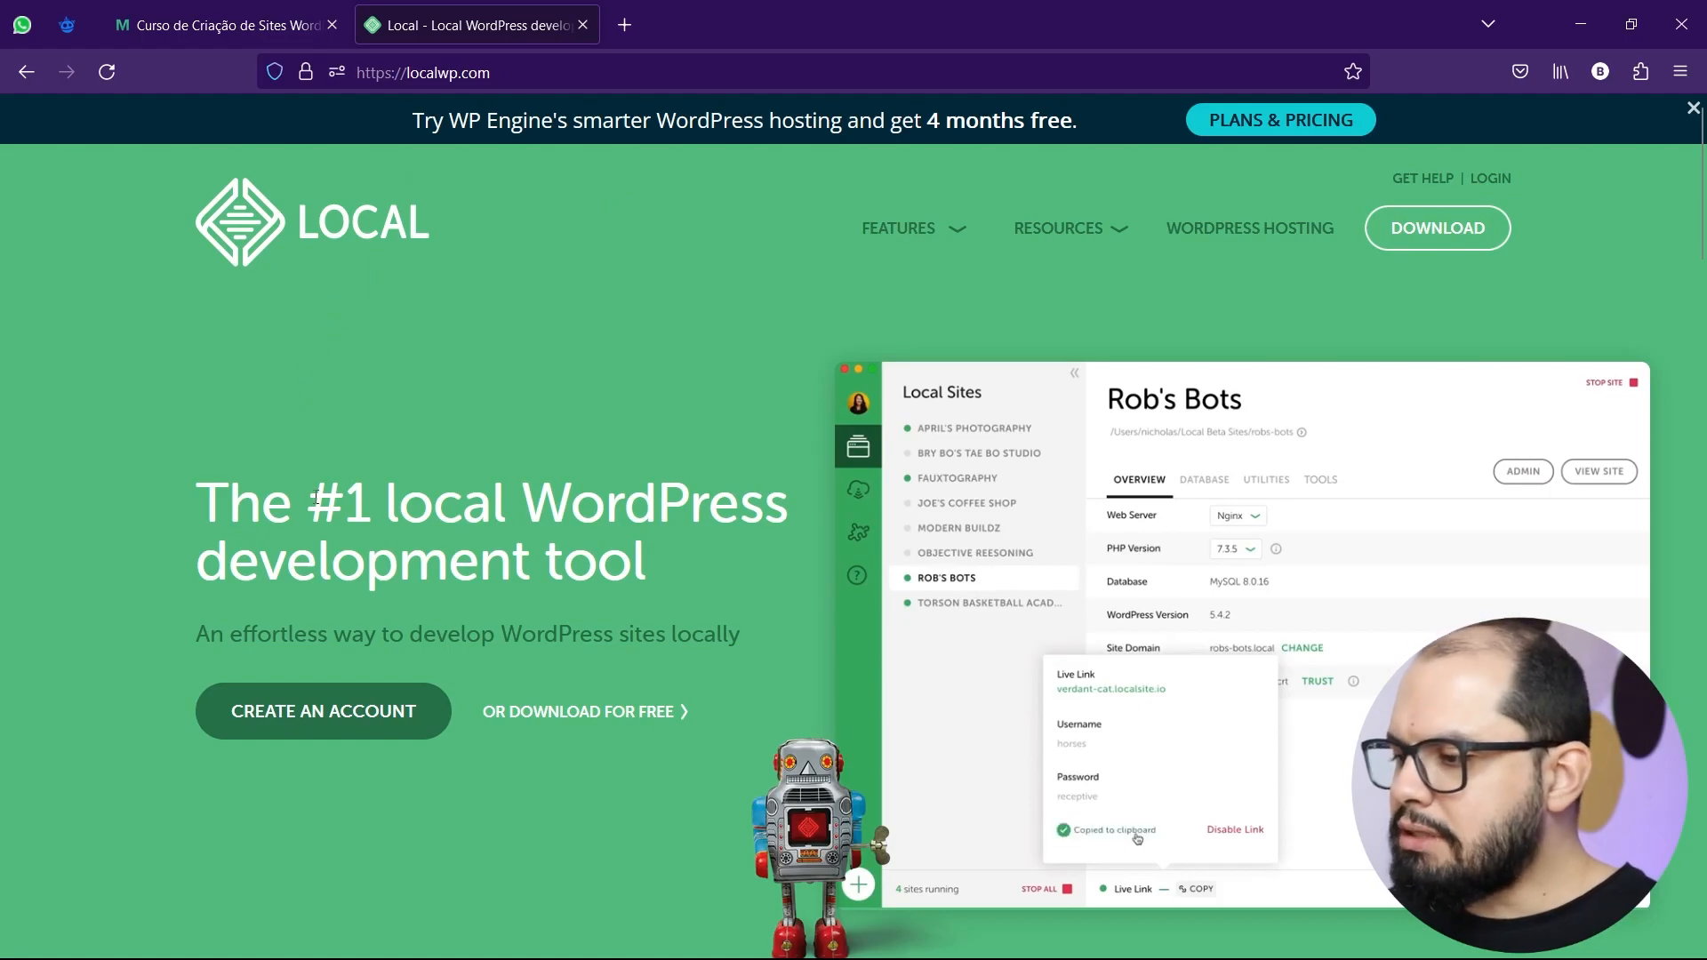
scroll(357, 503, down, 2)
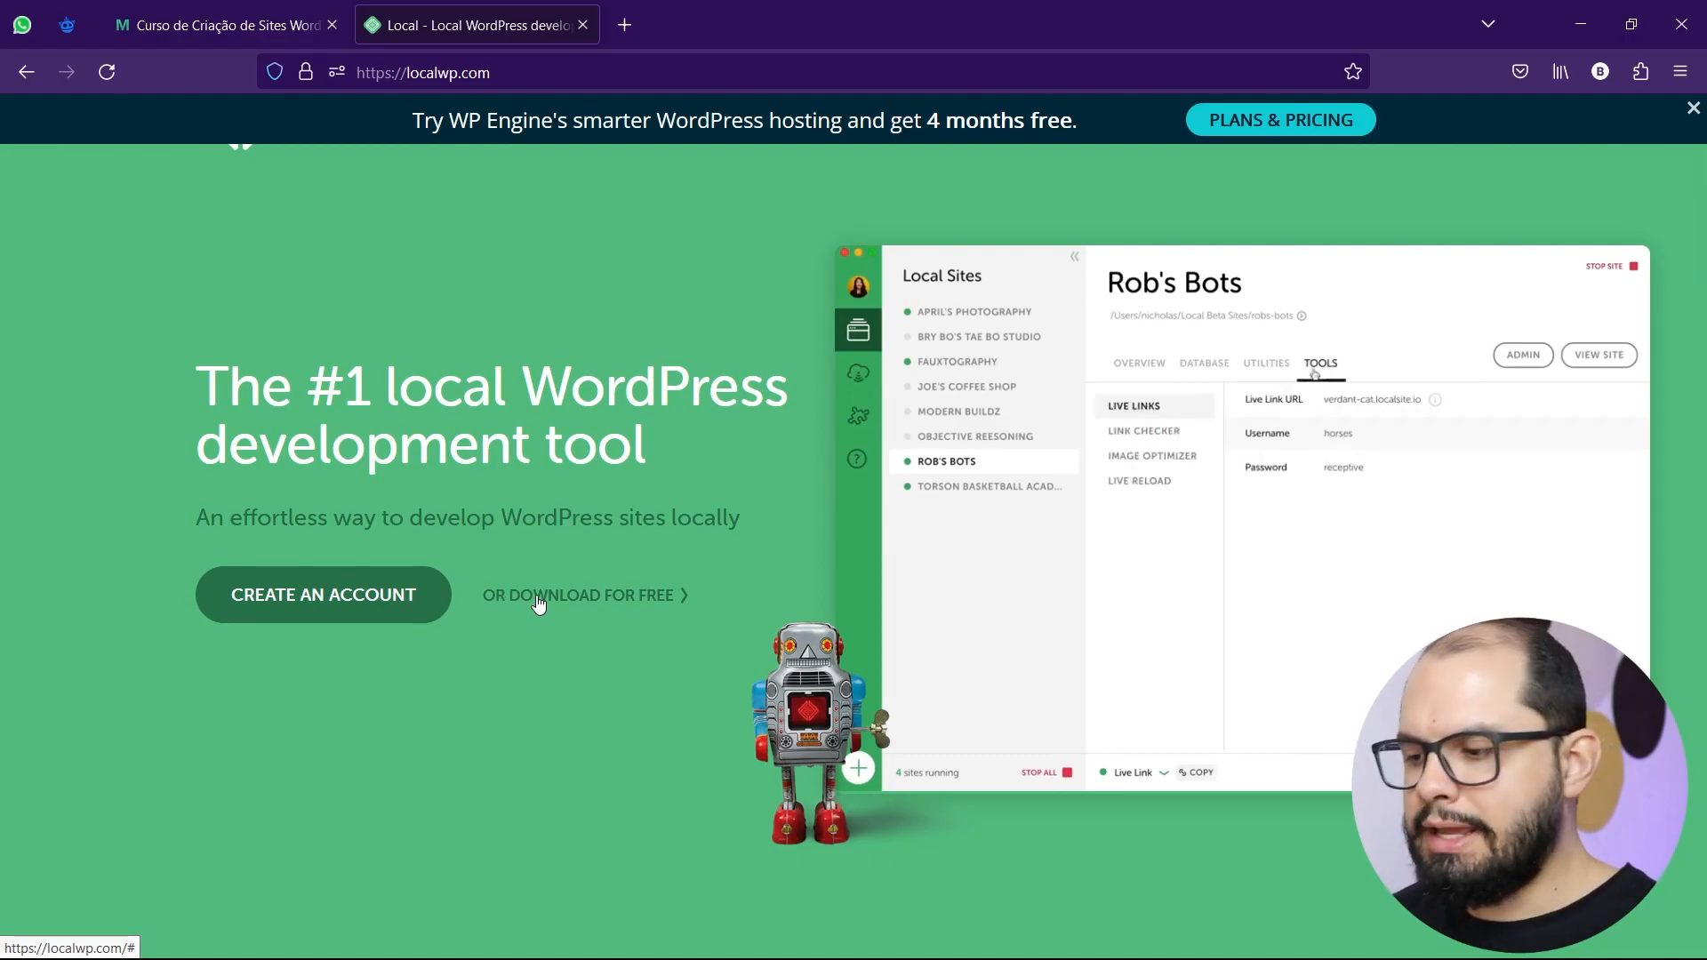
scroll(538, 603, up, 2)
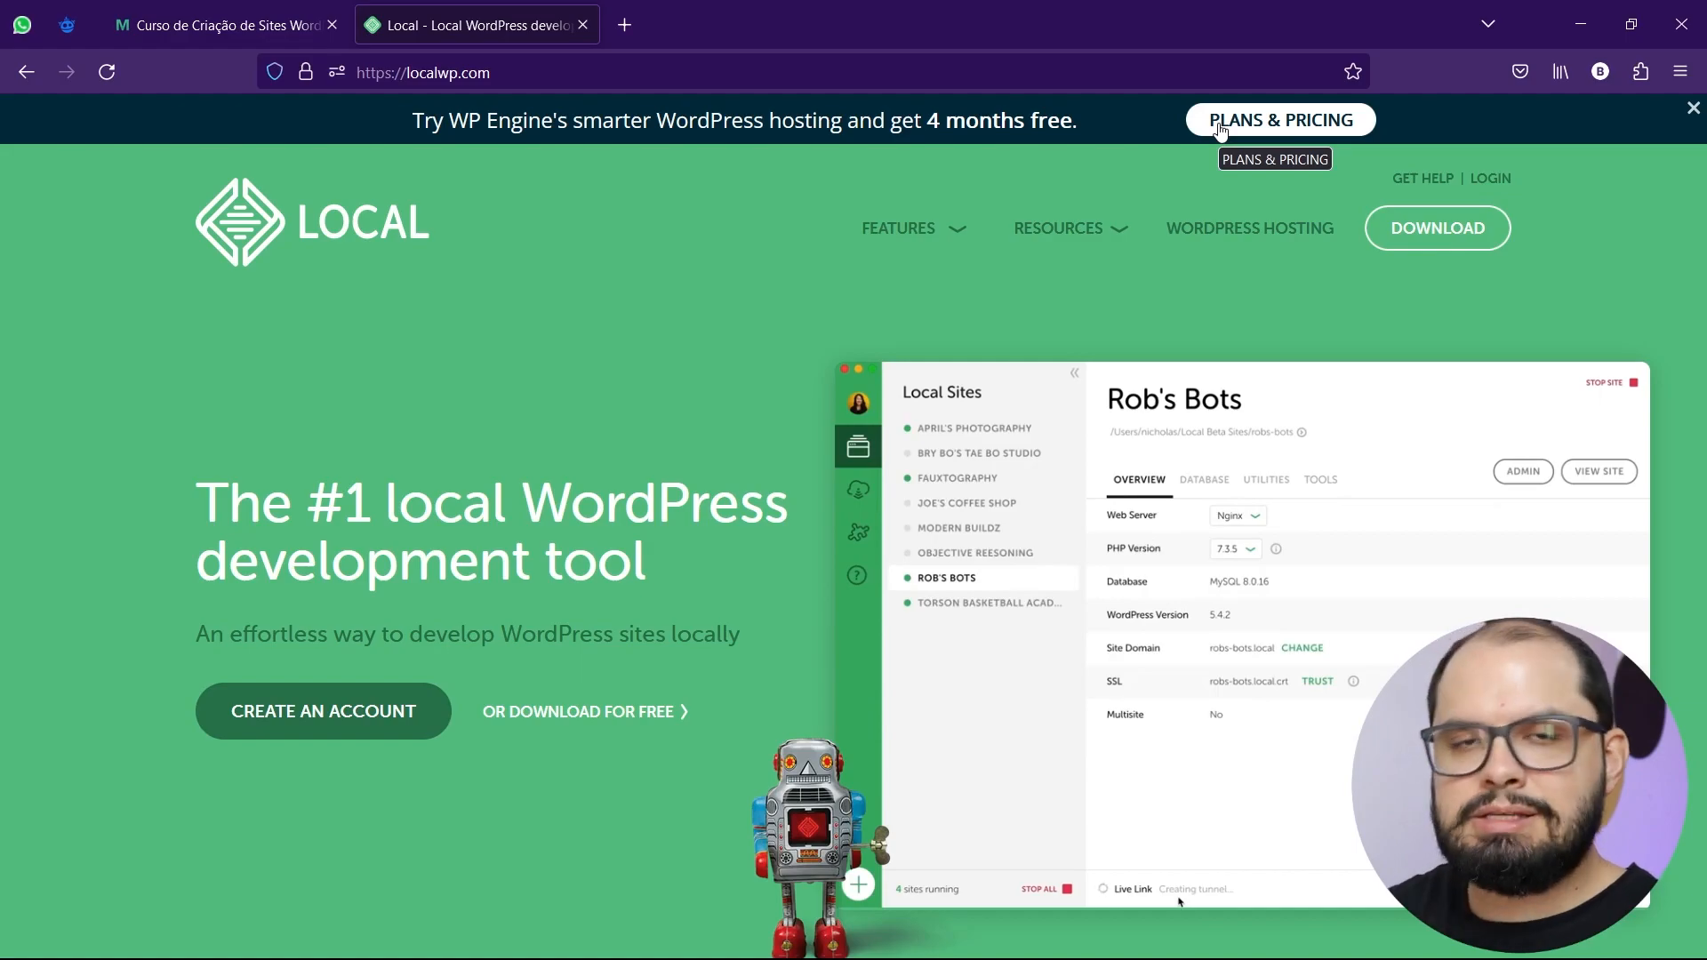
click(332, 716)
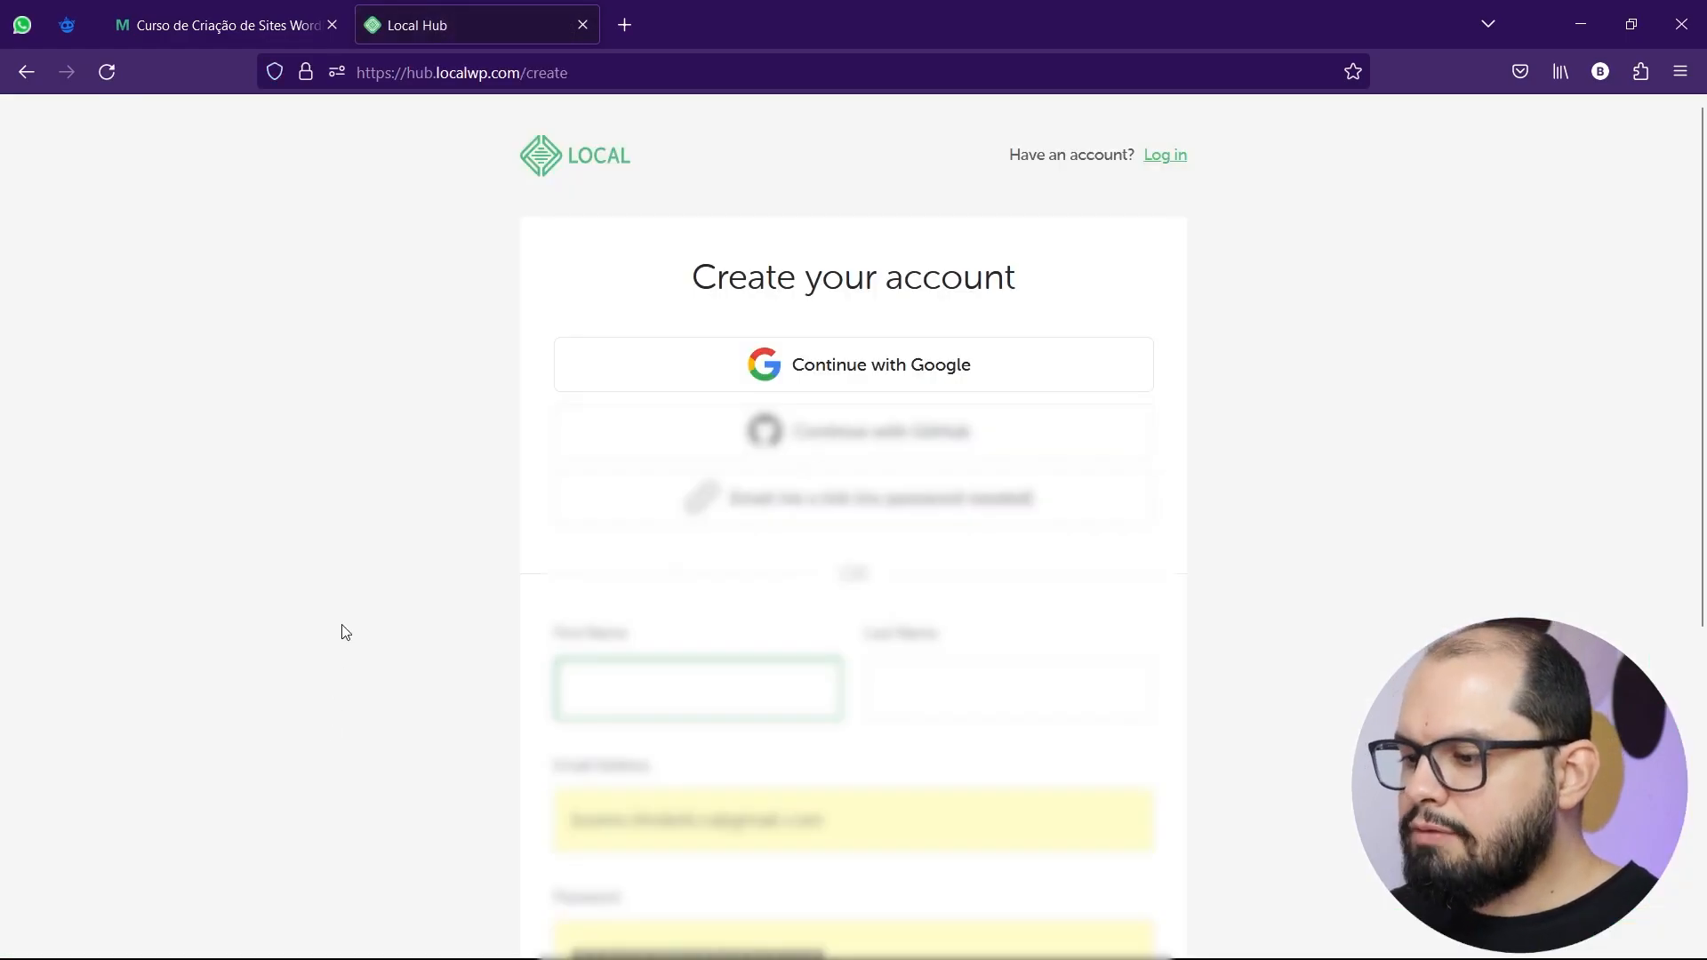
scroll(345, 629, down, 2)
scroll(345, 628, down, 2)
scroll(345, 629, up, 4)
scroll(345, 631, down, 5)
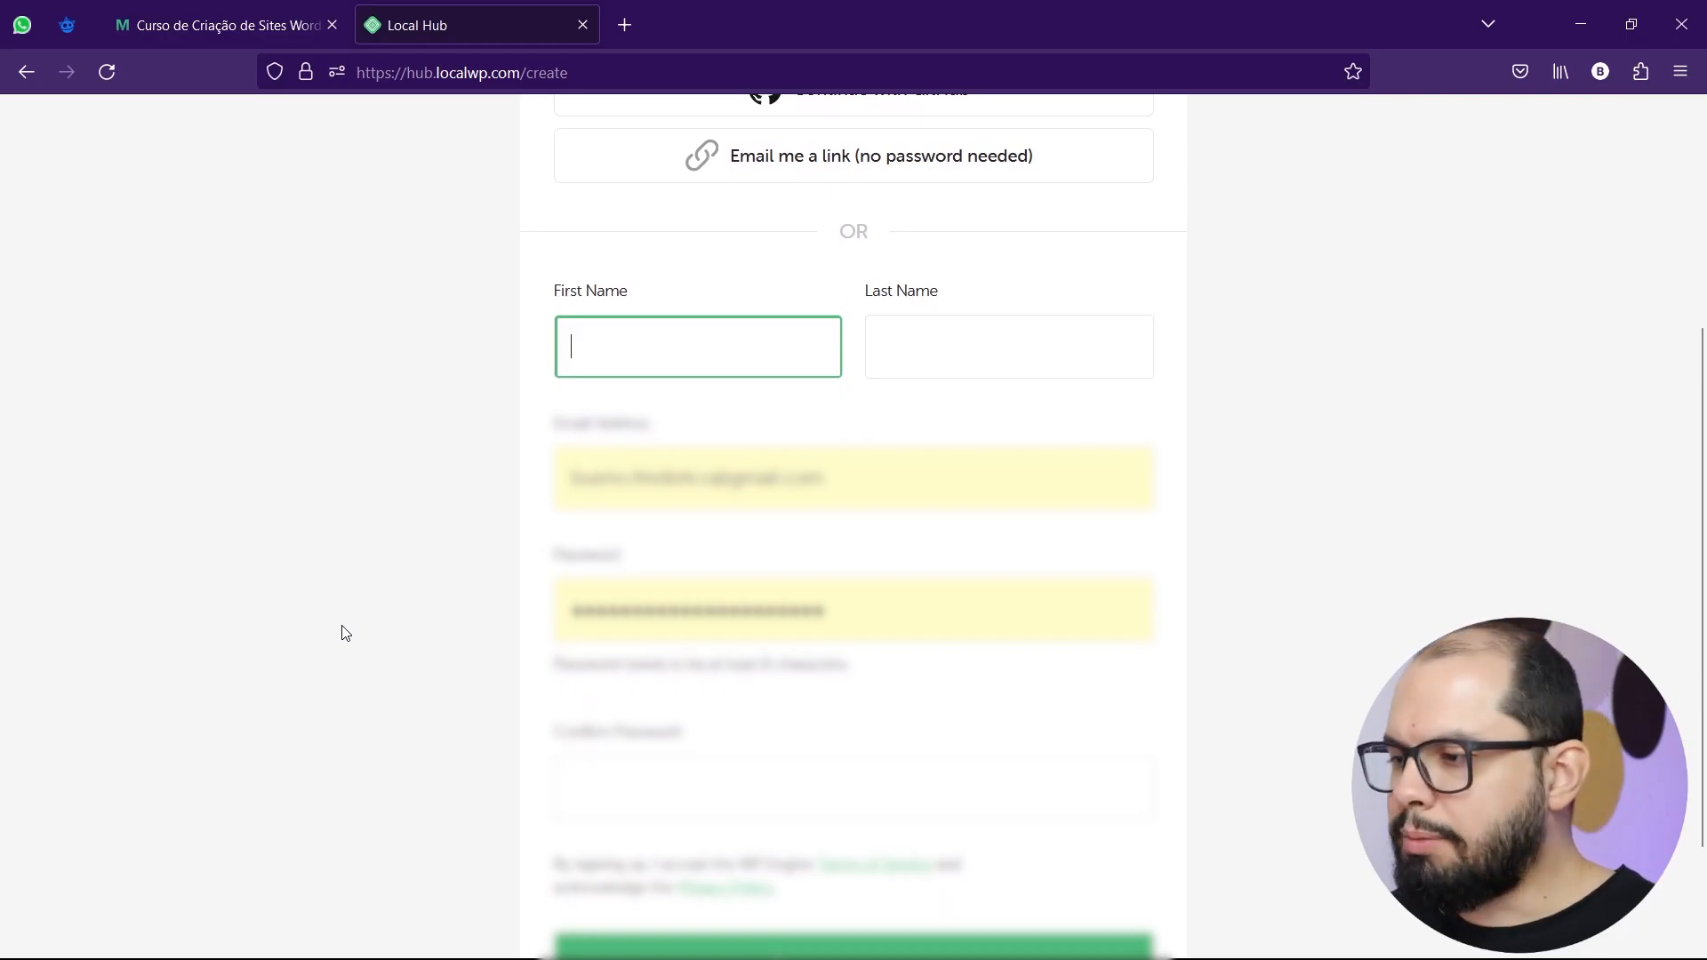
click(30, 67)
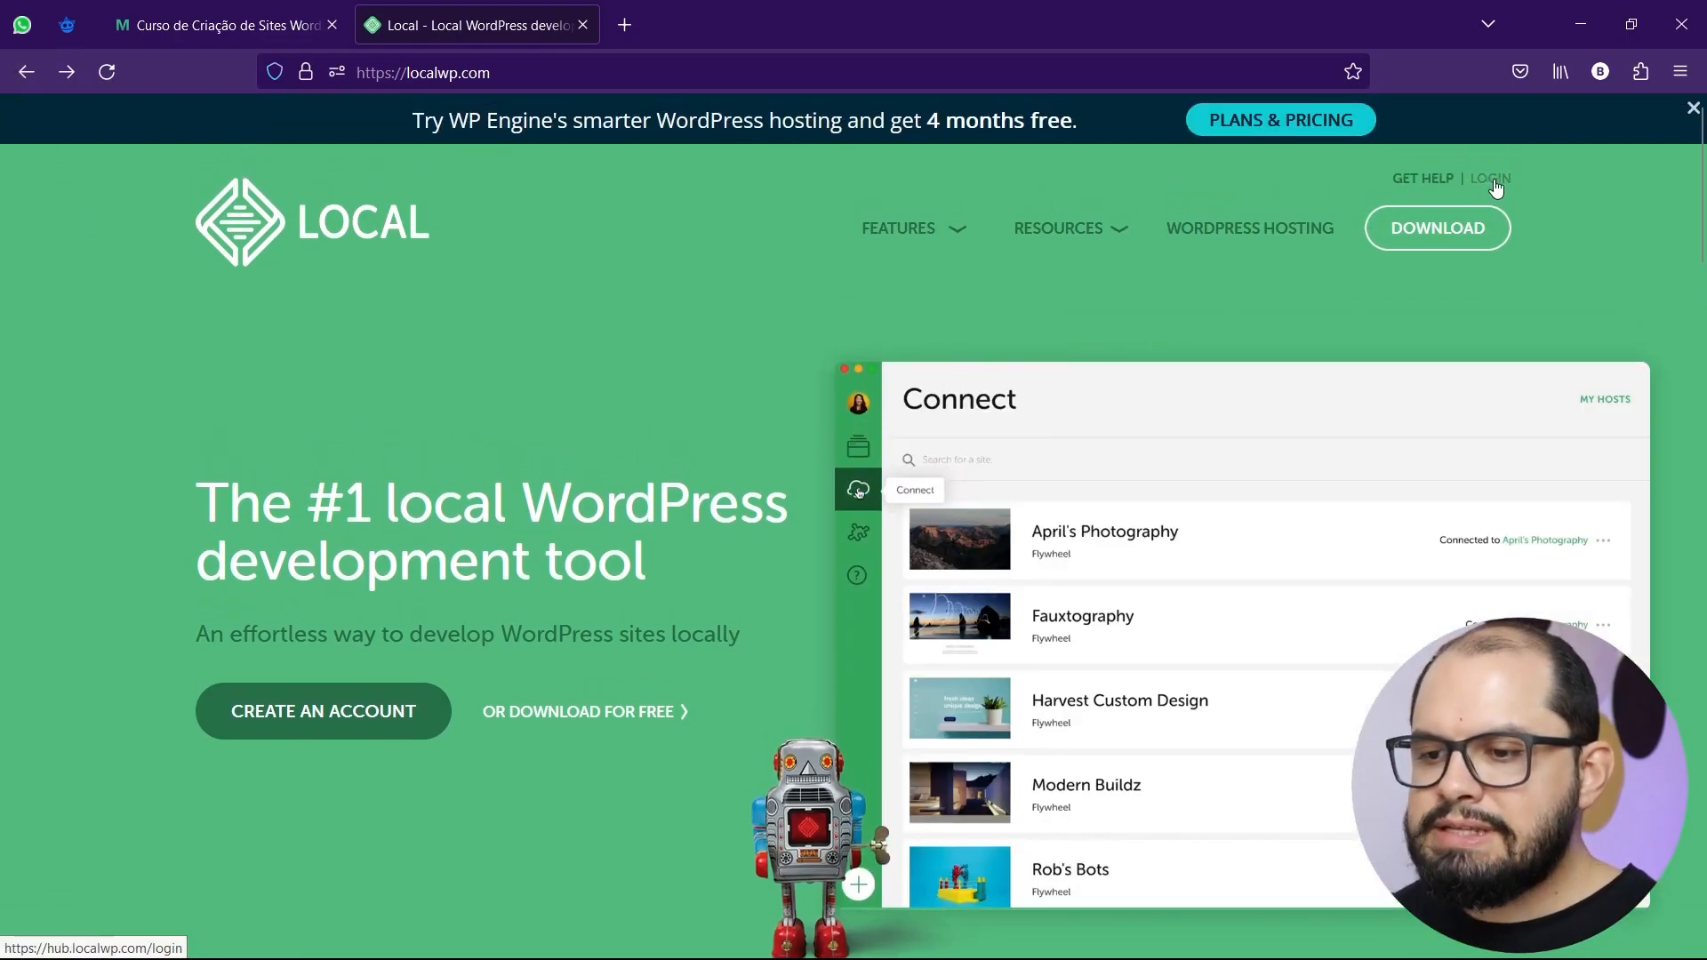
Log in to the Local account and scroll through the account dashboard.
click(1496, 182)
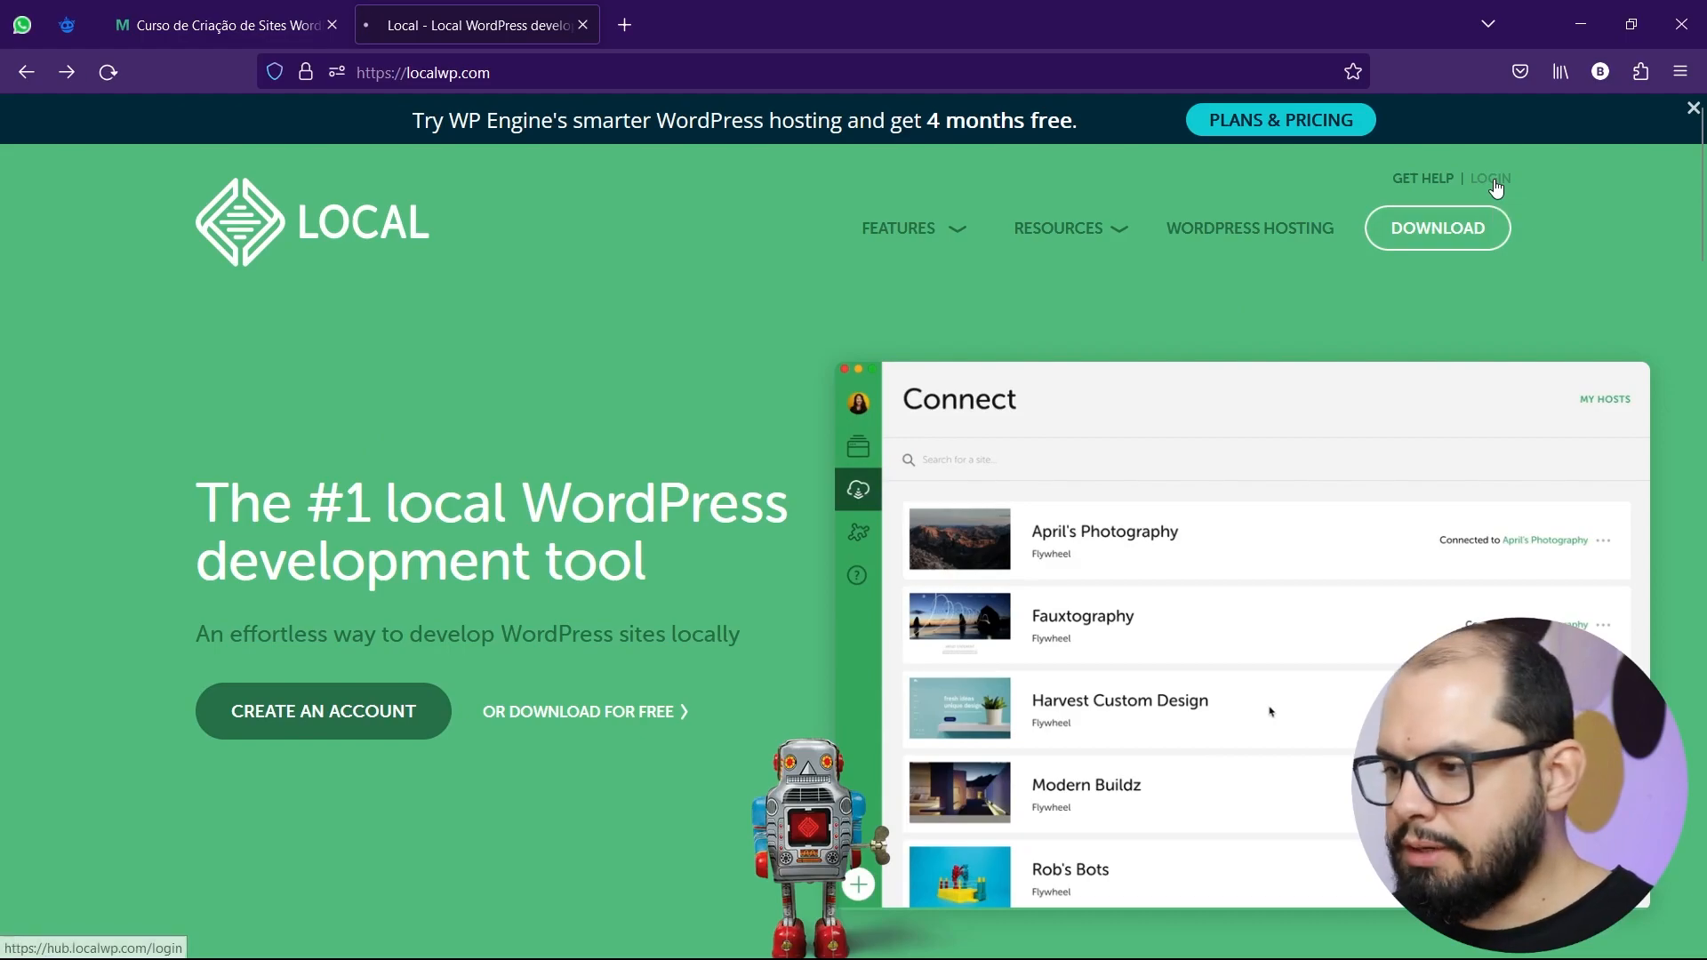
scroll(991, 551, down, 2)
click(849, 812)
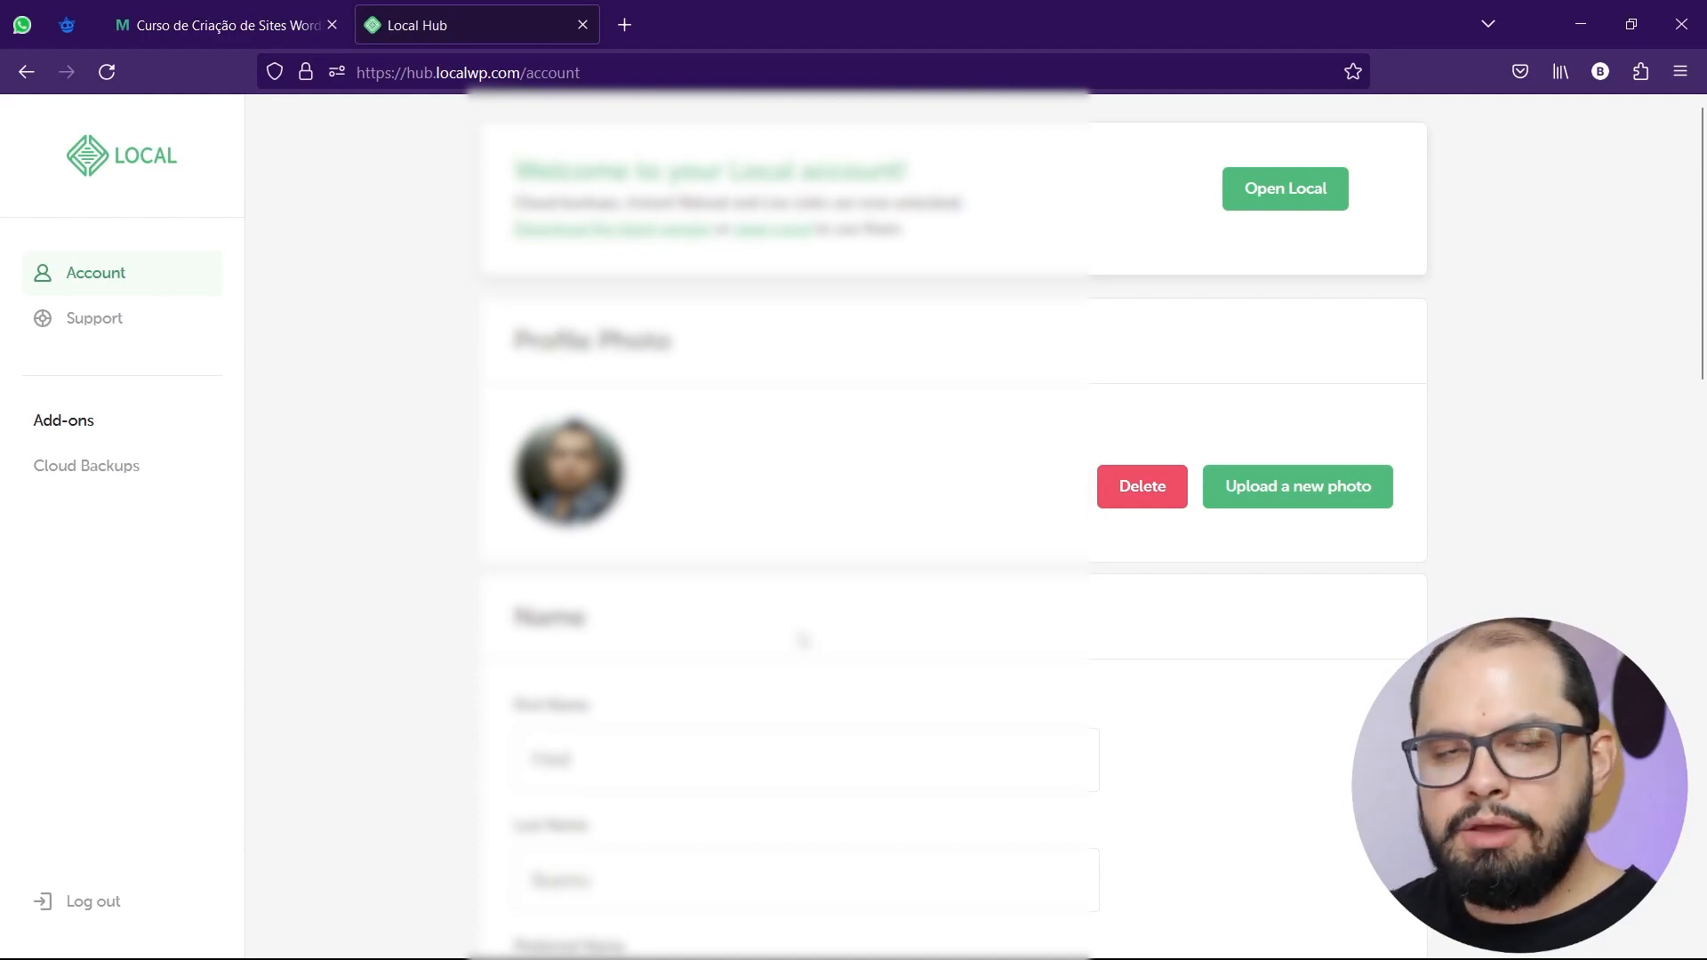
scroll(803, 640, down, 6)
scroll(802, 638, down, 6)
scroll(803, 638, up, 12)
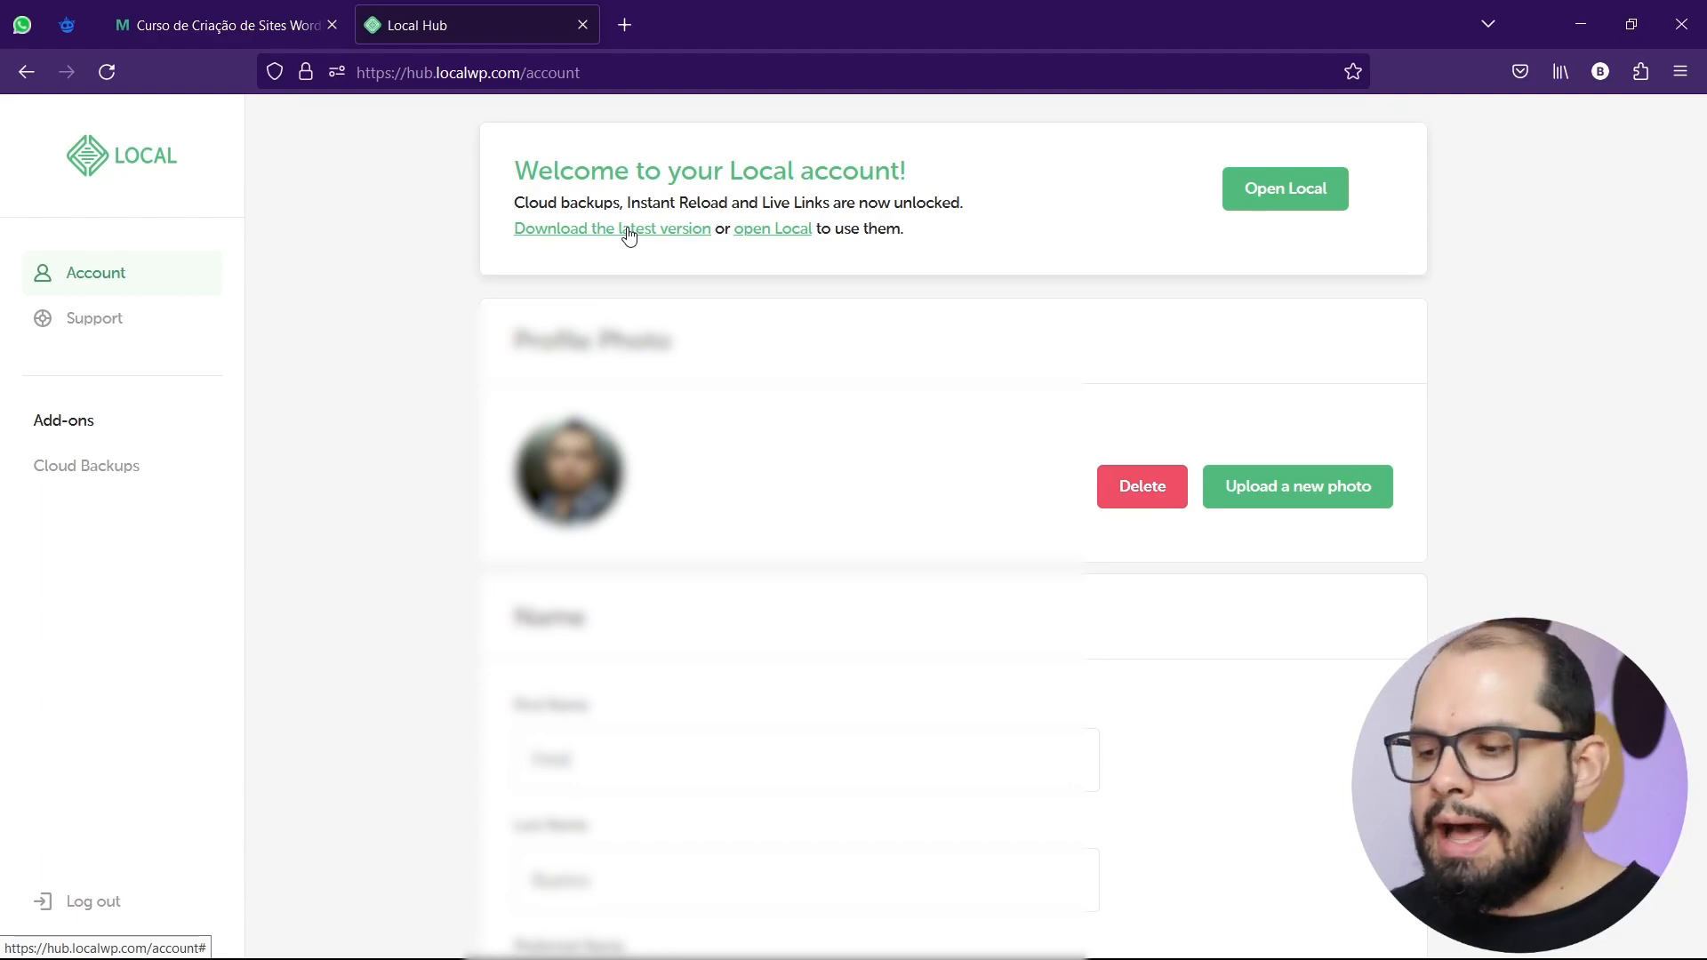
Switch to the Local desktop app and look through its main menu and account options.
mouse_move(1044, 956)
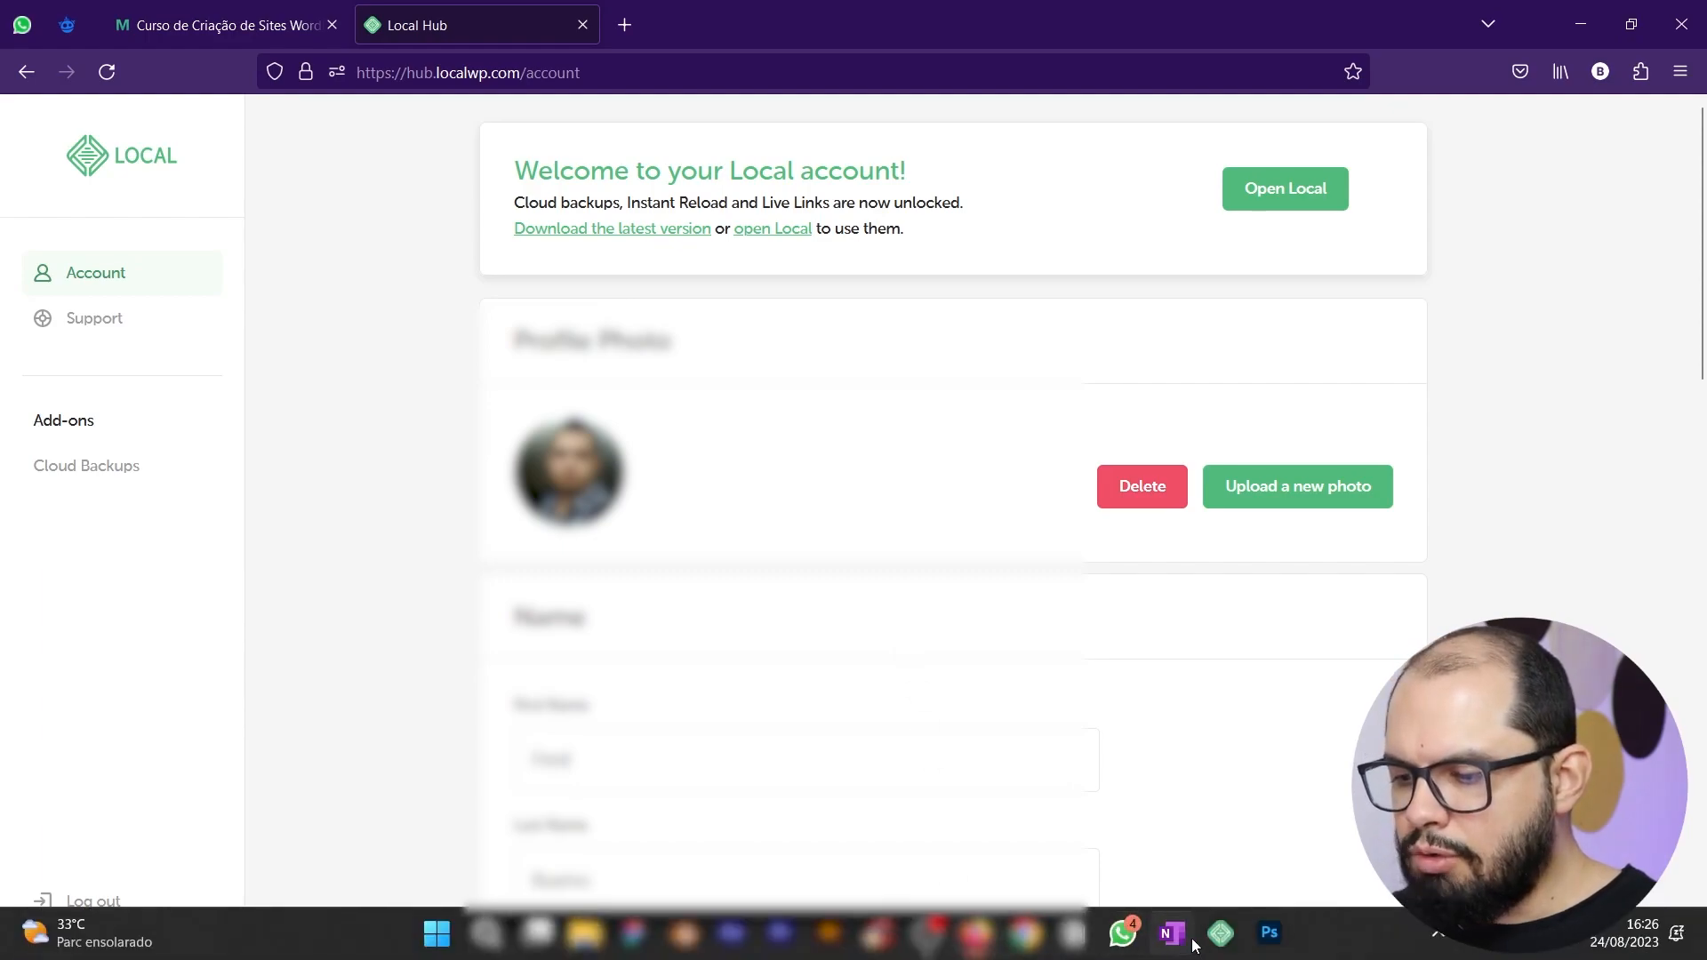
click(1221, 937)
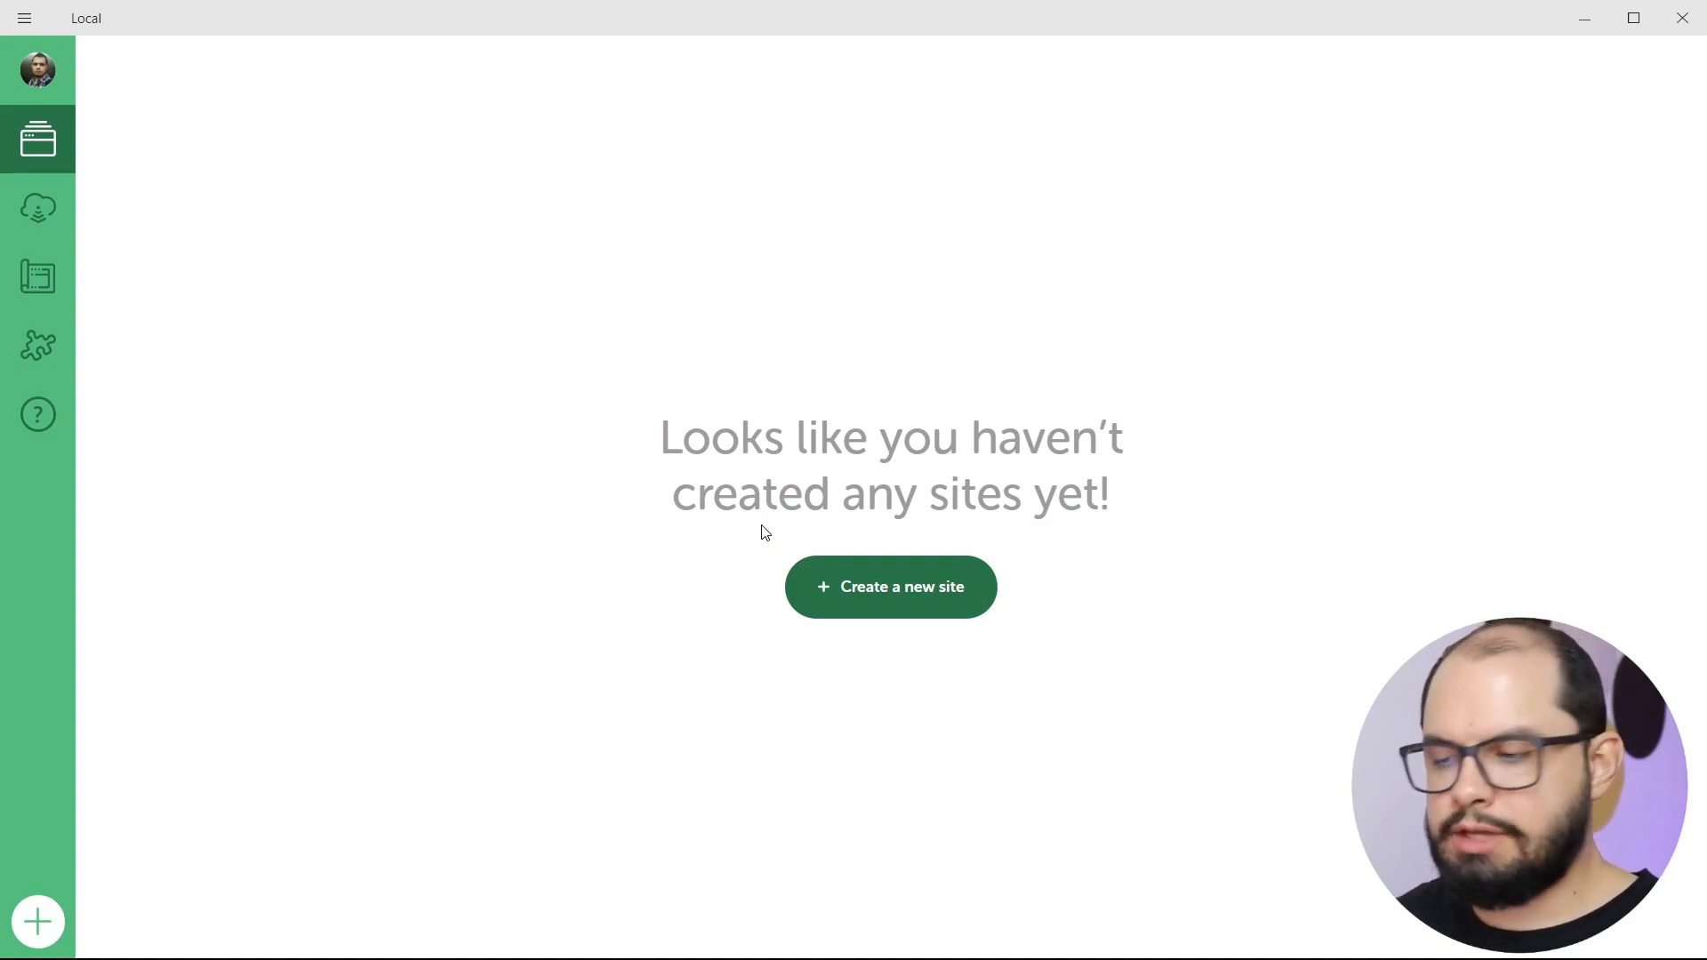
click(906, 597)
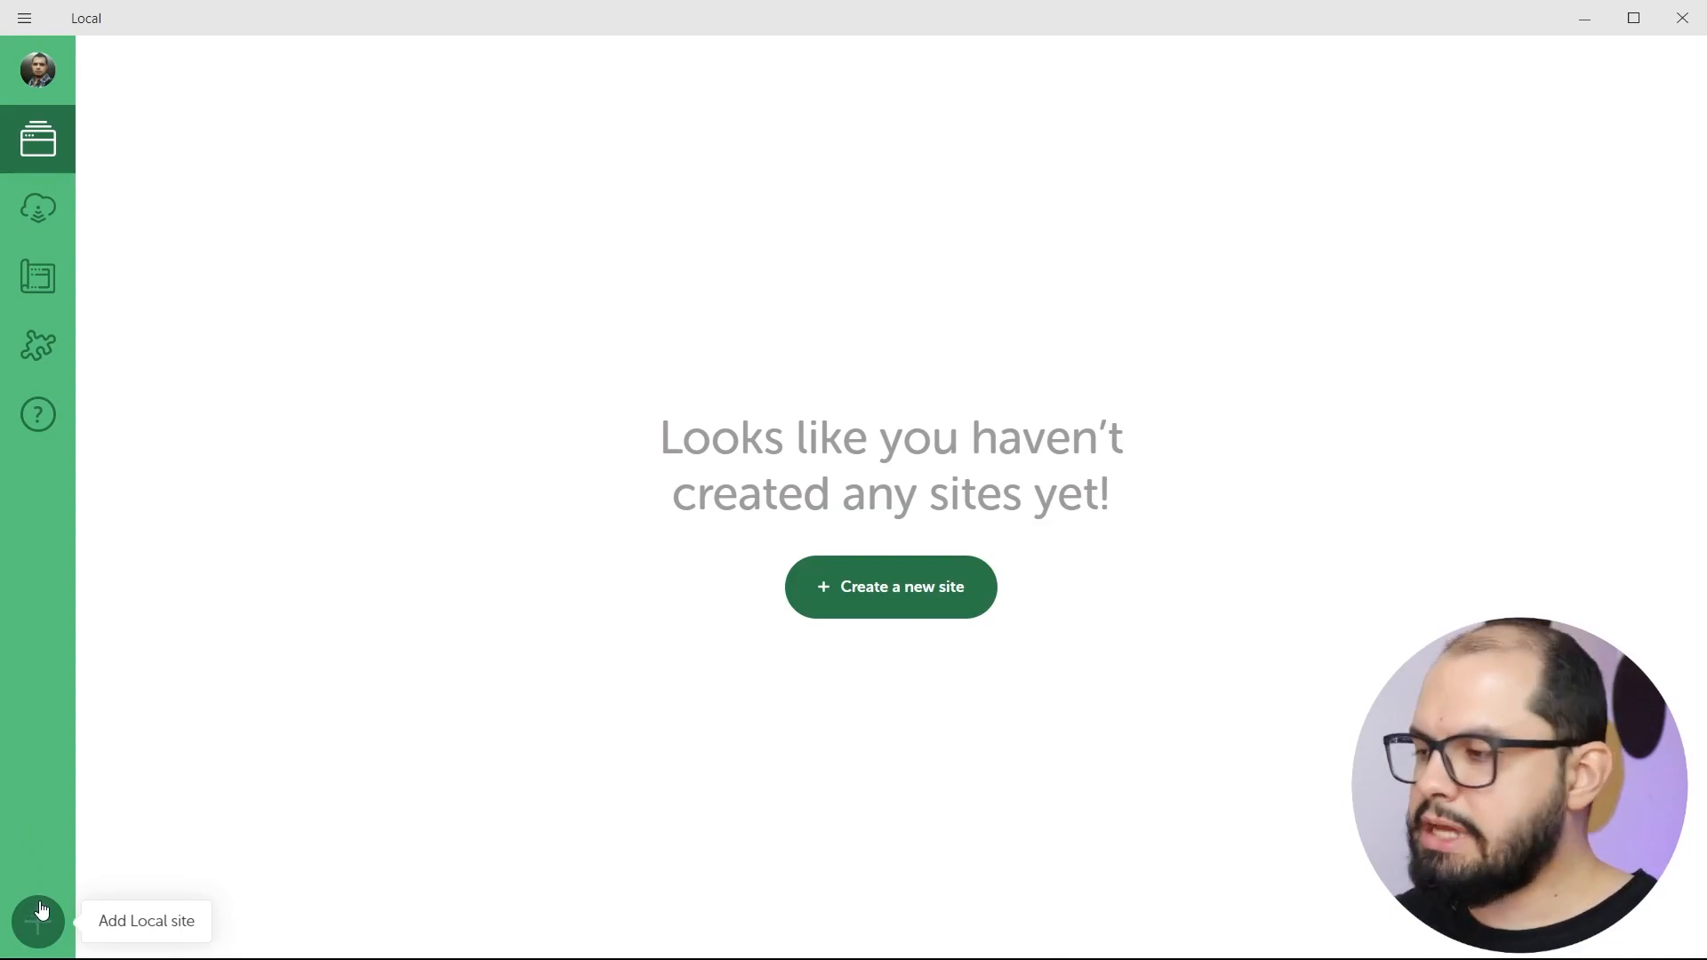
click(25, 20)
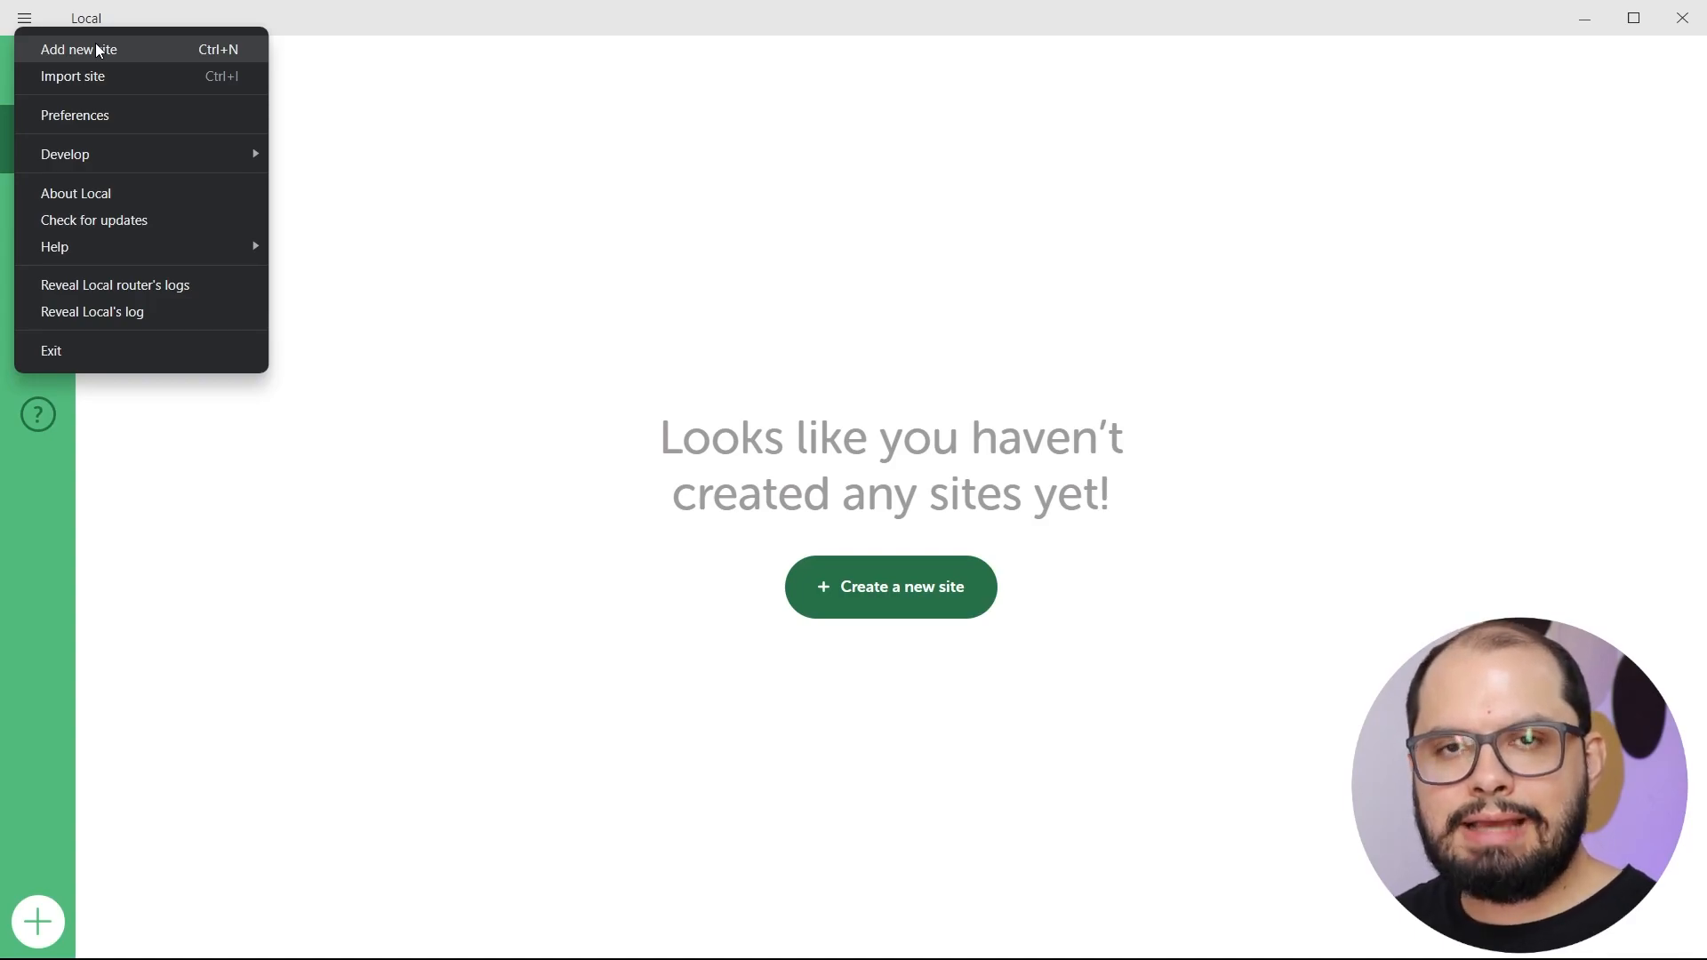
click(446, 147)
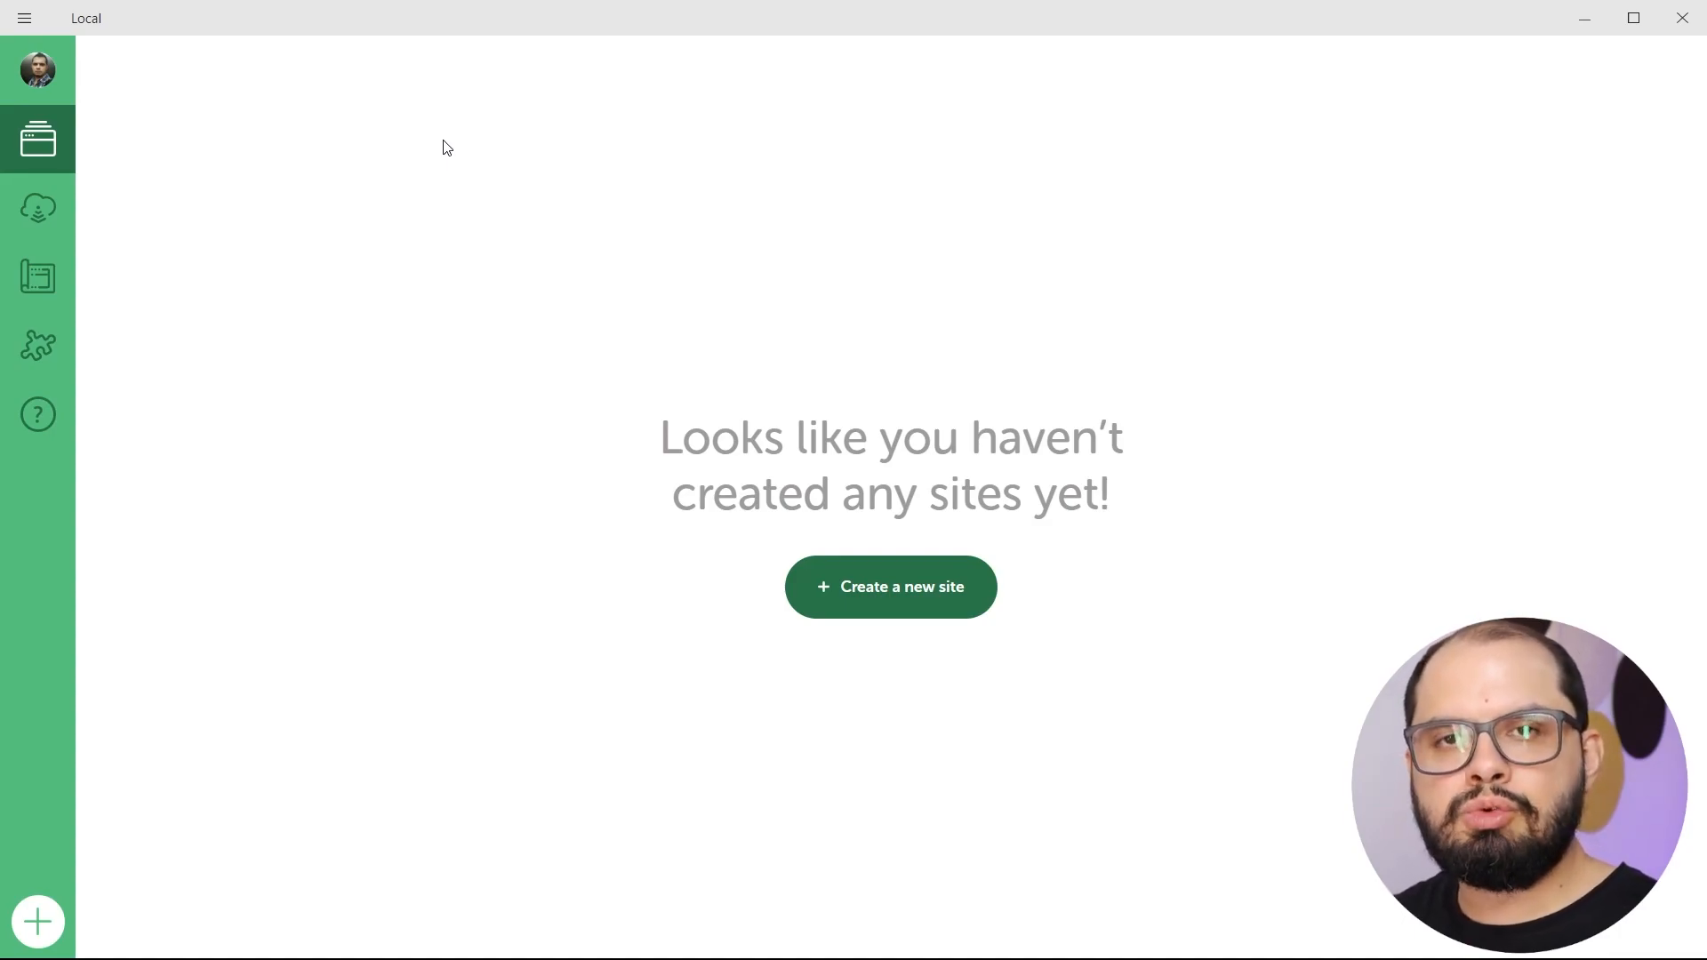
click(38, 76)
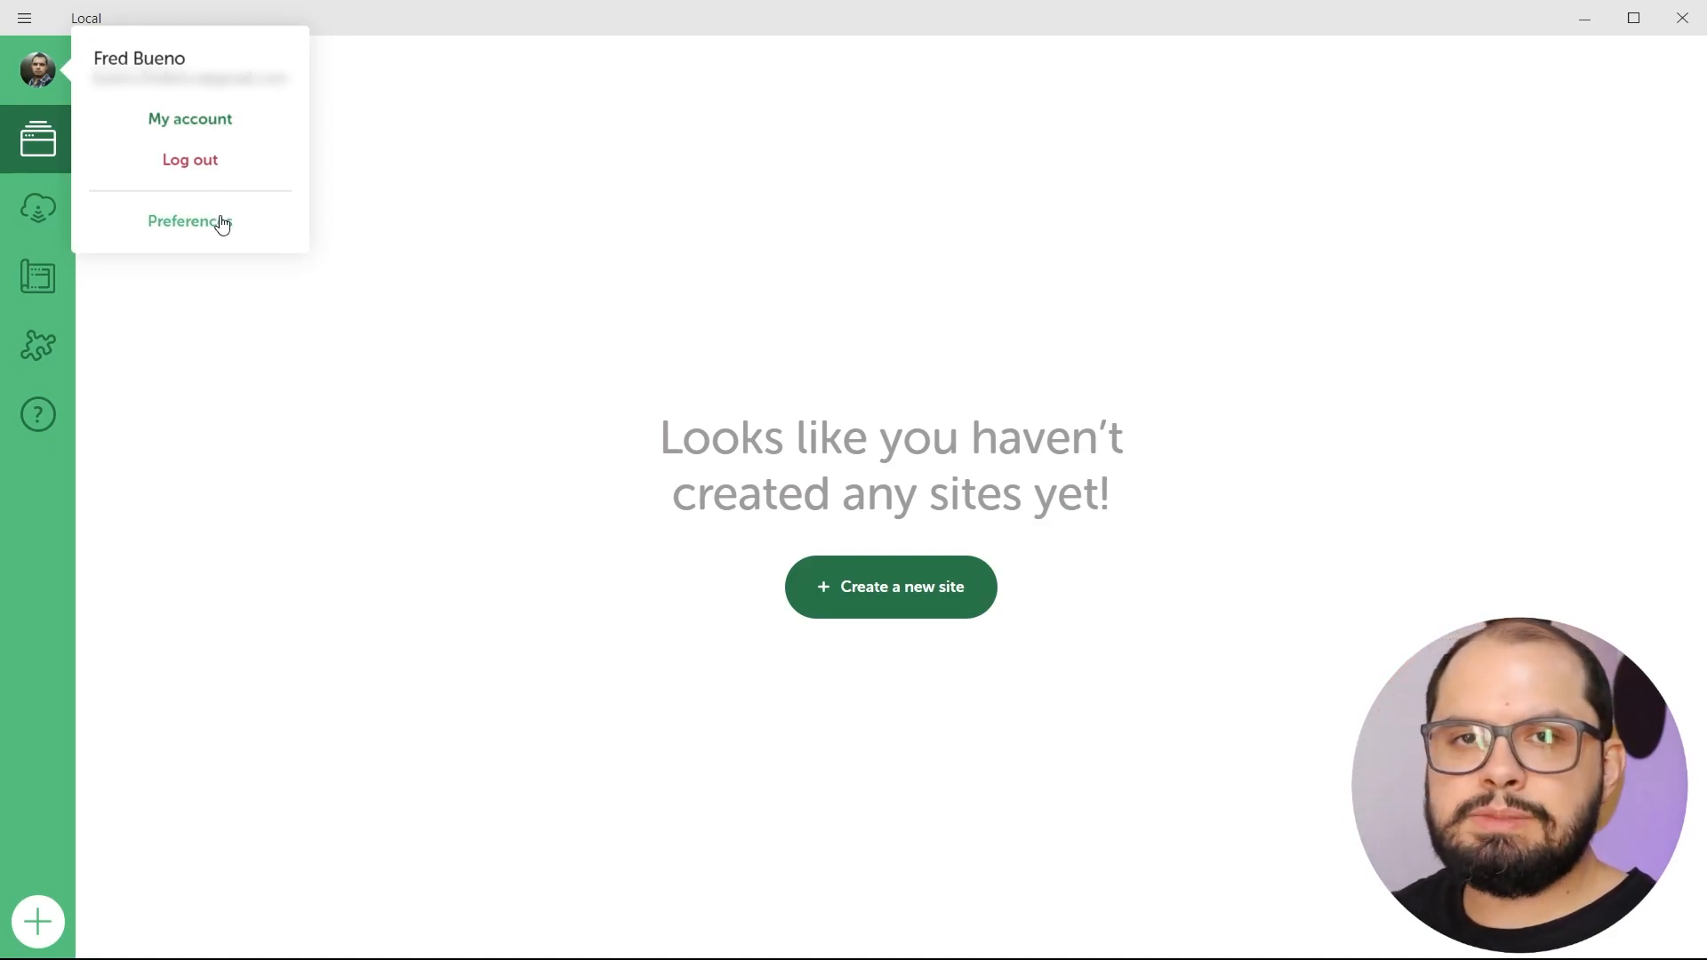
click(24, 20)
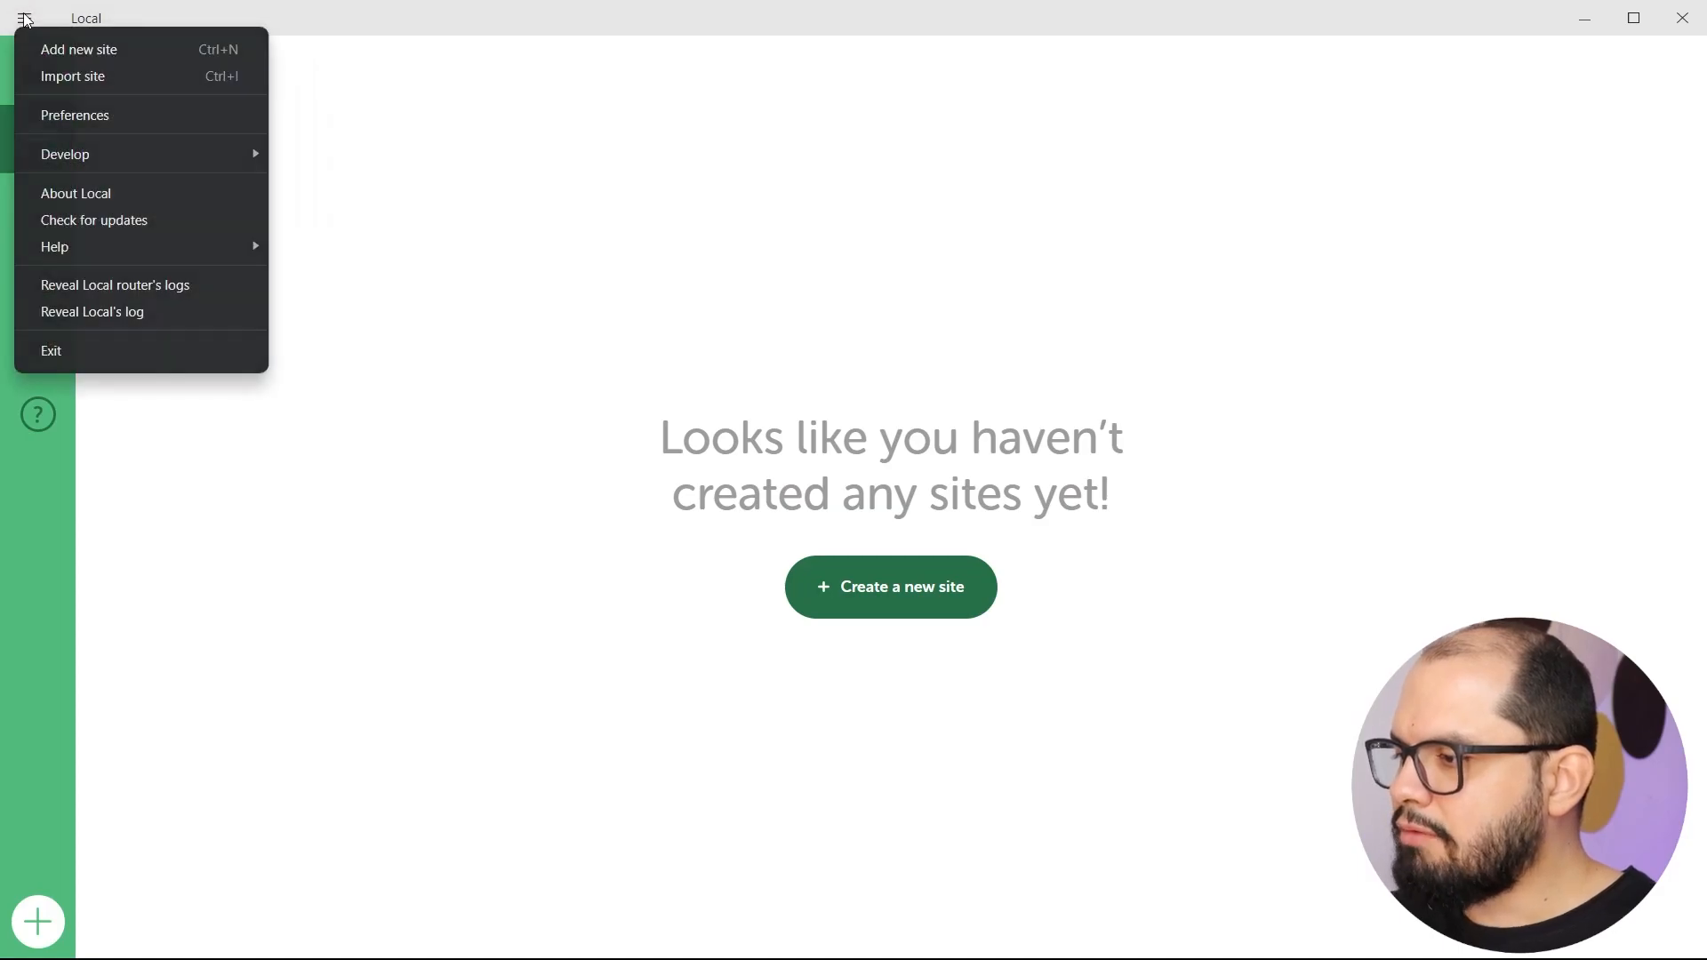
In Preferences, keep the Light theme and Firefox as the default browser.
click(118, 125)
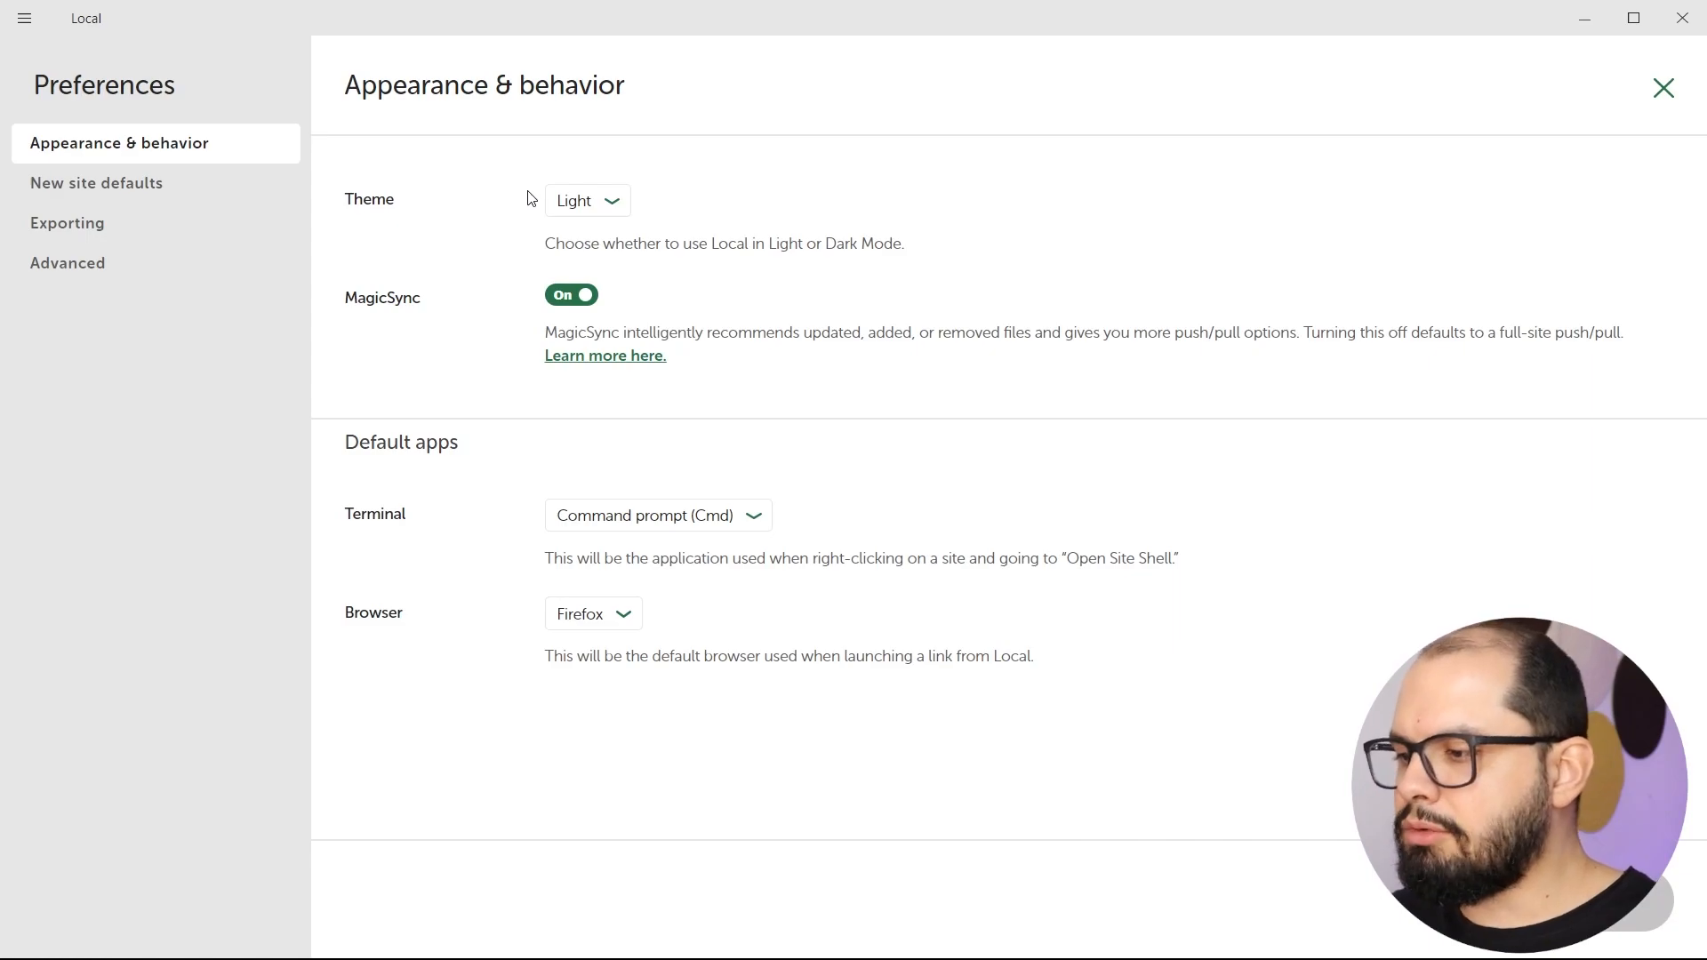
click(589, 206)
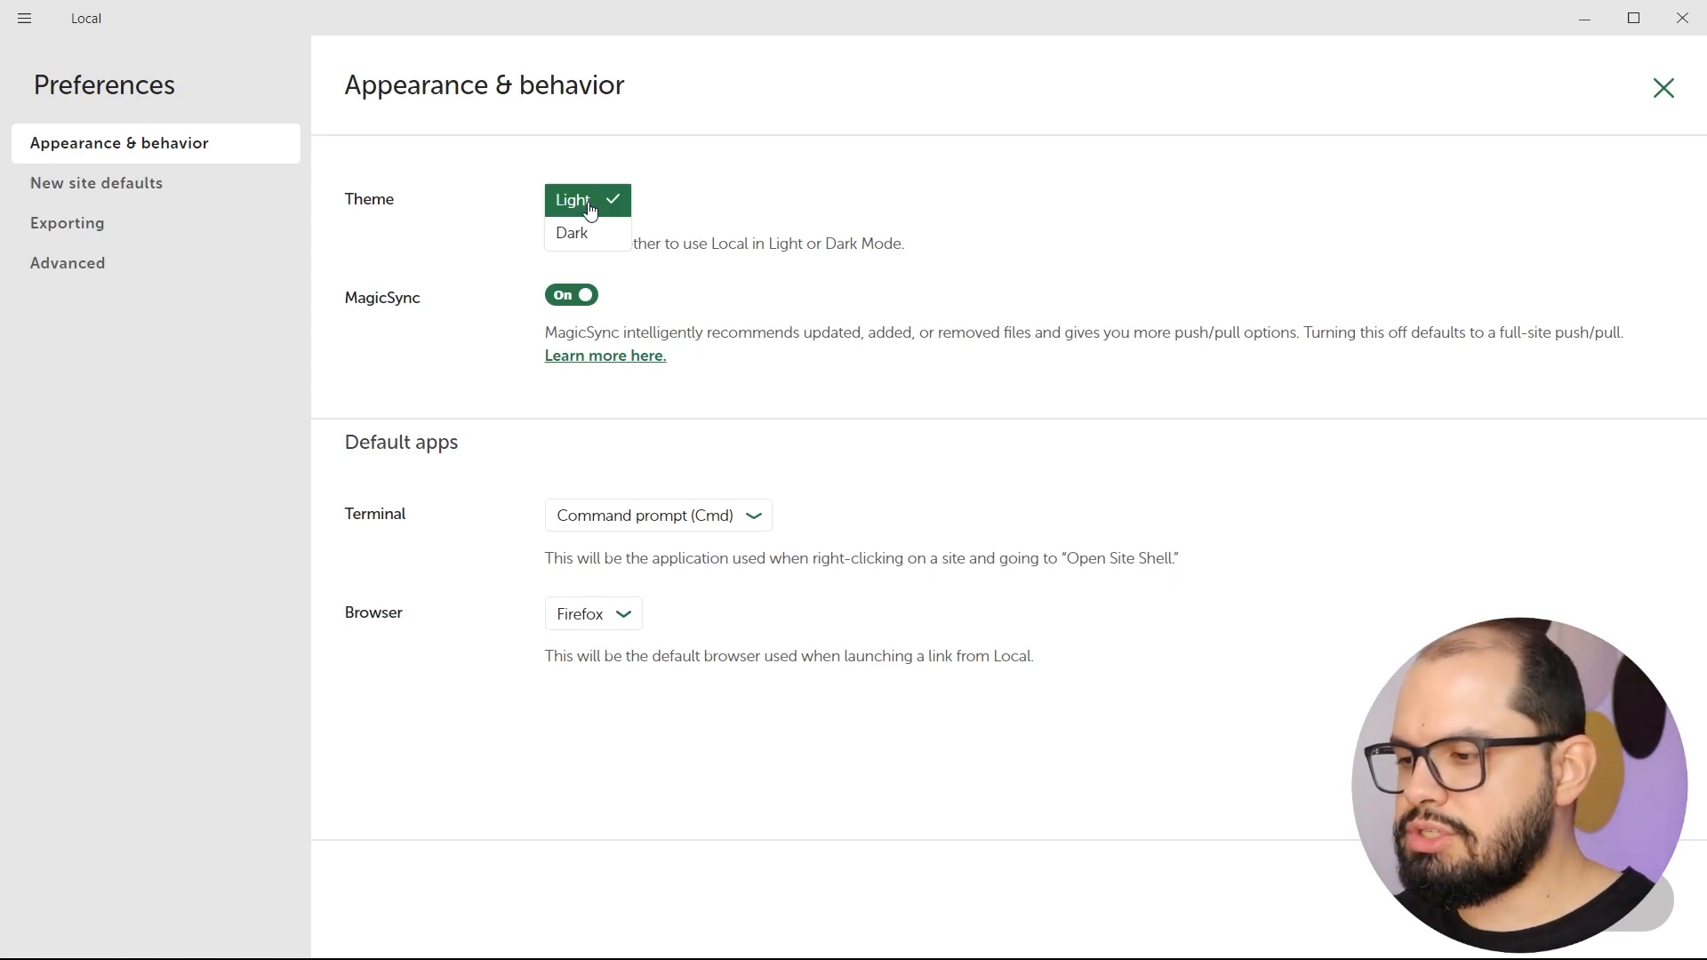
click(492, 252)
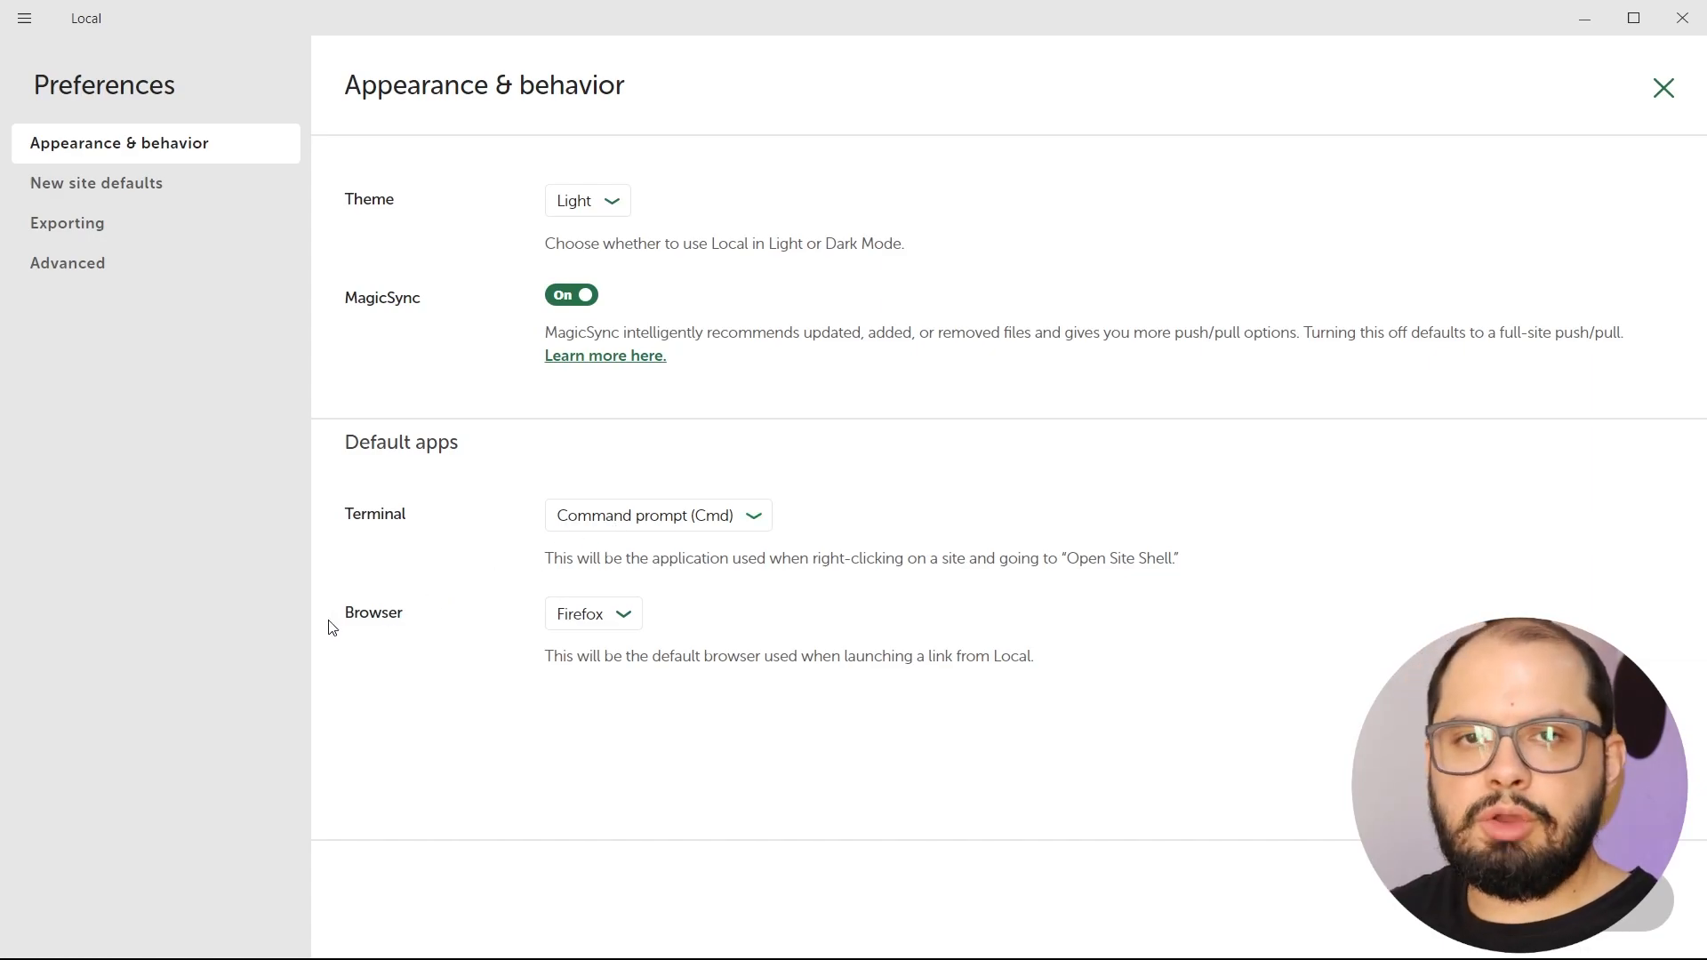
click(584, 630)
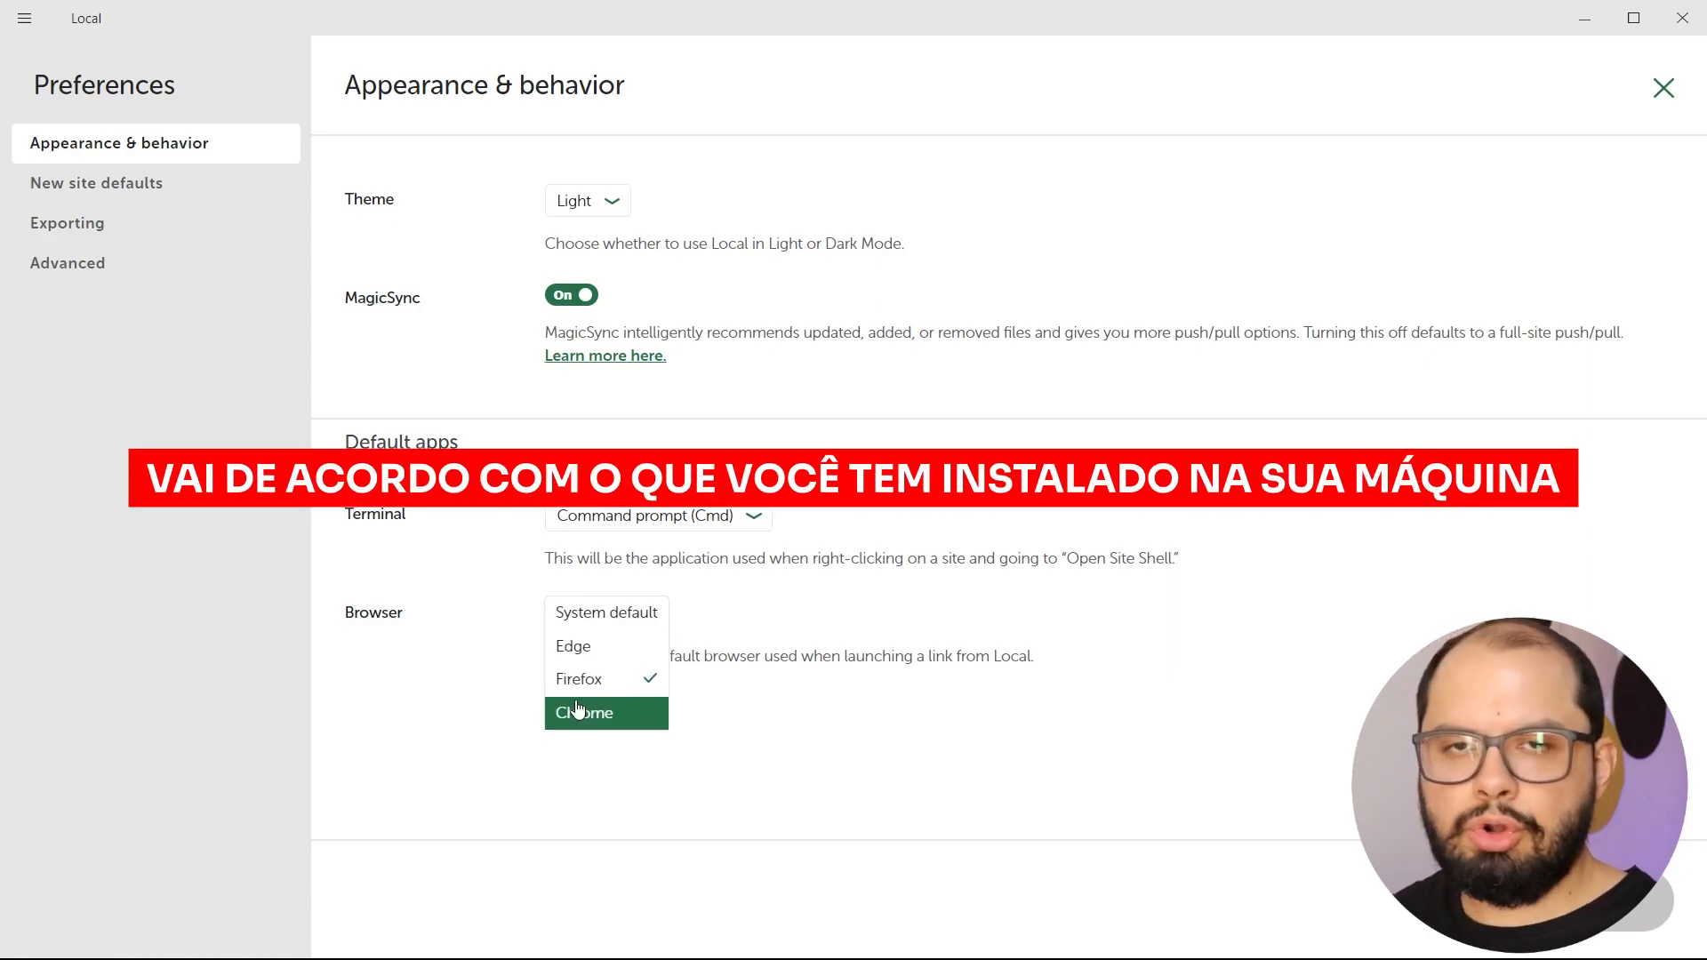
click(644, 682)
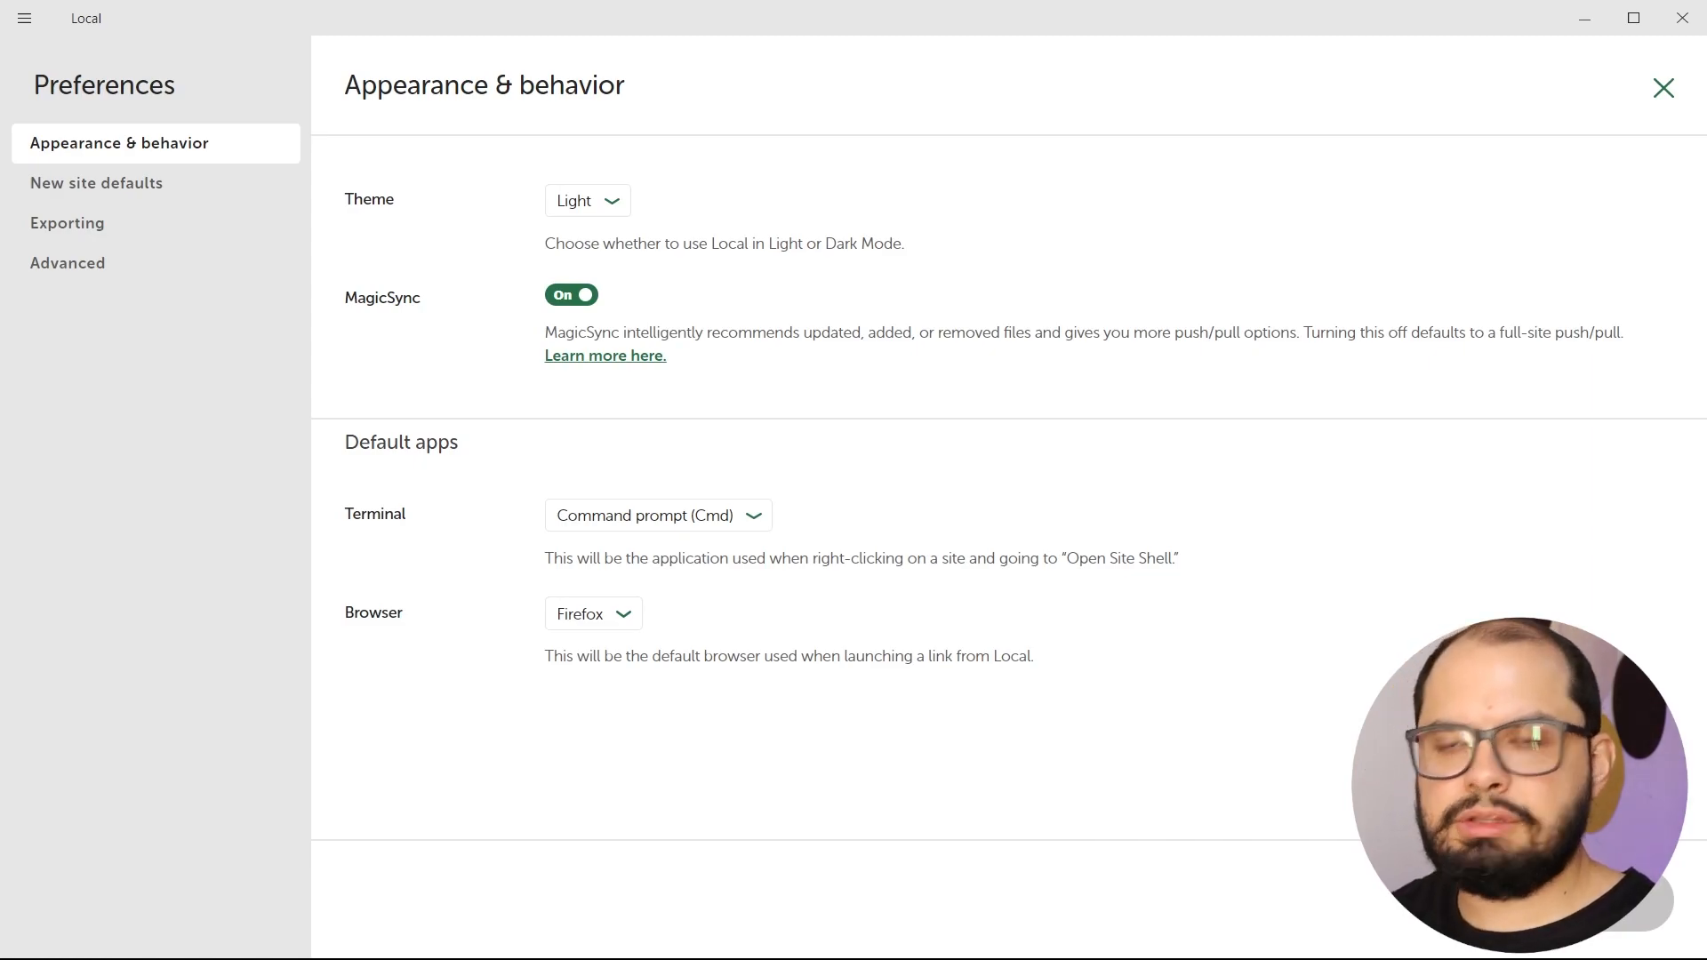
click(79, 194)
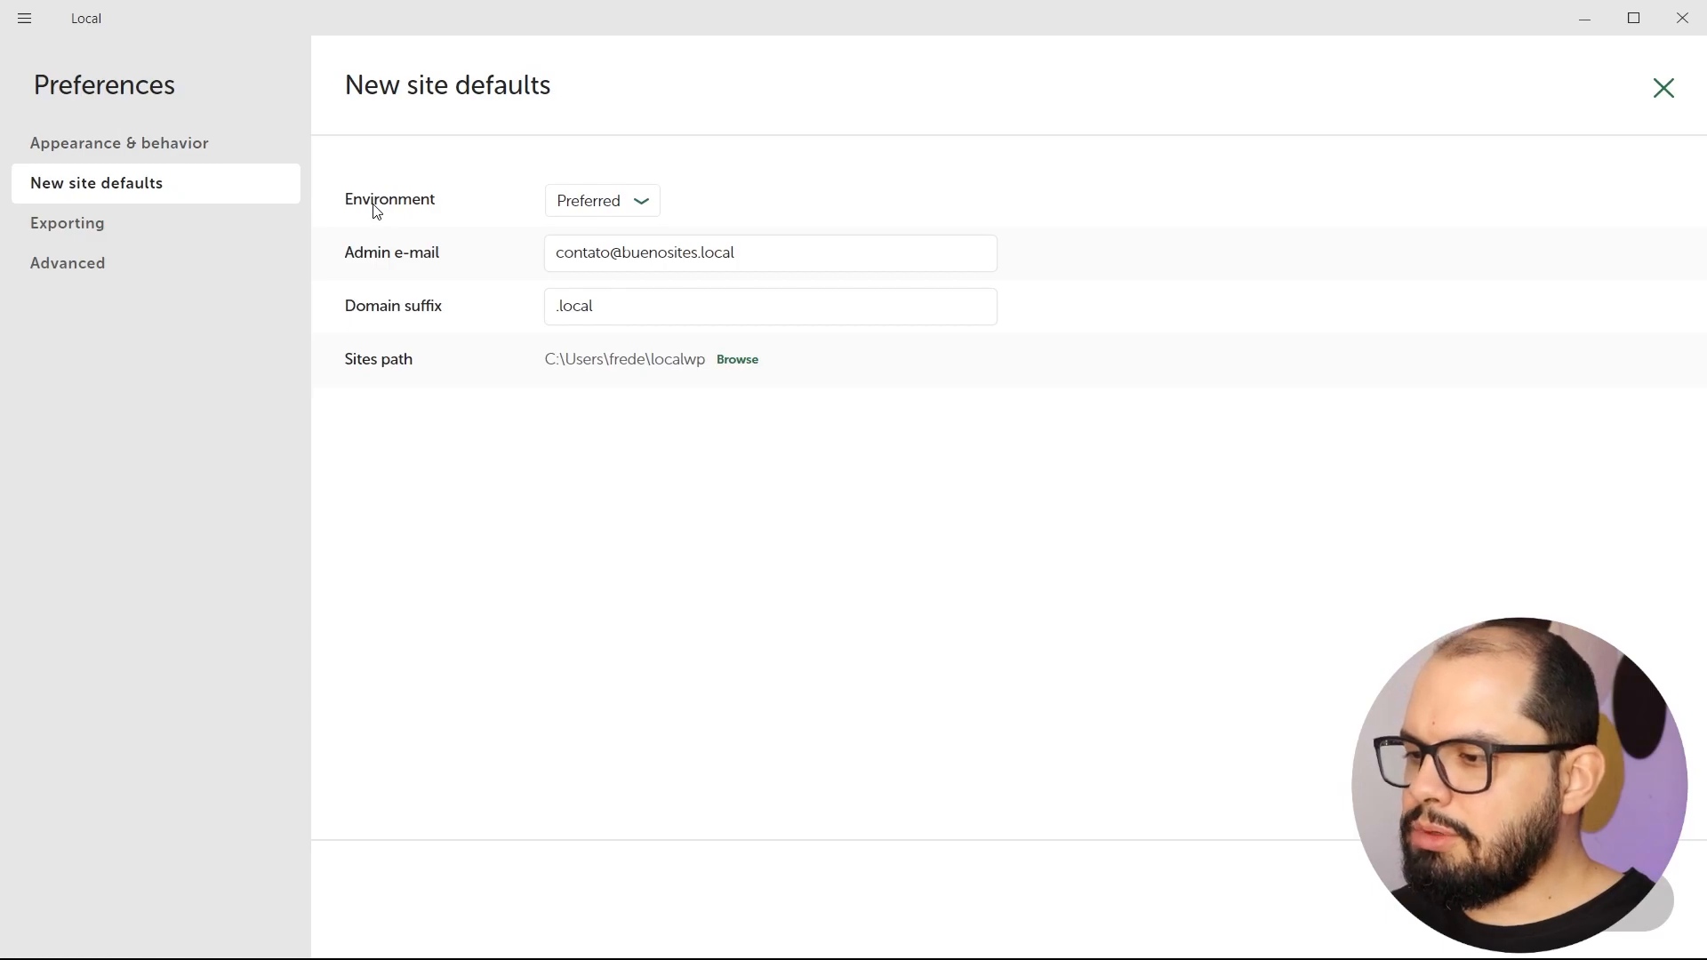
Review the Preferred environment, admin e-mail and sites folder defaults unchanged, then the Exporting settings.
click(598, 205)
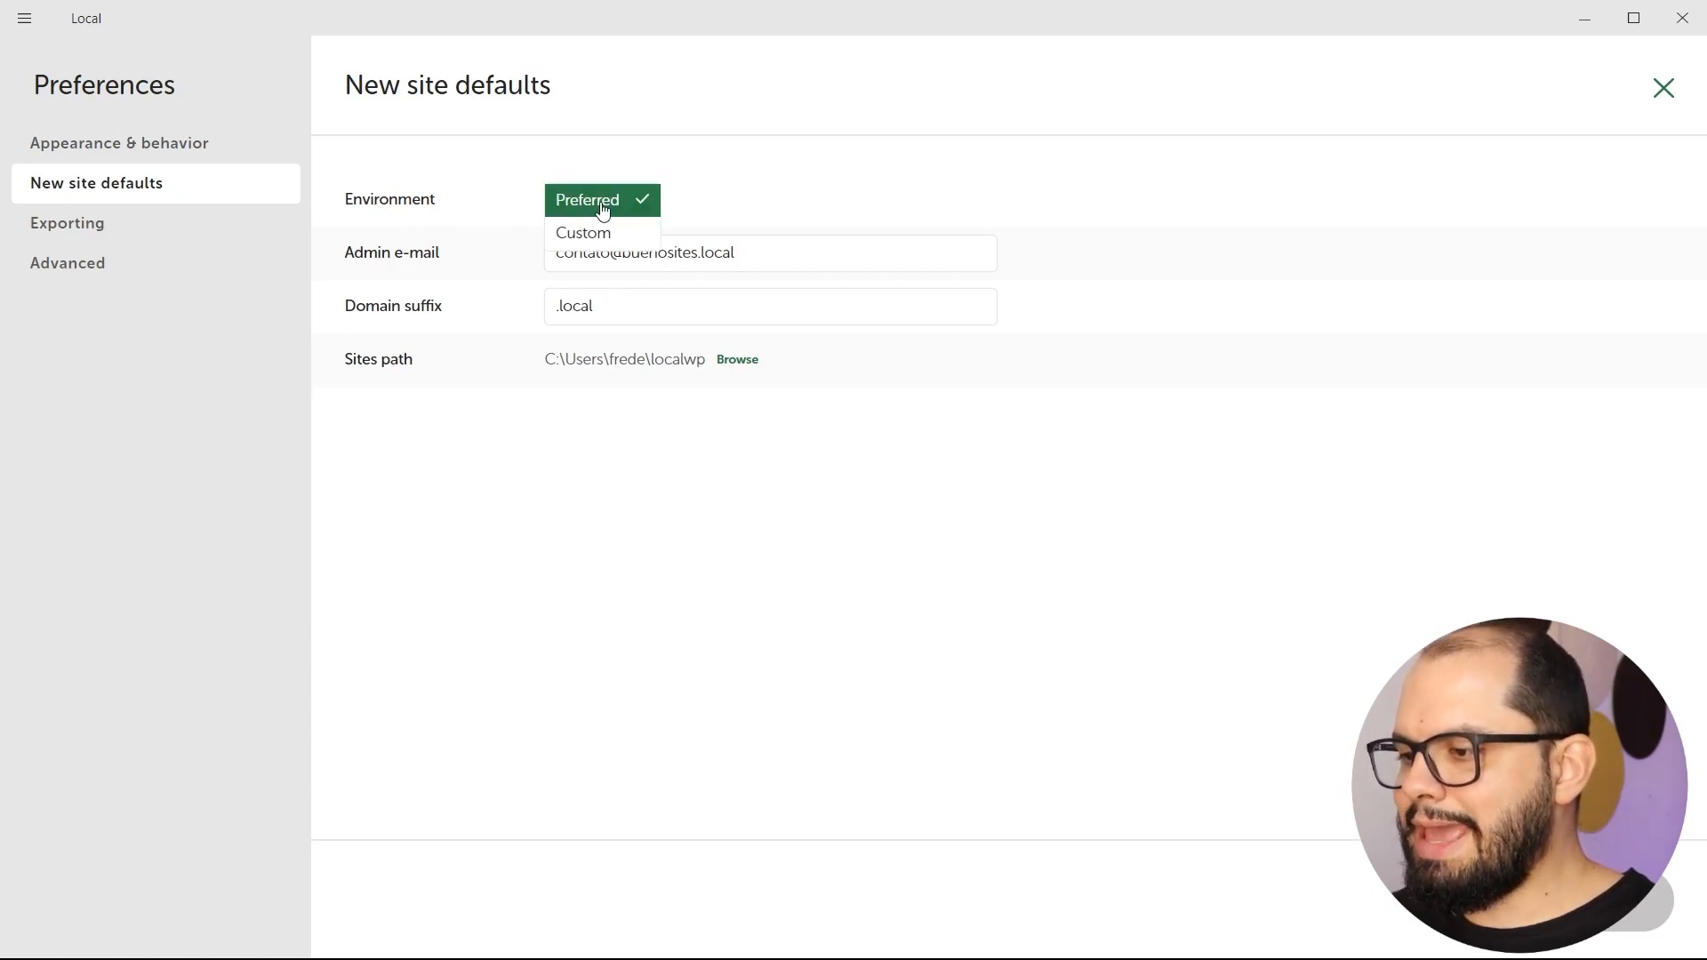
click(372, 265)
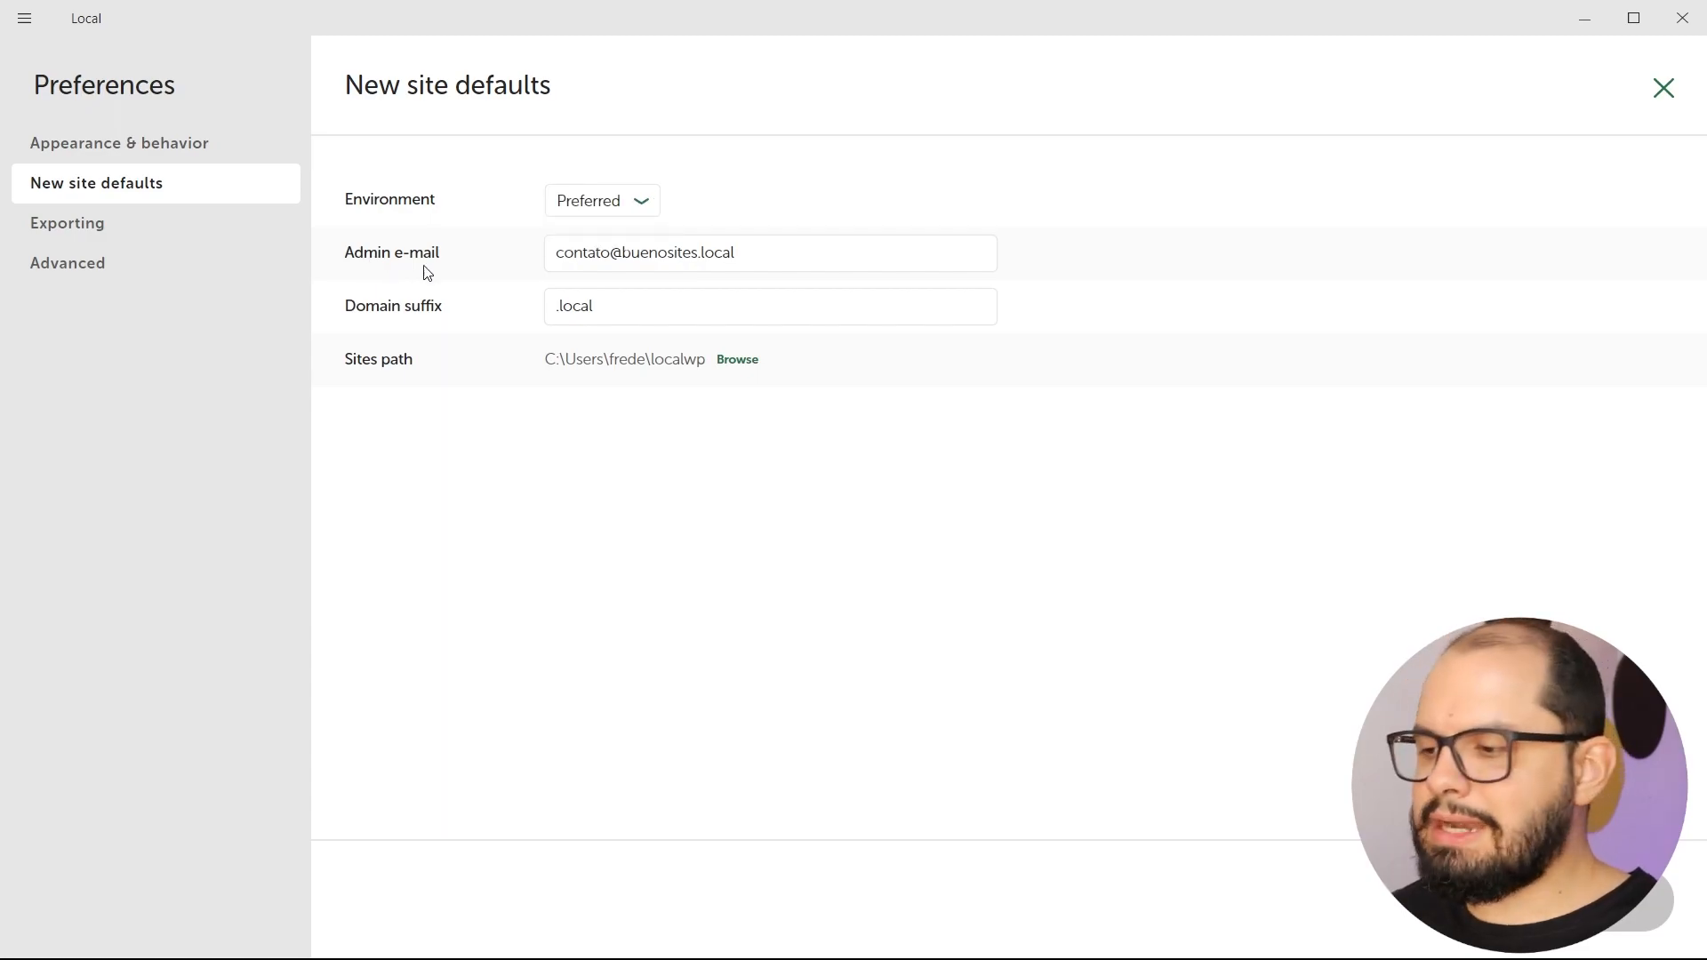
click(627, 256)
drag(622, 255, 699, 254)
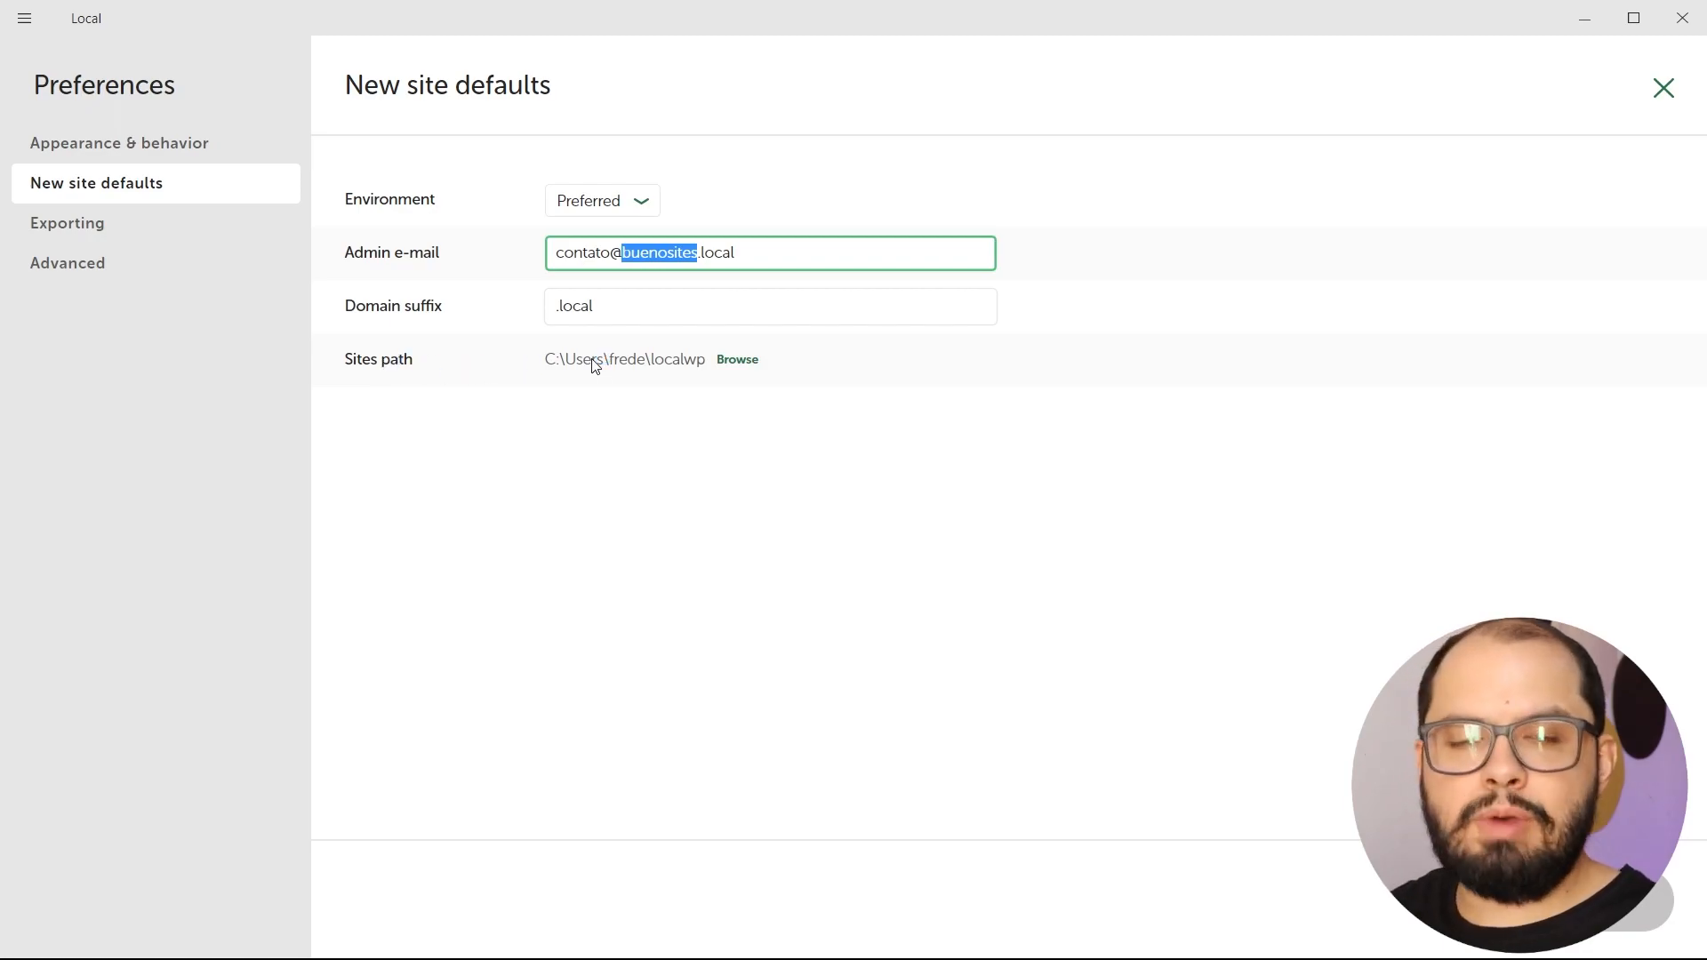
click(735, 362)
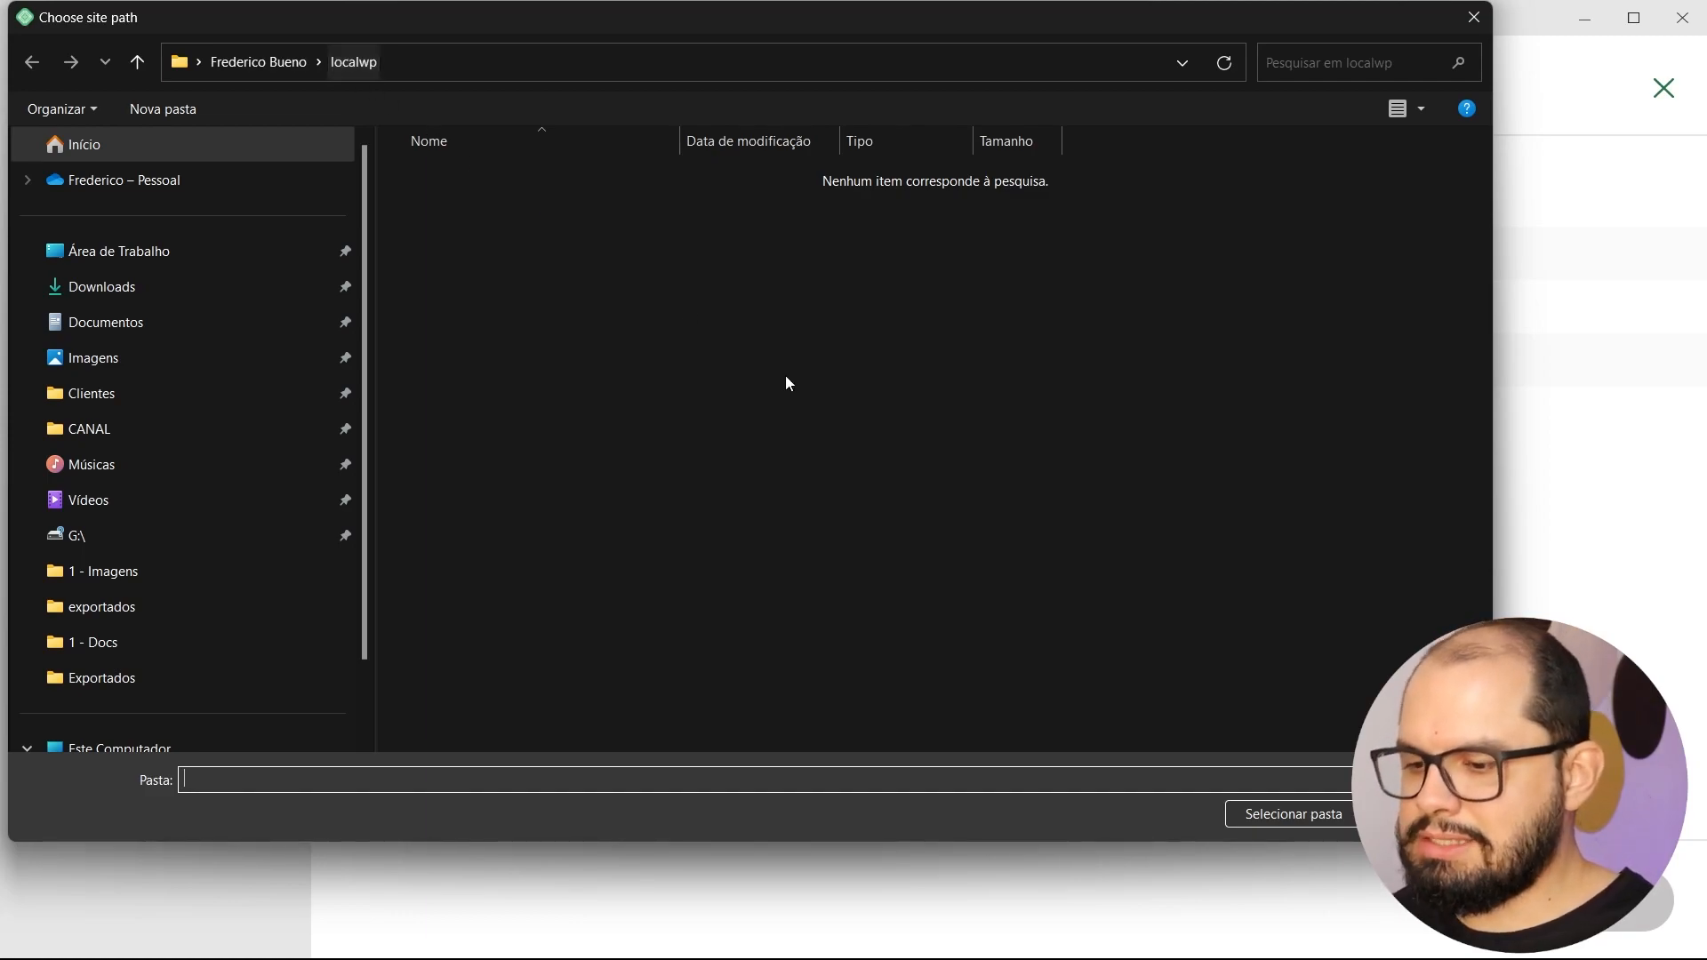
click(1424, 815)
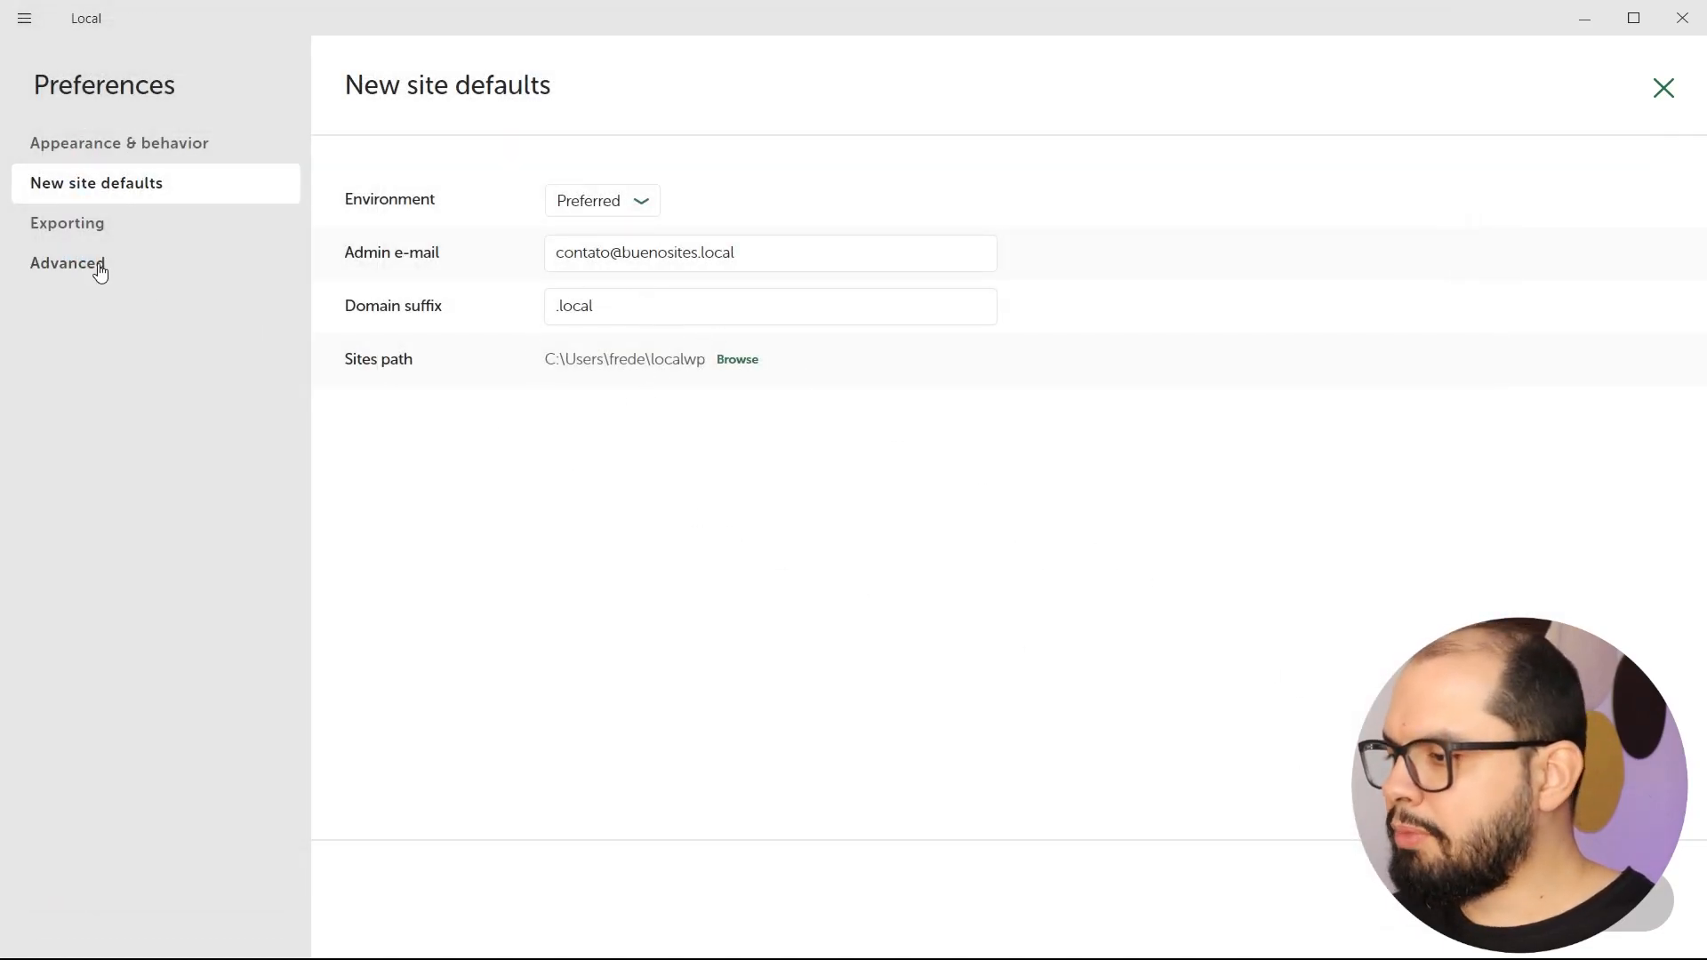
click(71, 229)
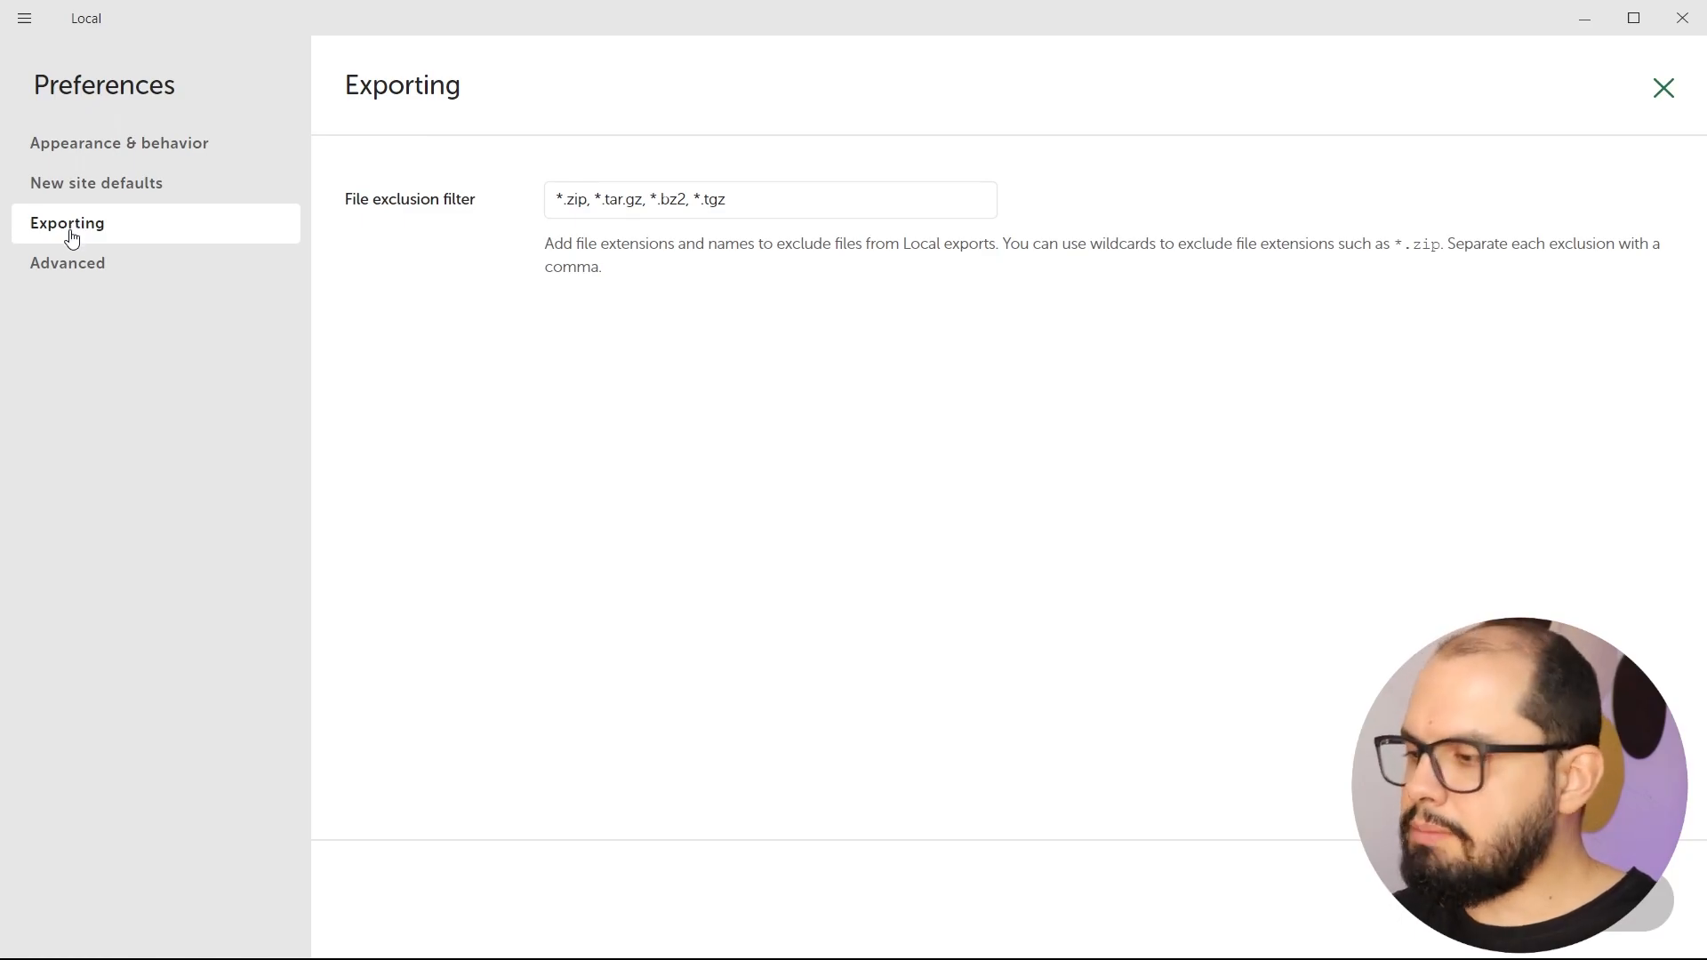
click(80, 260)
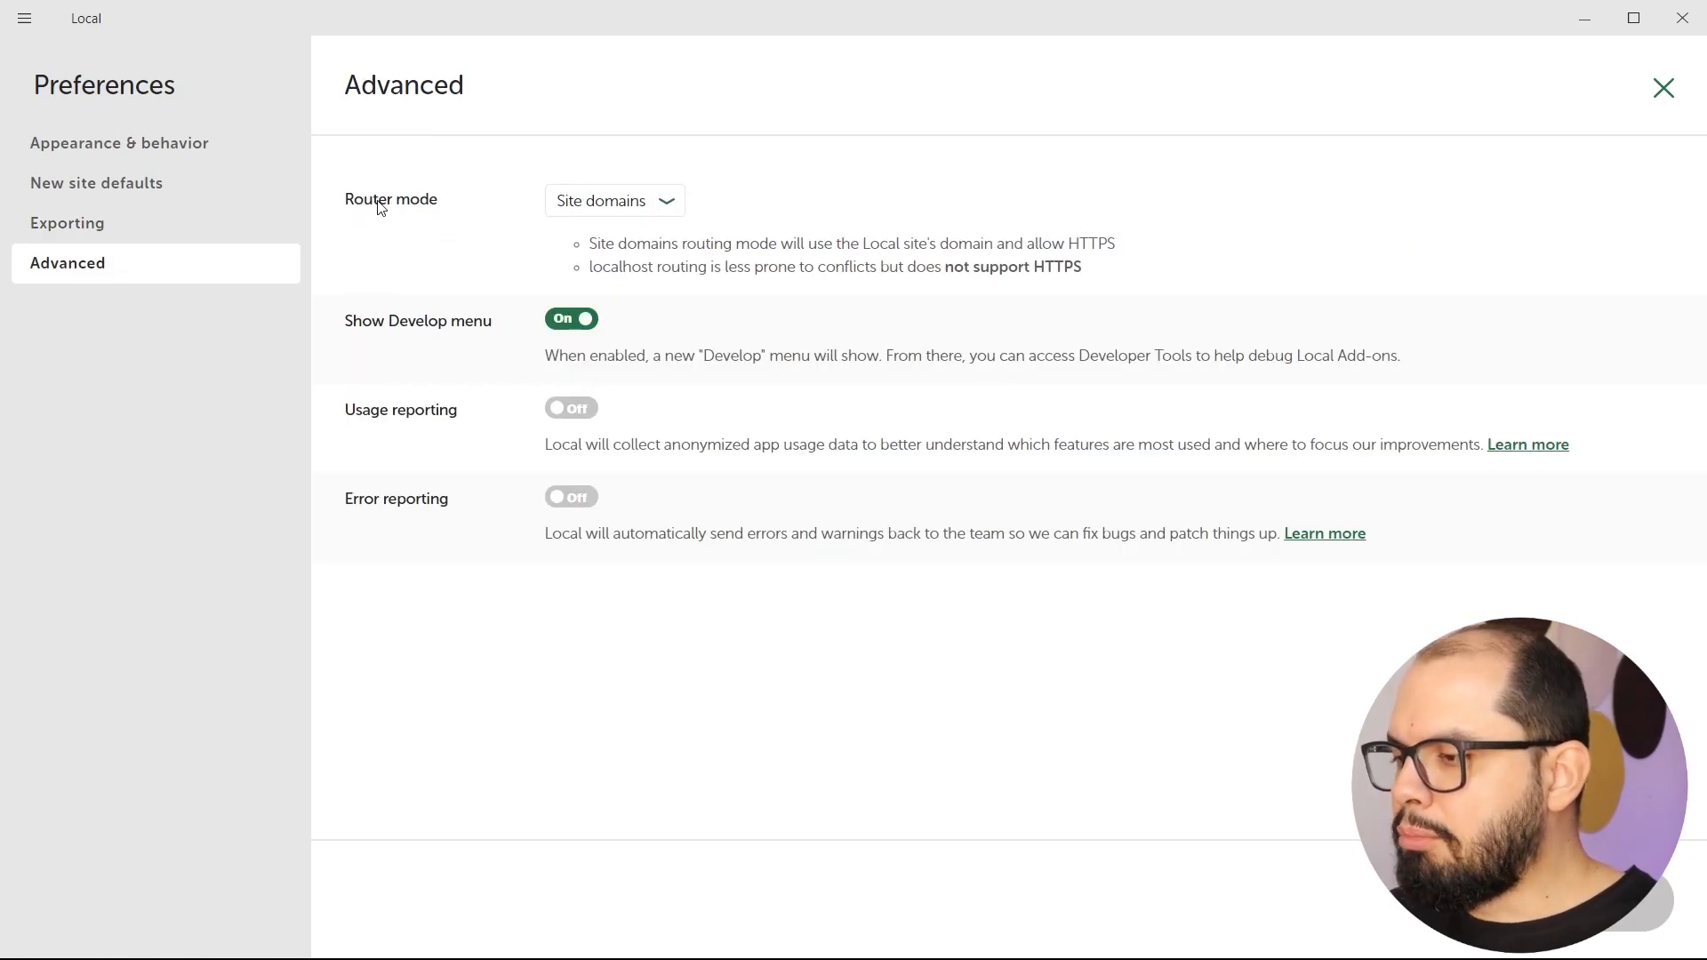
Keep Site domains router mode, switch Show Develop menu off, and close Preferences.
click(610, 215)
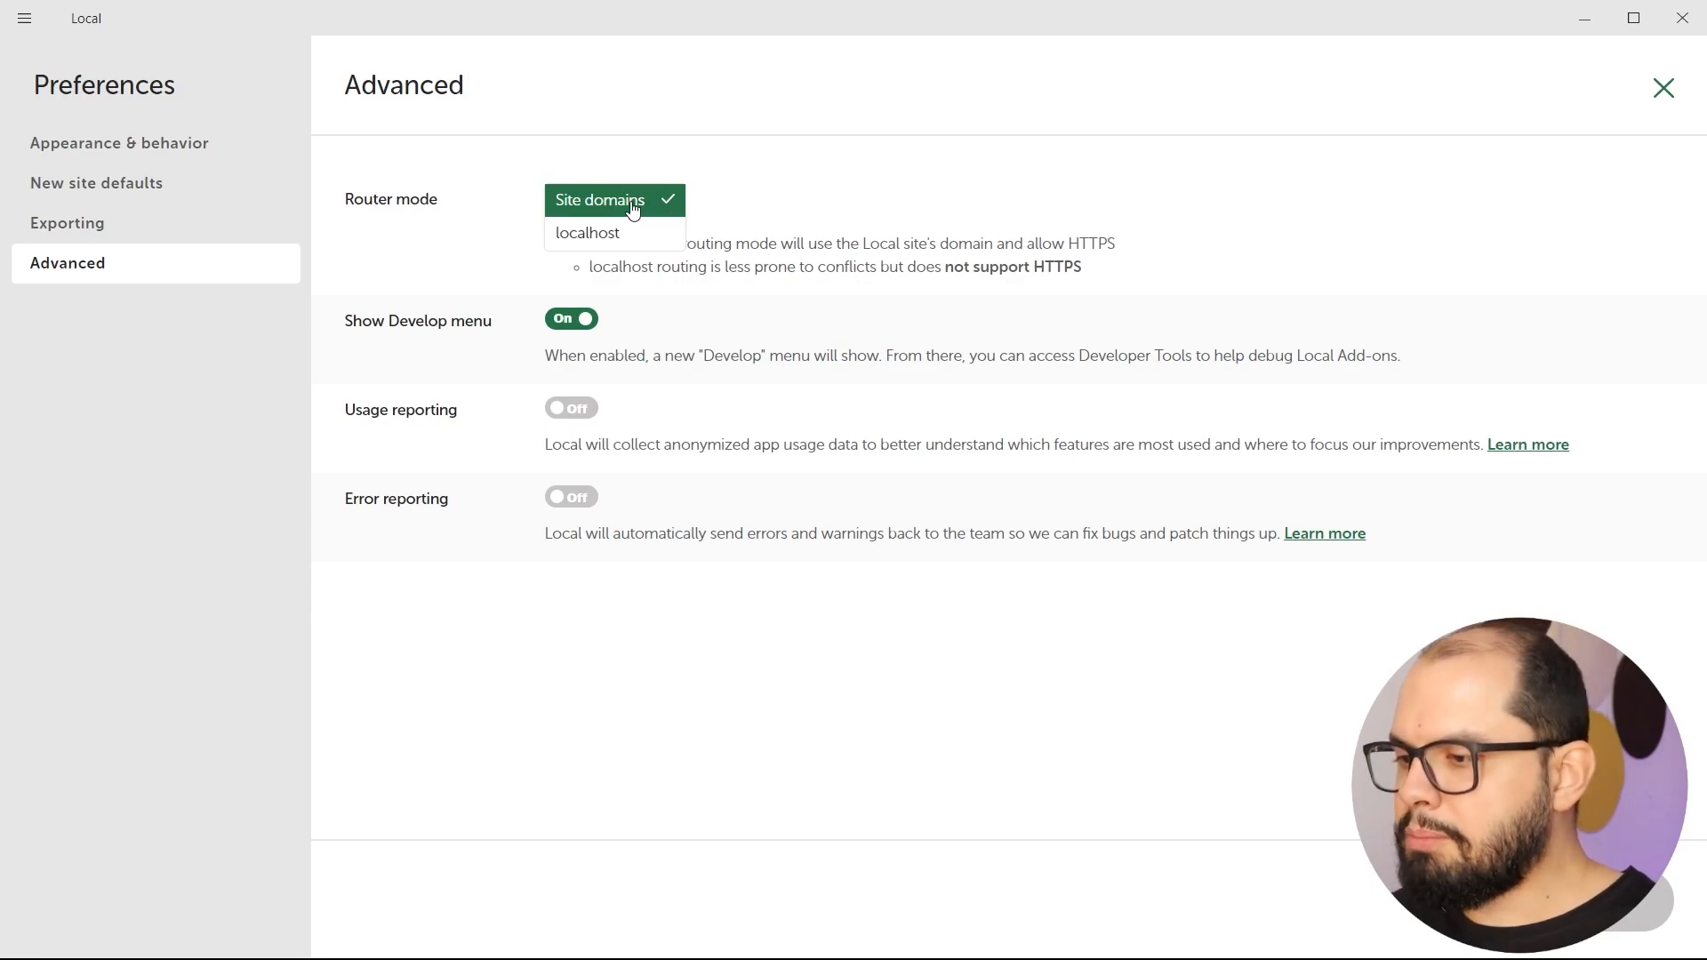
click(742, 220)
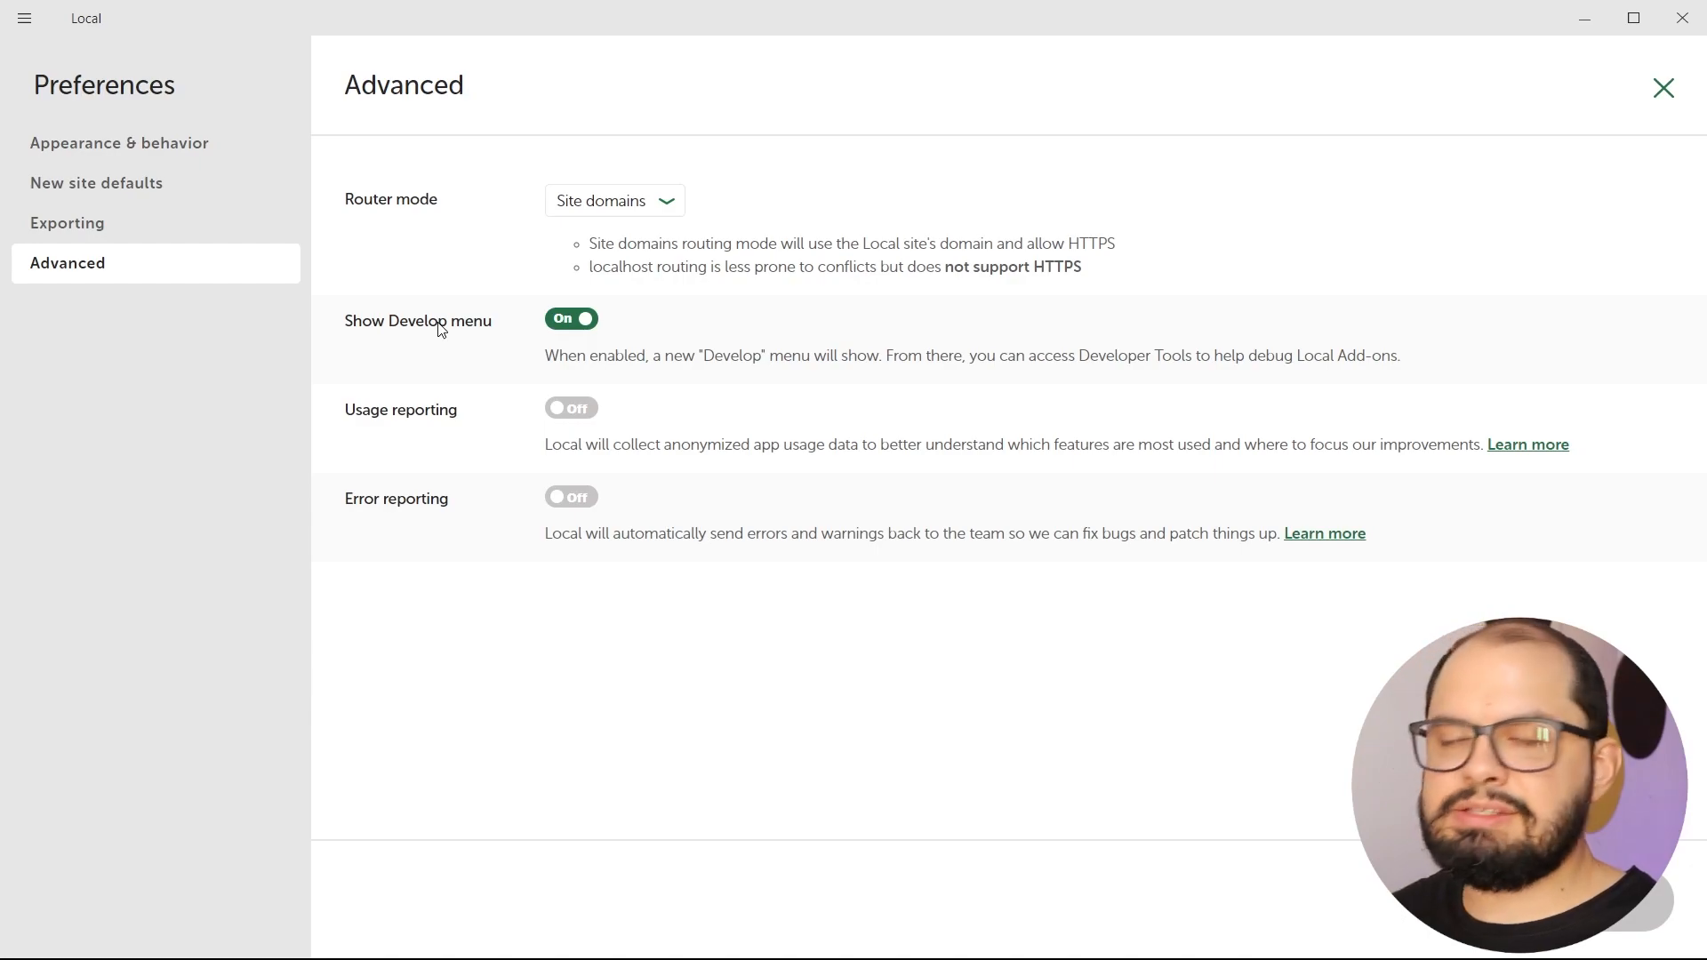
click(563, 323)
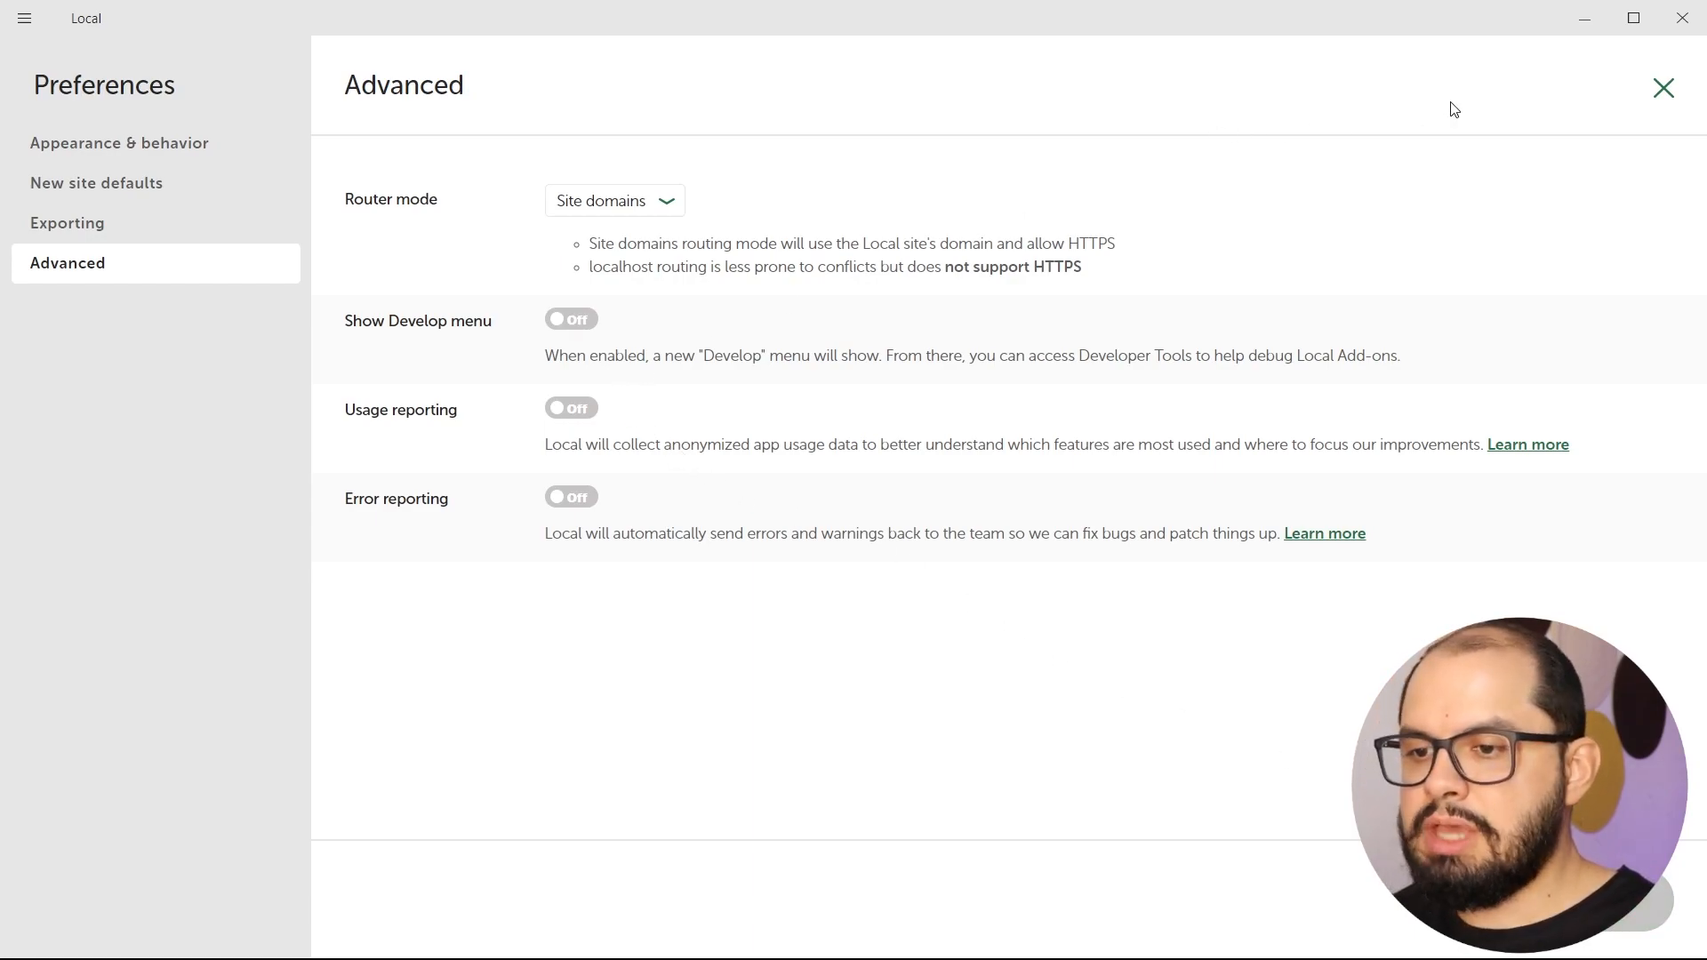
click(1664, 89)
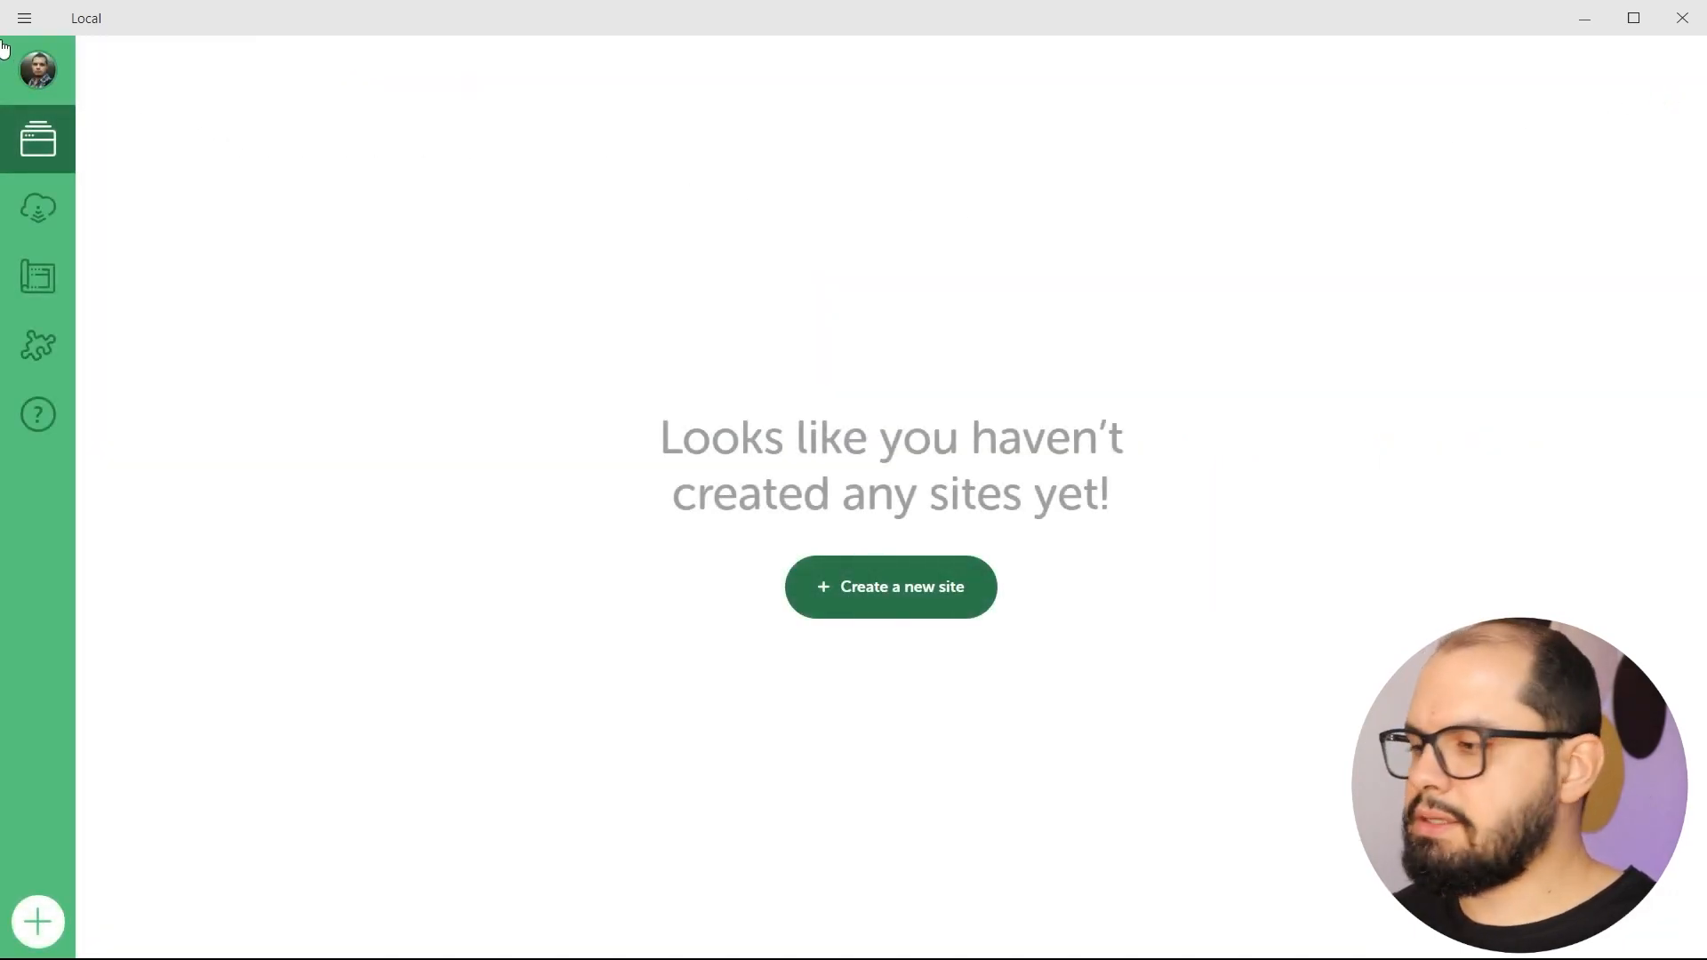
click(24, 18)
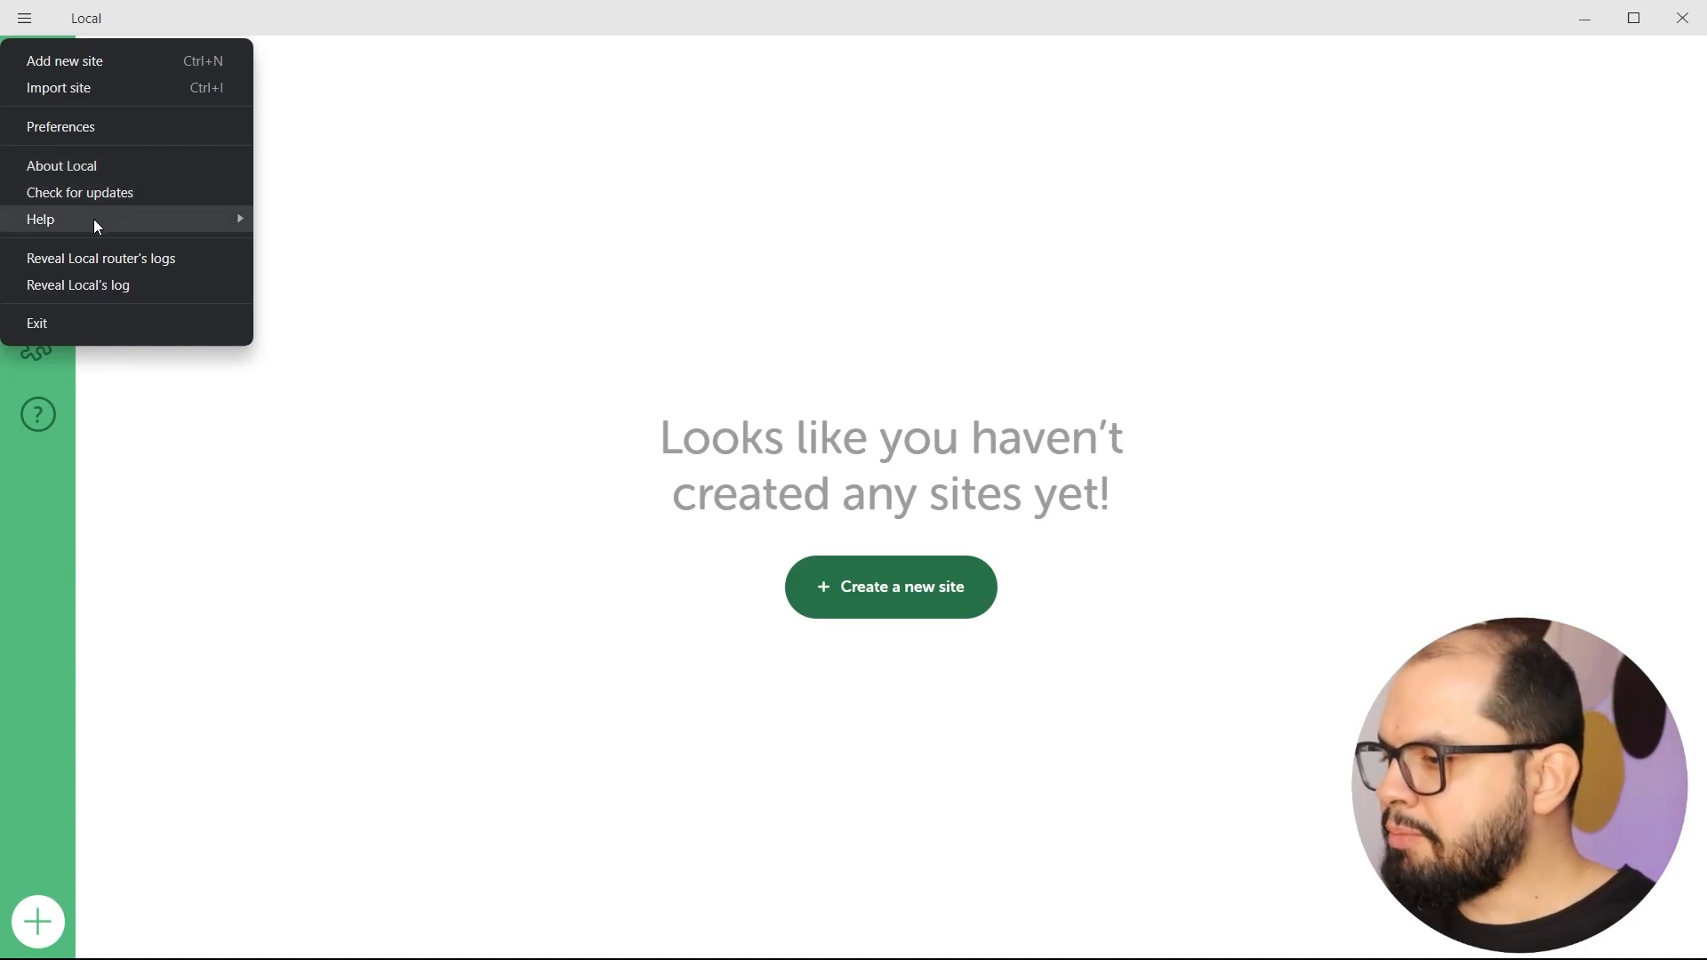
mouse_move(95, 227)
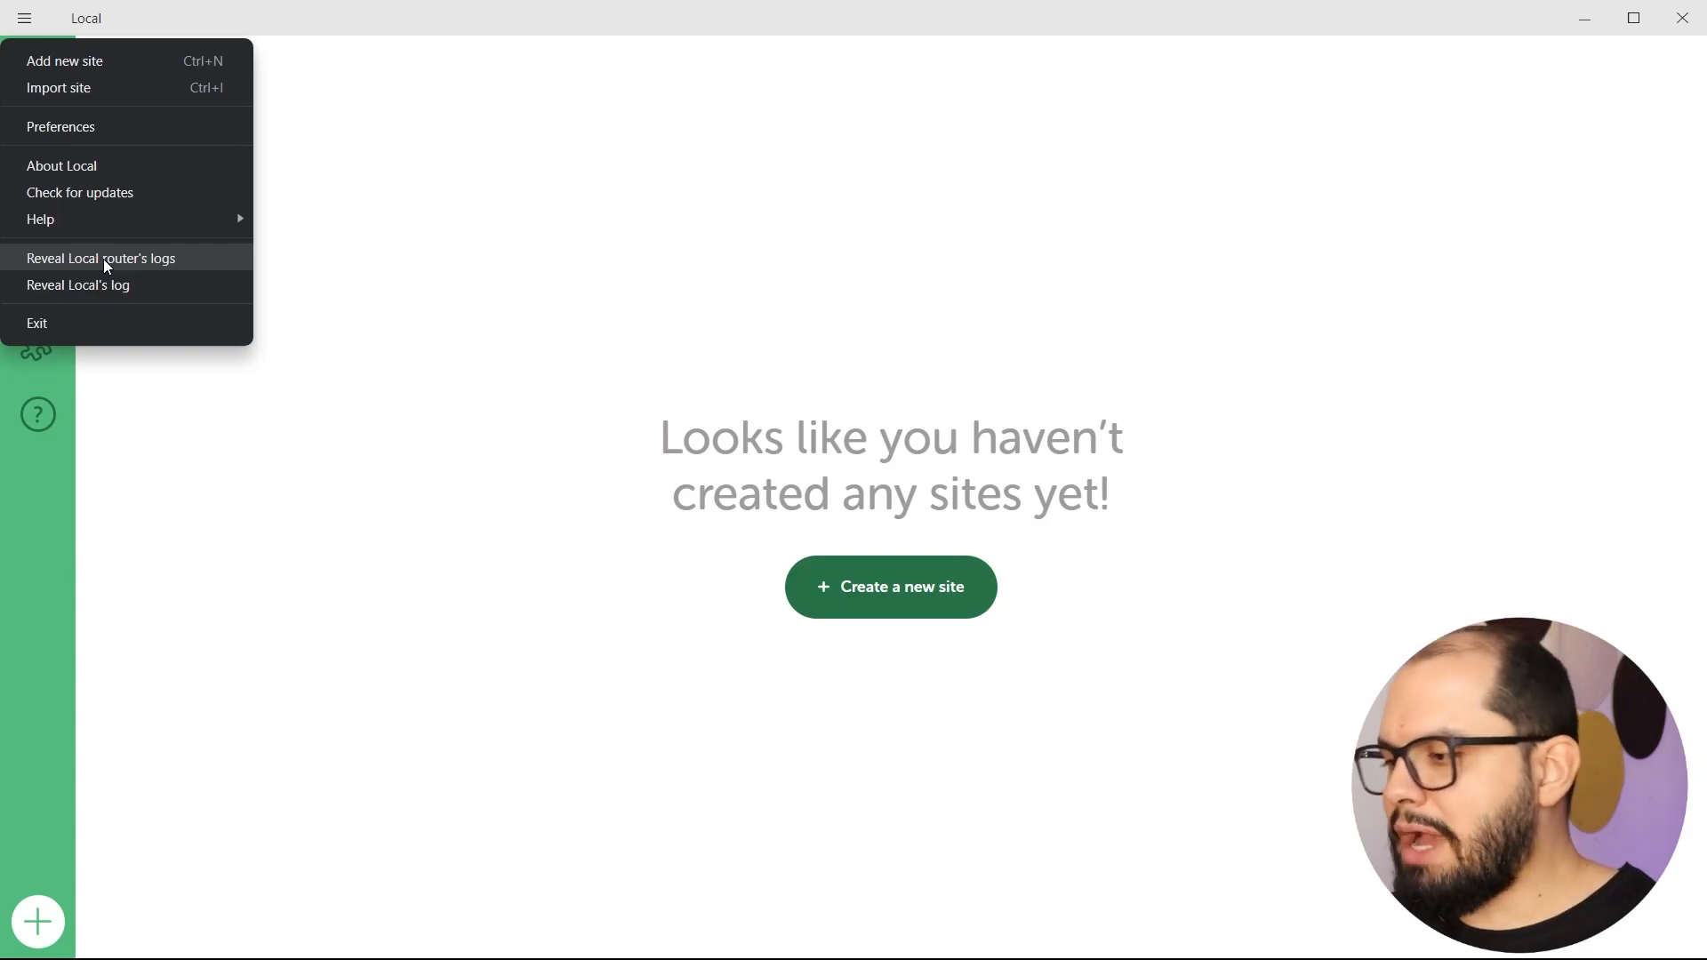
click(405, 325)
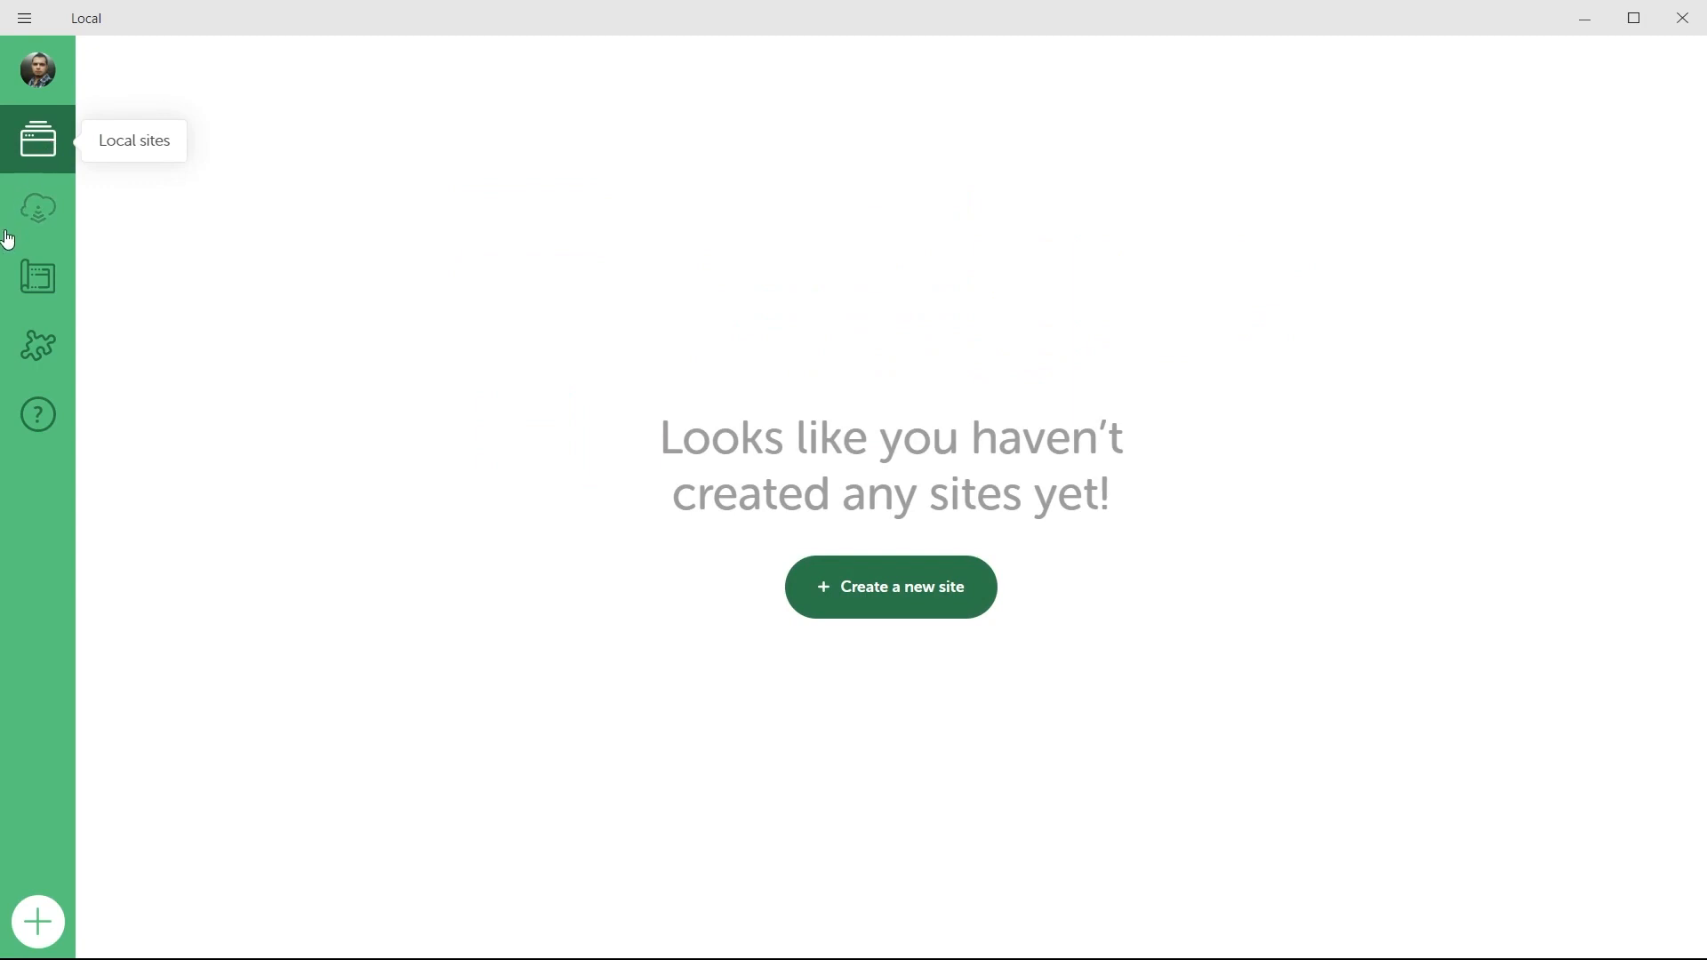
click(32, 215)
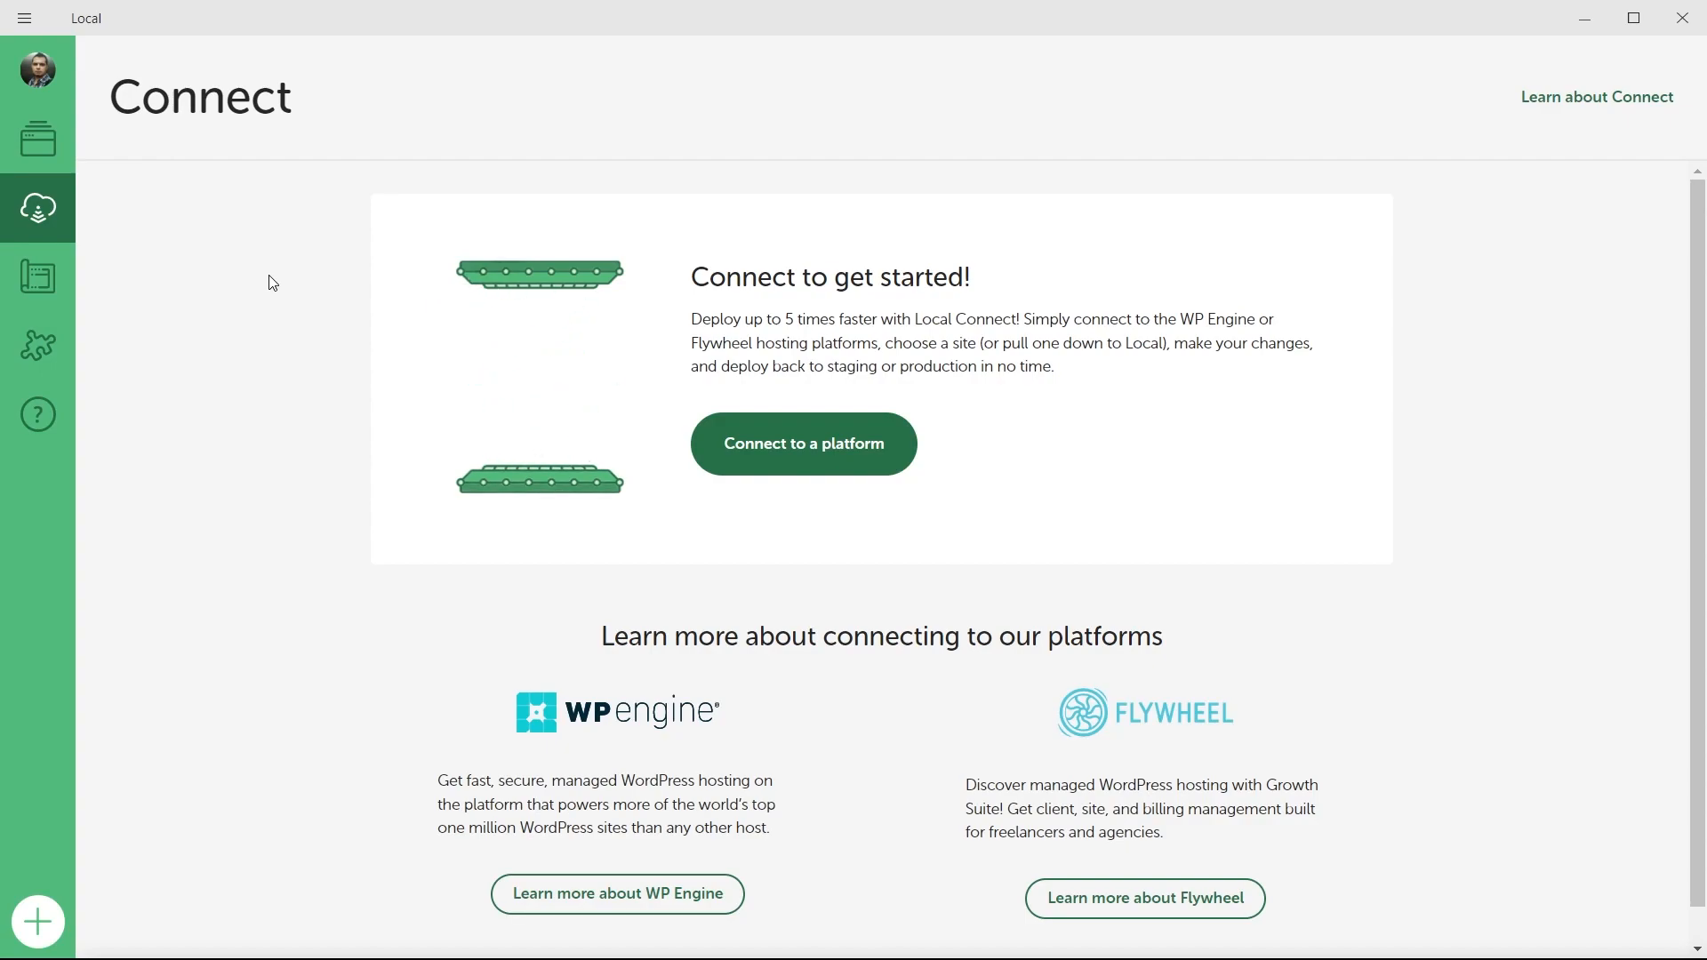
click(62, 294)
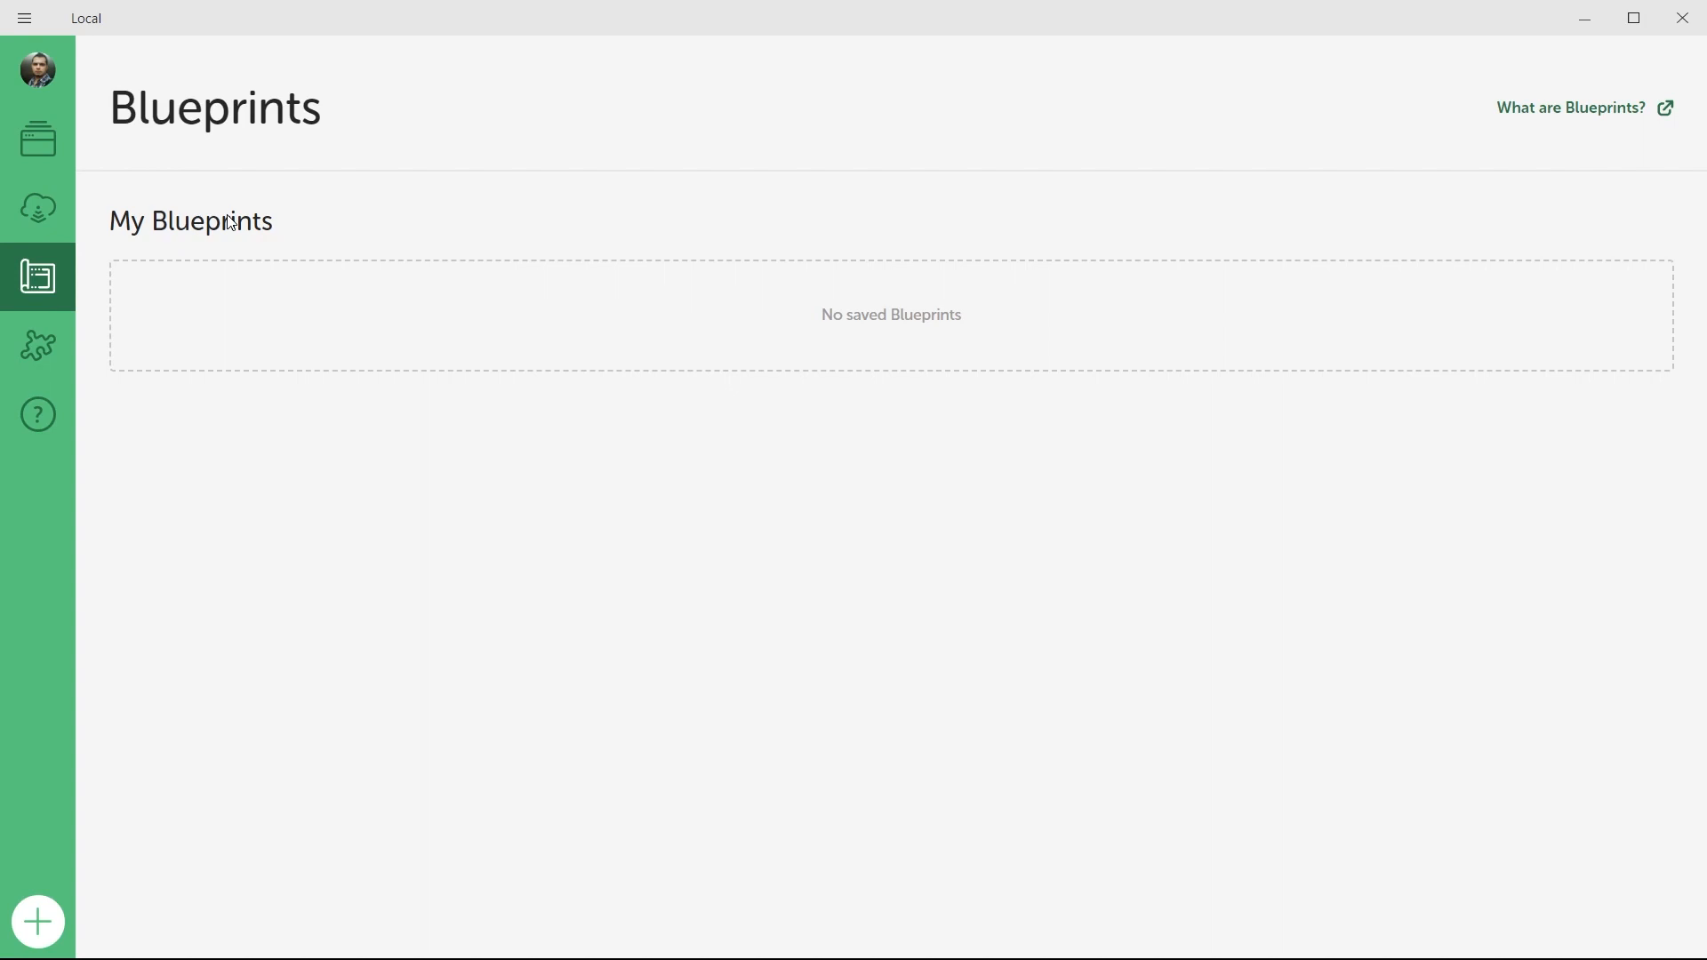
click(45, 362)
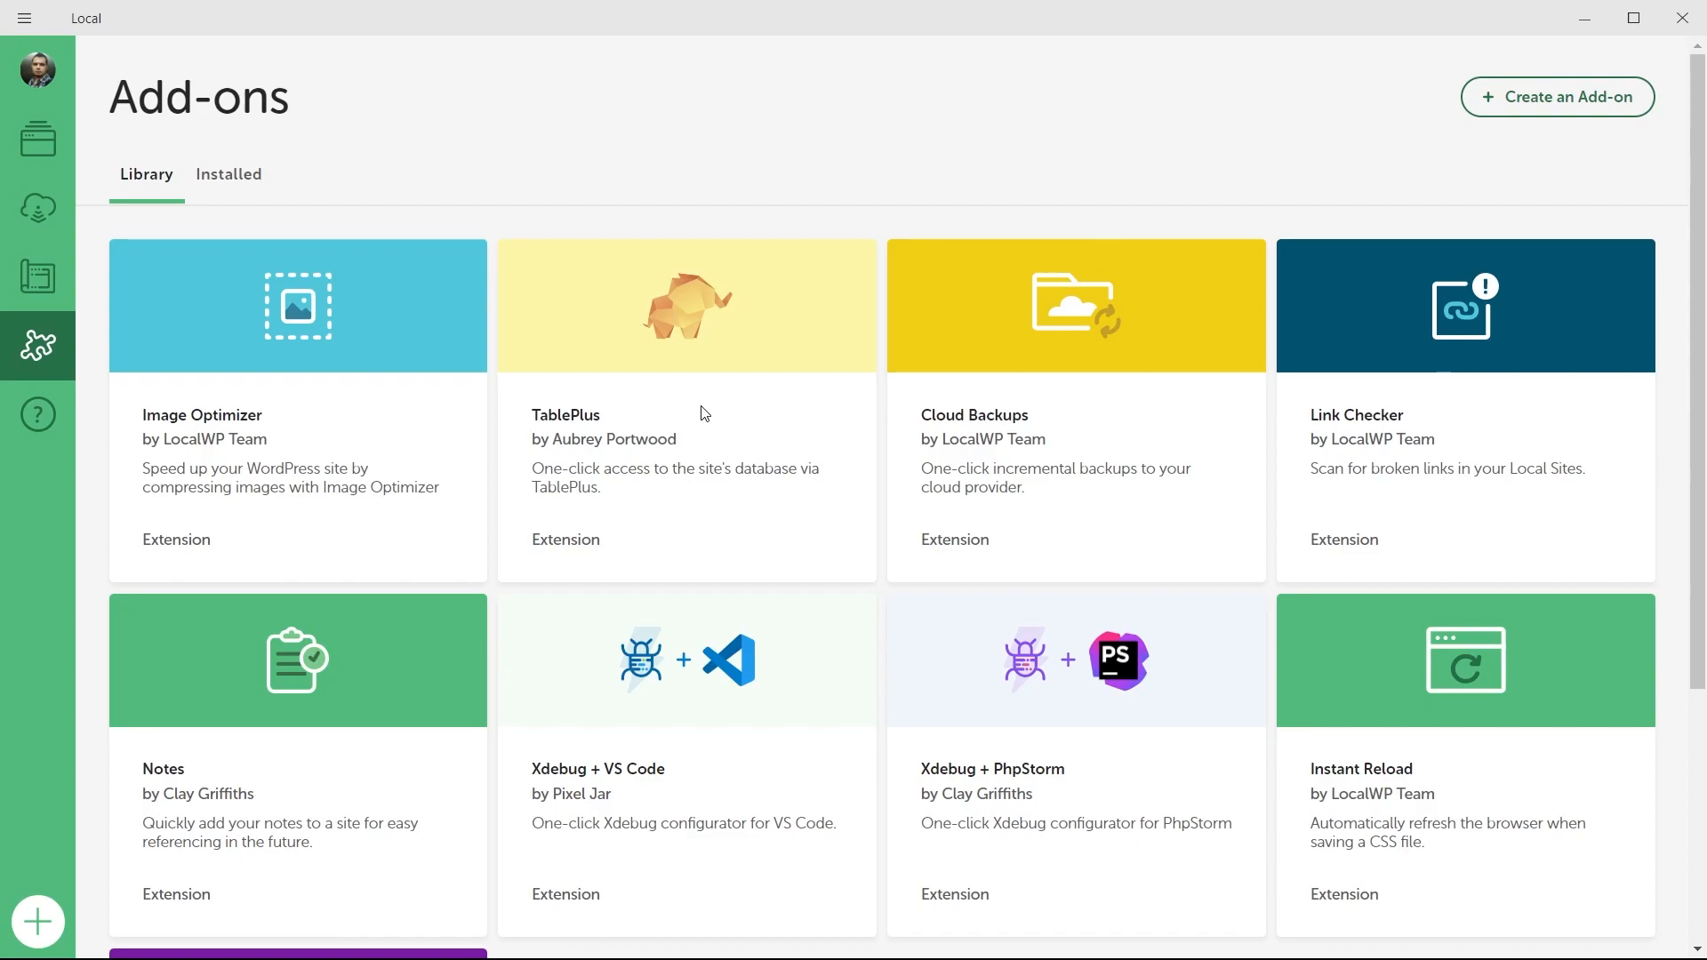
click(24, 428)
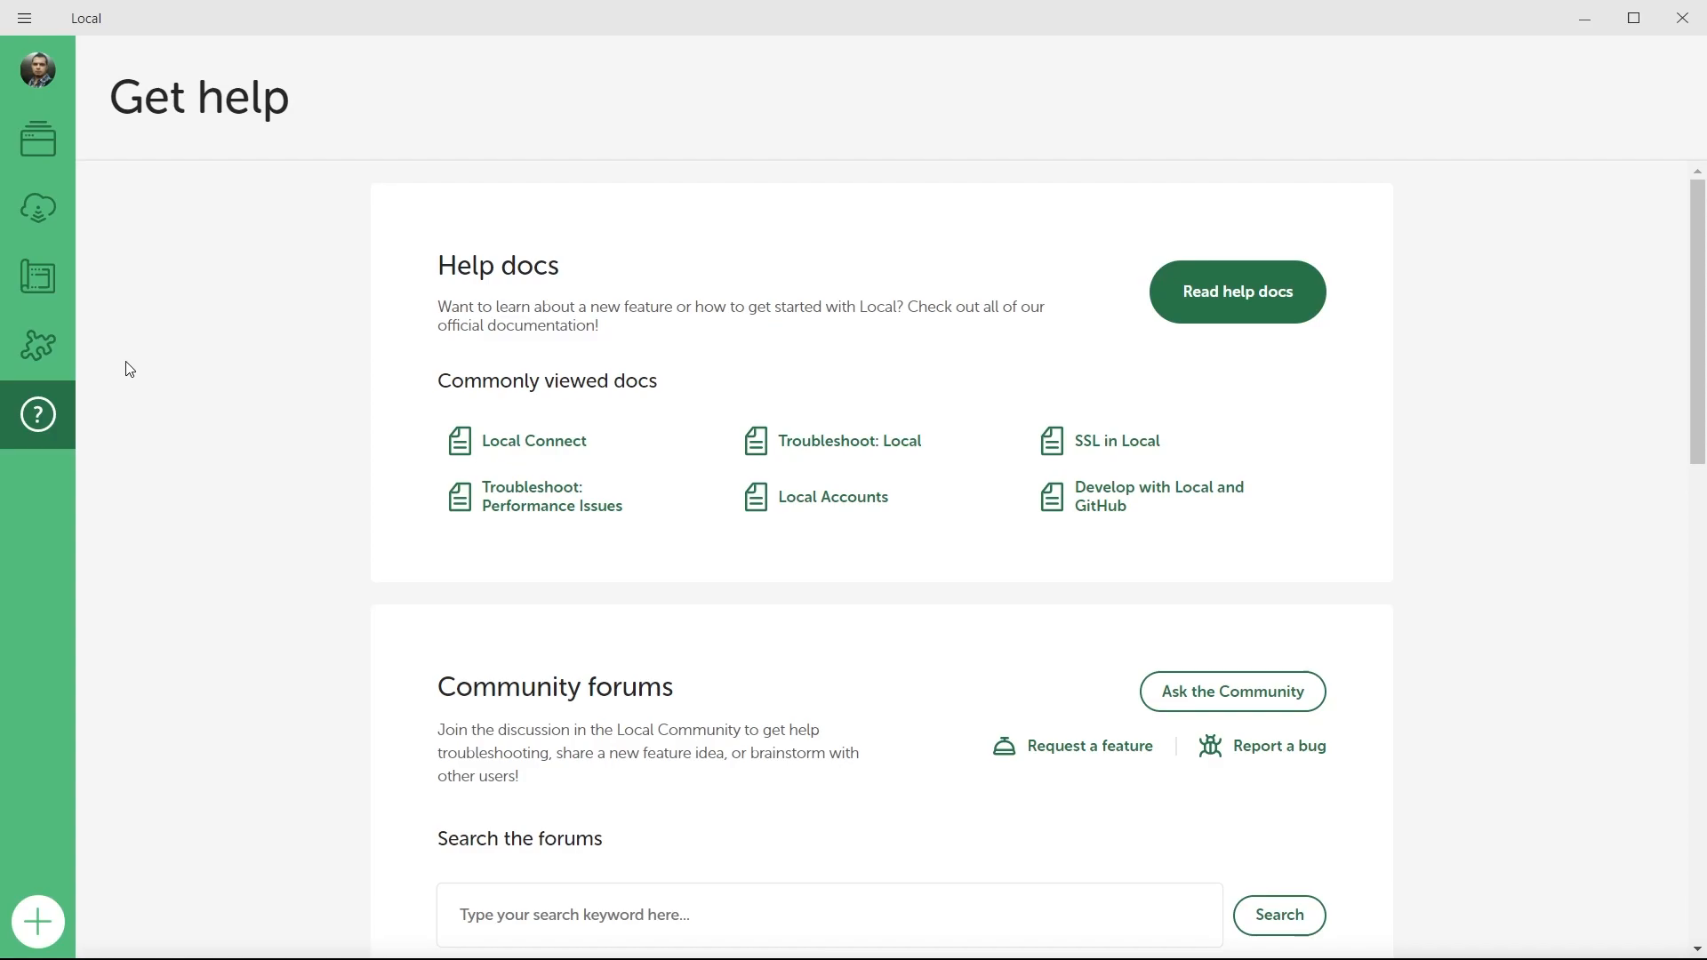
click(54, 151)
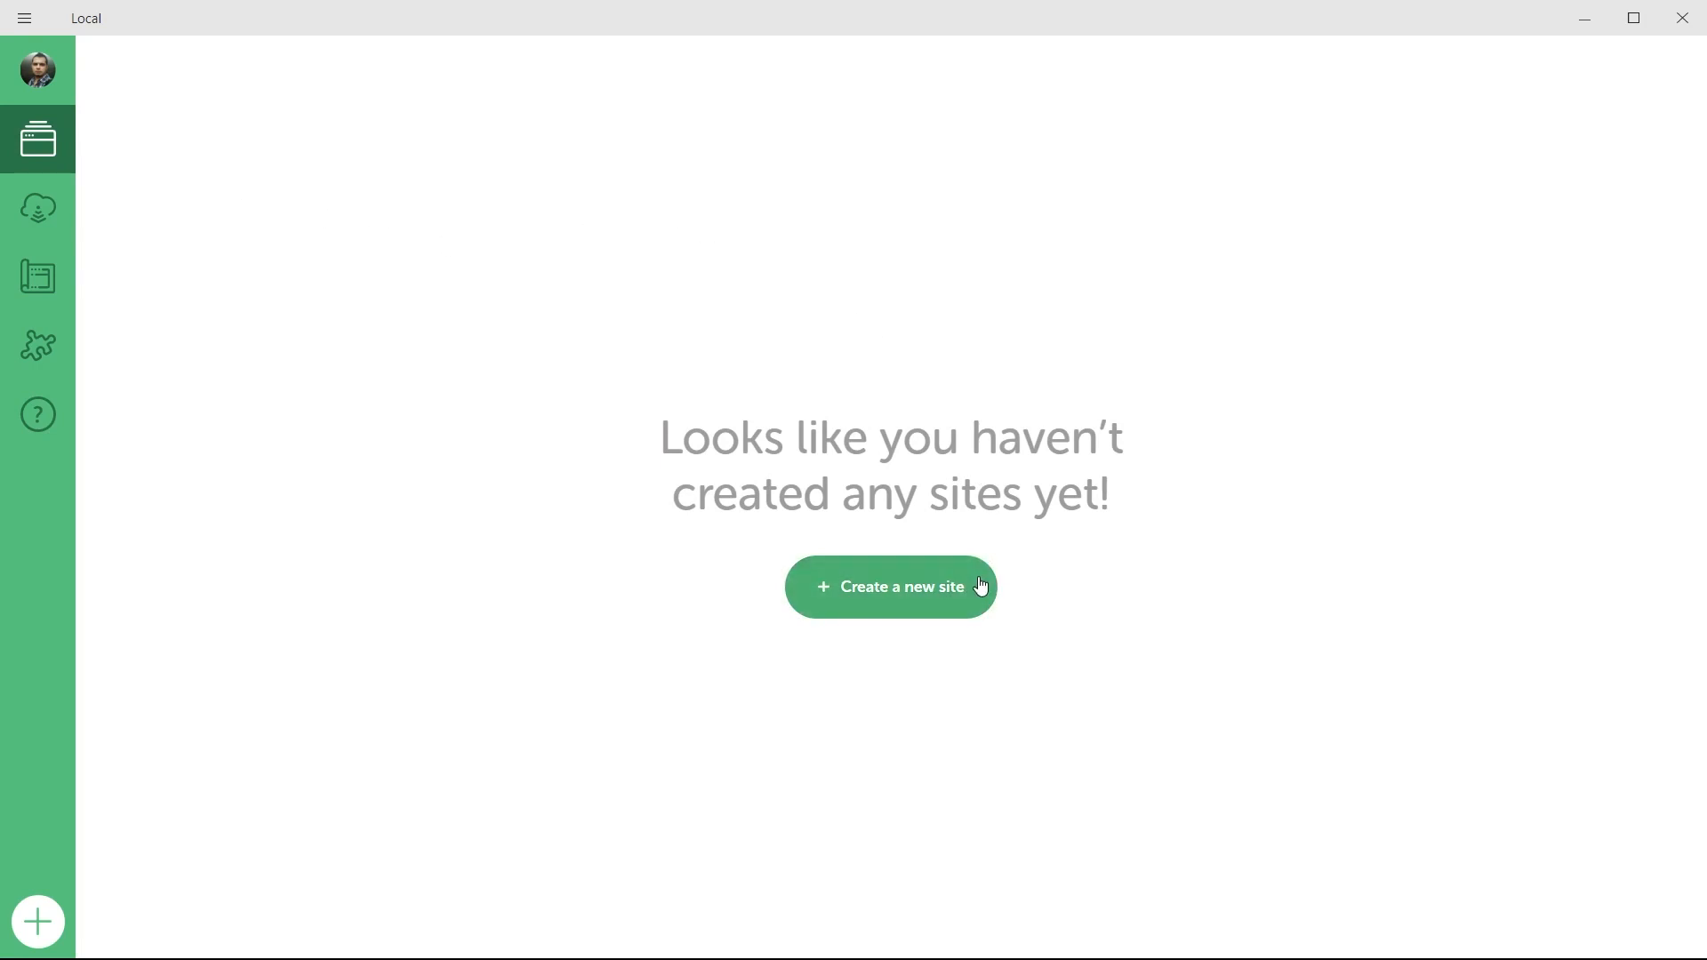
Start a new site using the plain 'Create a new site' option.
click(843, 600)
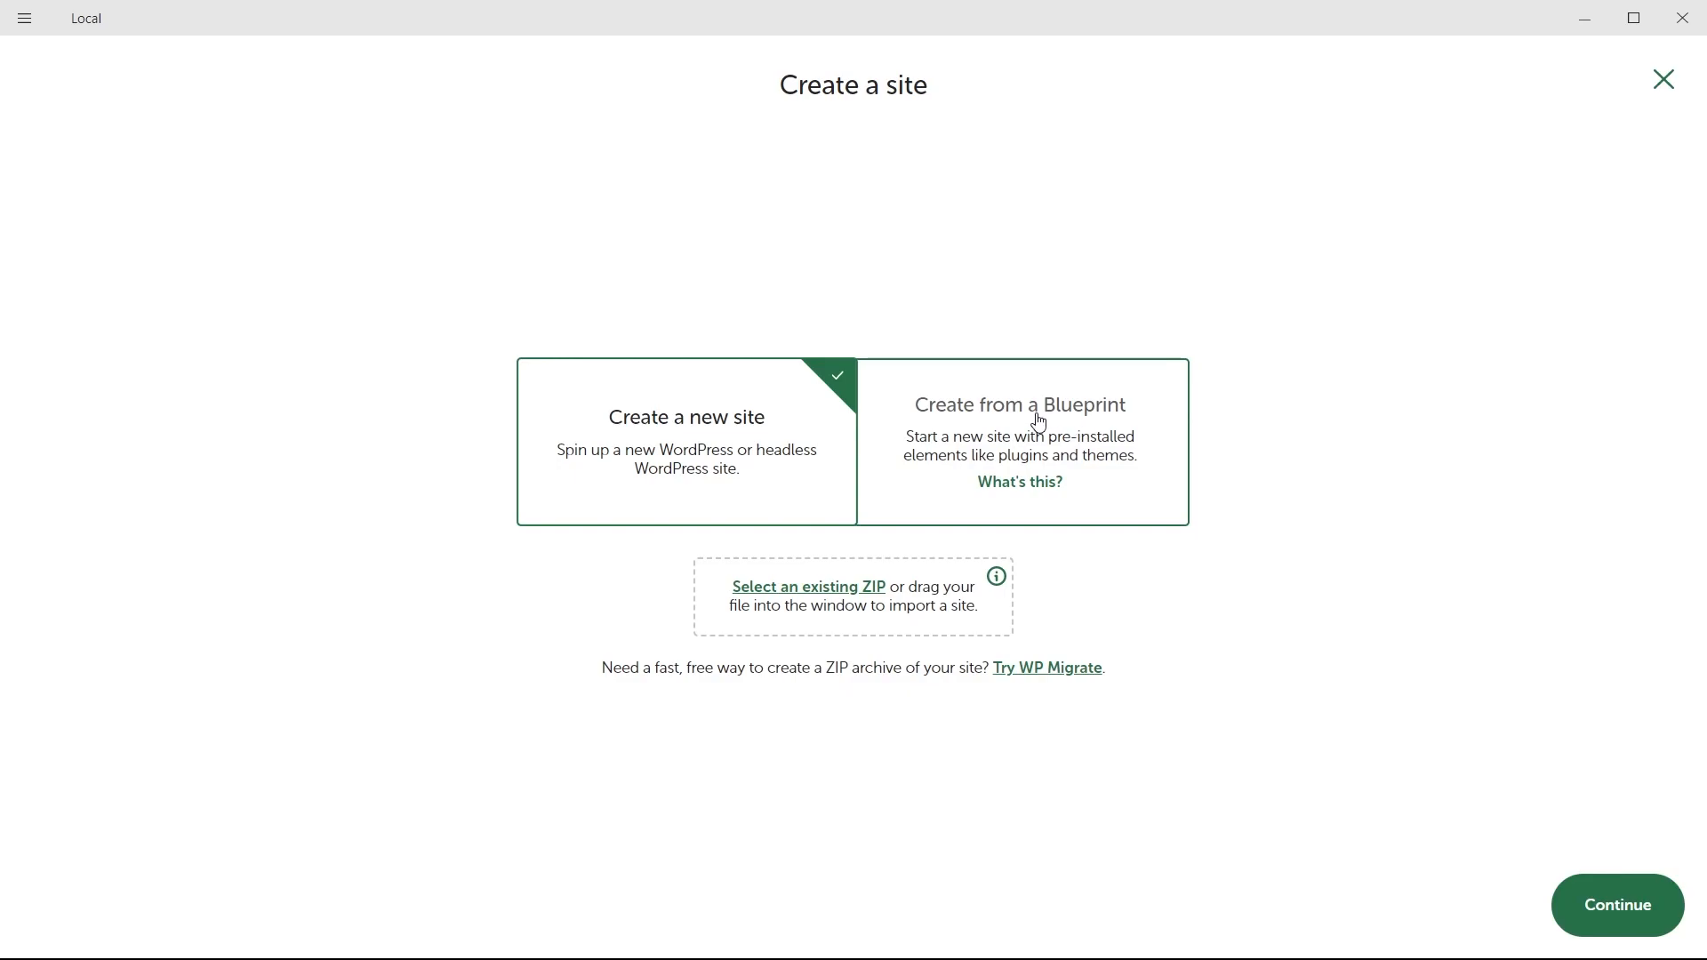
Name the new site 'Mapa do Criador de Sites' and show its advanced options.
click(1591, 905)
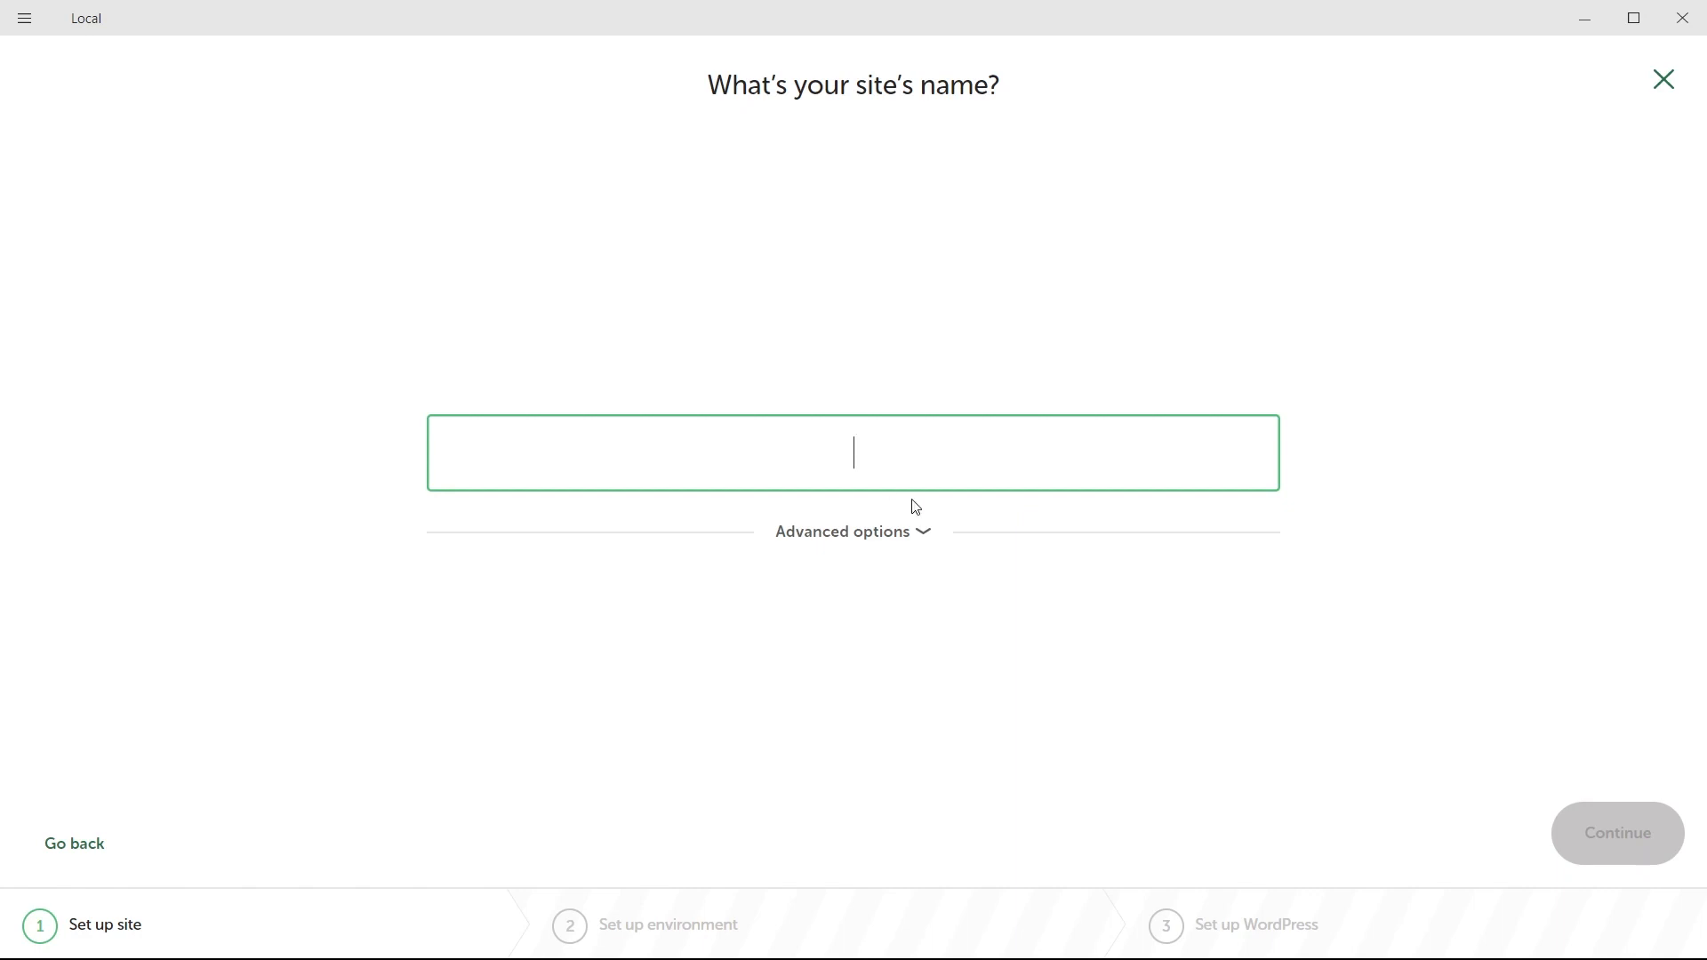
text(Mapa)
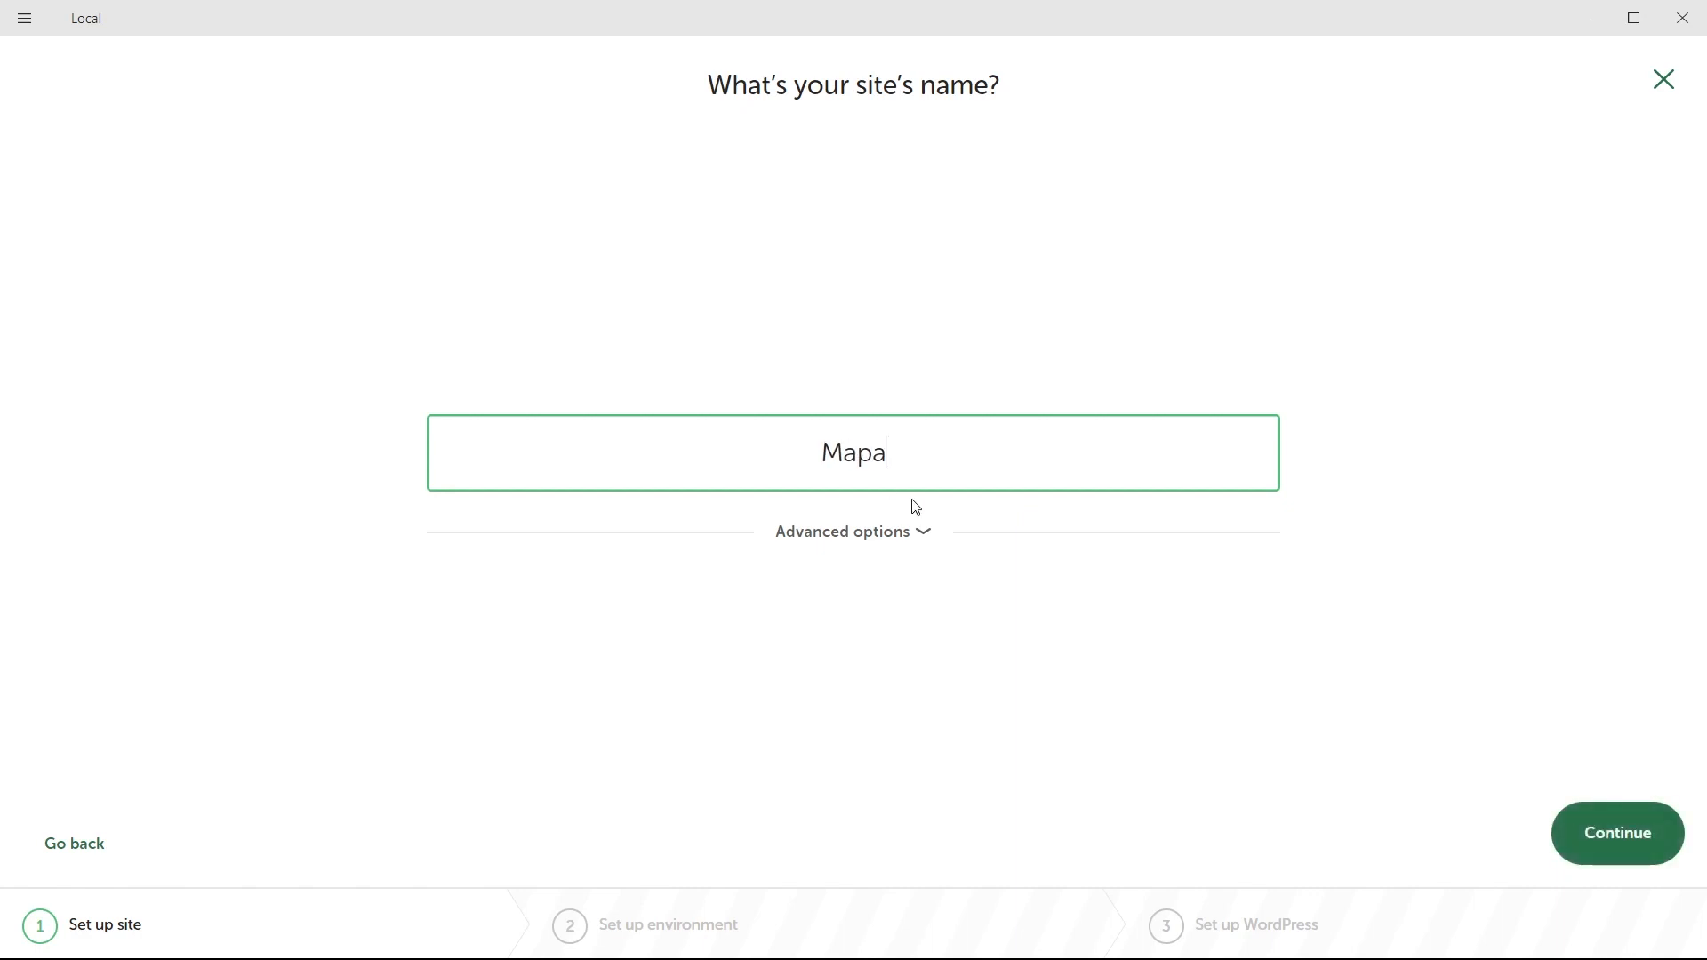
text( do Criador de Sites)
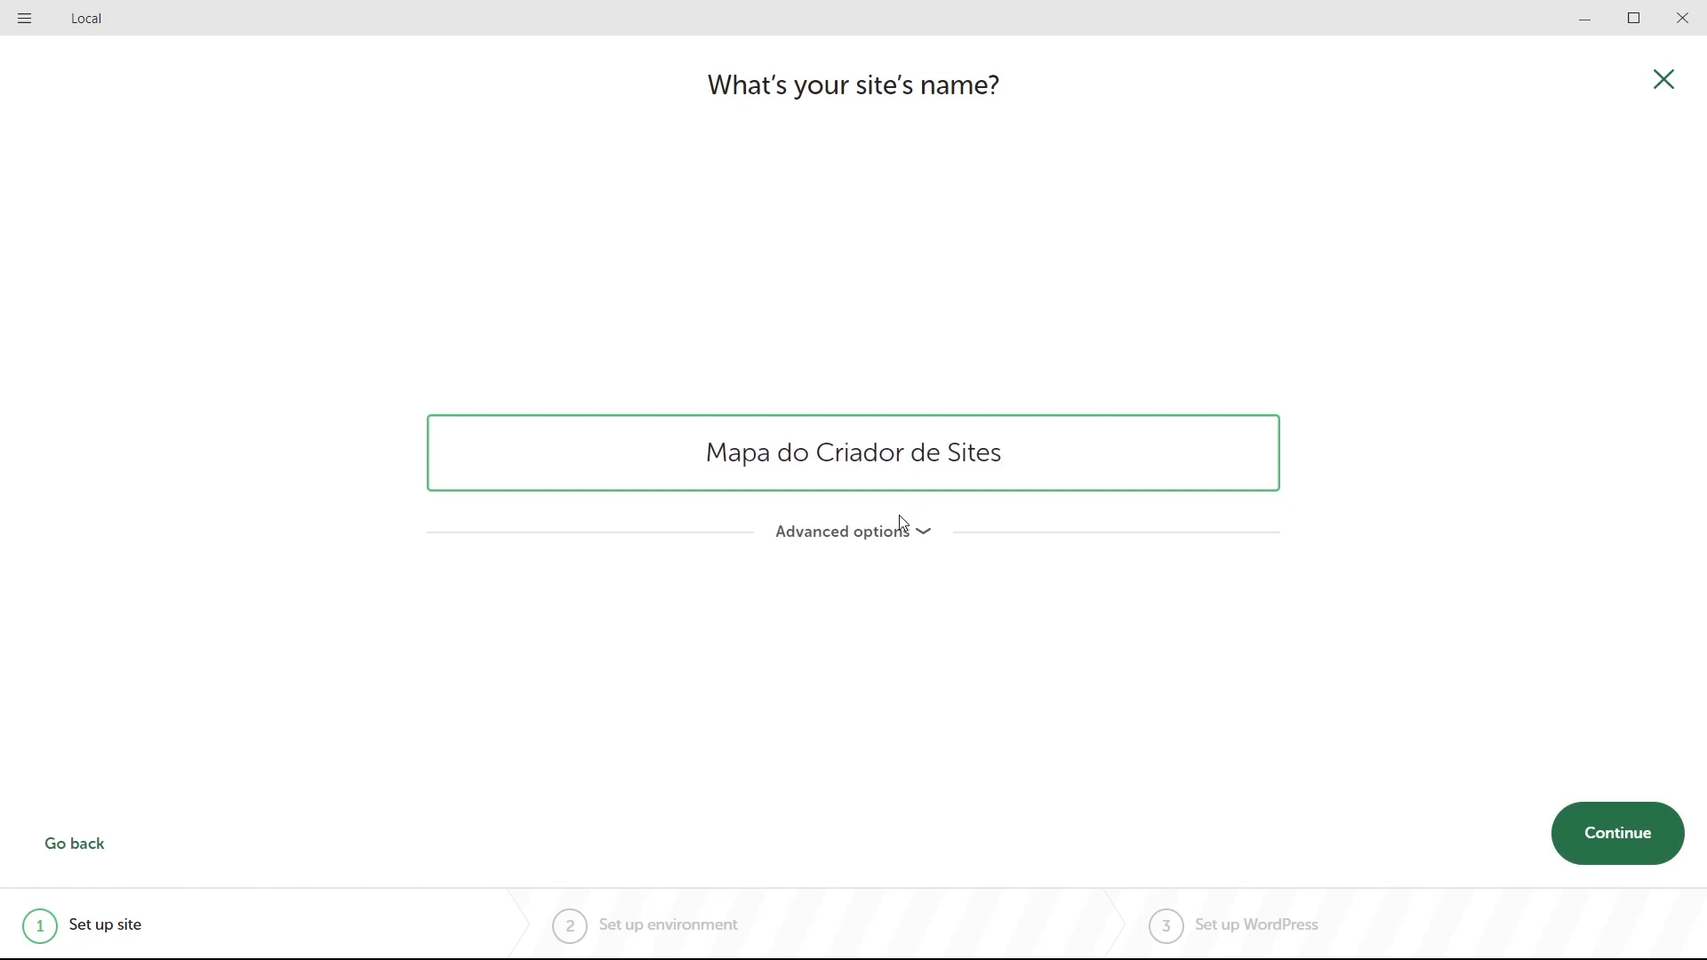
click(890, 542)
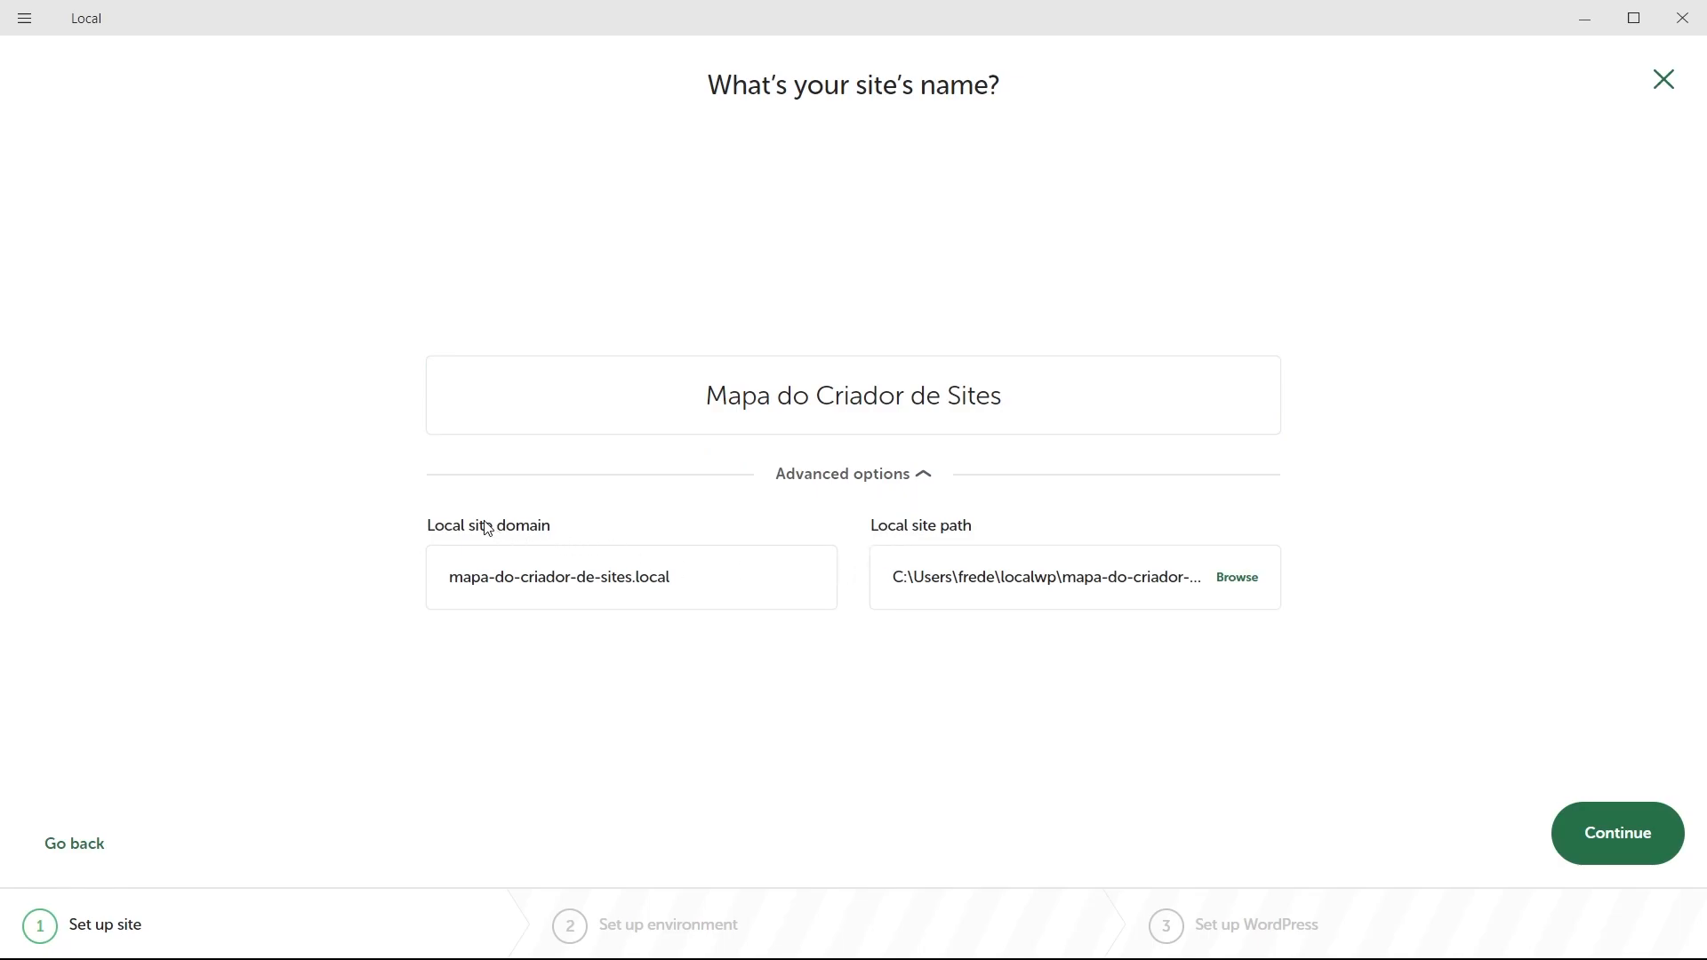
Delete the hyphens so the local domain reads mapadocriadordesites.local.
double_click(492, 578)
key(BackSpace)
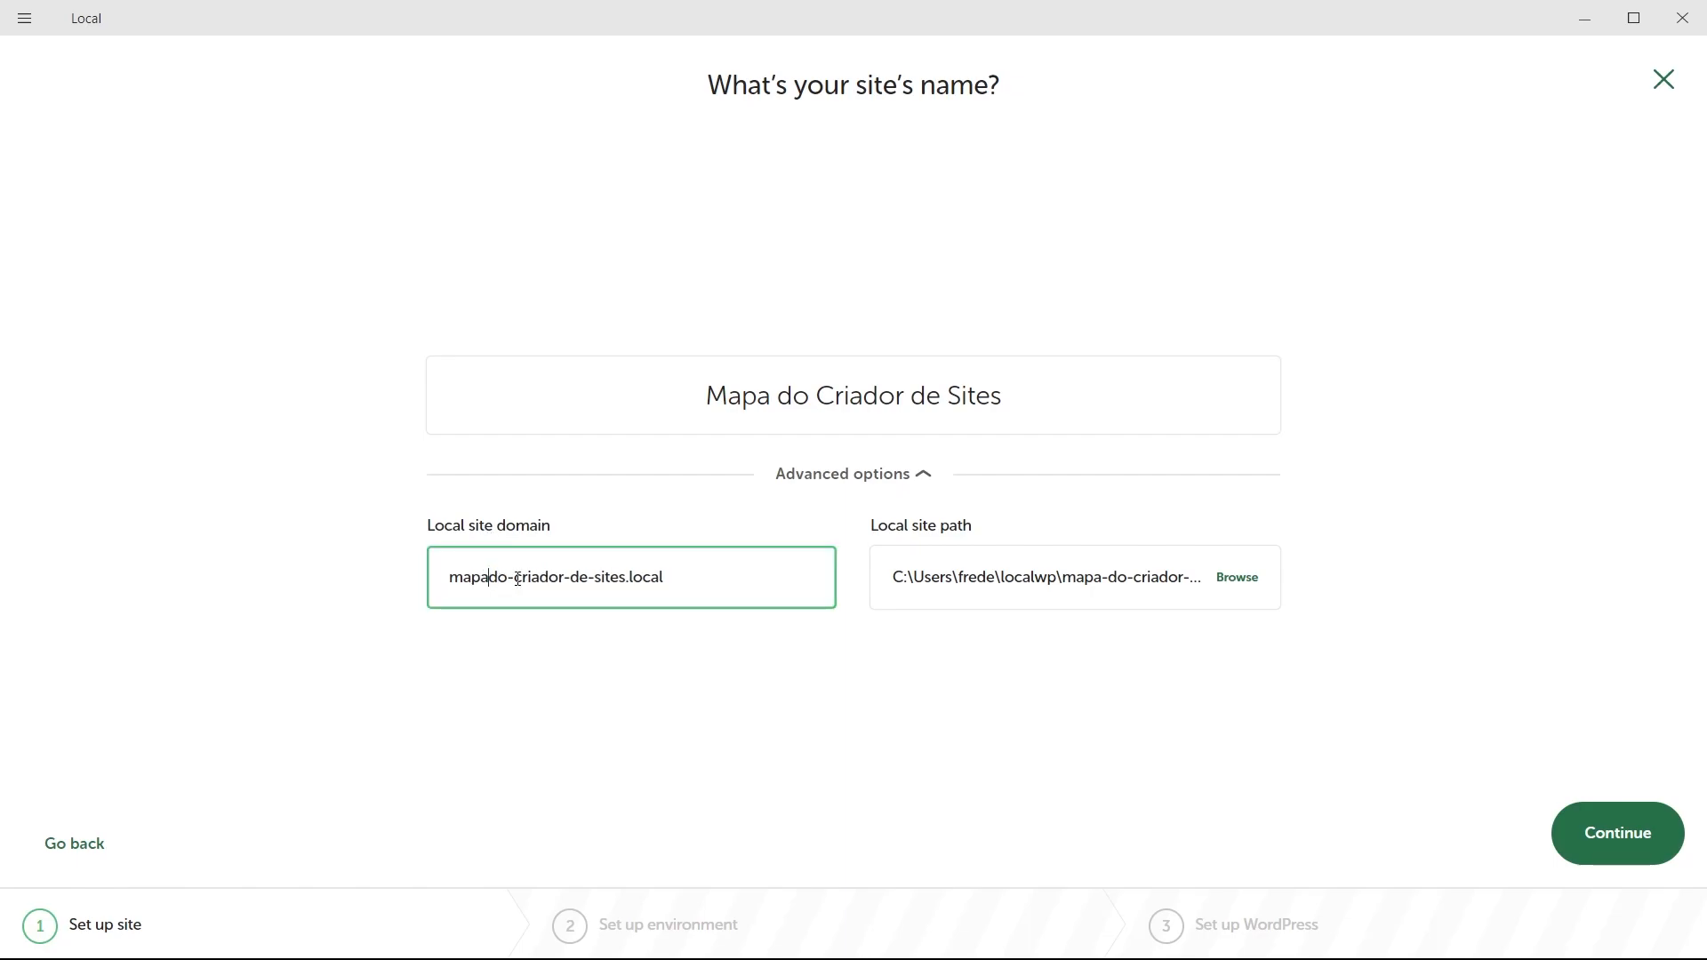
double_click(510, 578)
key(BackSpace)
double_click(553, 578)
key(BackSpace)
double_click(578, 578)
key(BackSpace)
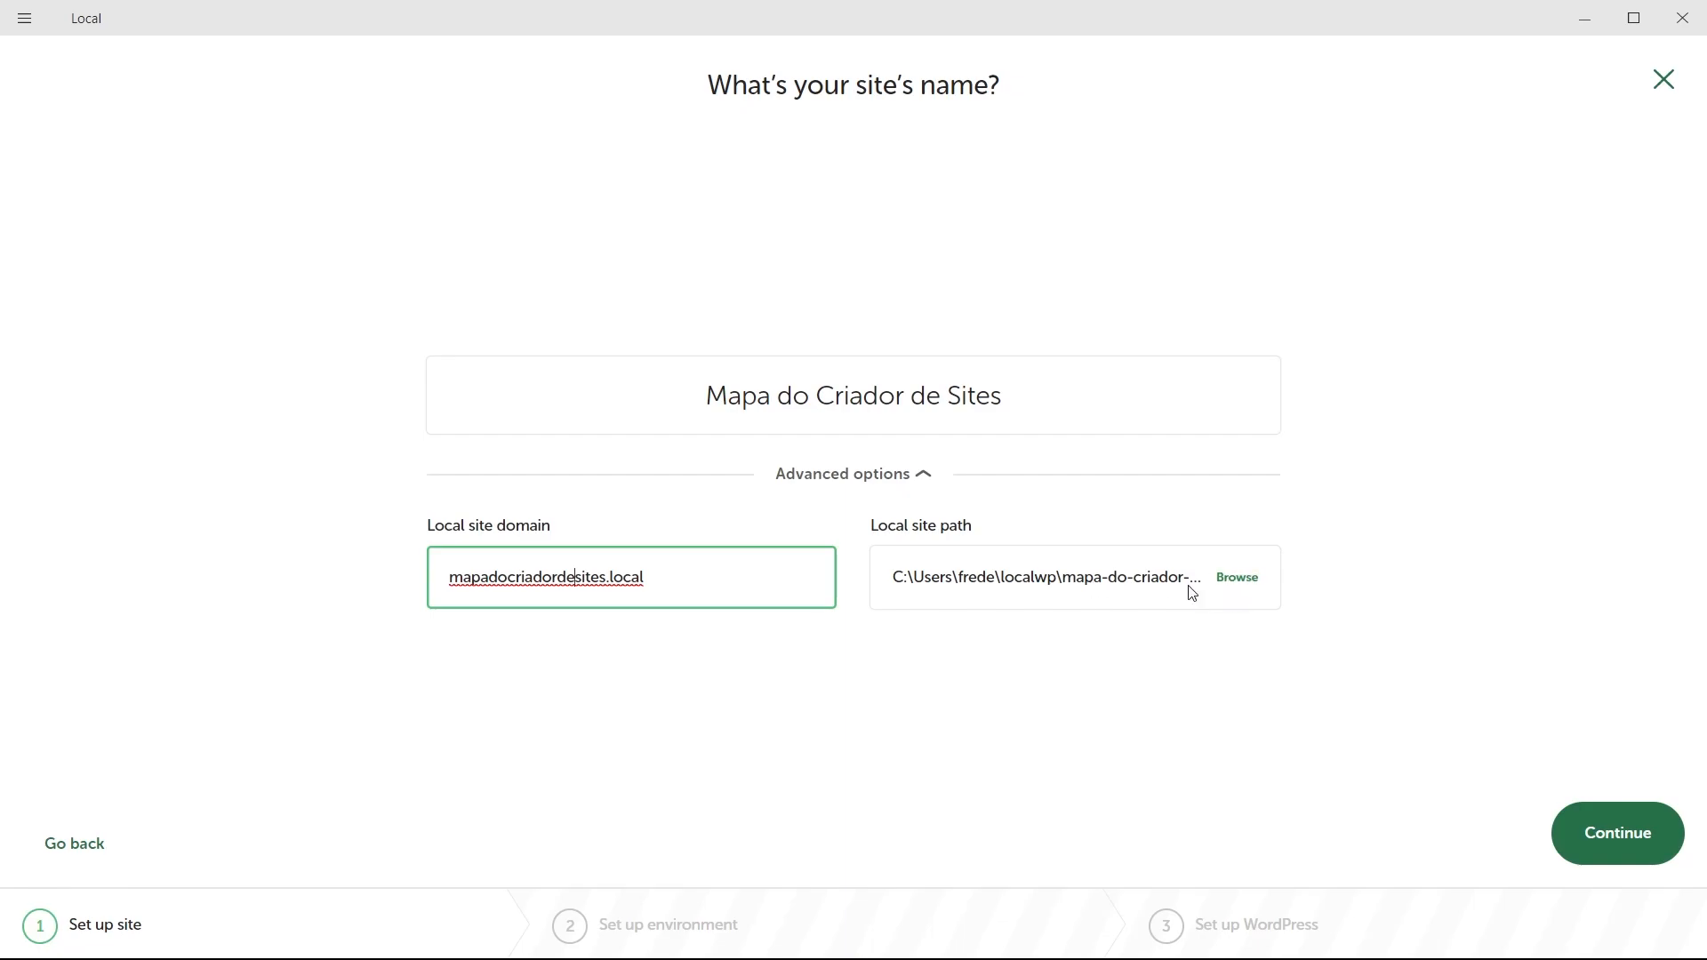
click(1236, 586)
Choose a Custom environment with PHP 8.1.9, Apache 2.4.43 and MySQL 8.0.16.
click(1612, 837)
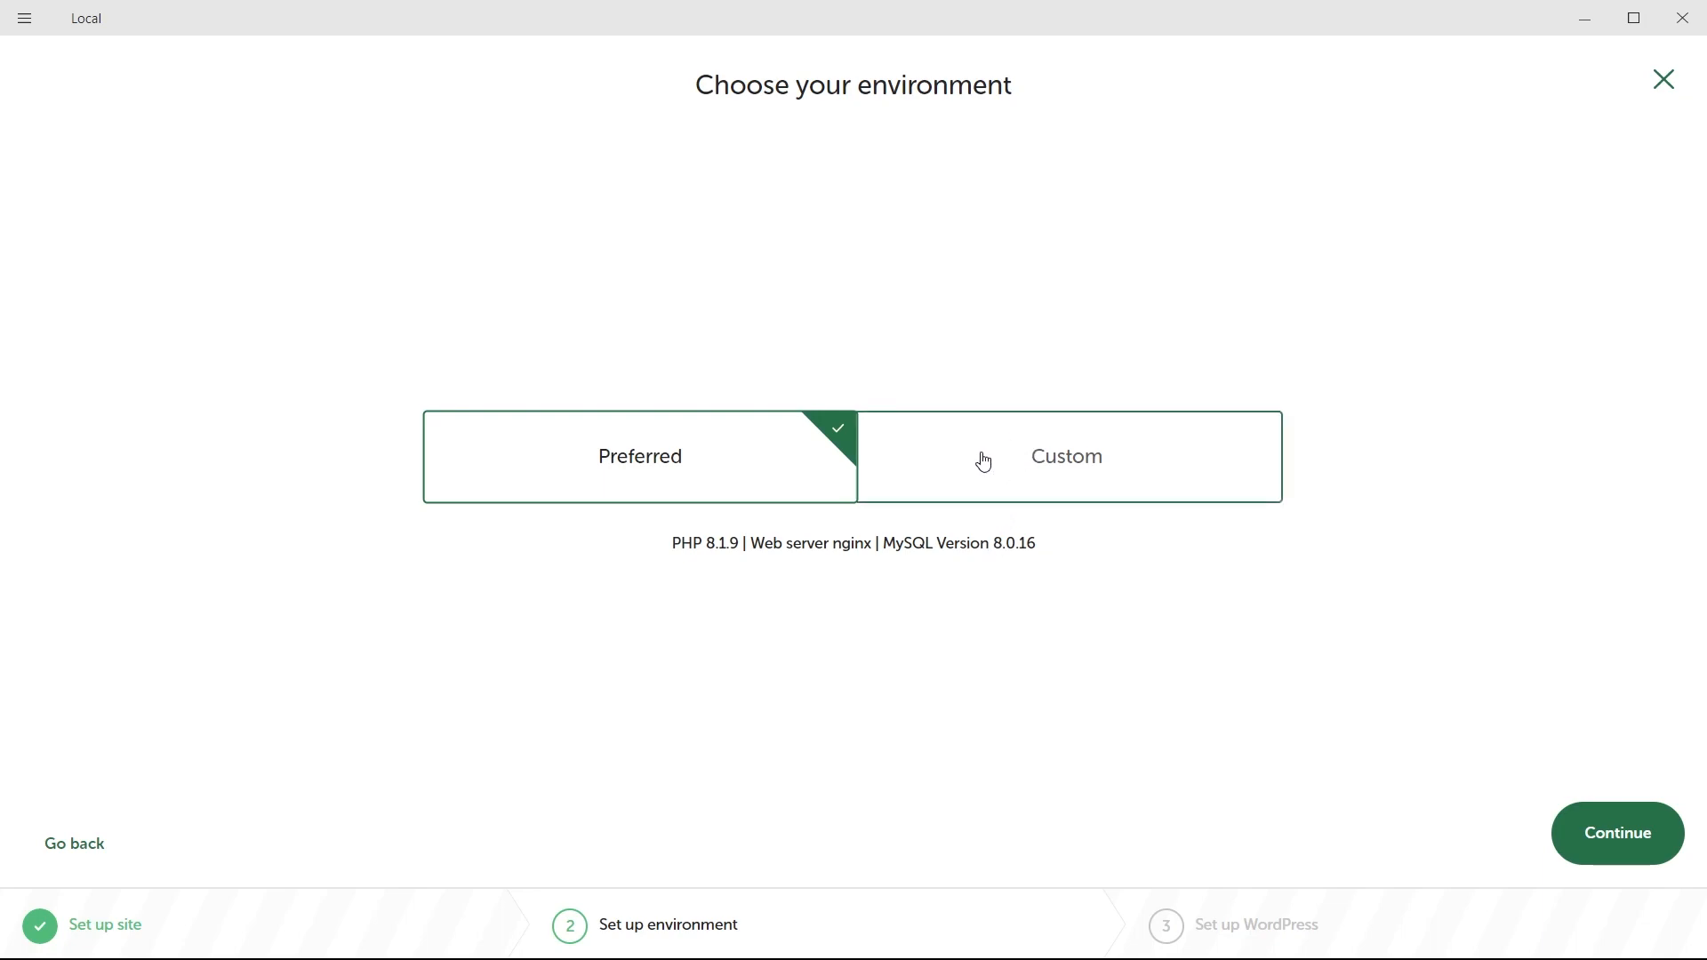
click(1055, 478)
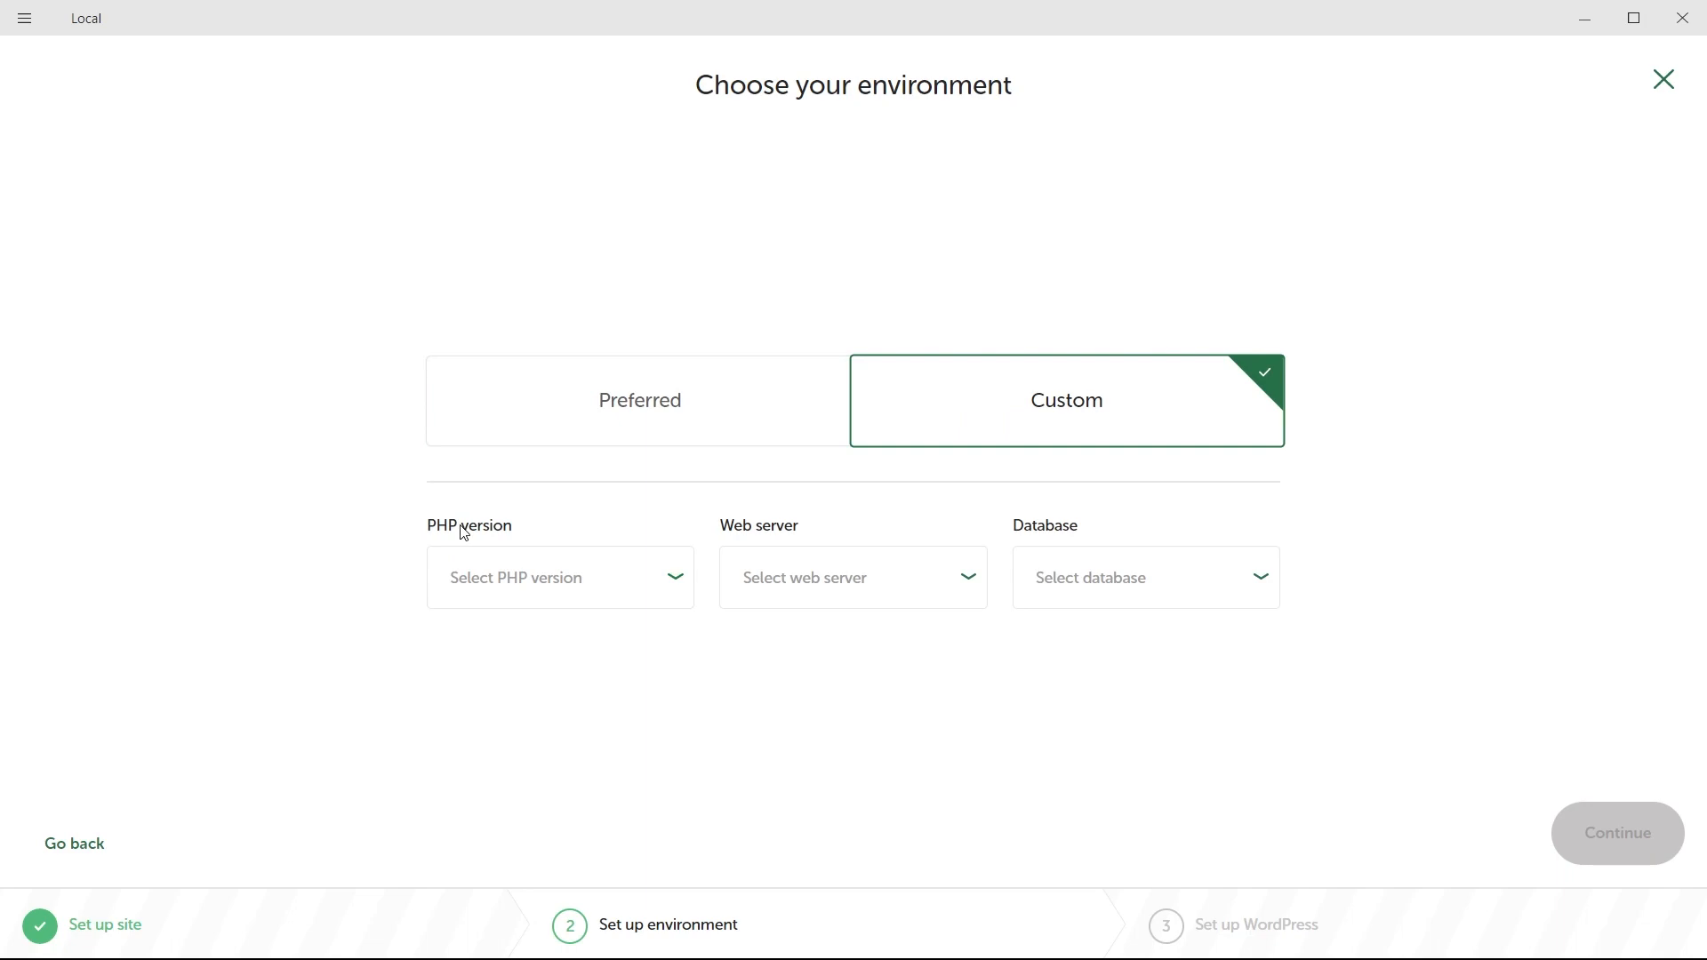
click(476, 589)
scroll(525, 796, down, 1)
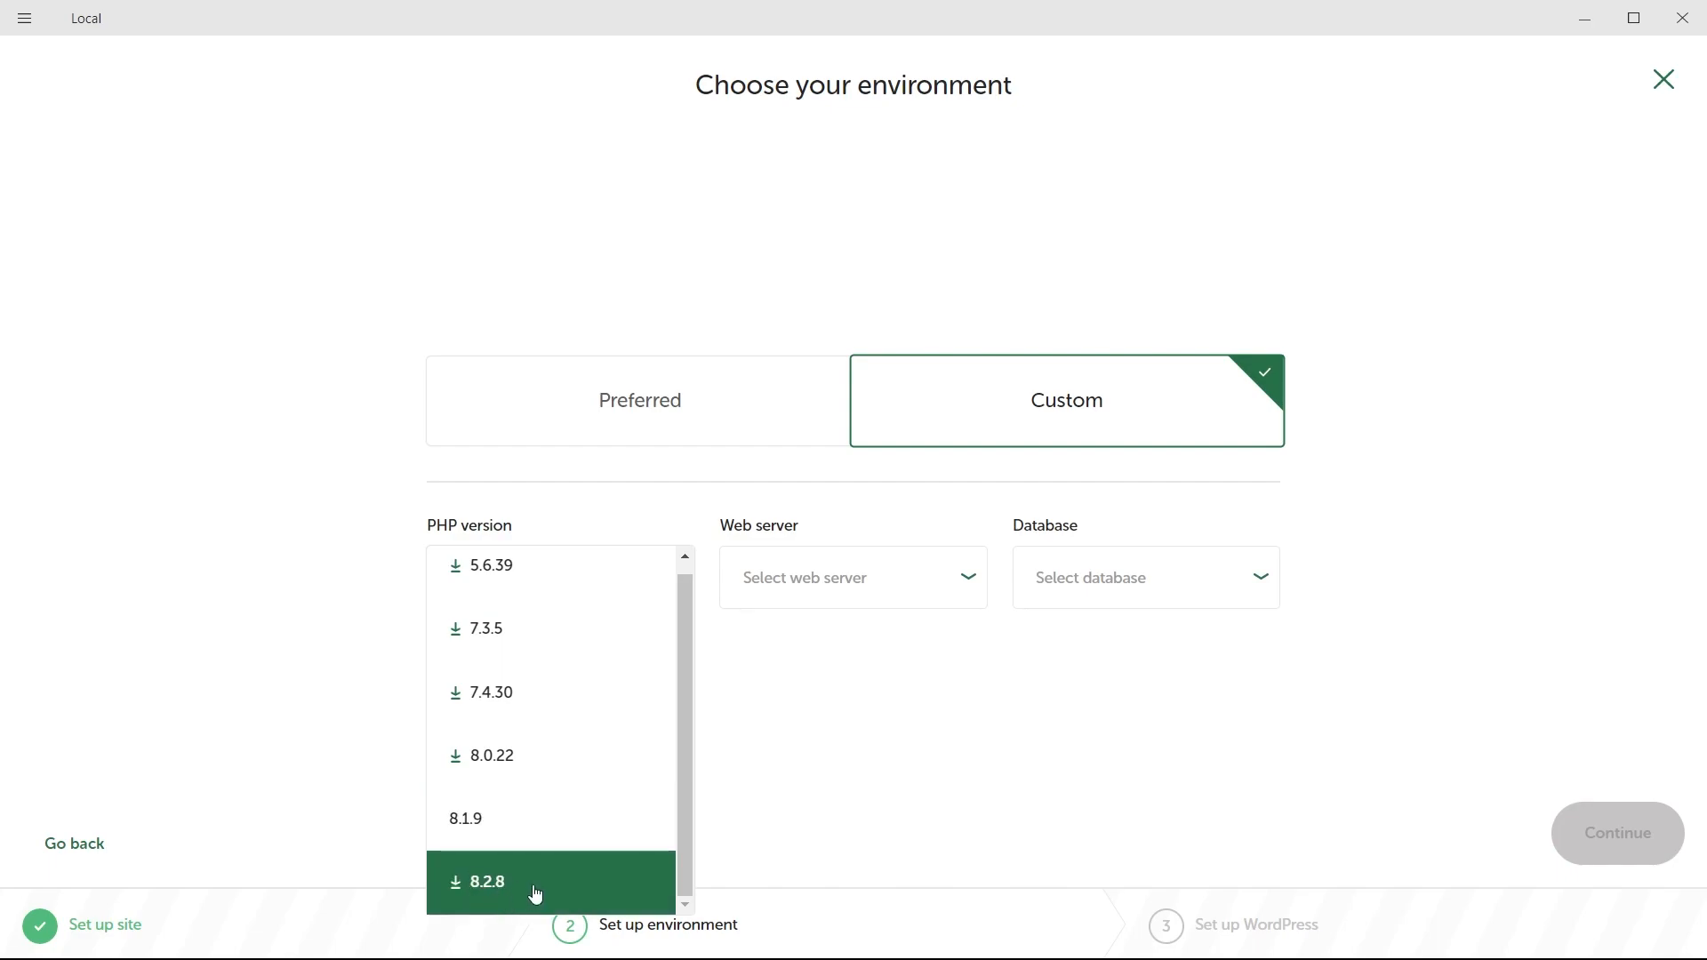
click(487, 836)
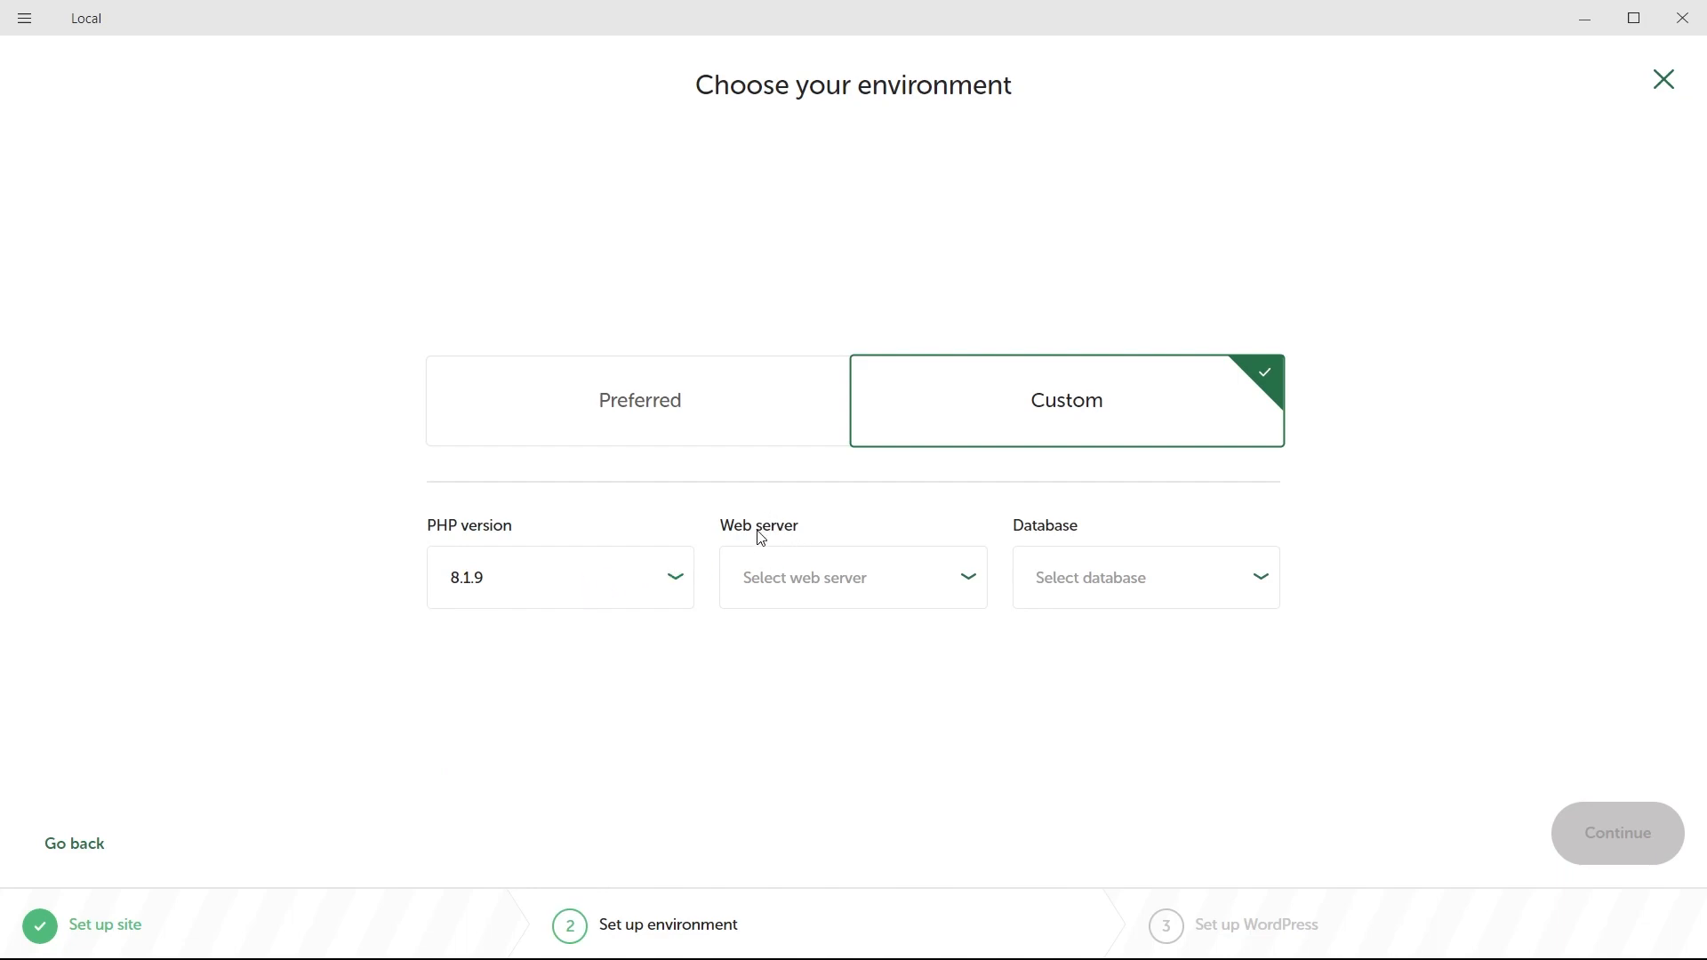
click(851, 590)
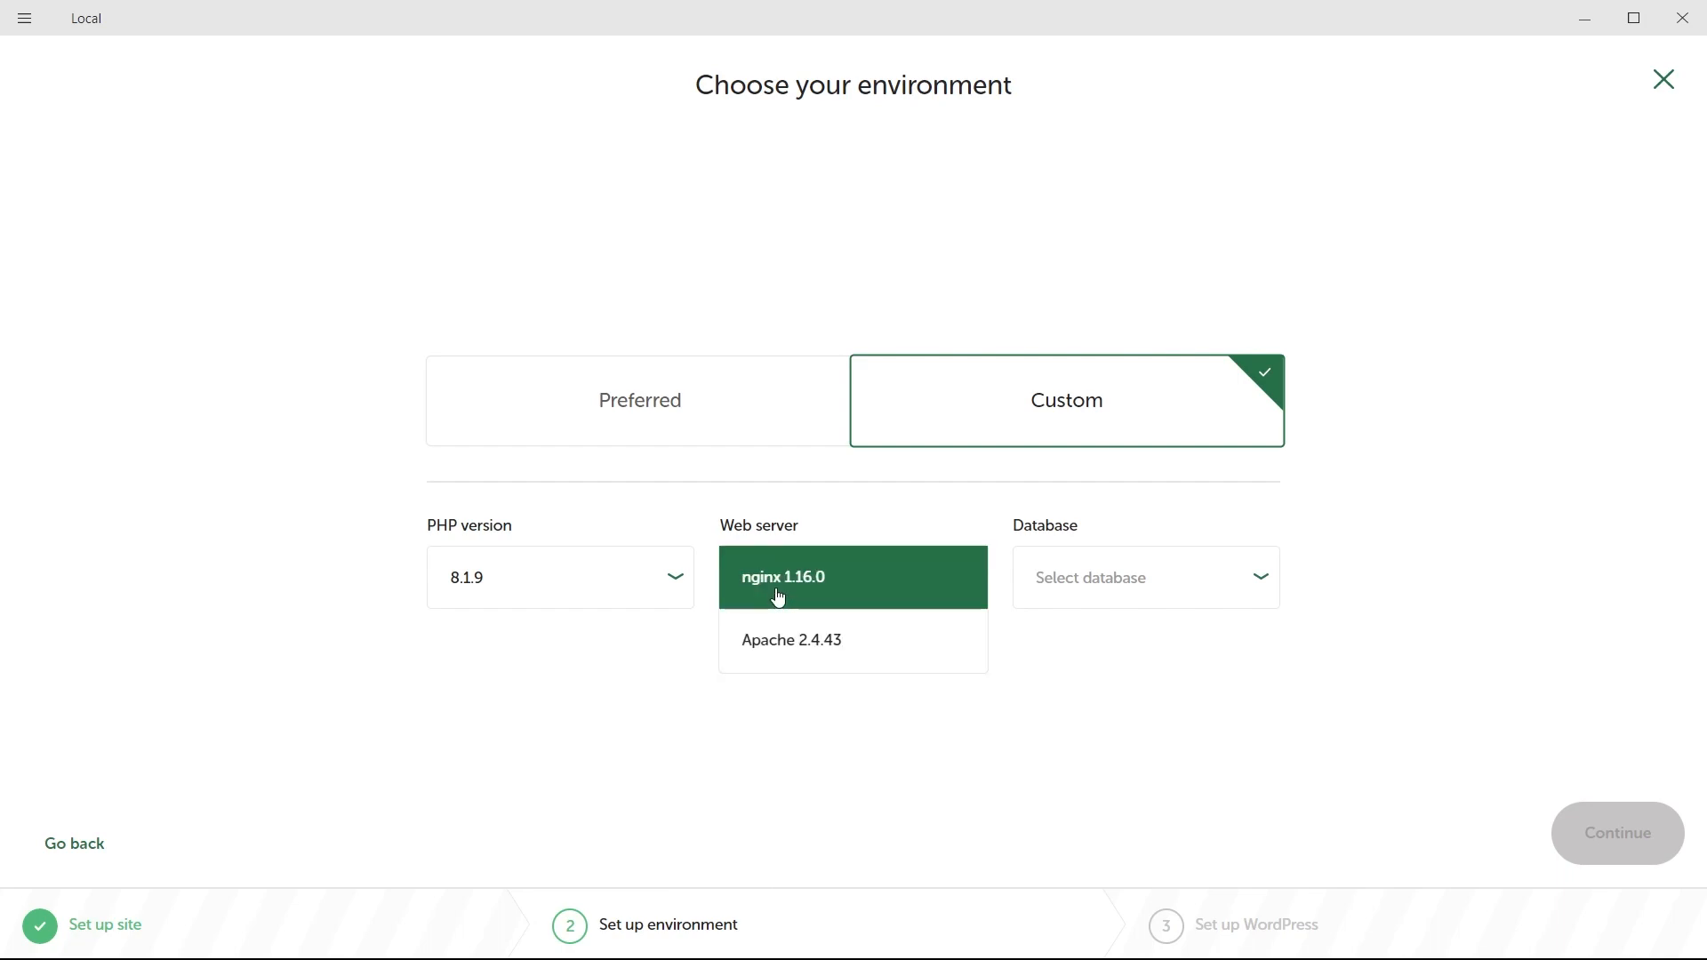
click(831, 658)
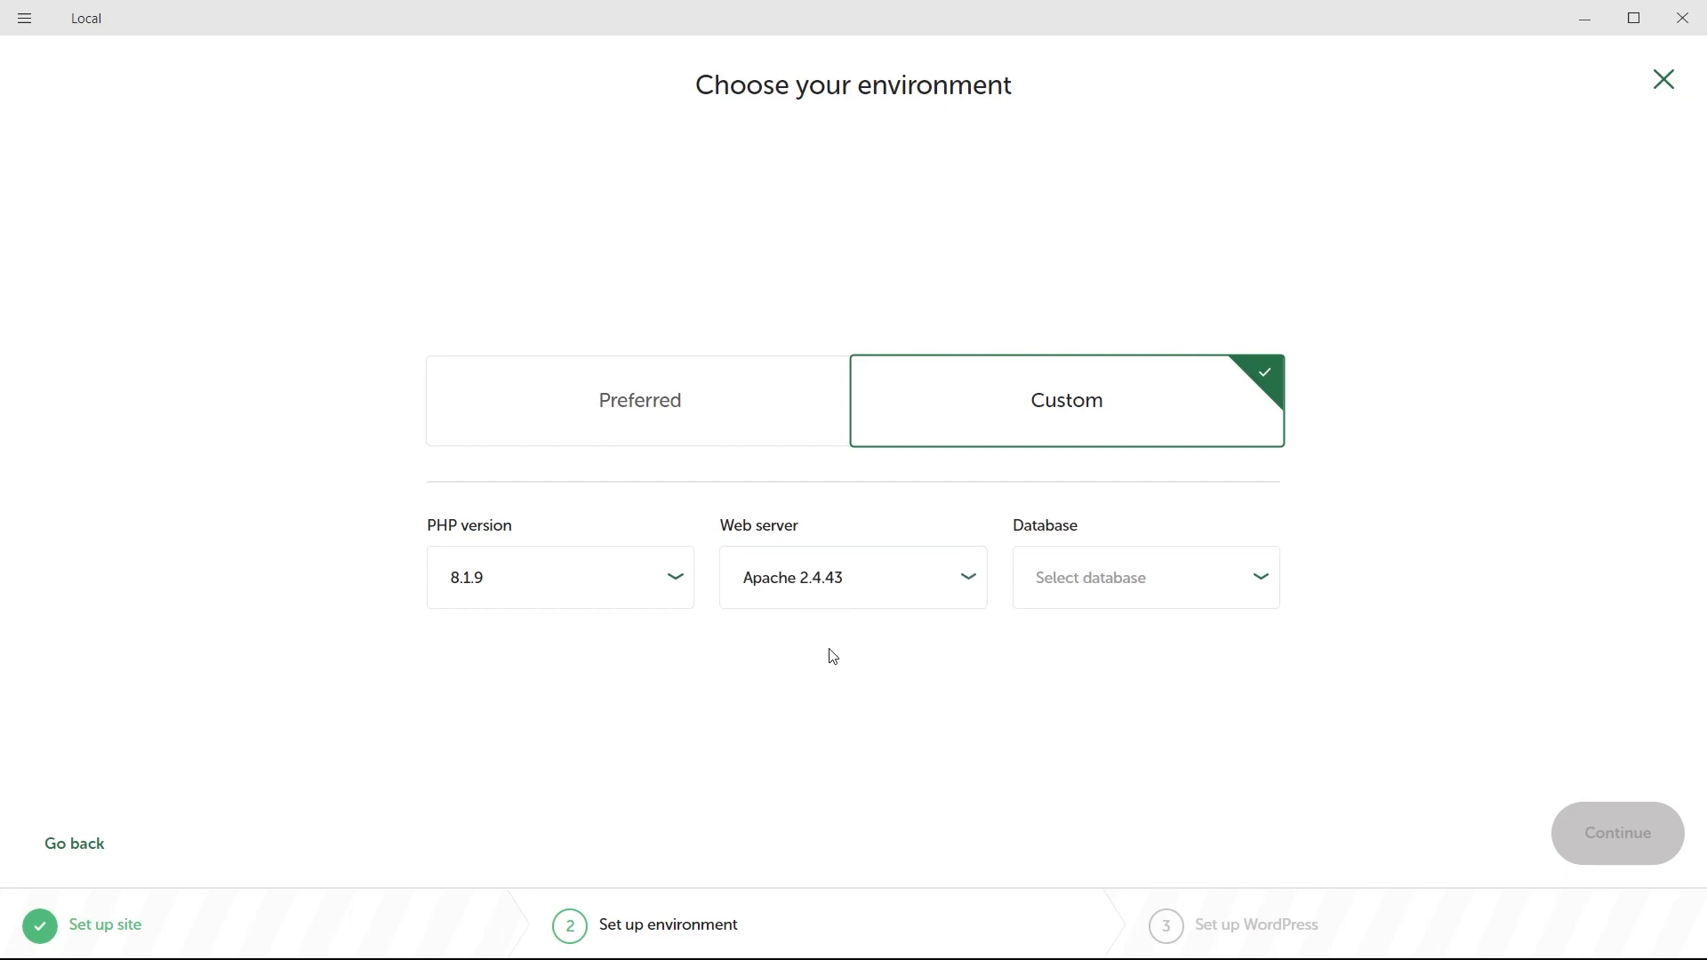
click(1083, 584)
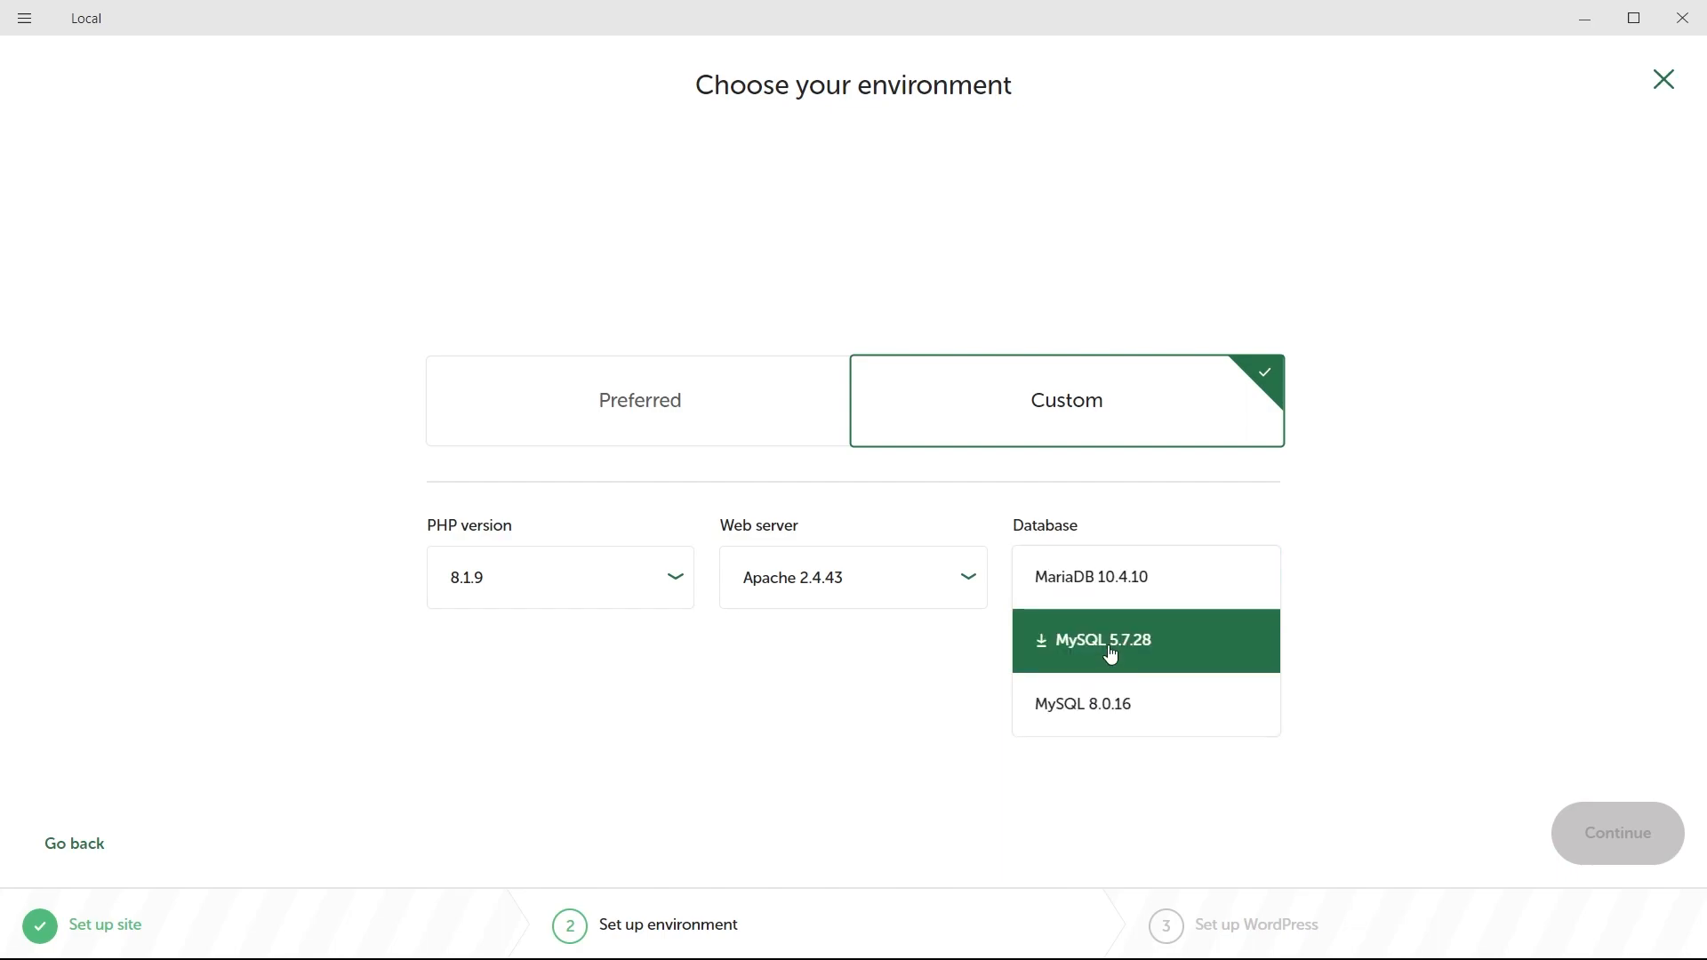
click(1074, 709)
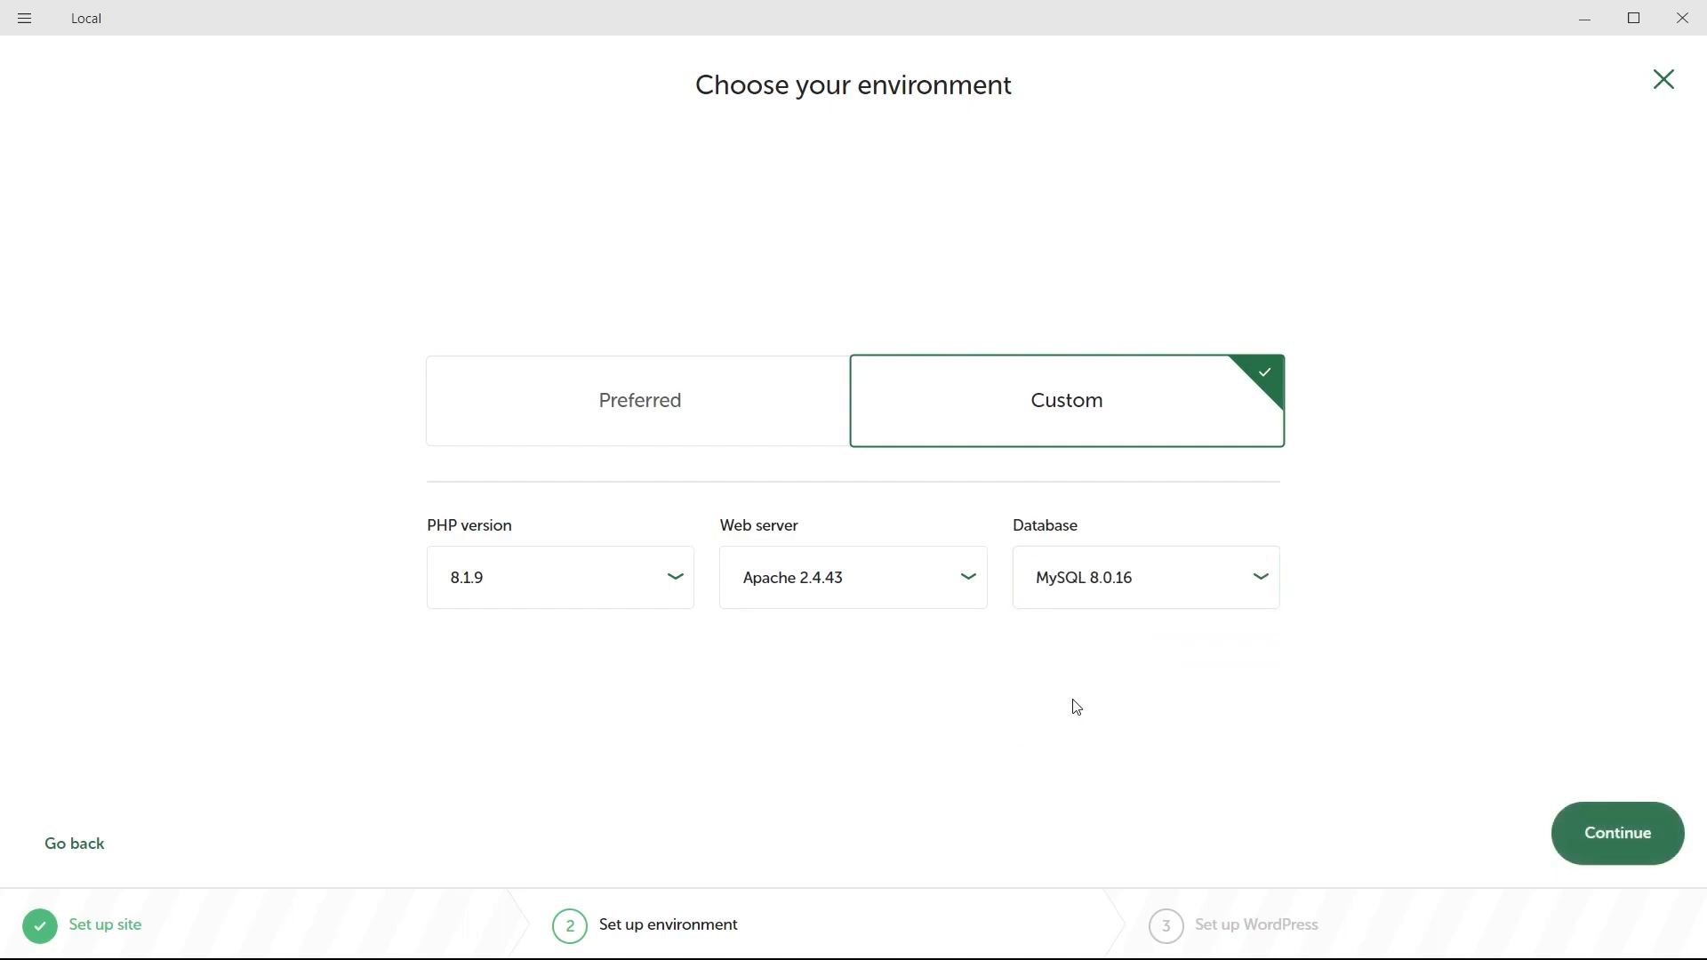
click(1602, 849)
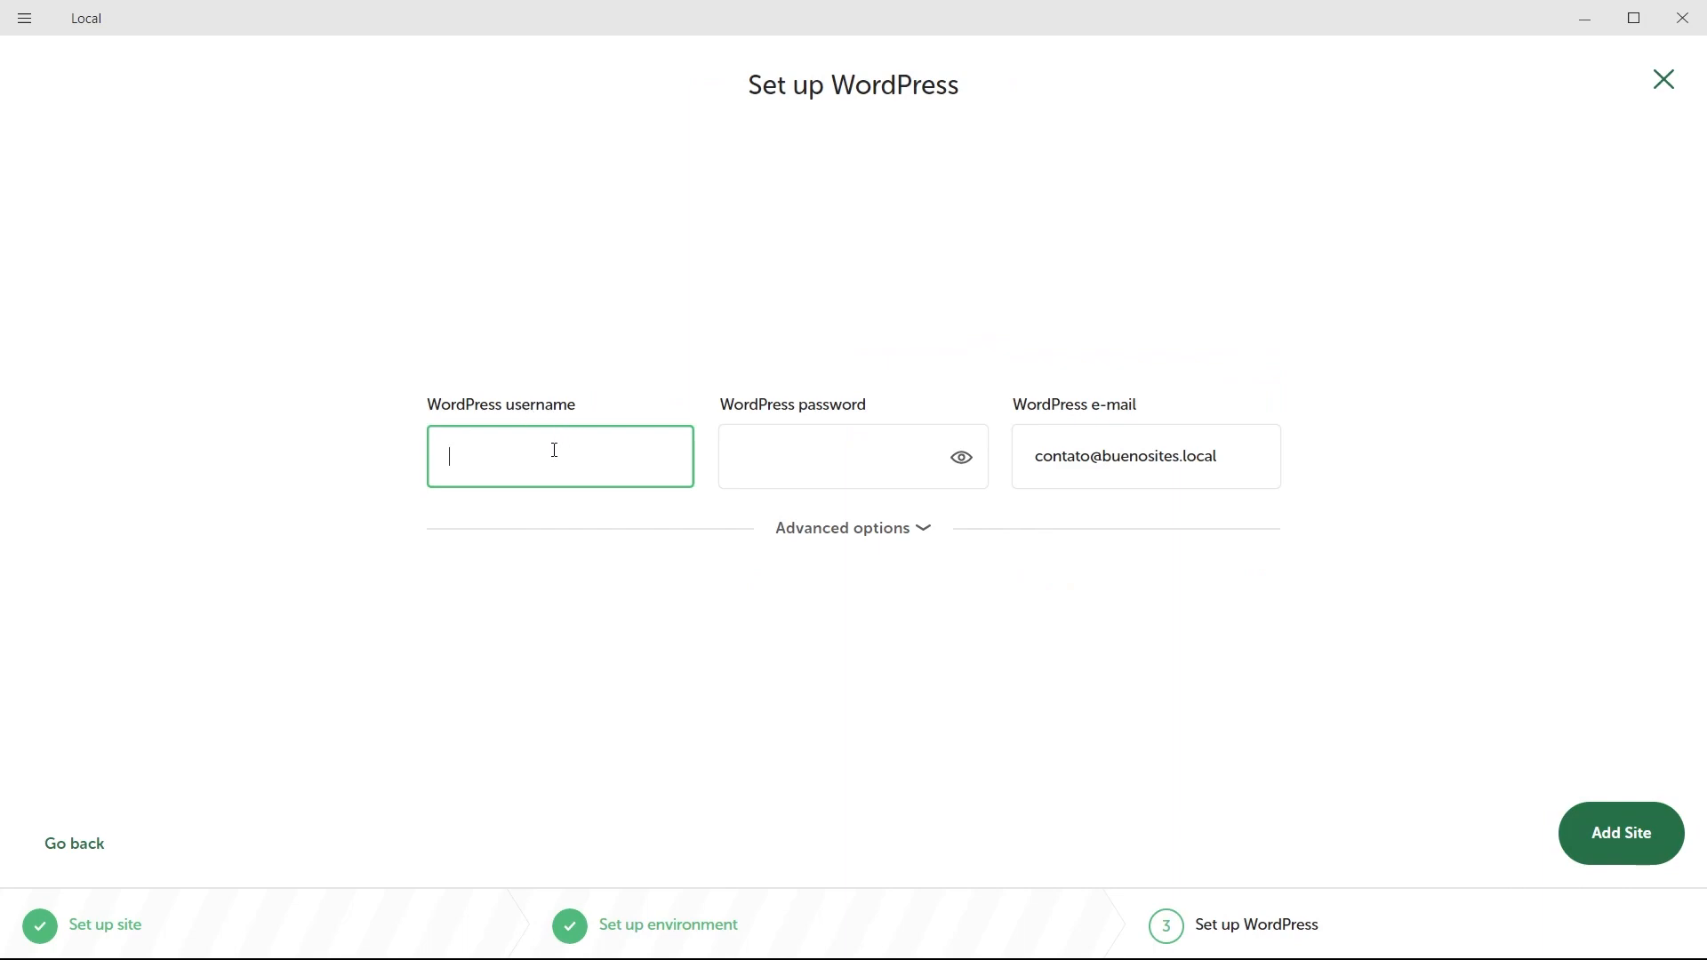
Enter the WordPress admin username and password, leaving Multisite at No.
text(fred)
click(961, 457)
click(759, 462)
text(12345)
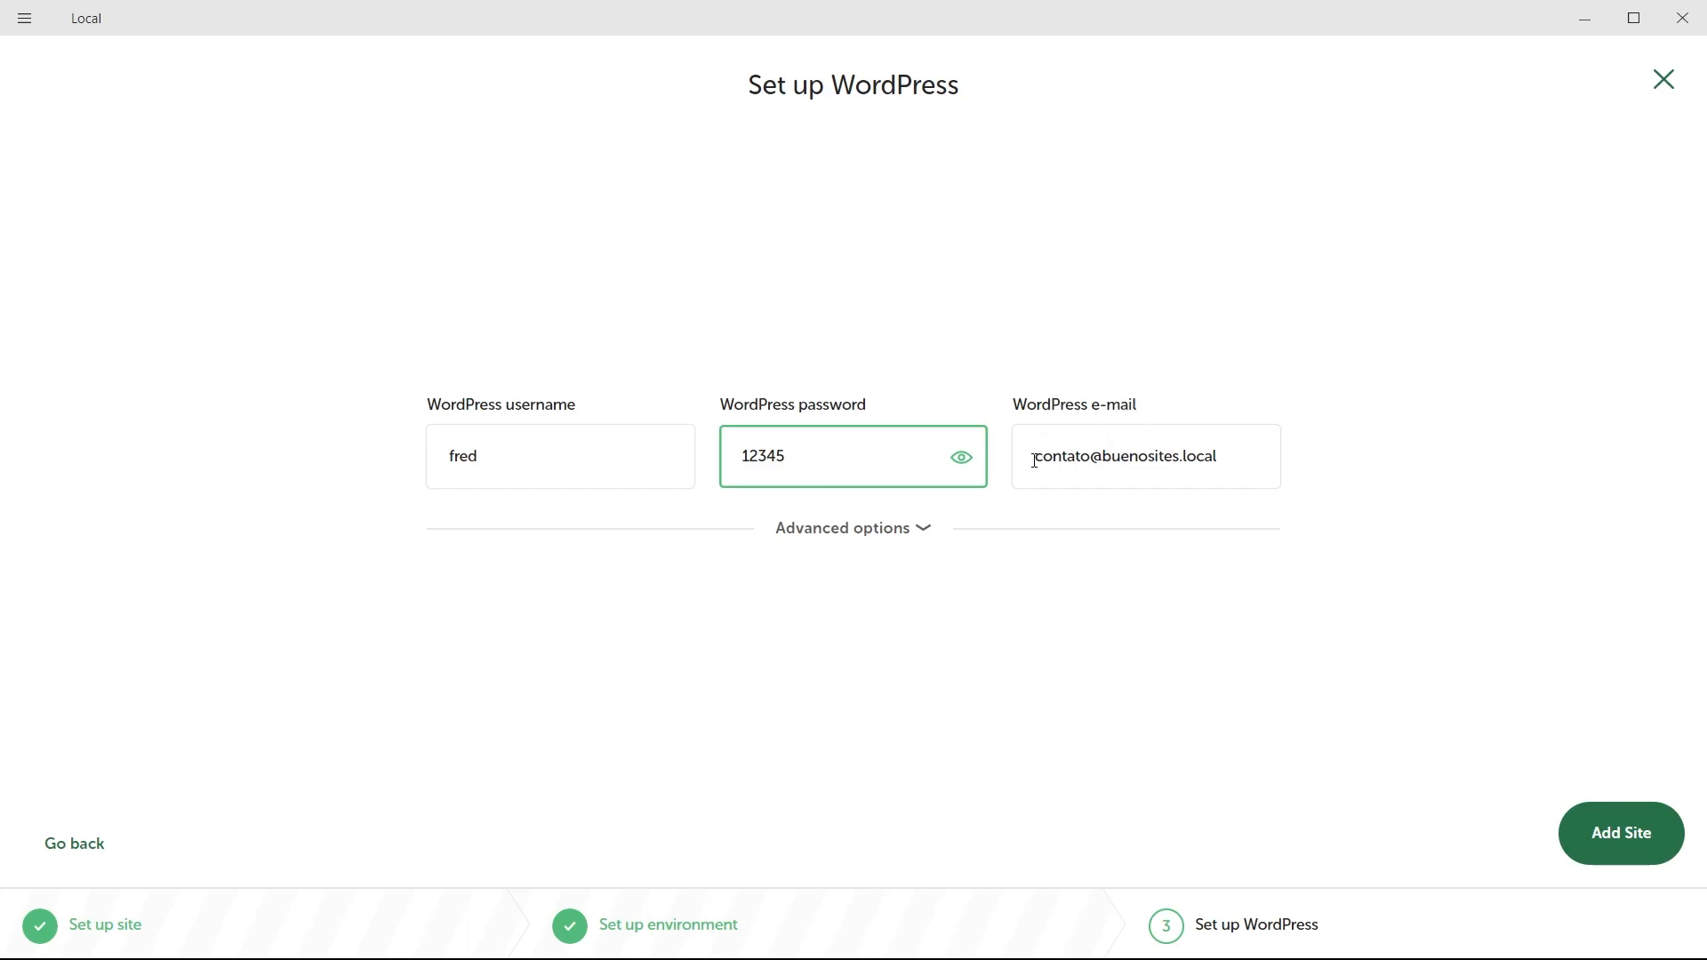
click(858, 535)
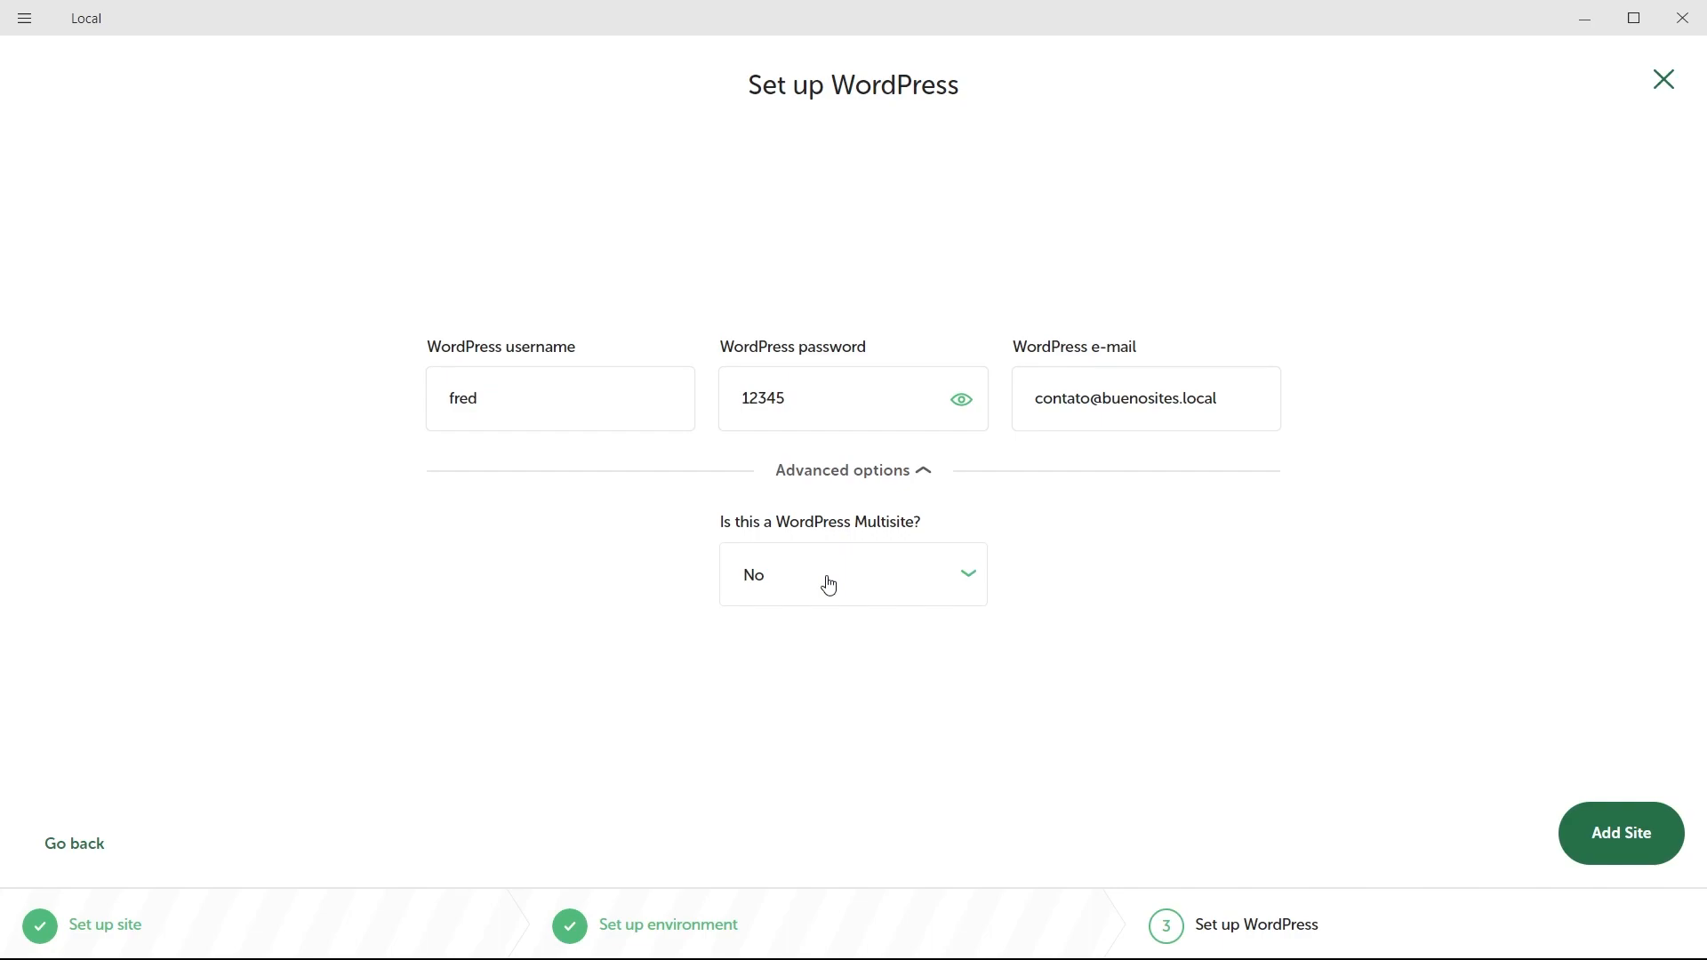
click(850, 470)
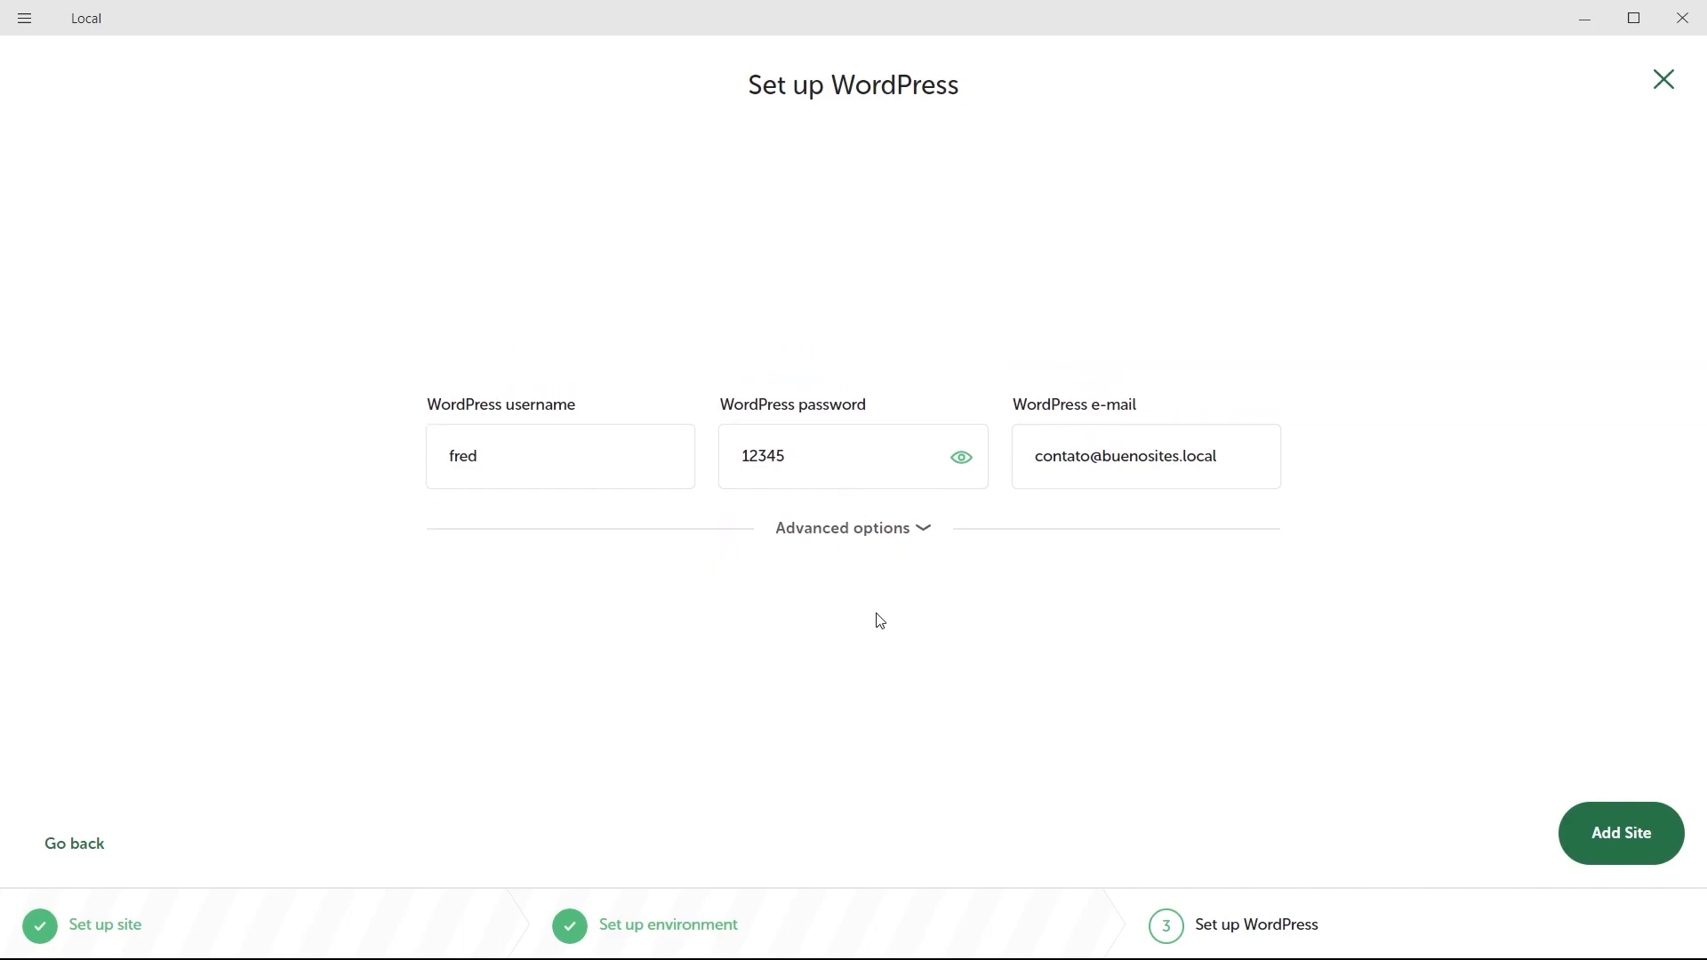
Add the site and switch One-click admin to On once it's created.
click(1626, 838)
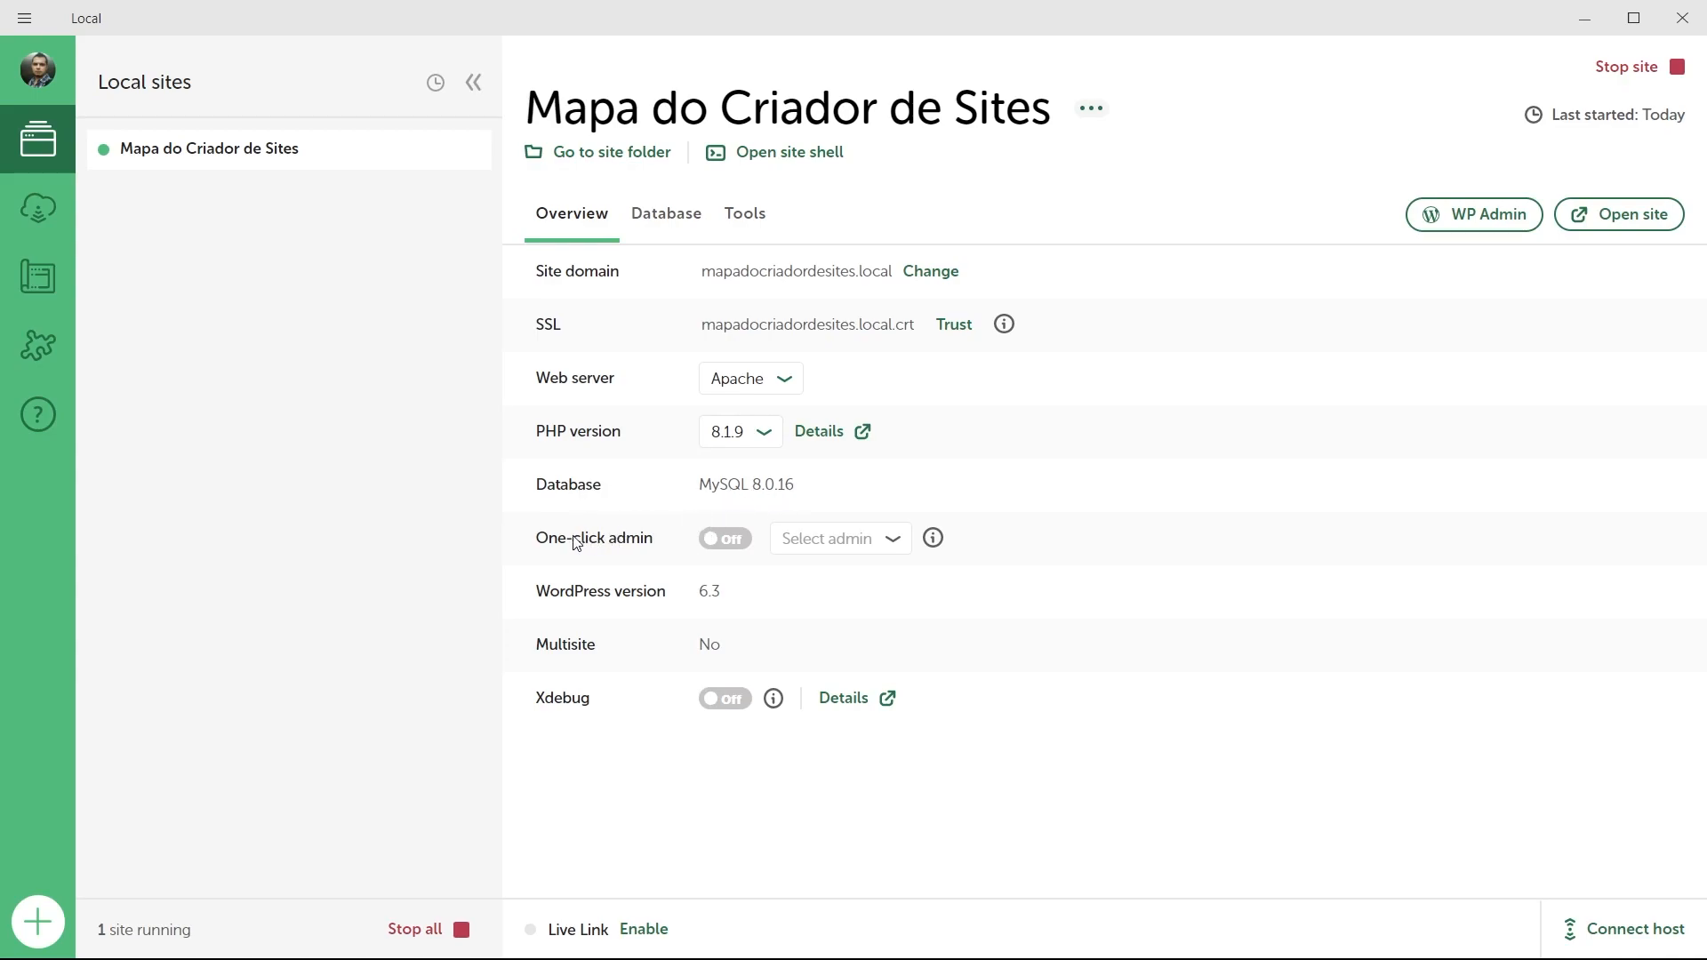
click(725, 544)
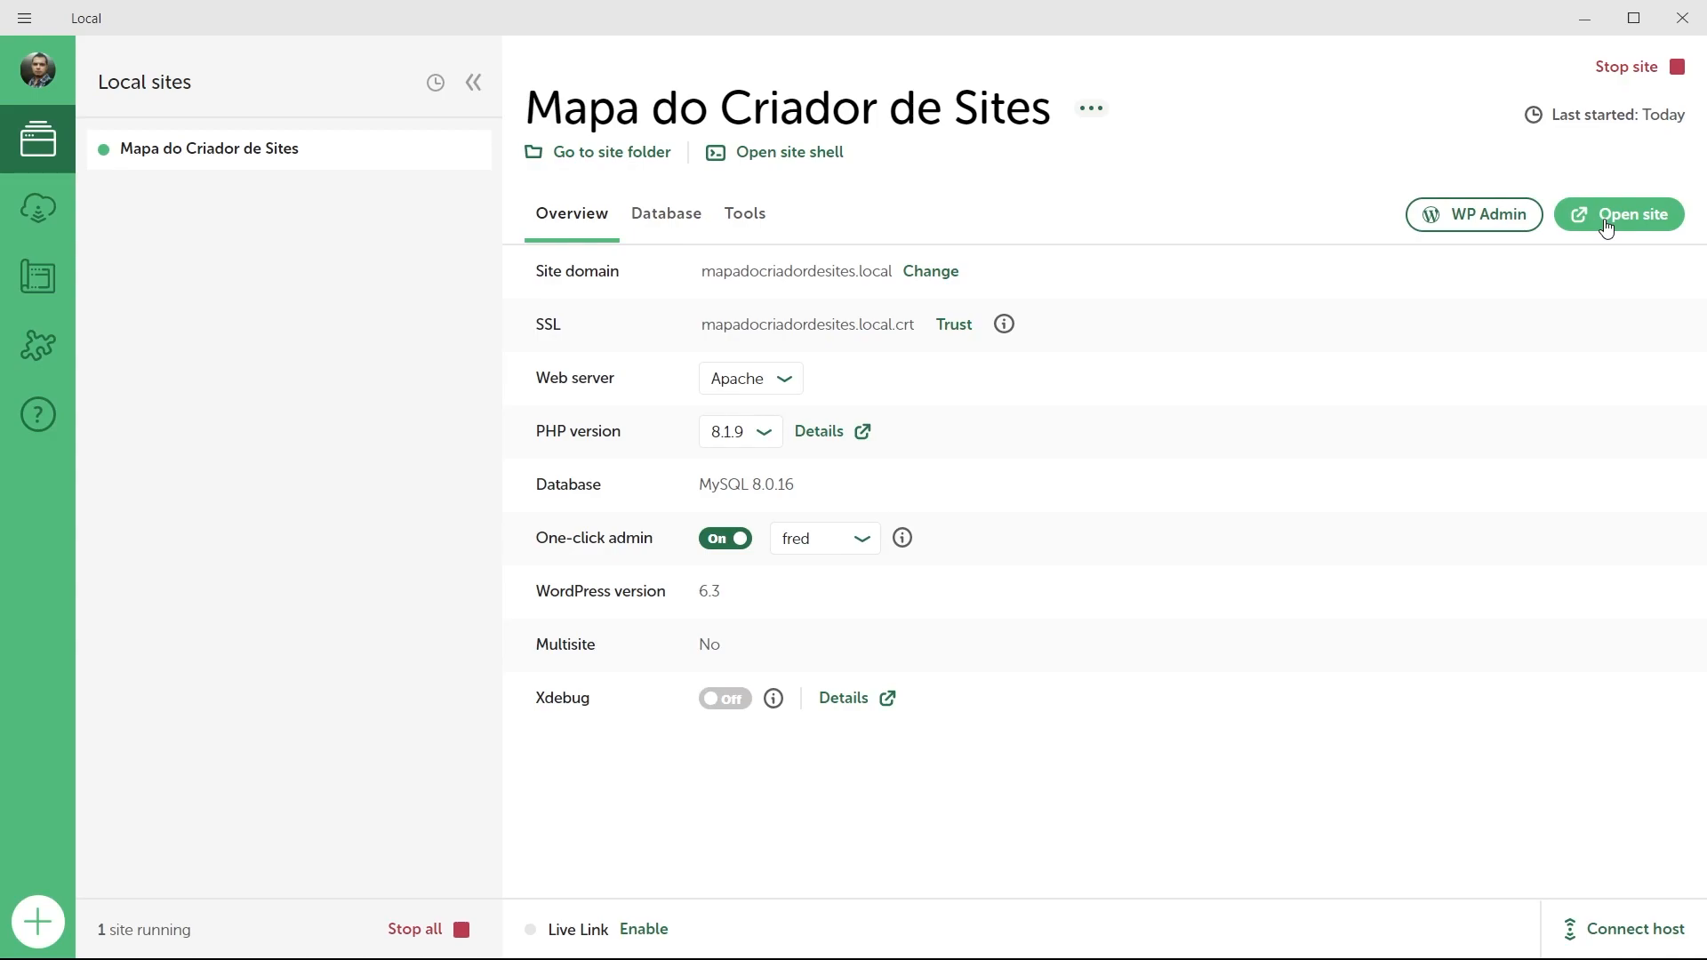
Open the site's default WordPress homepage in Firefox and scroll down and back up.
click(1606, 226)
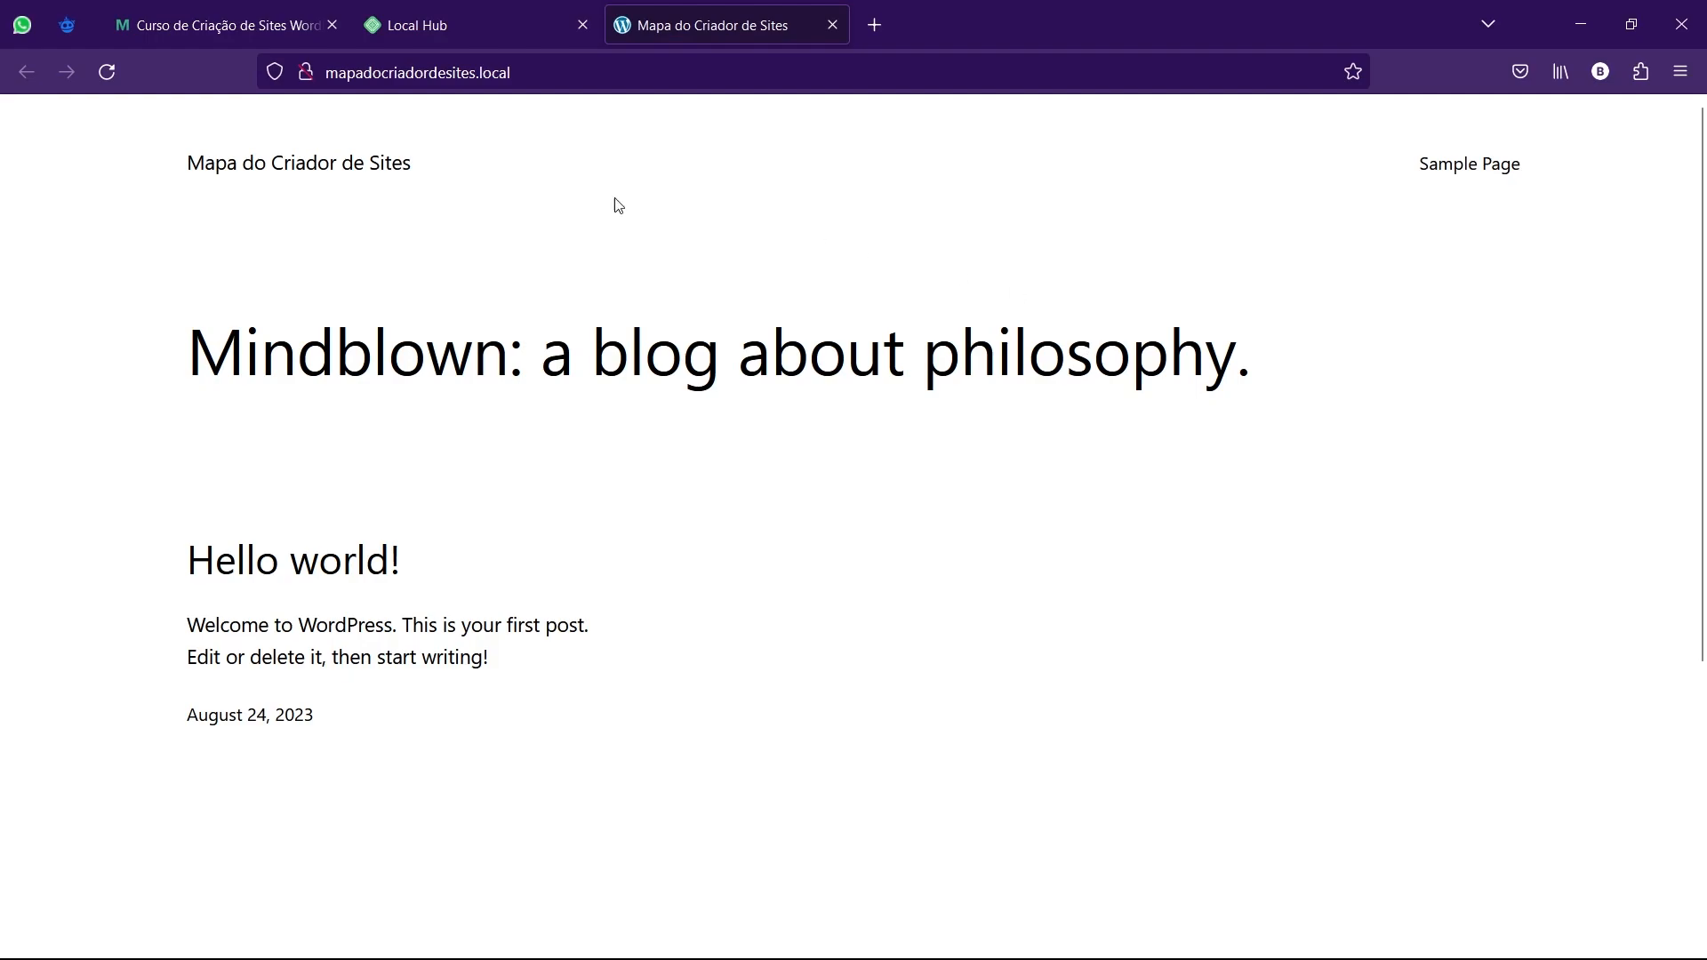
scroll(495, 446, down, 5)
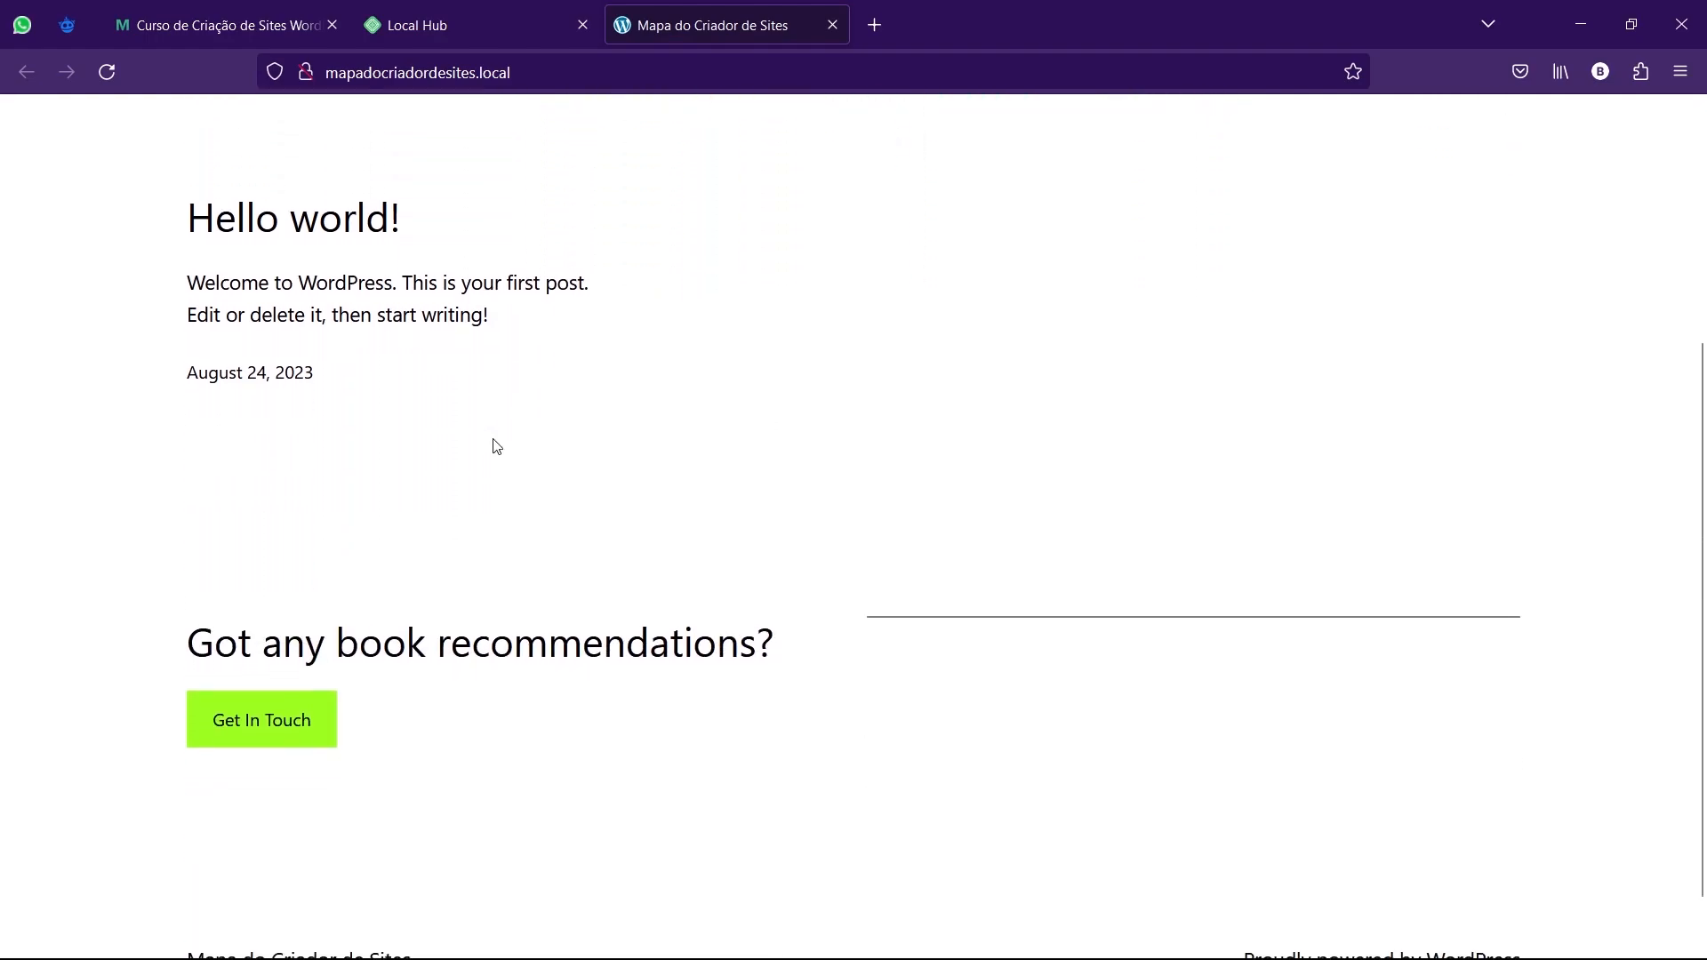
scroll(495, 447, up, 5)
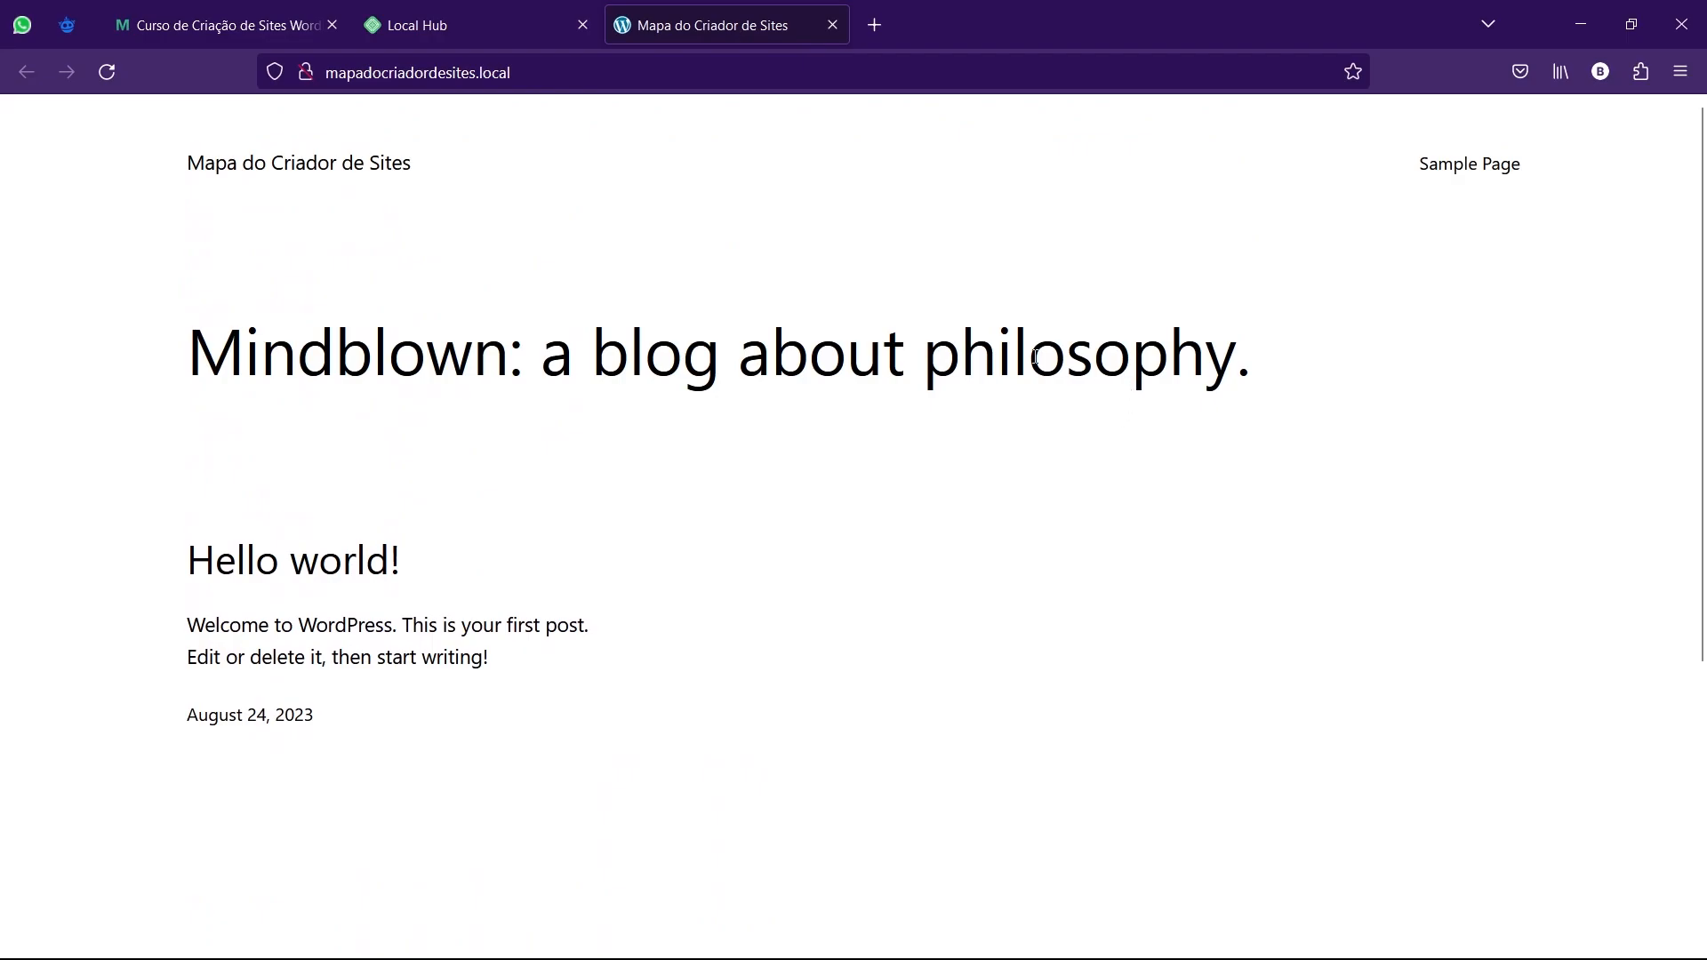
Back in Local, stop the Mapa do Criador de Sites site.
mouse_move(1066, 937)
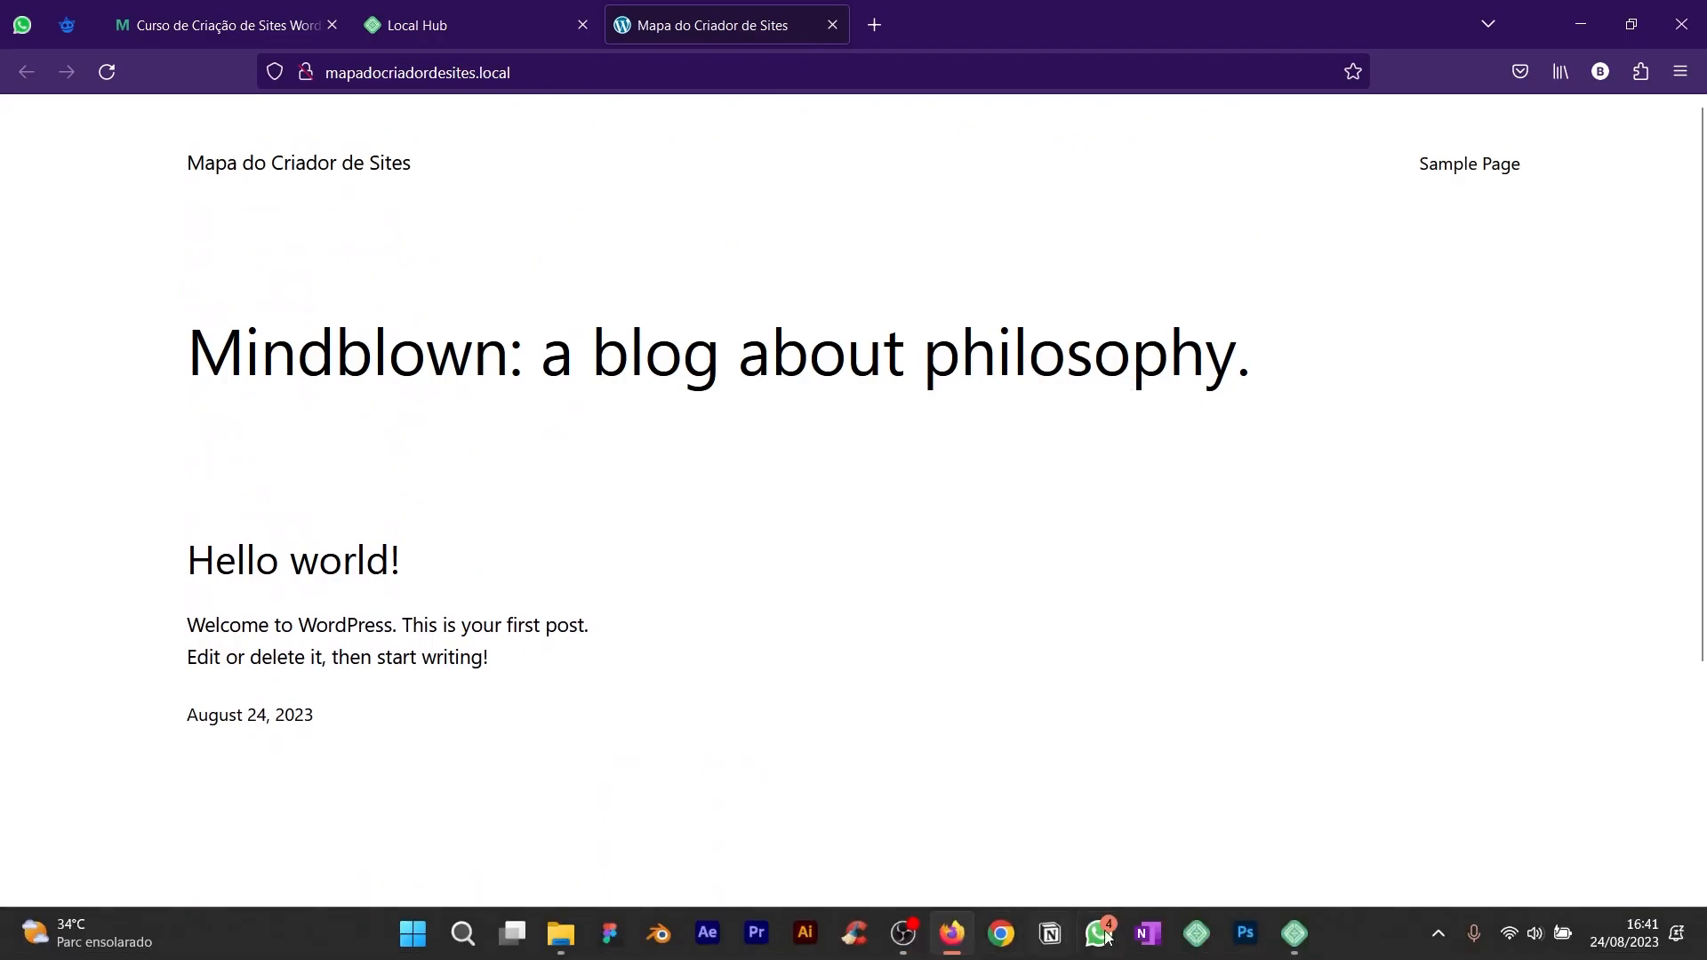
click(1294, 934)
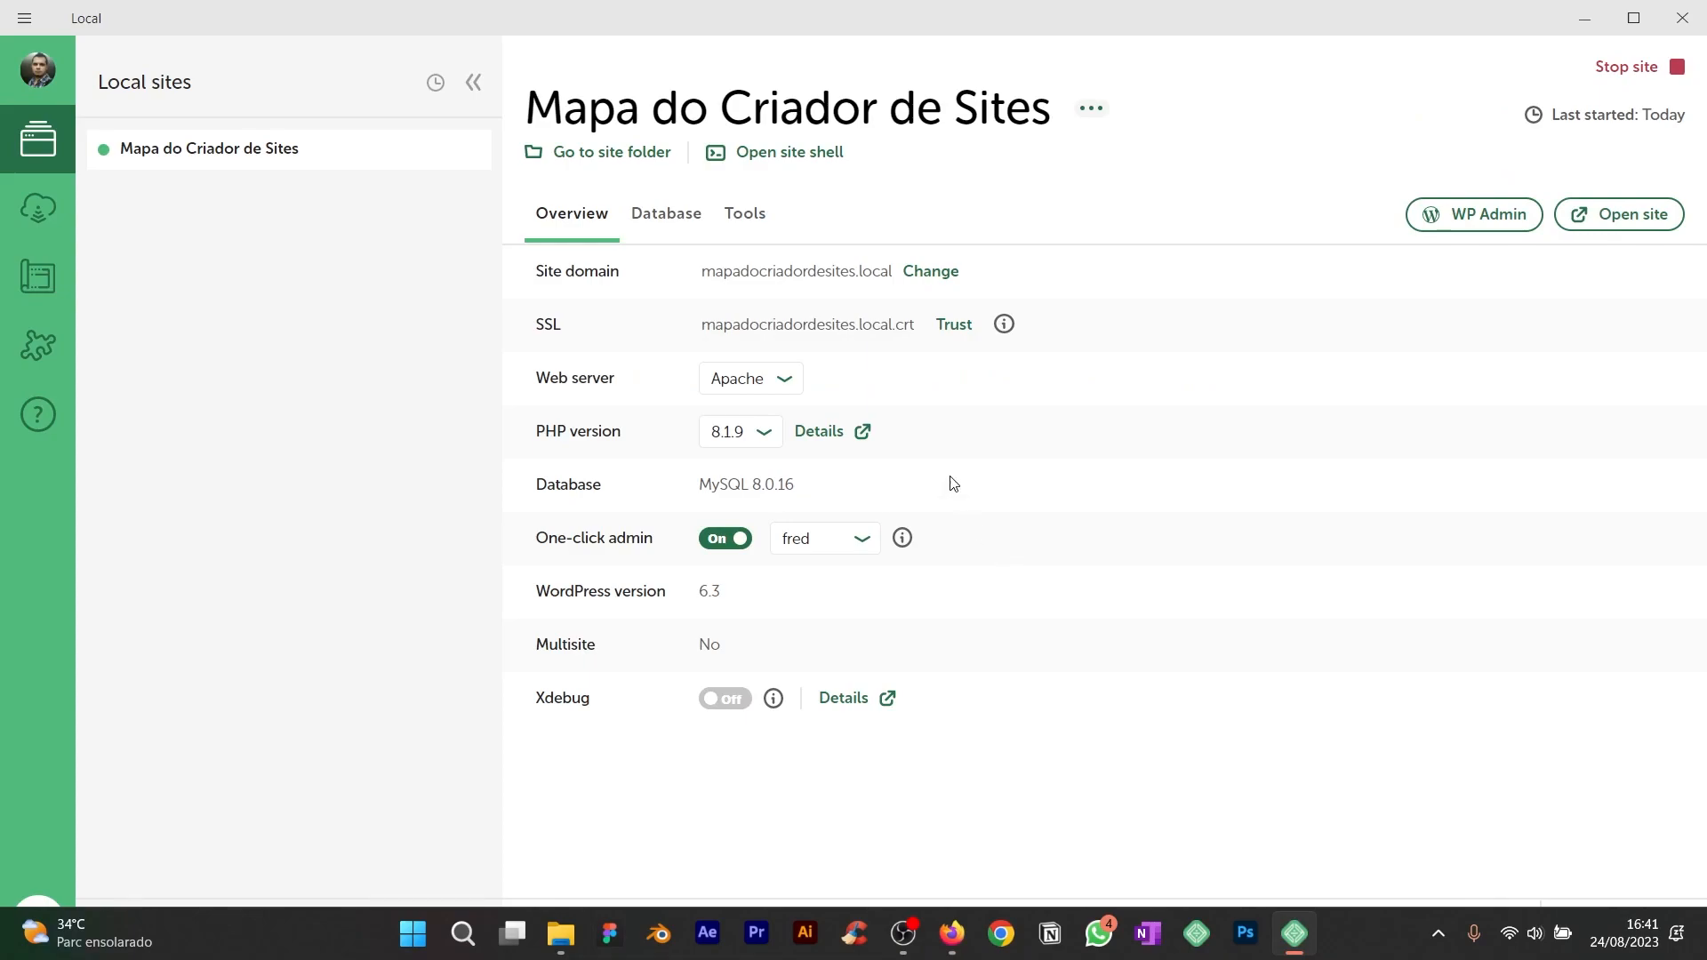
click(1611, 79)
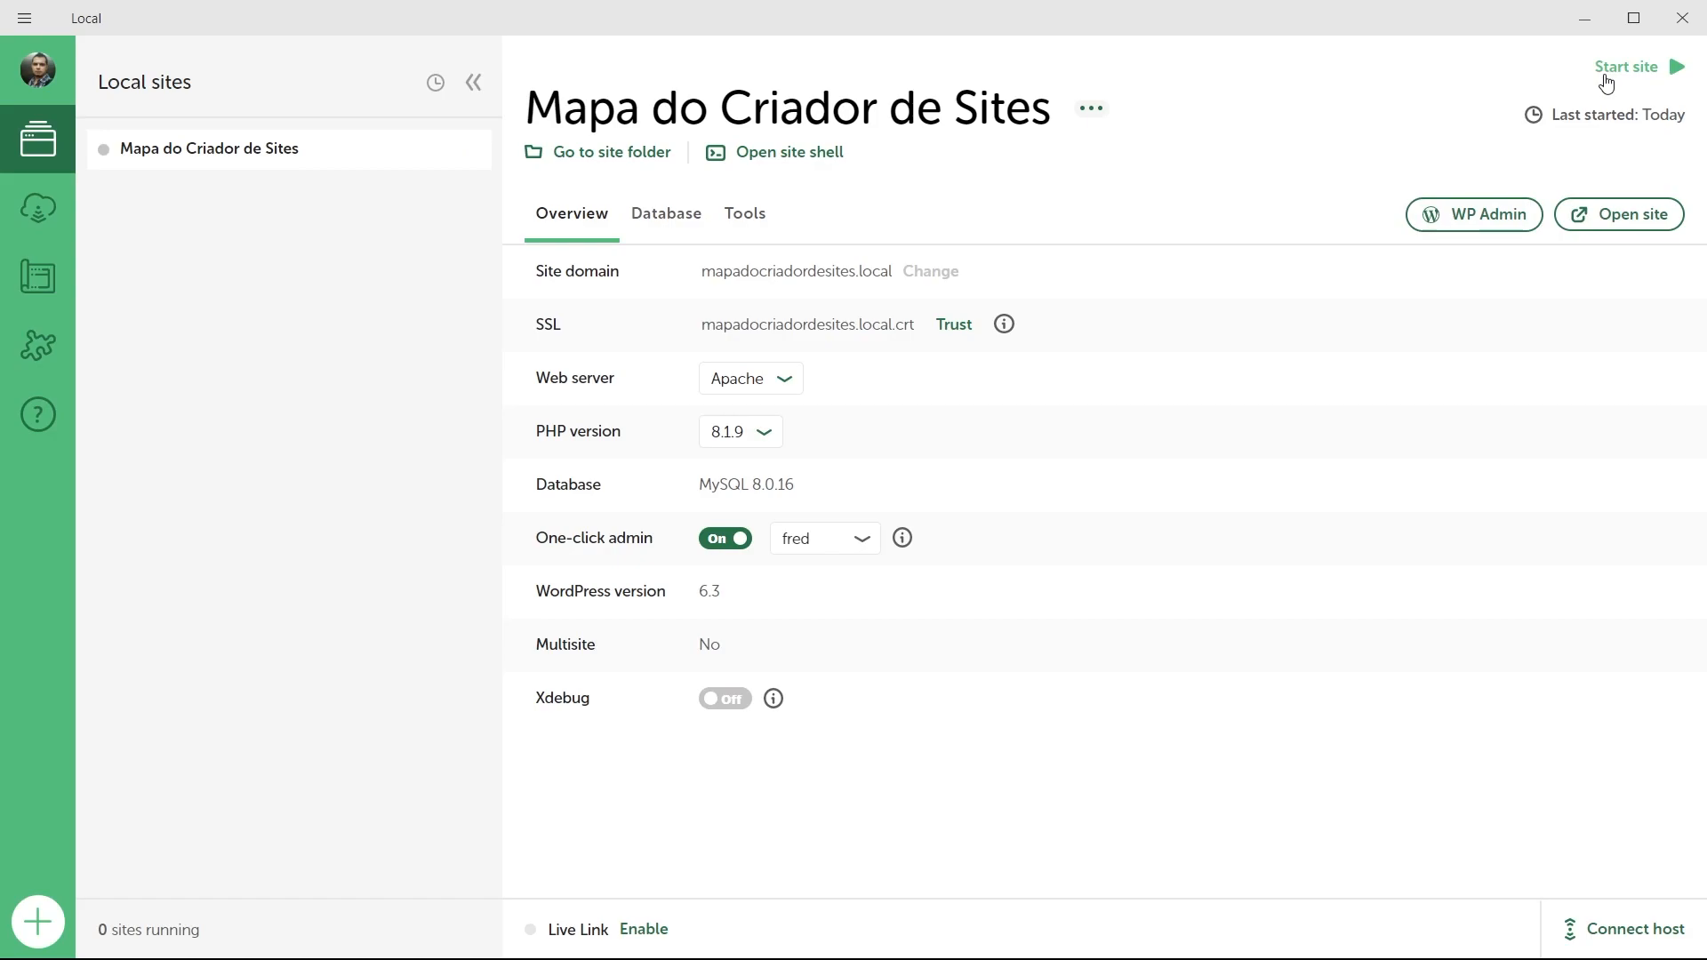
Reload the stopped site in Firefox to see the 502 error, then start it again in Local.
key(alt+Tab)
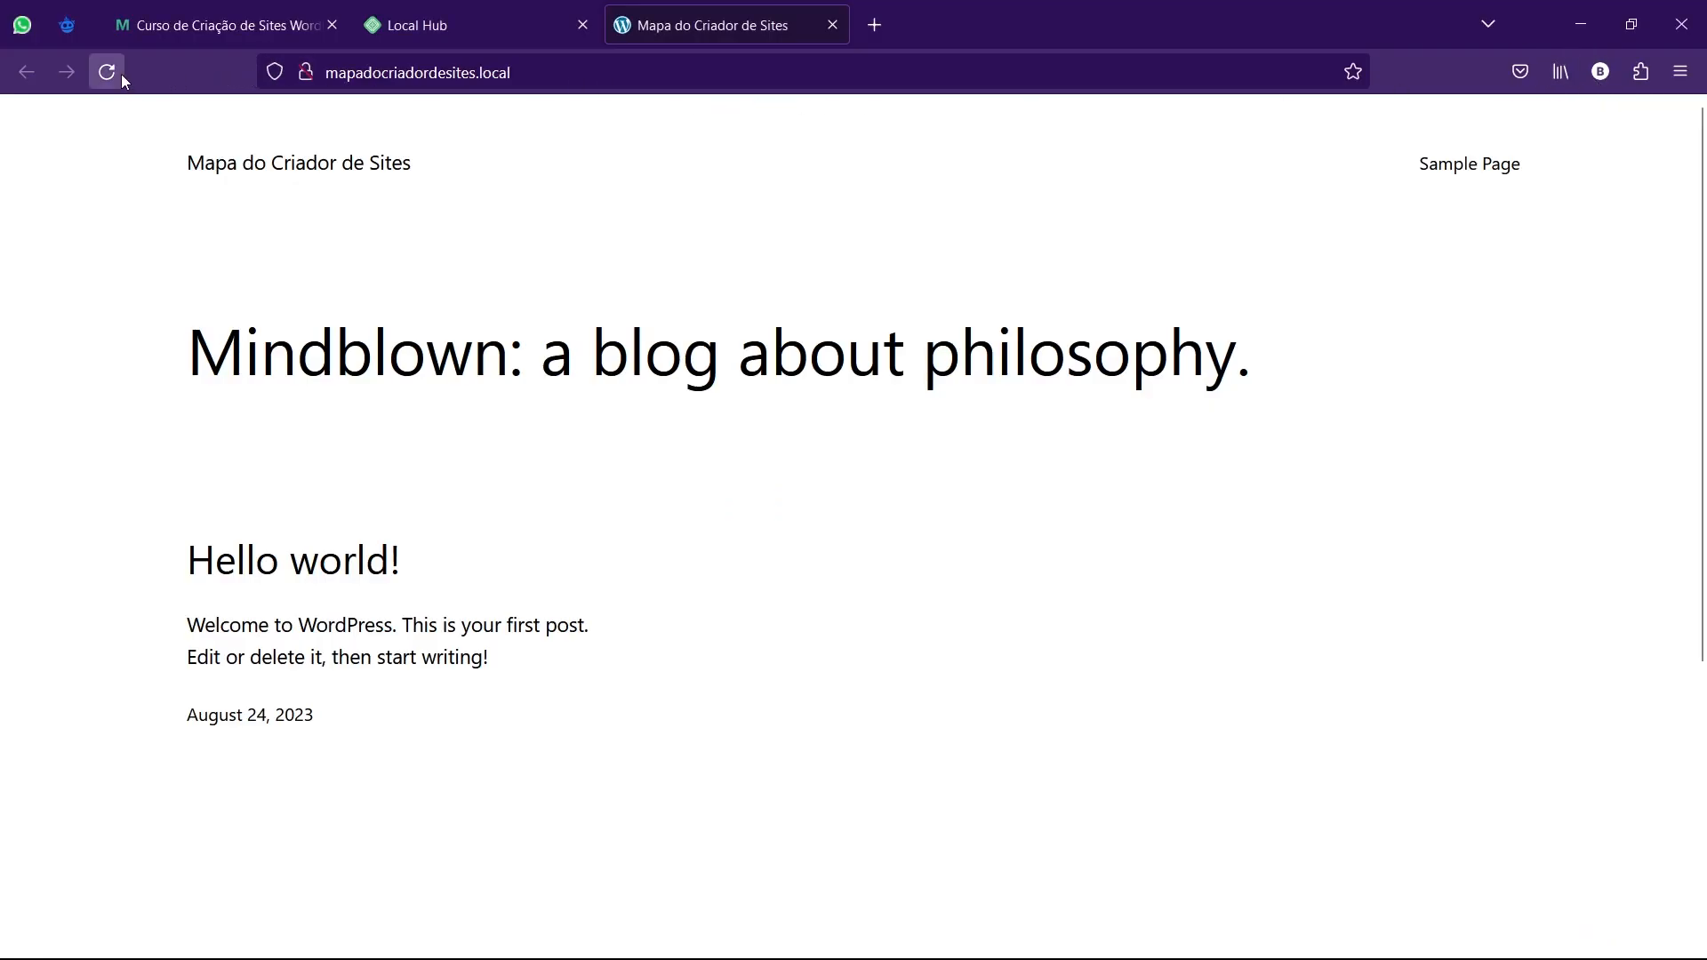
click(122, 77)
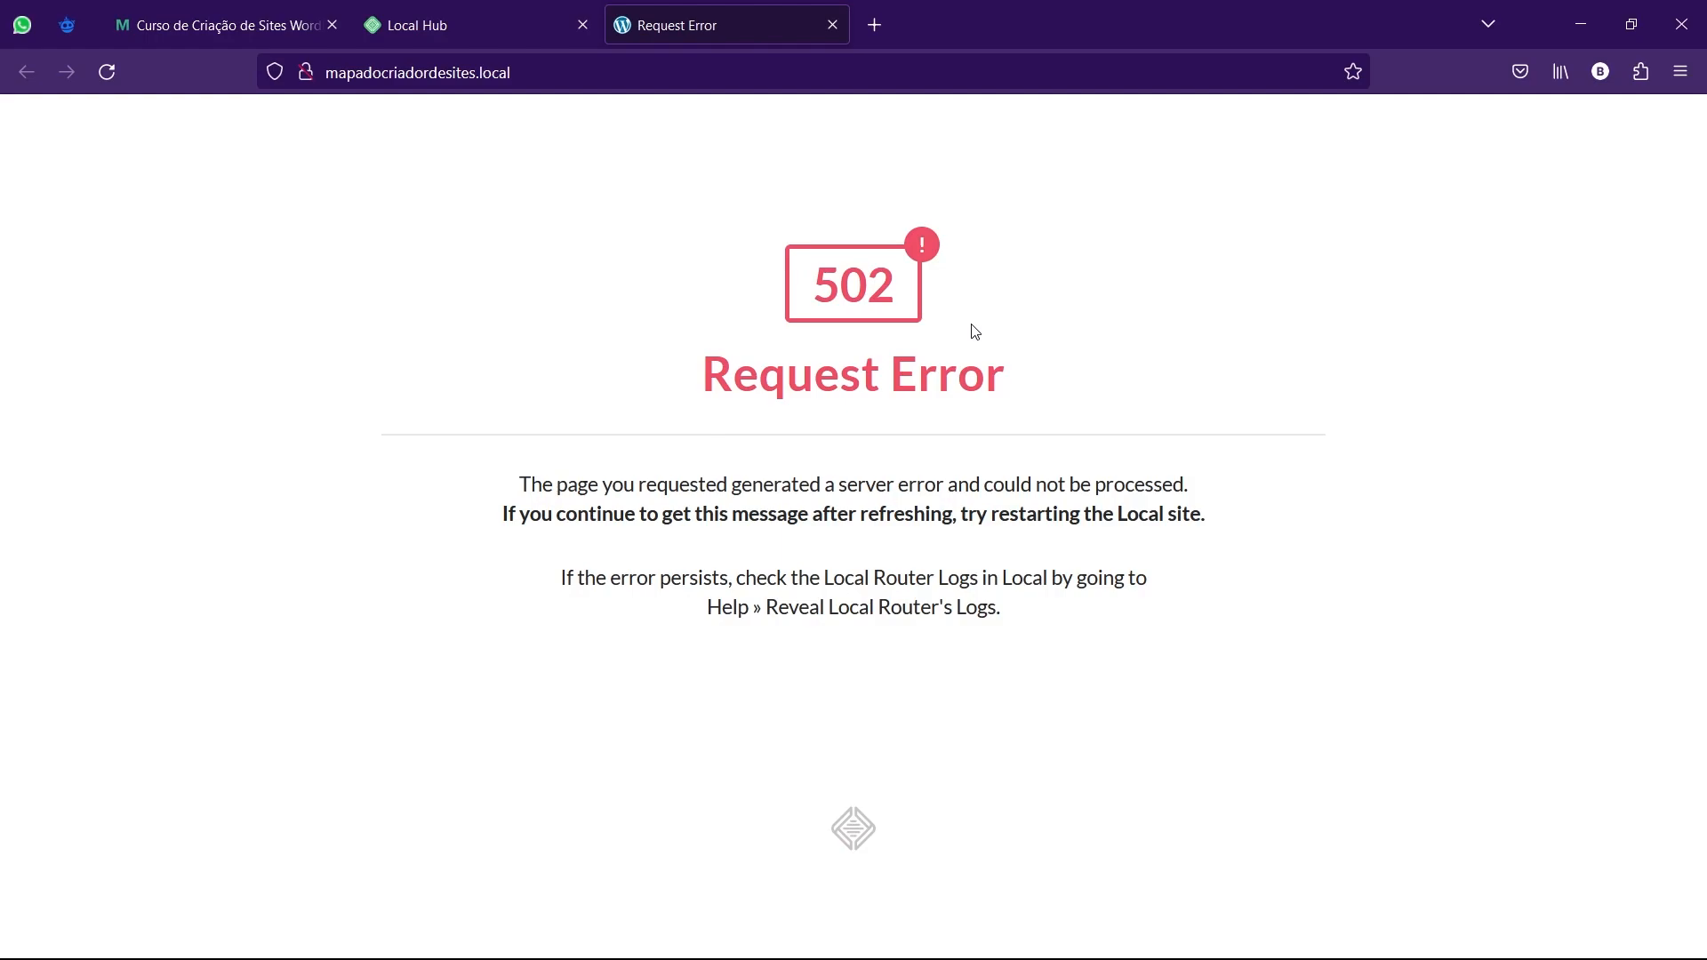
key(alt+Tab)
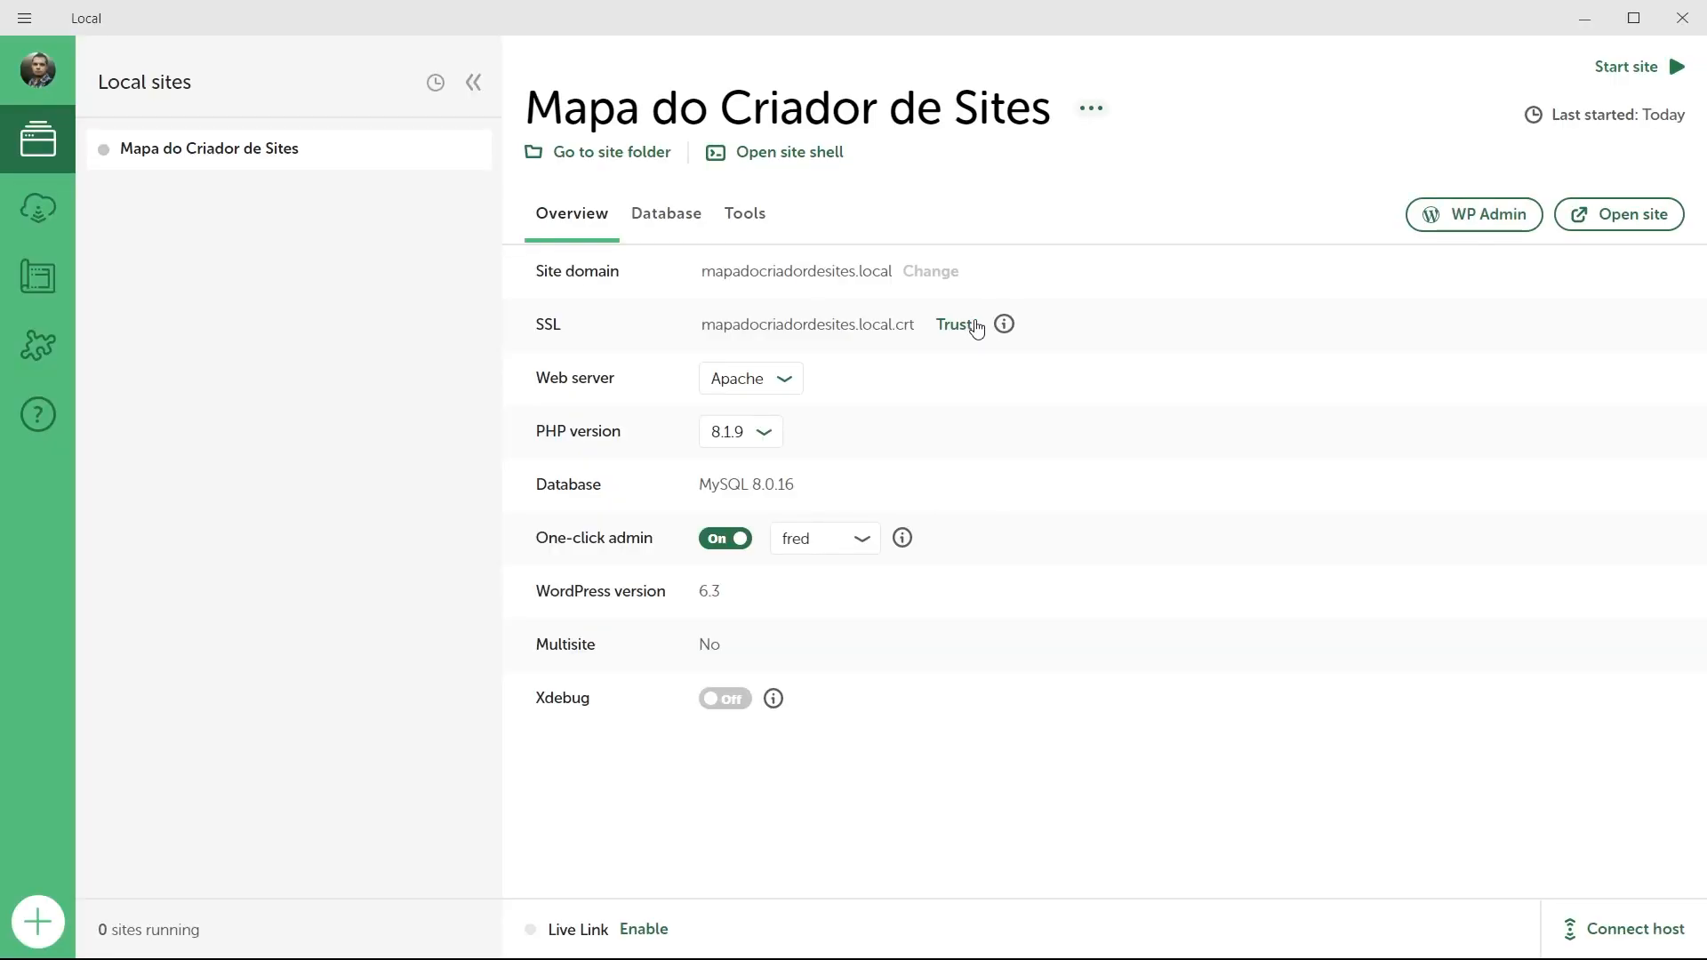
click(1616, 80)
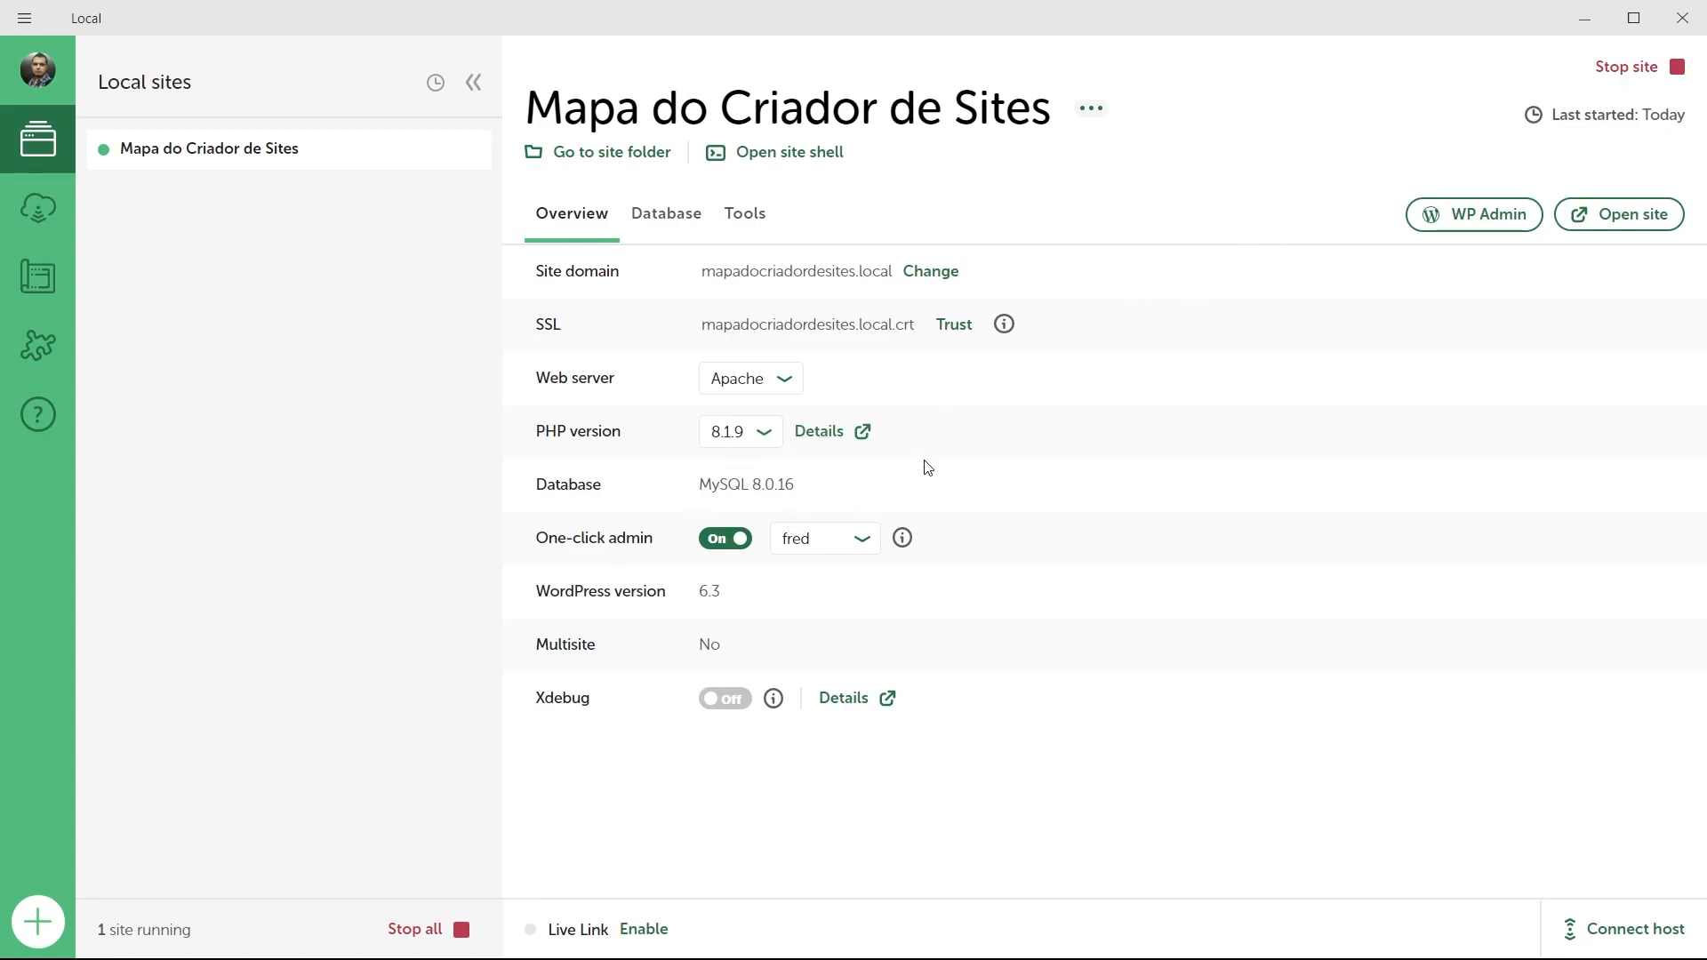
Open the logged-in WordPress admin Dashboard at mapadocriadordesites.local/wp-admin, scroll it, and return to Local.
click(1469, 220)
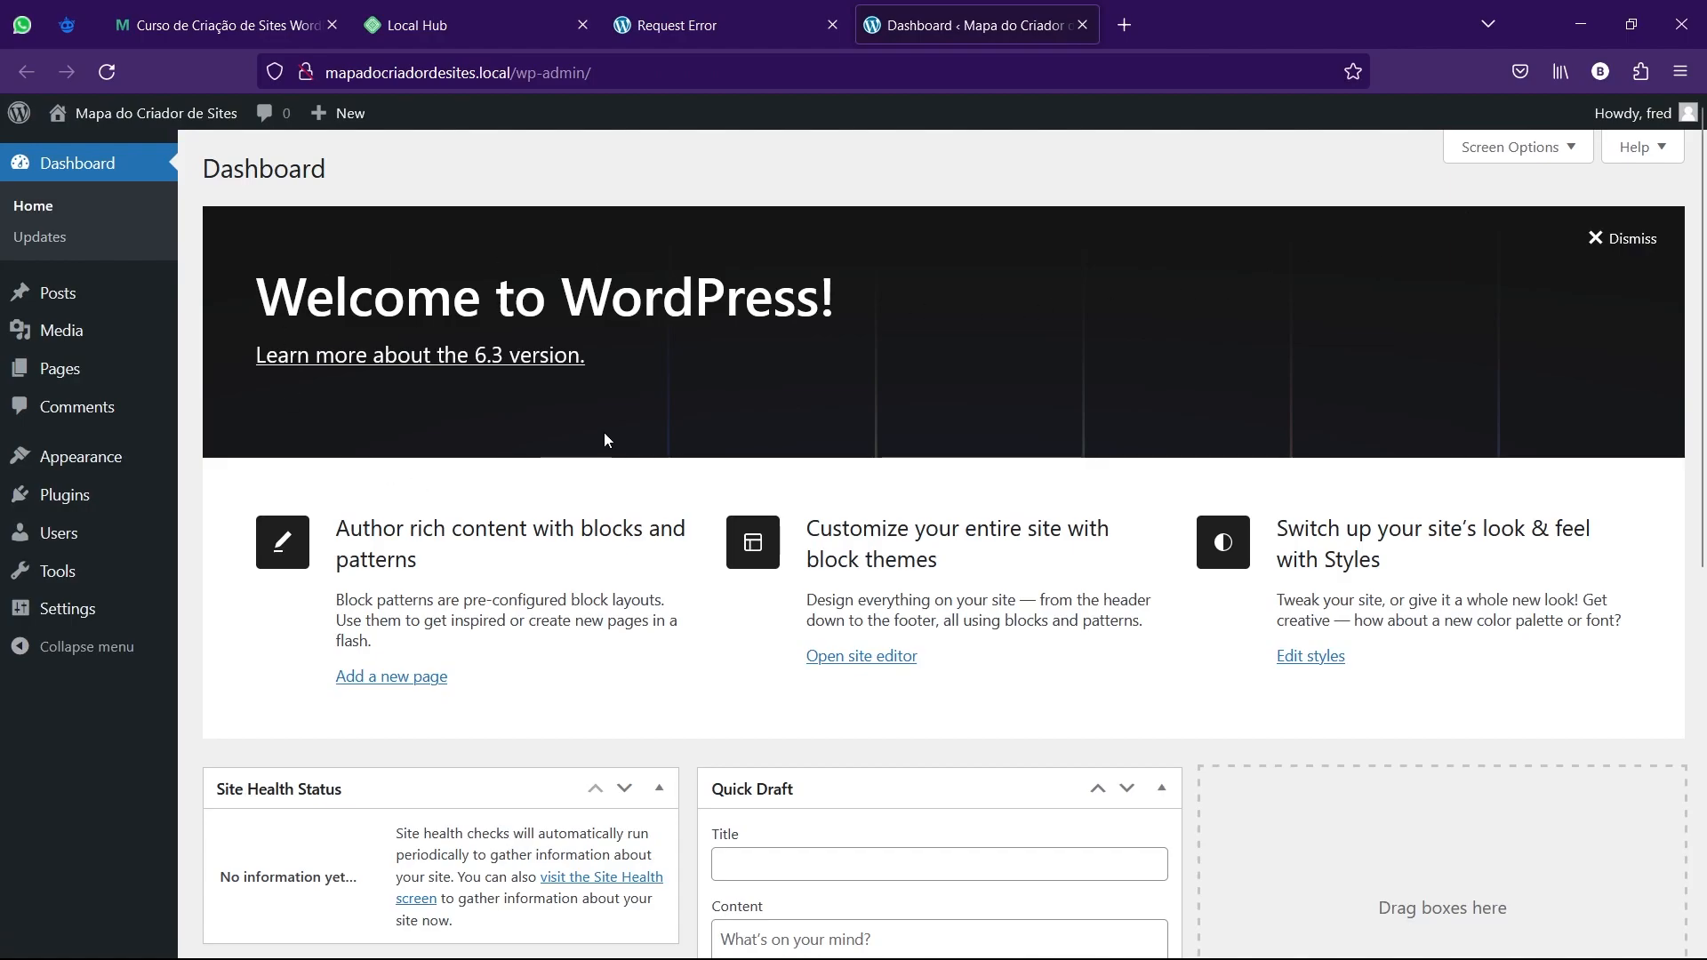
scroll(604, 435, down, 1)
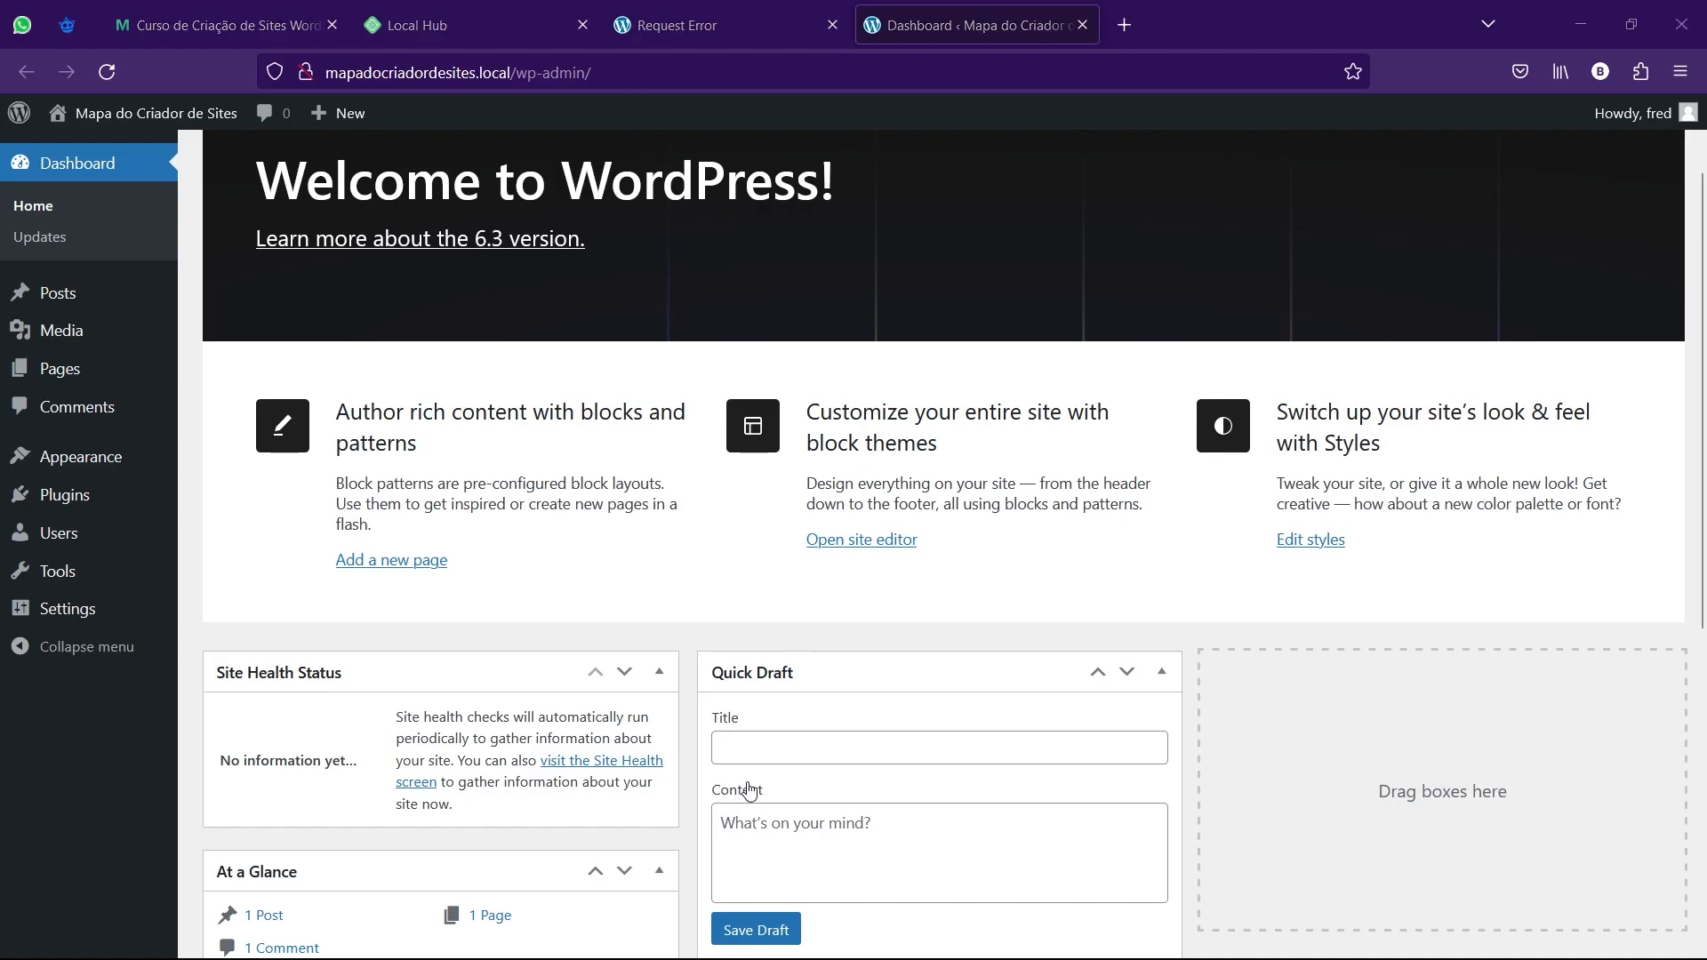
key(alt+Tab)
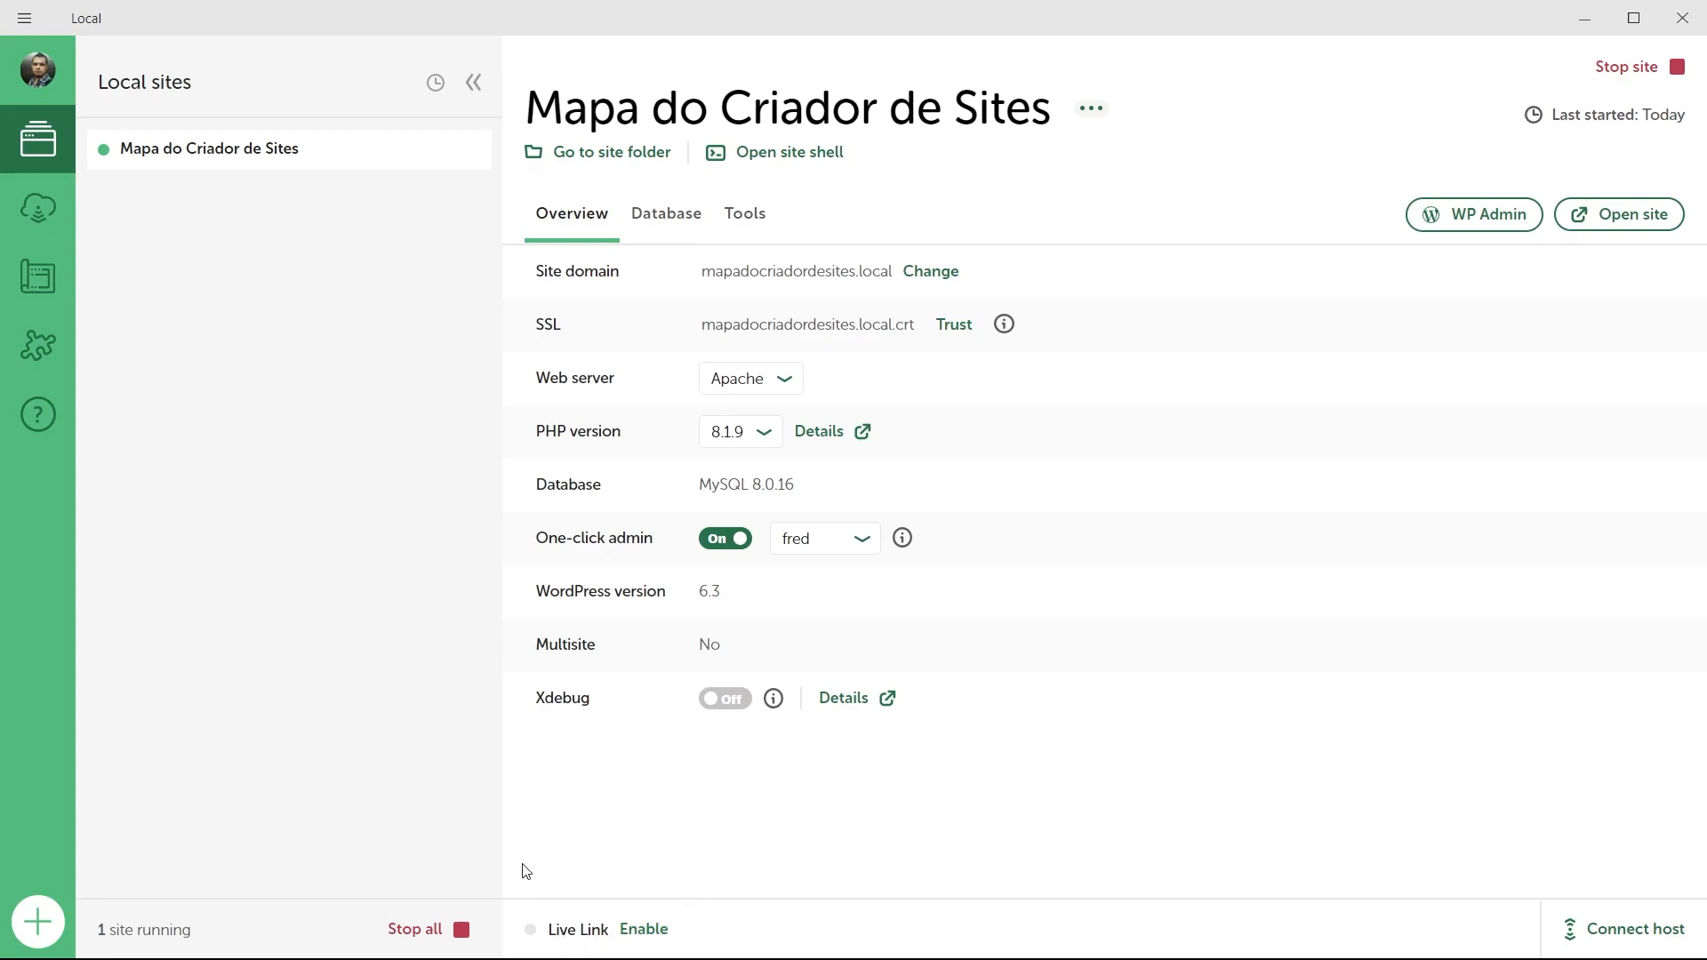
Enable the site's Live Link, copy its localsite.io URL, and open the Live Link details for editing.
click(649, 932)
click(629, 934)
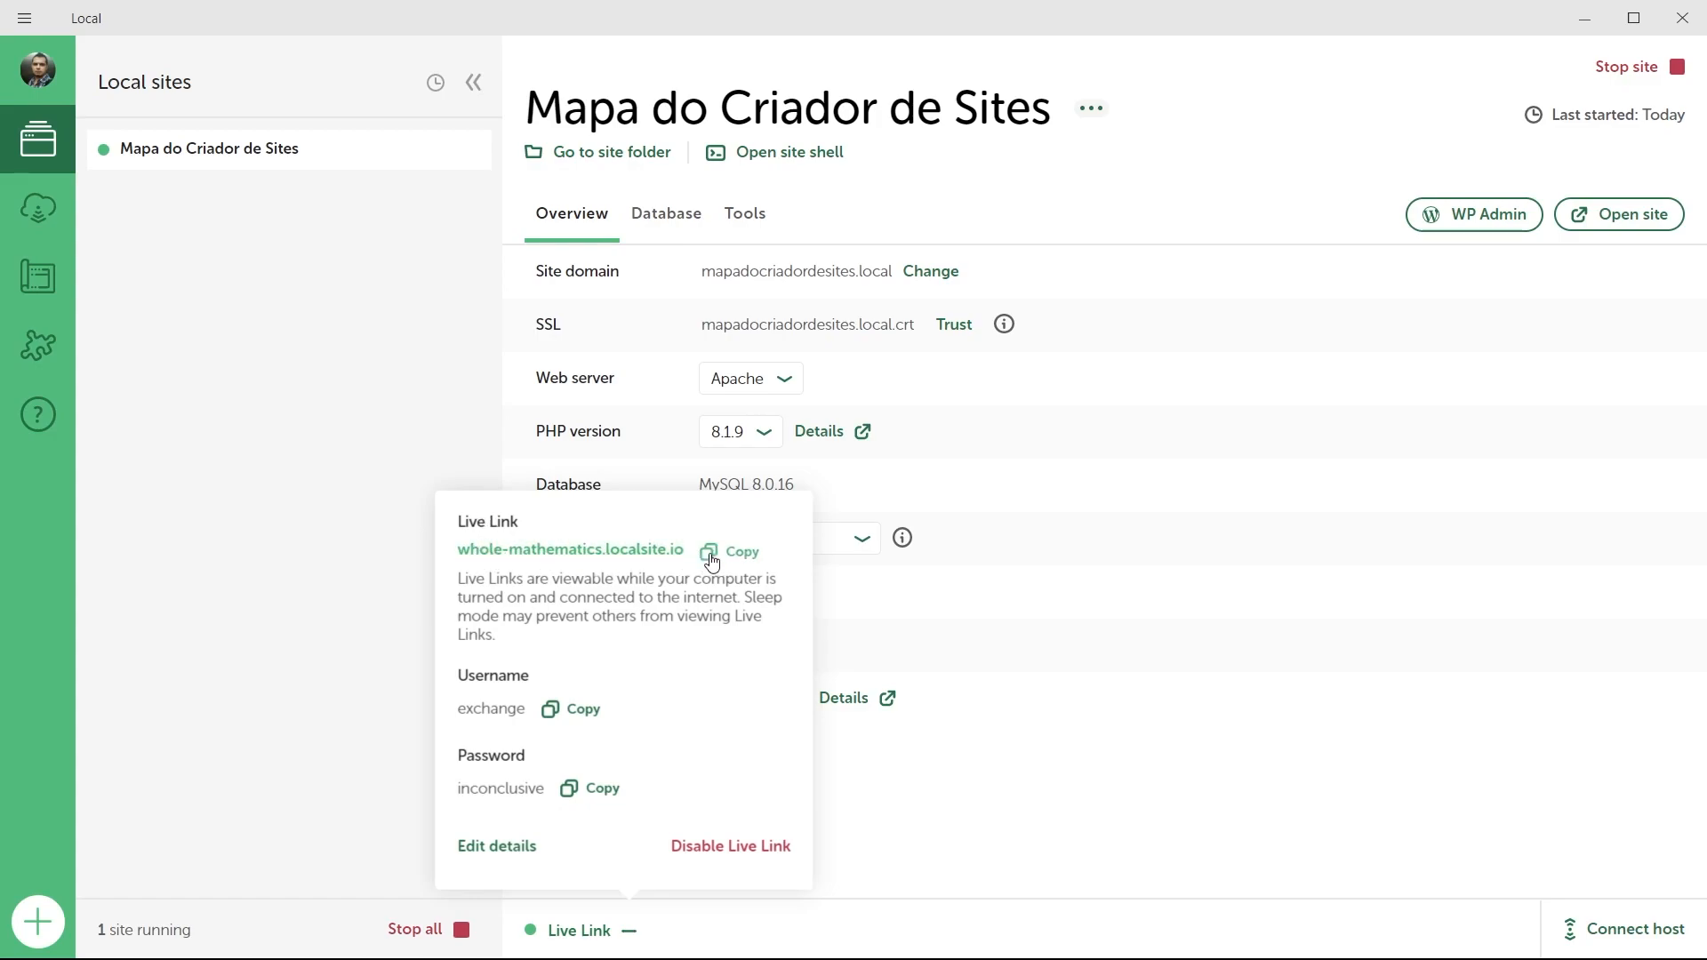
click(747, 555)
click(520, 850)
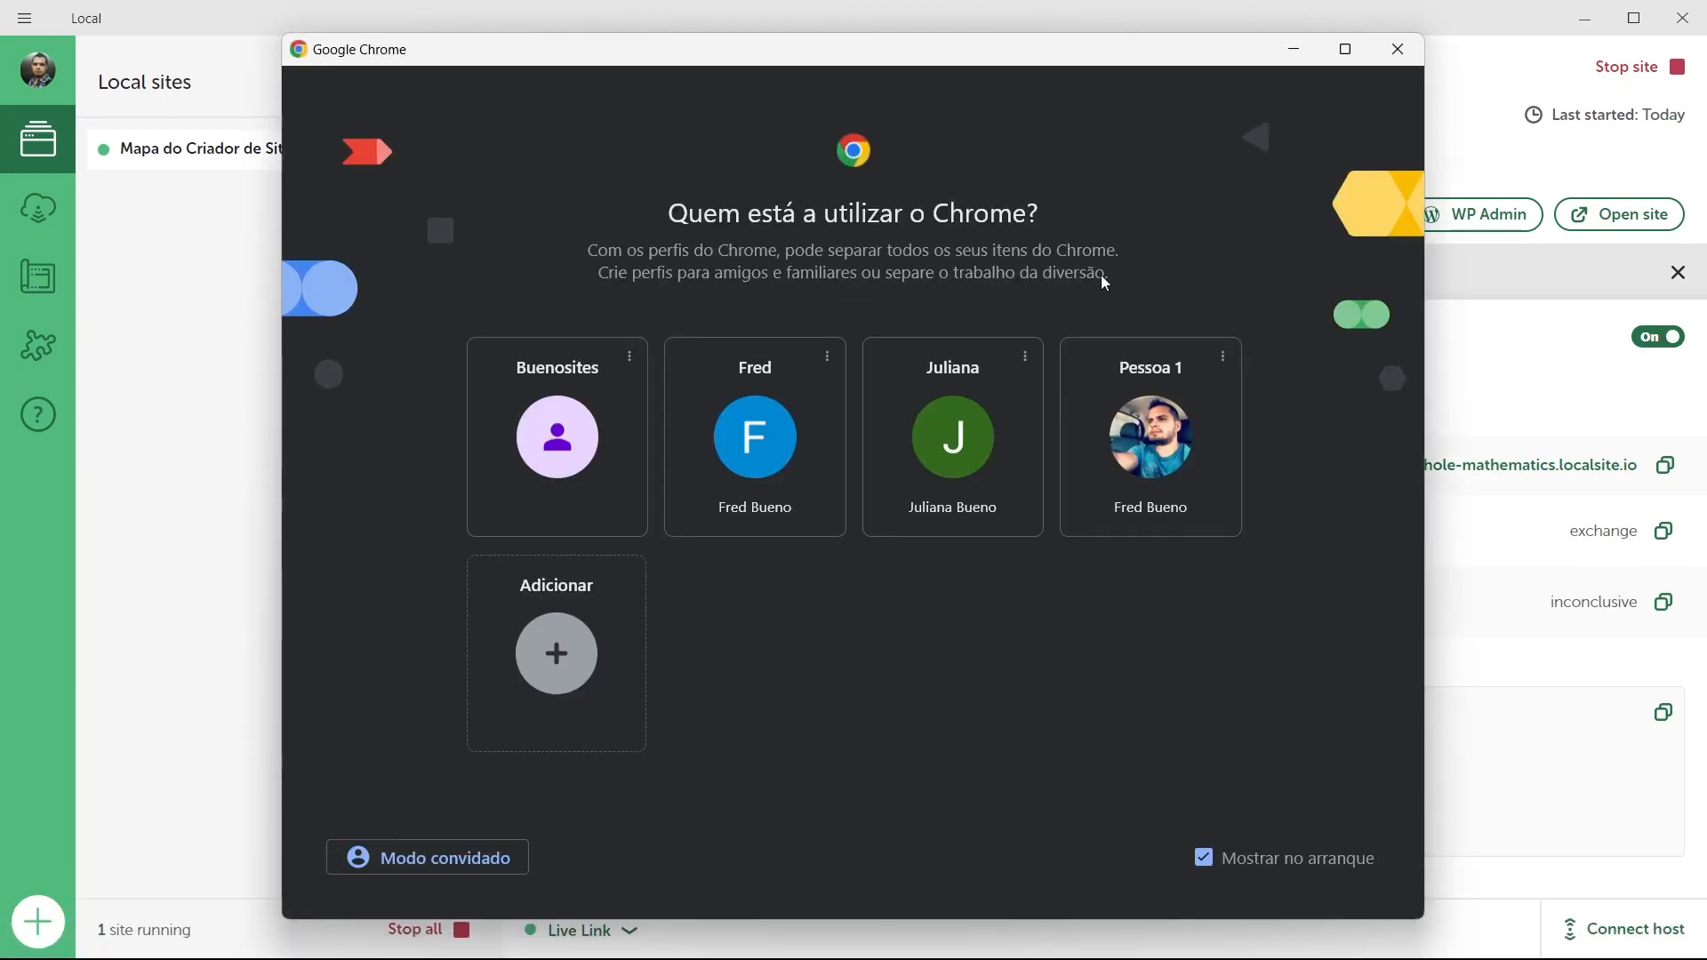
Open Chrome in a fresh tab and go to the copied Live Link URL.
click(1157, 435)
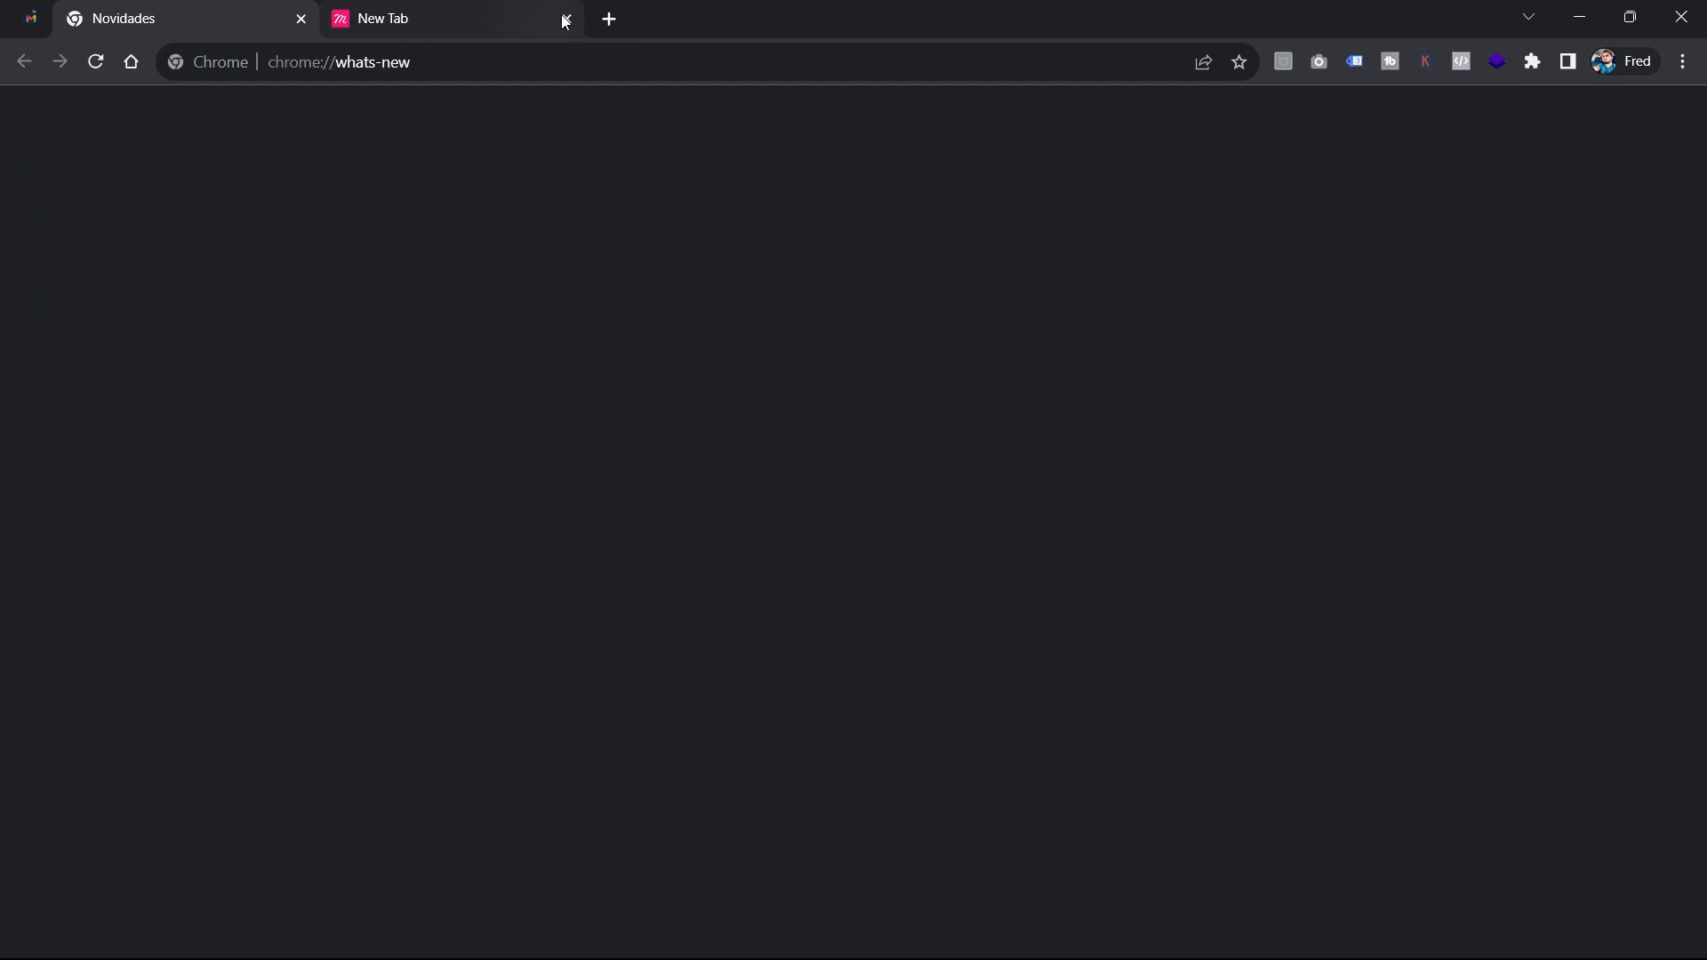
click(565, 18)
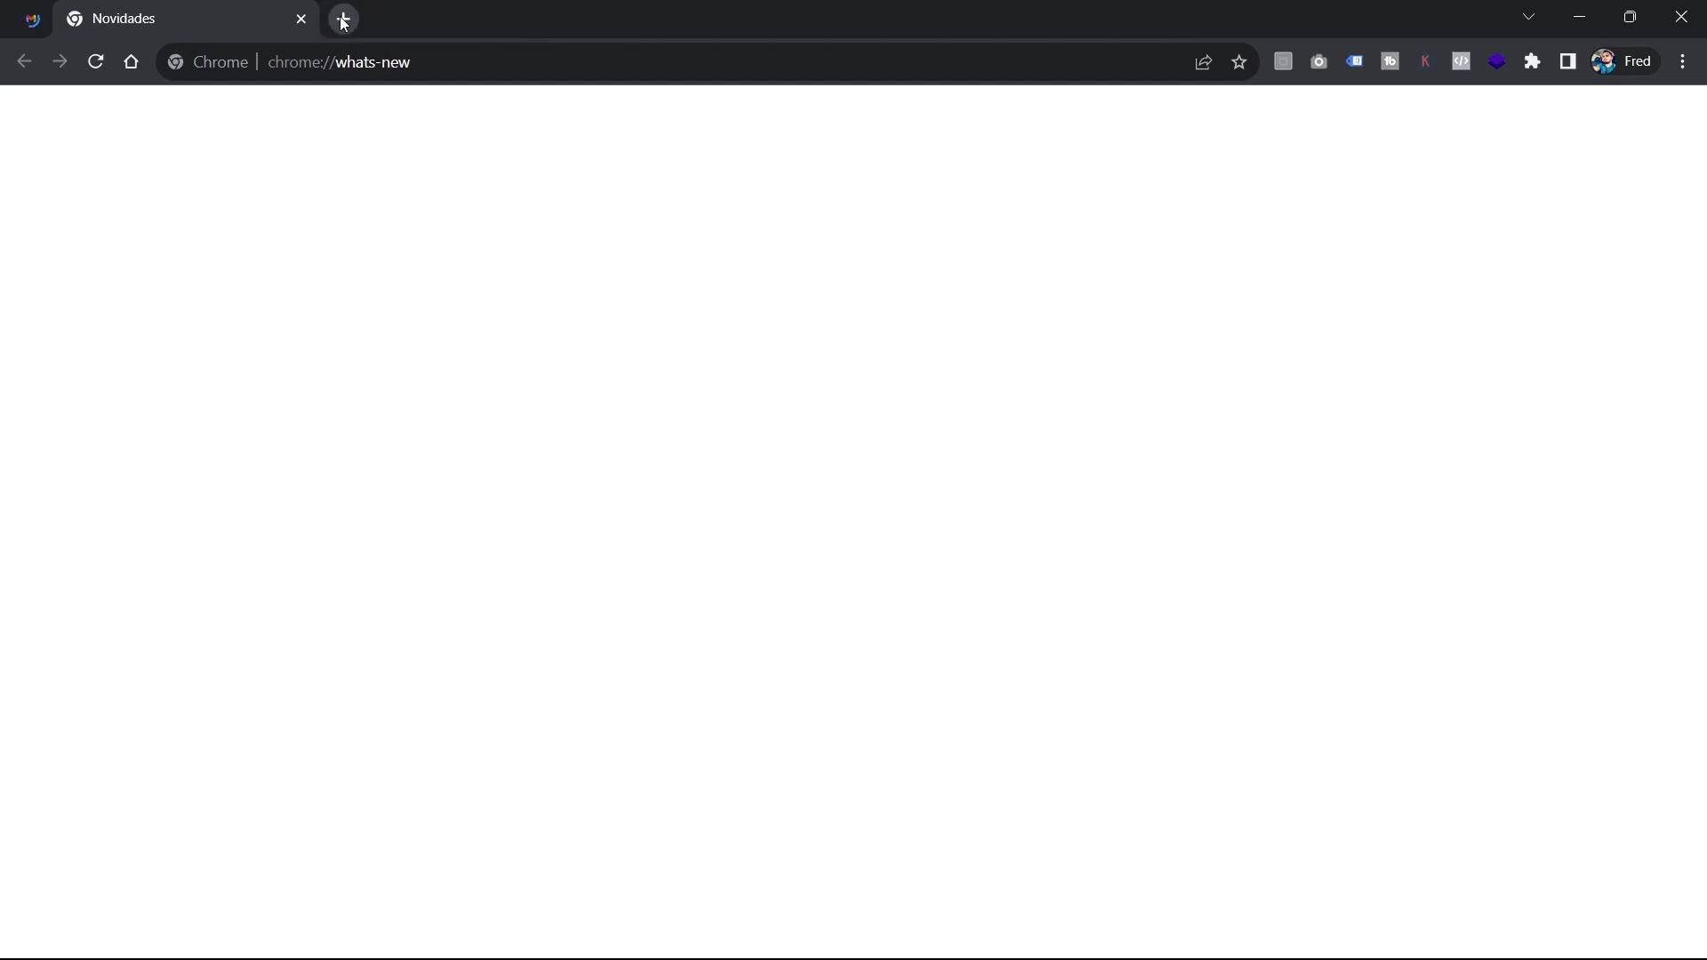
click(344, 19)
click(300, 18)
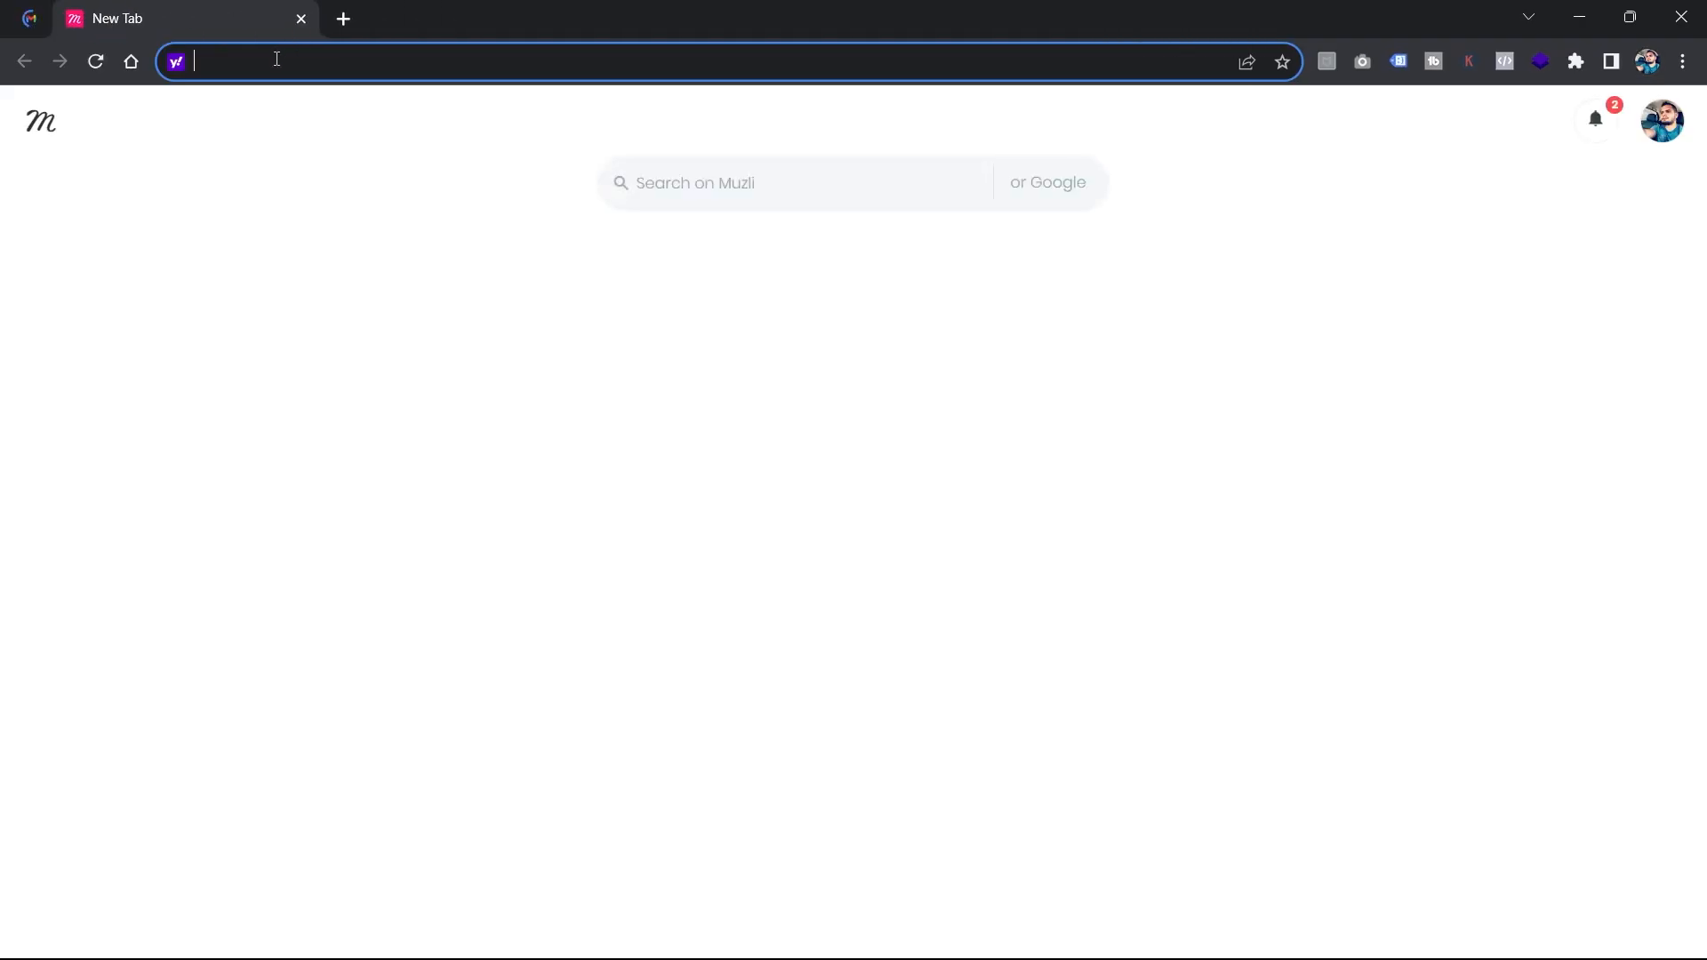
key(ctrl+v)
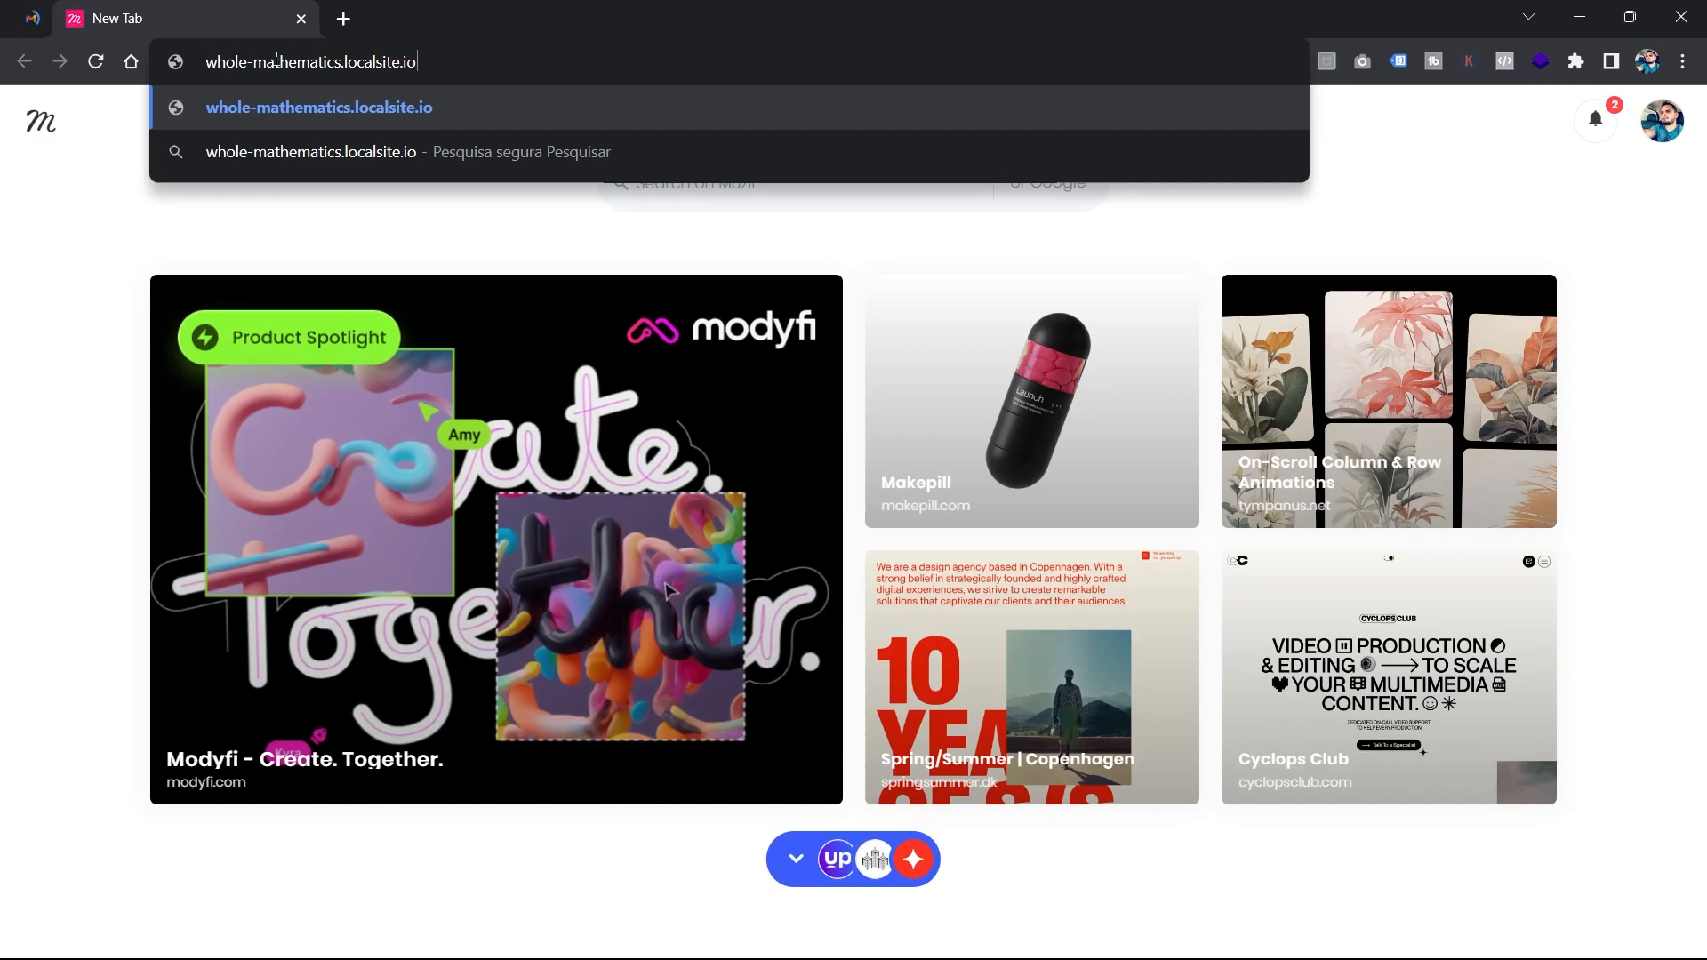
key(Return)
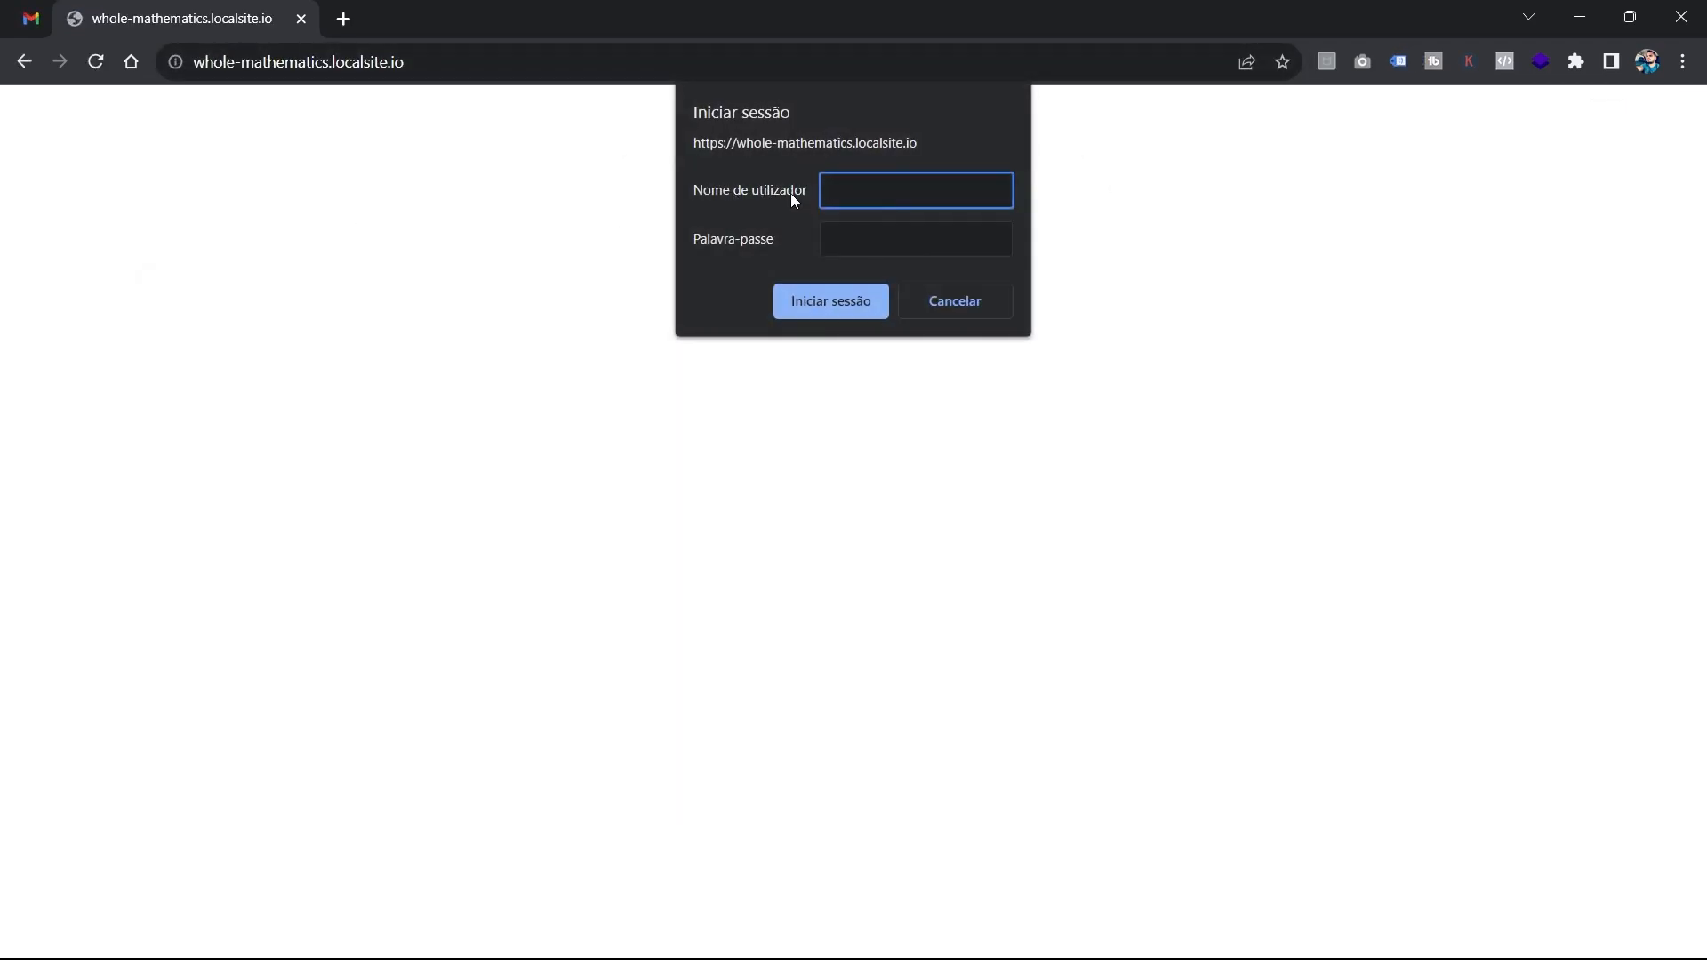
Sign in with the Live Link username and password copied from Local, then scroll the homepage.
key(alt+Tab)
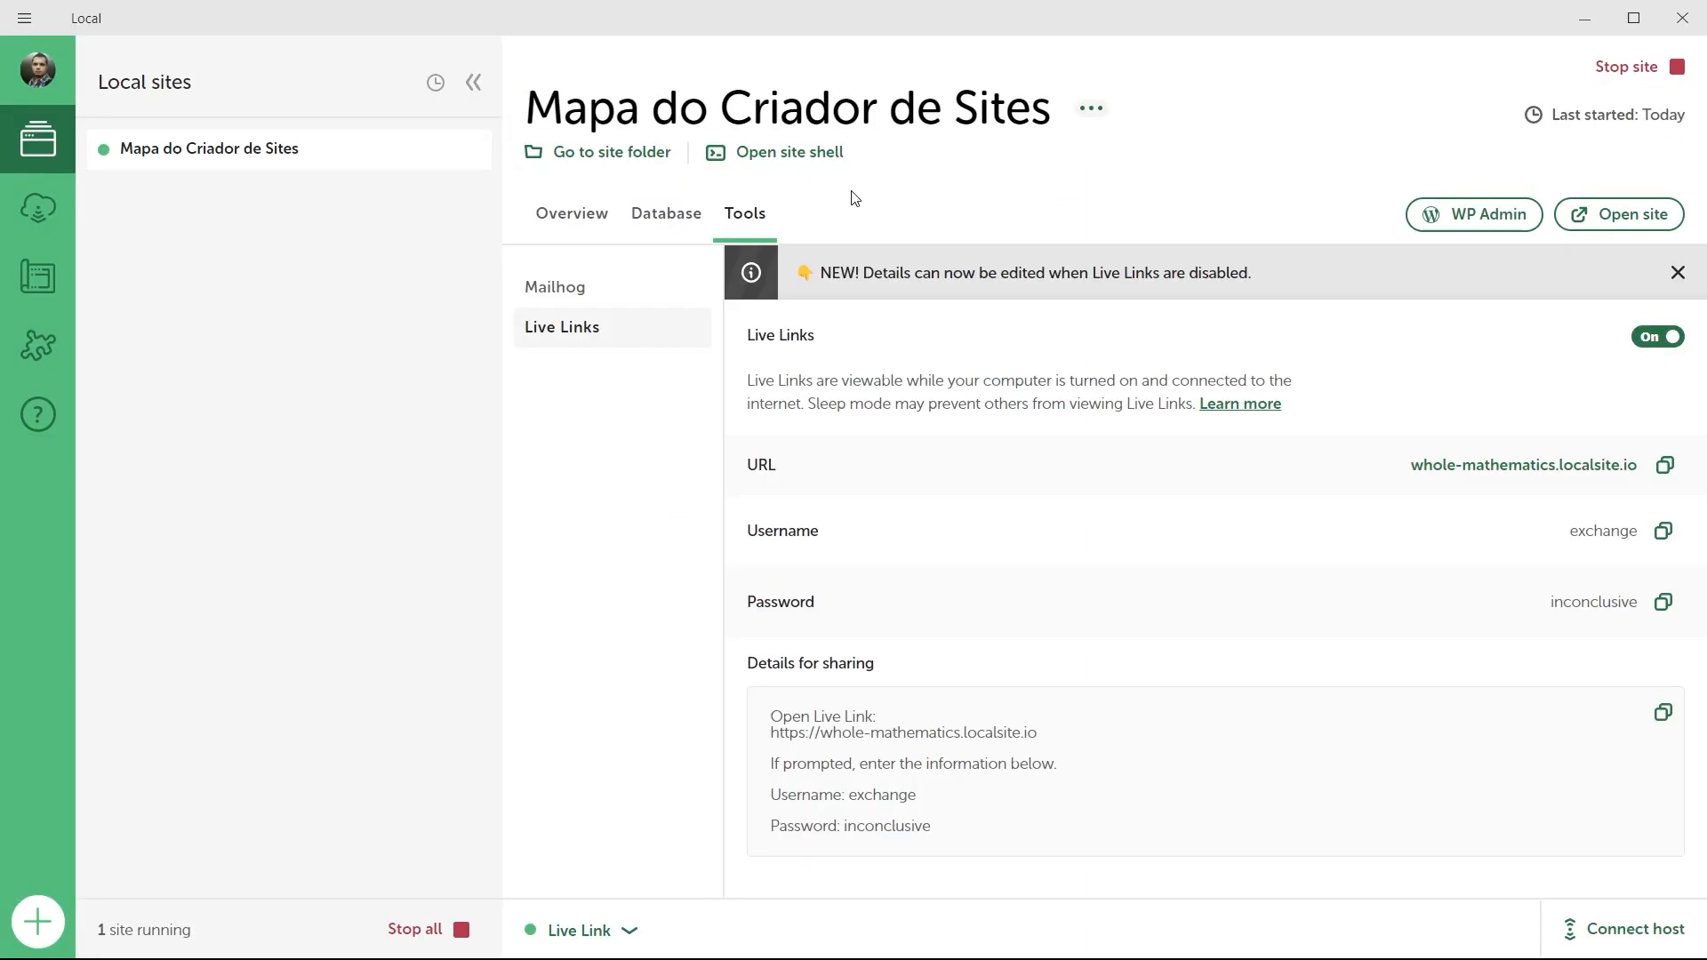
click(1663, 530)
key(alt+Tab)
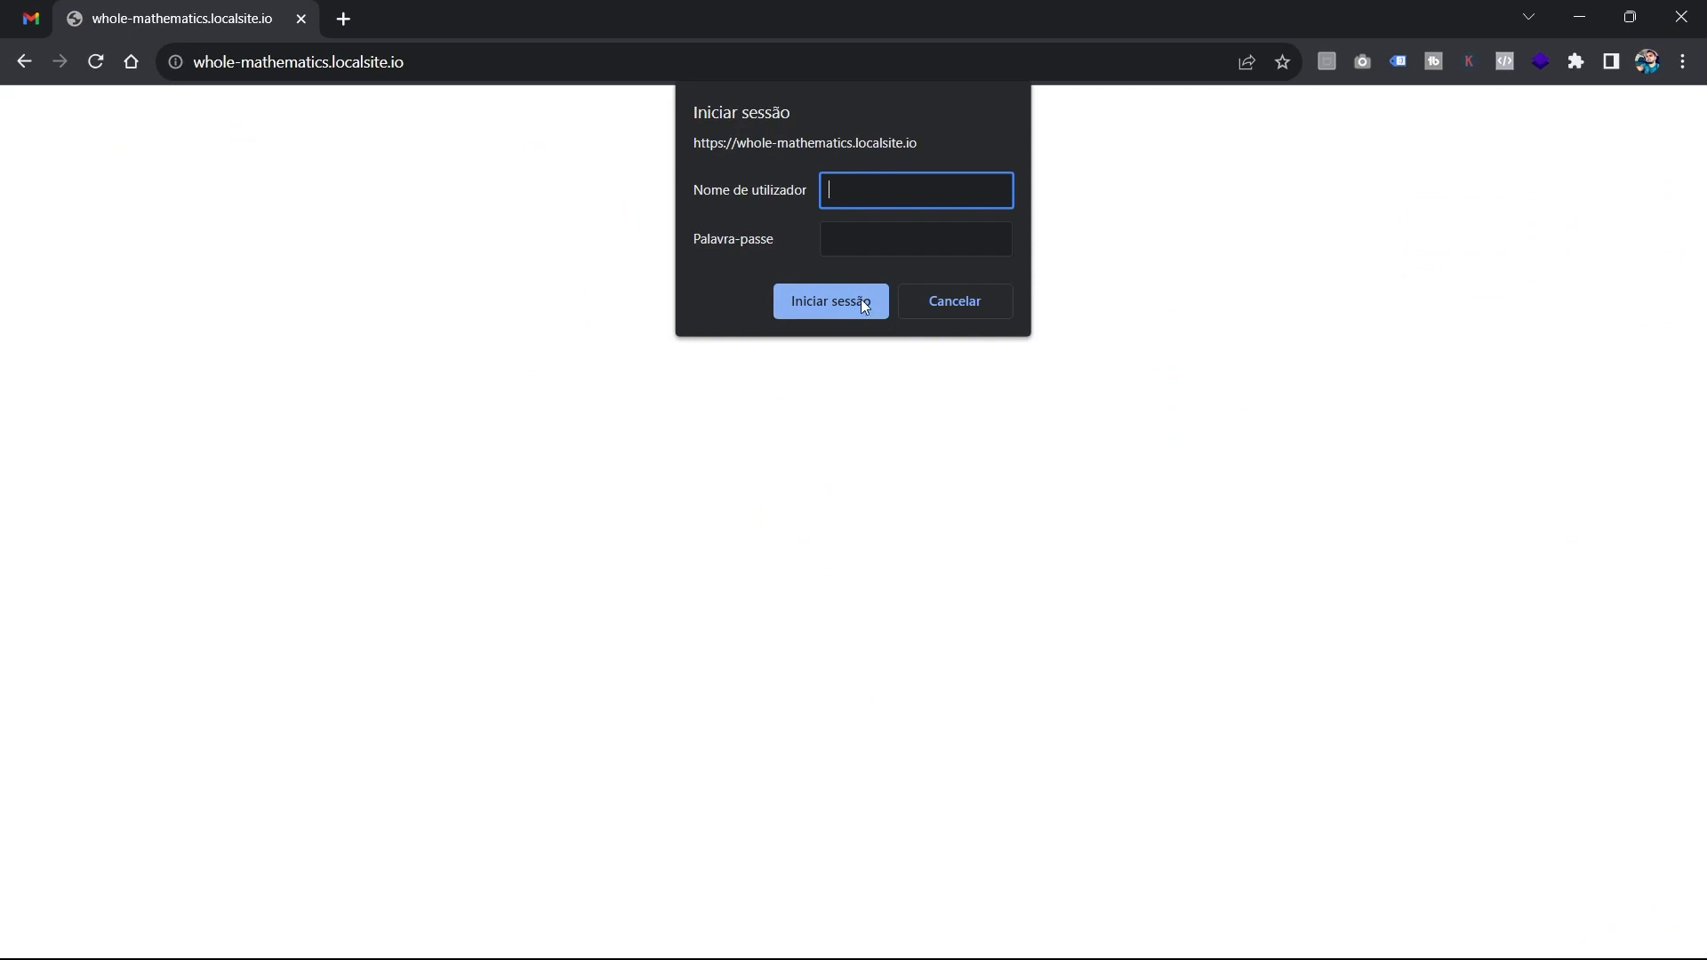
key(ctrl+v)
key(alt+Tab)
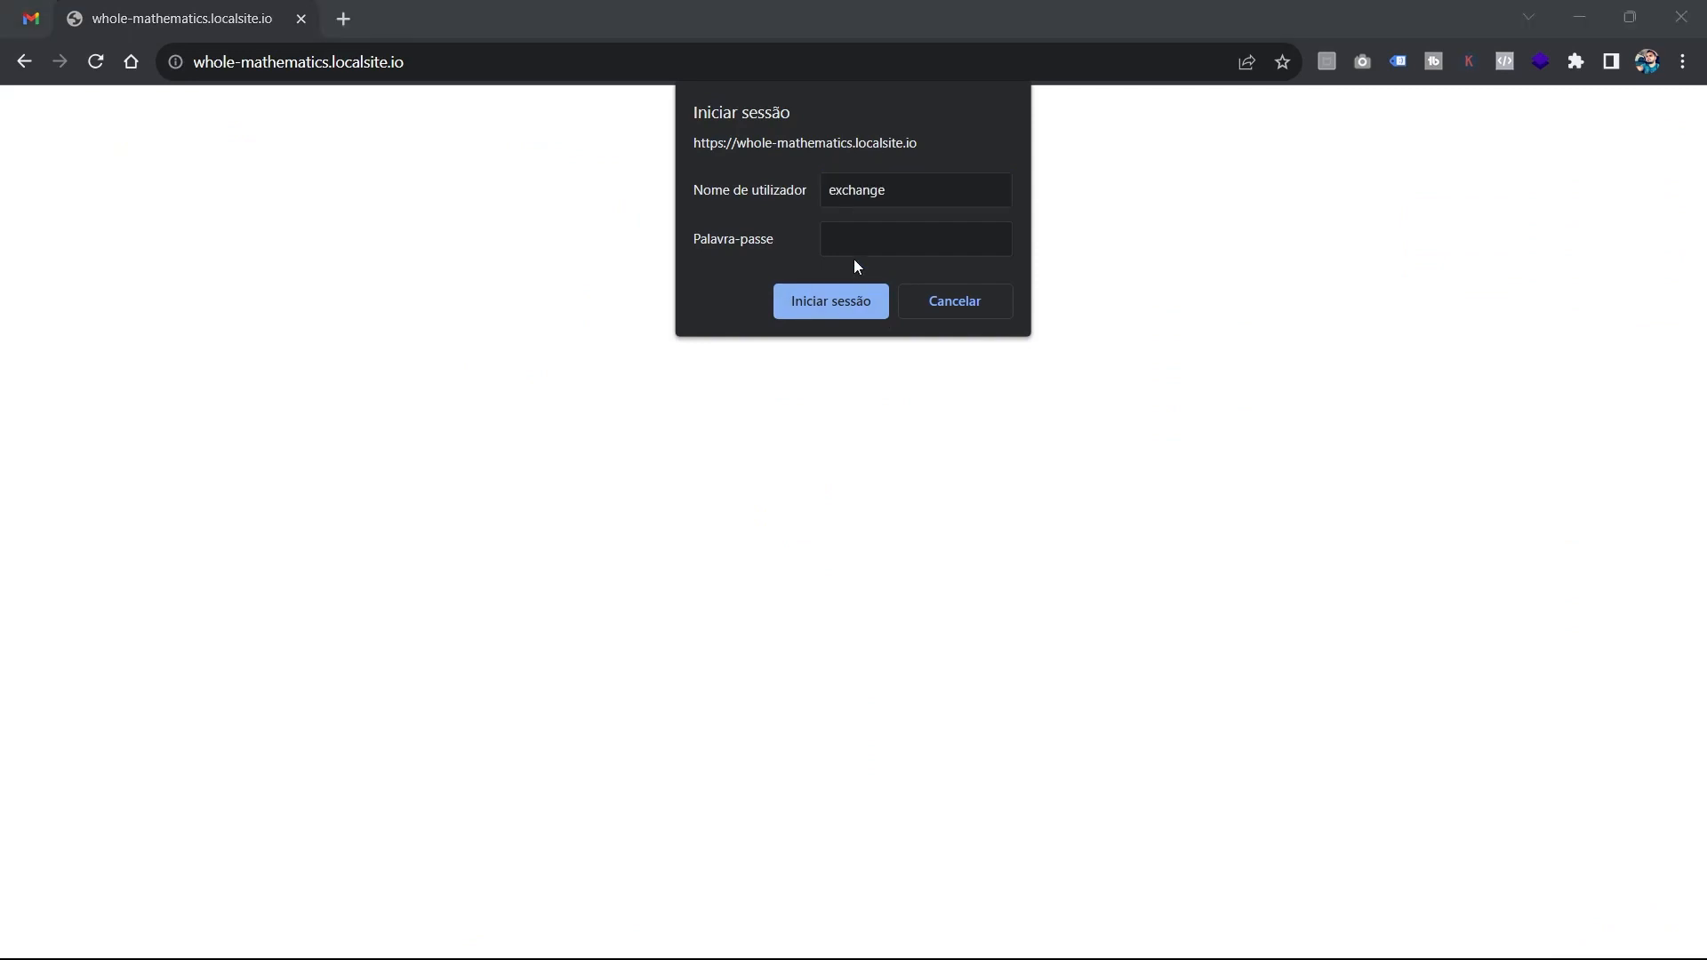
click(1662, 602)
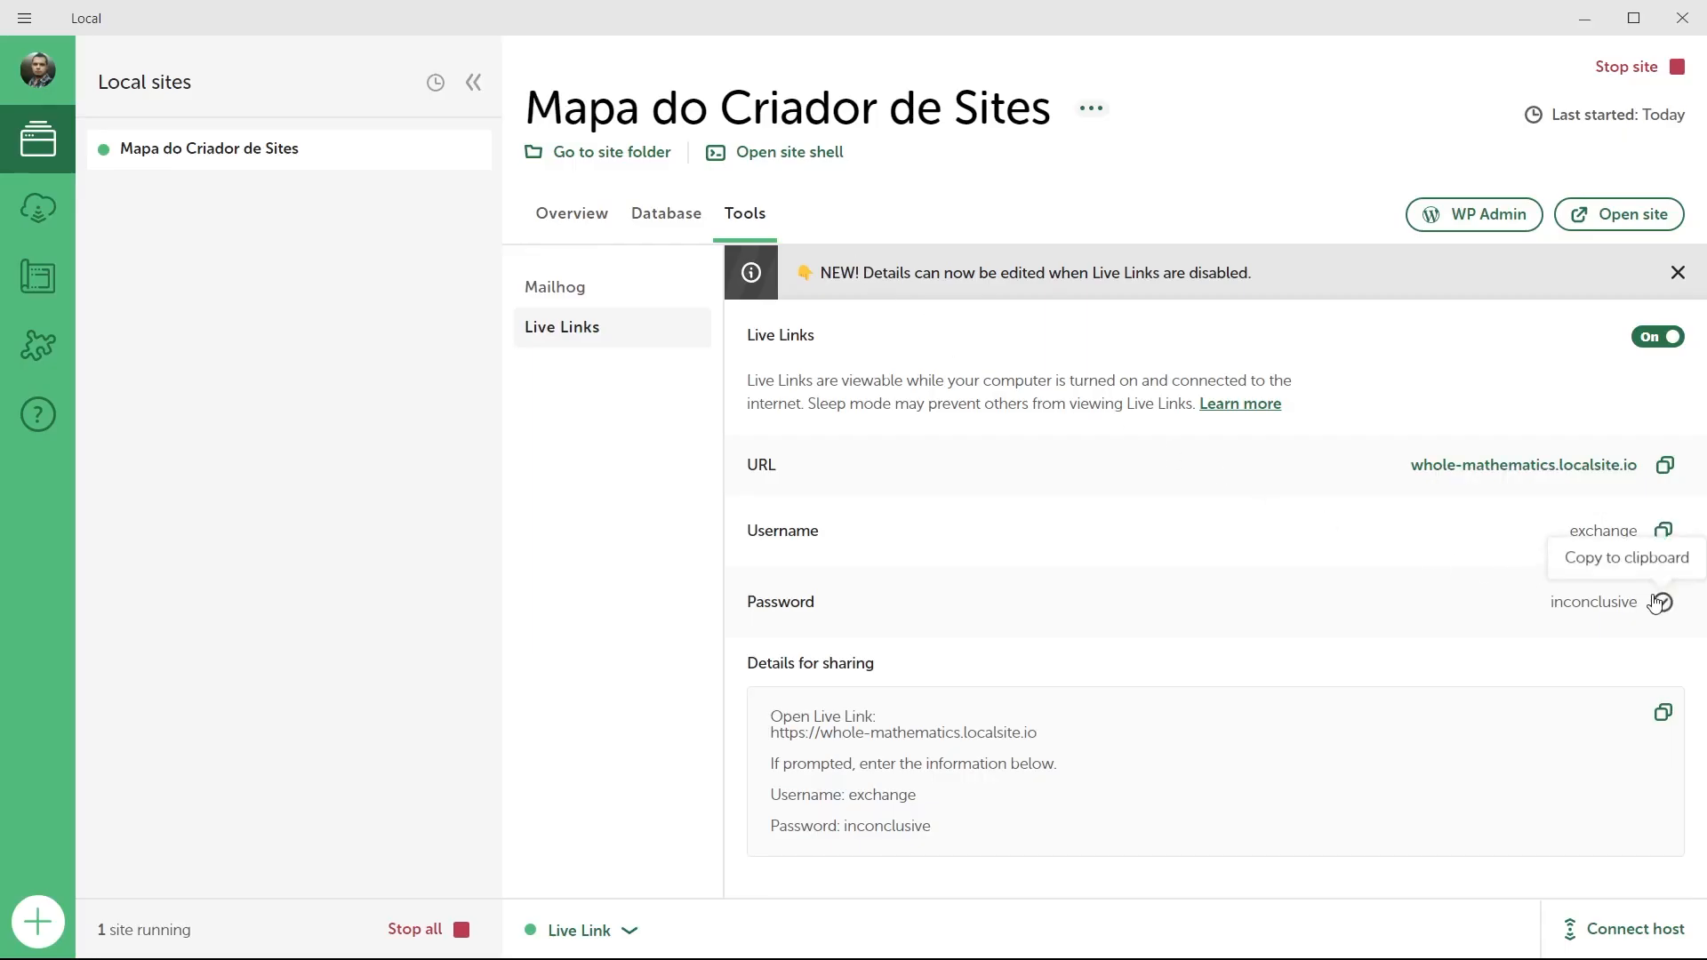
key(alt+Tab)
click(929, 235)
key(ctrl+v)
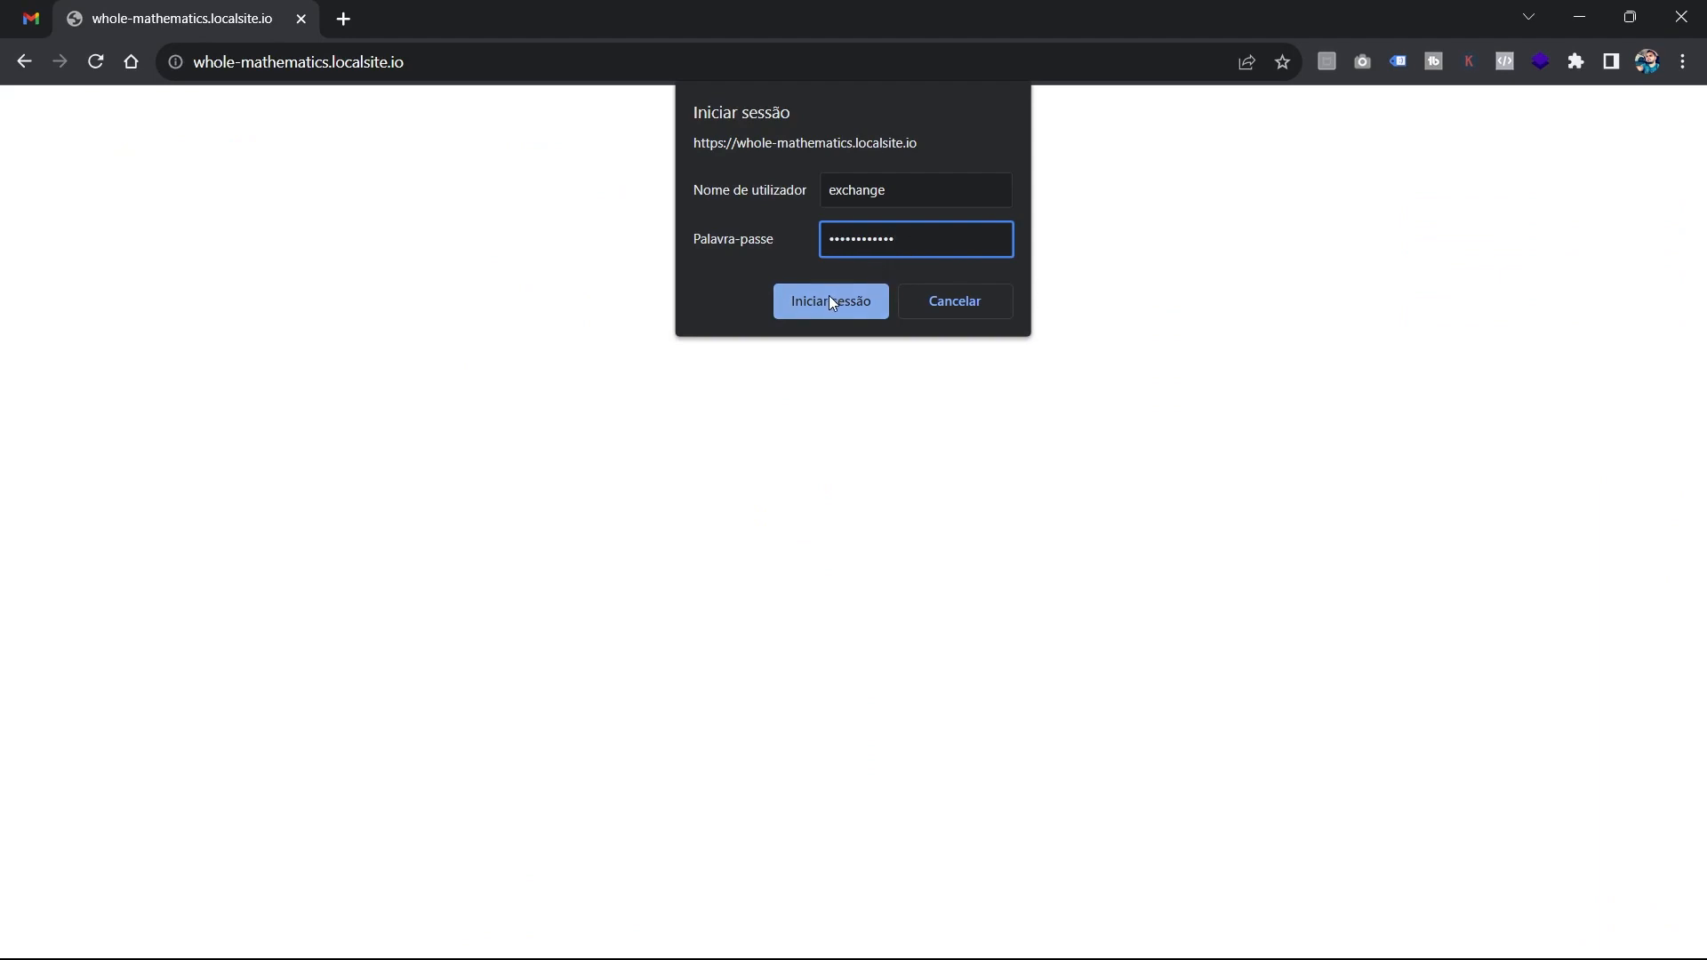
click(829, 300)
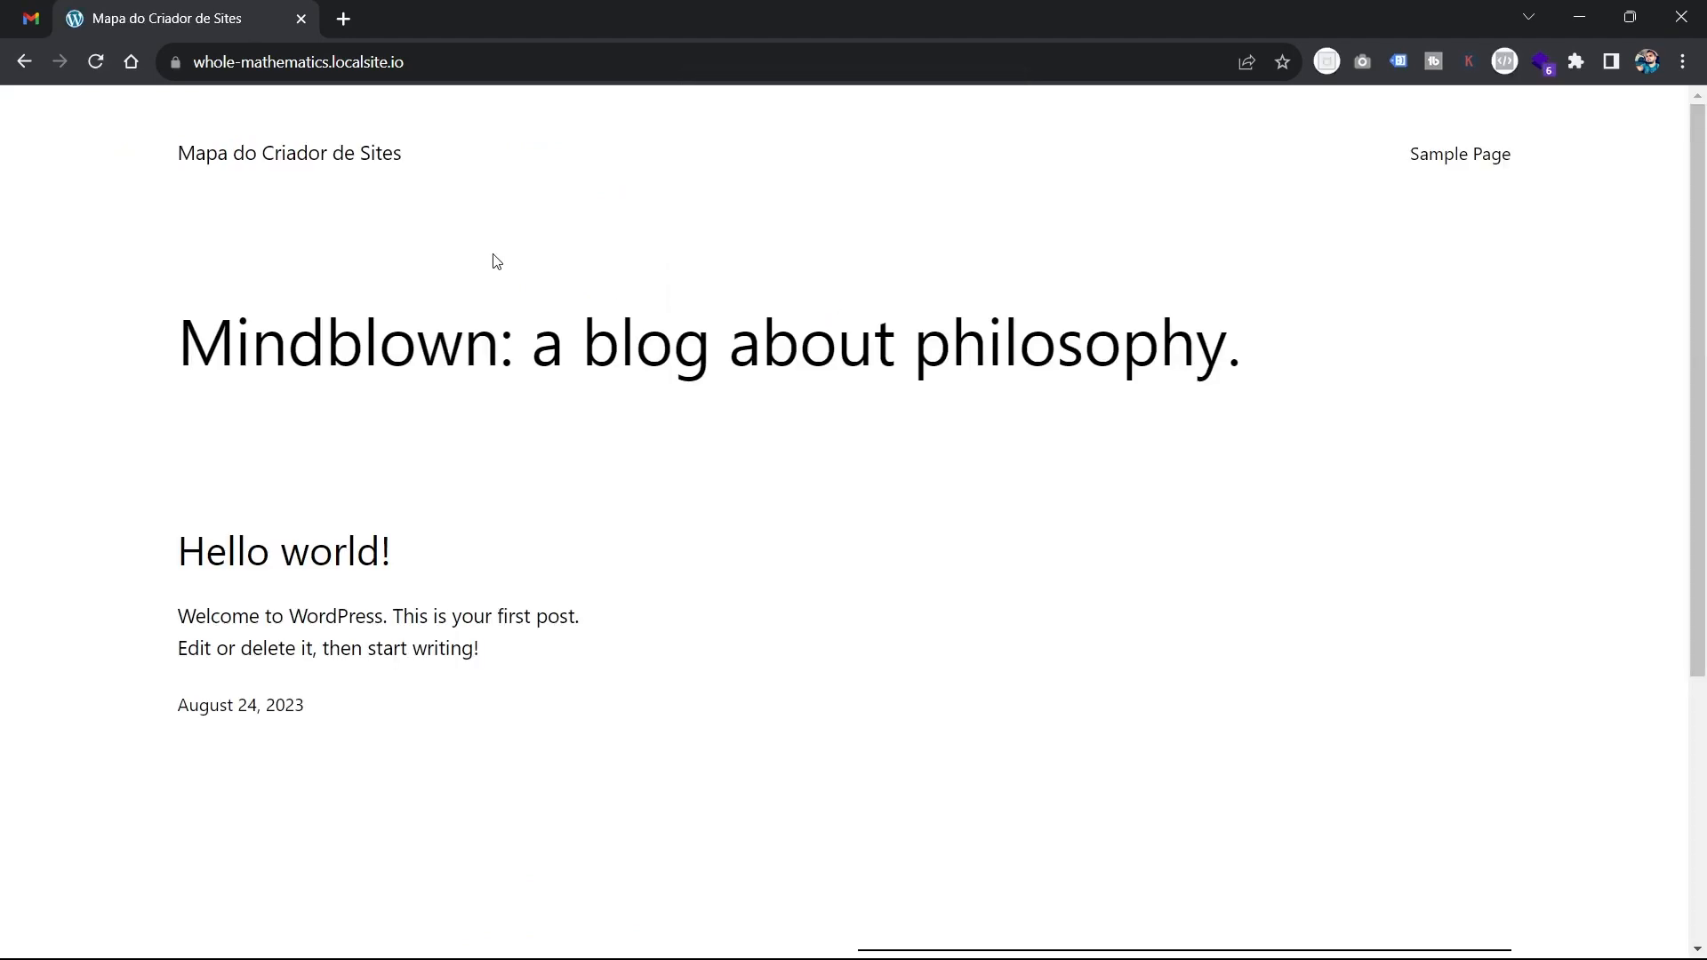
scroll(496, 261, down, 4)
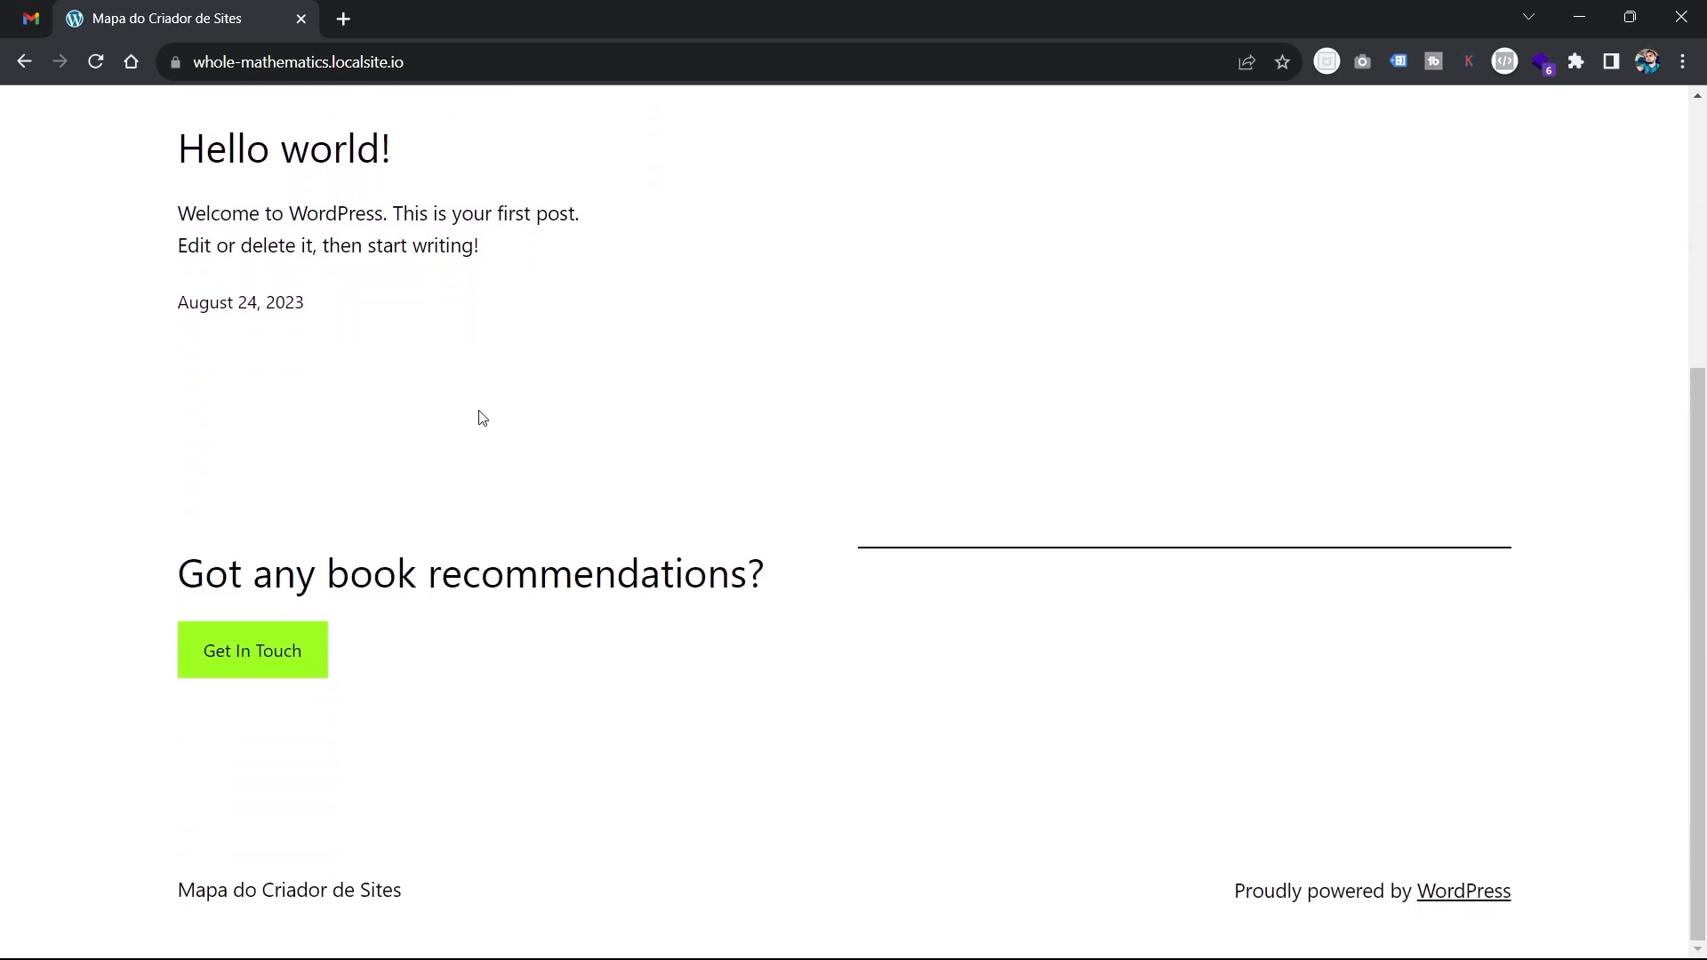
scroll(480, 409, up, 4)
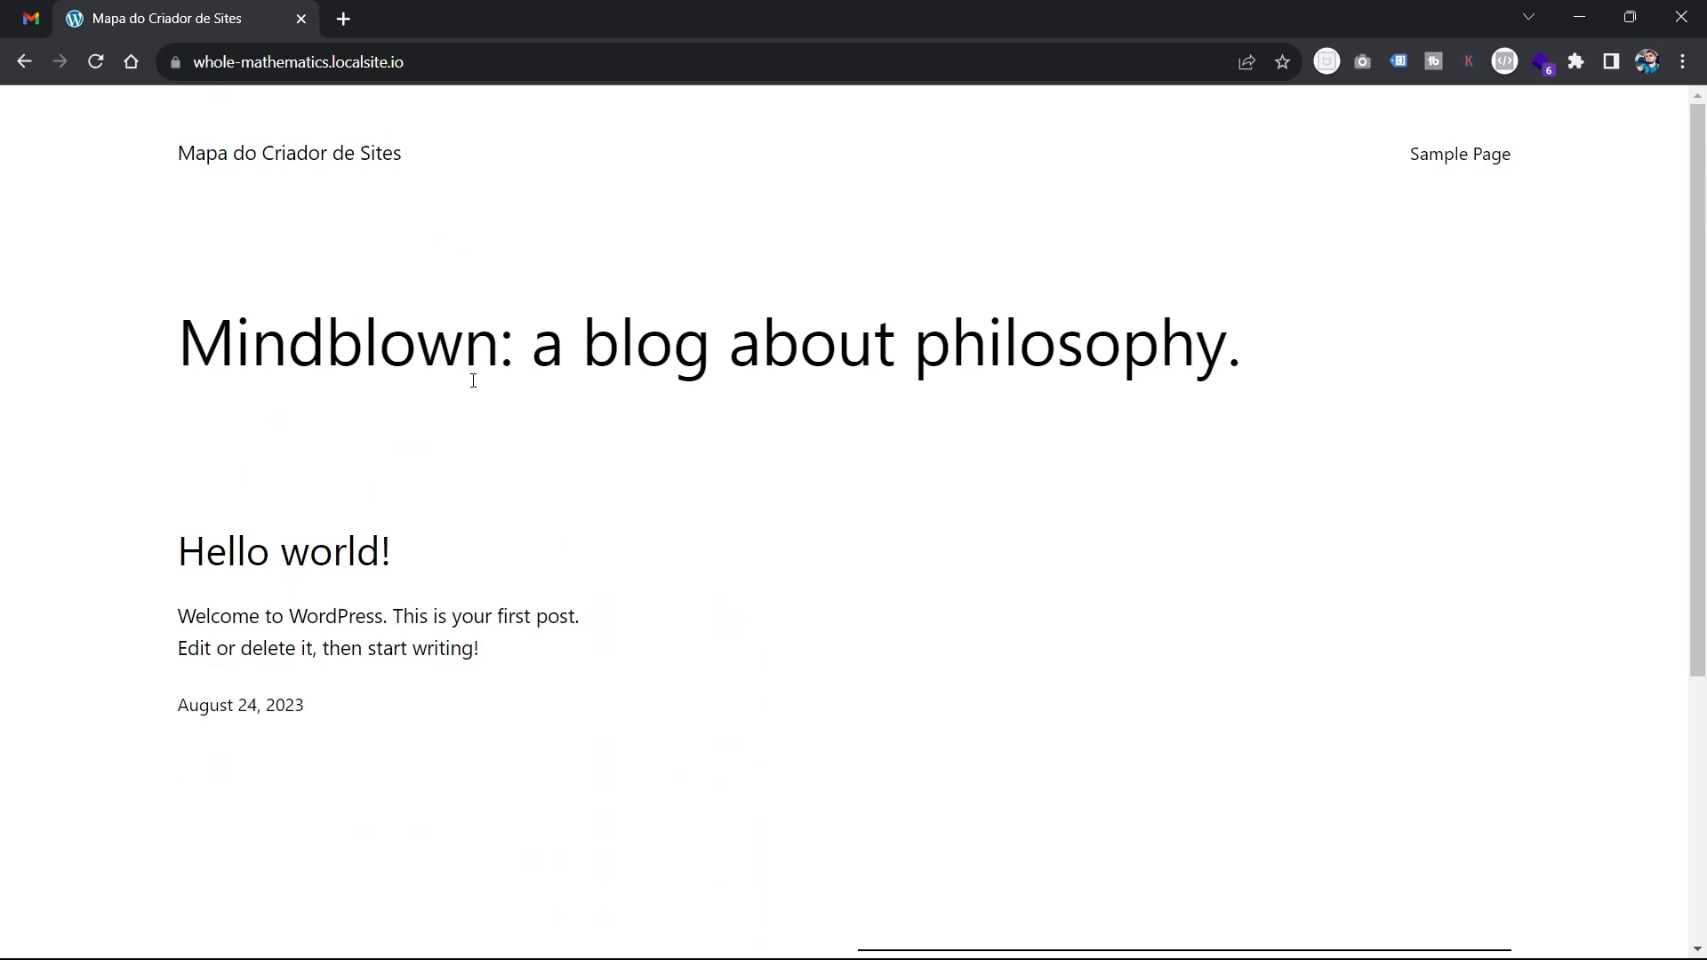
Disable the Live Link in Local and confirm the reloaded localsite.io address in Chrome shows a 404.
key(alt+Tab)
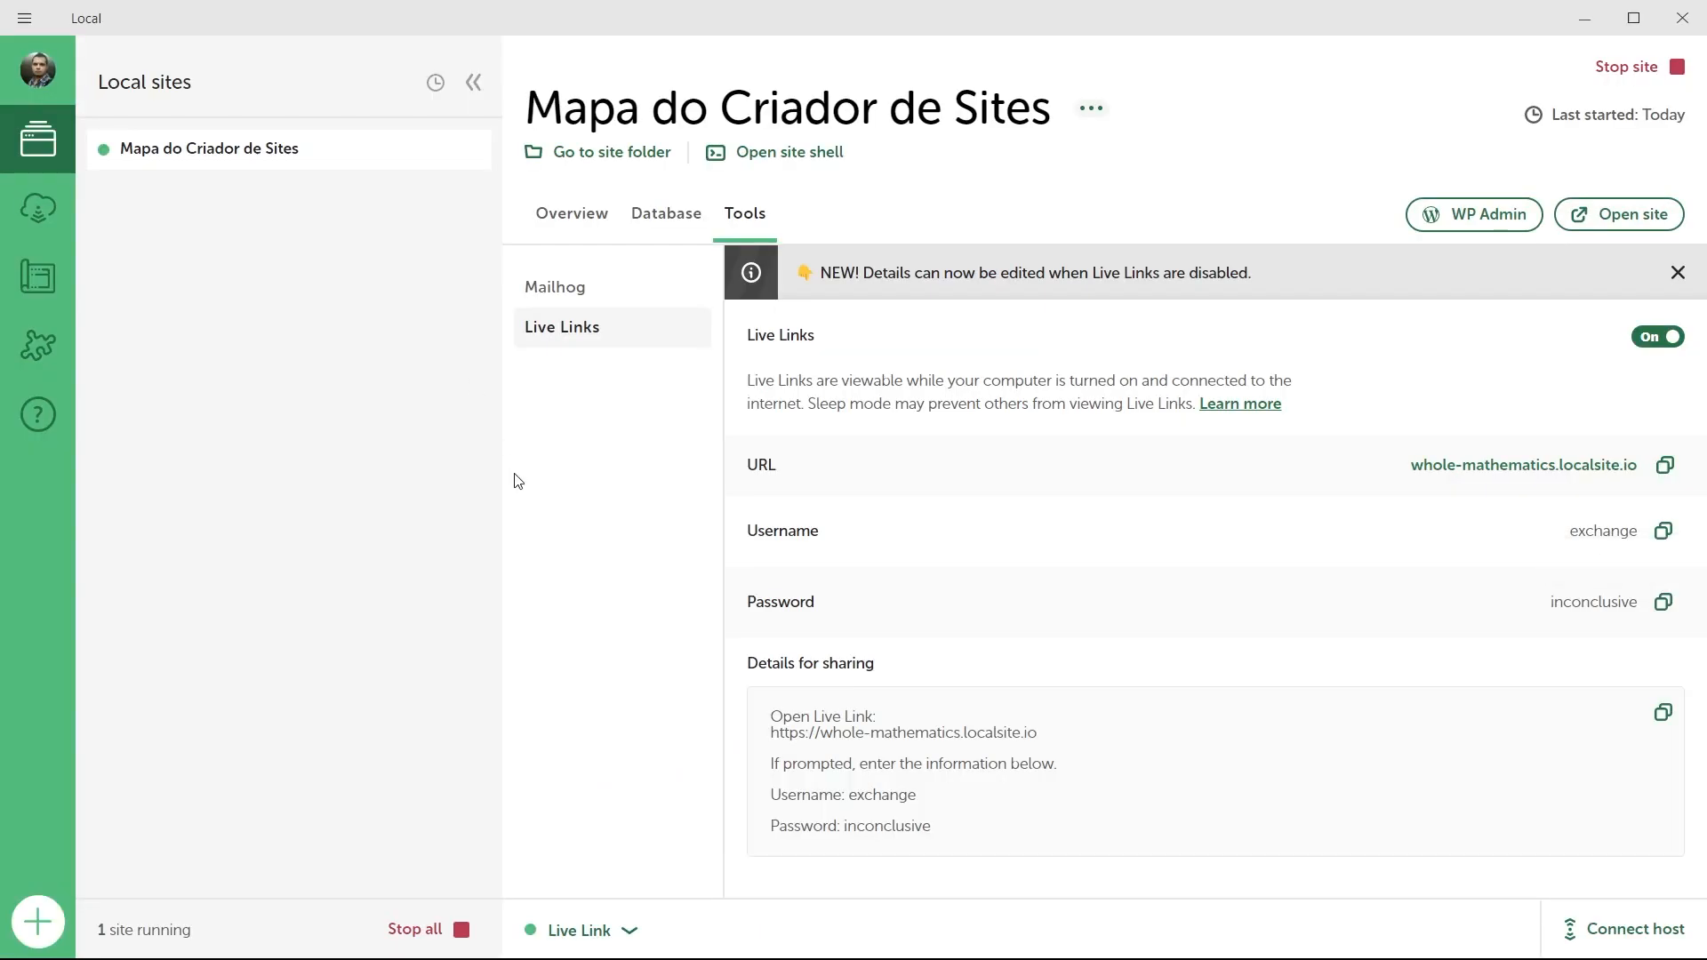
click(630, 935)
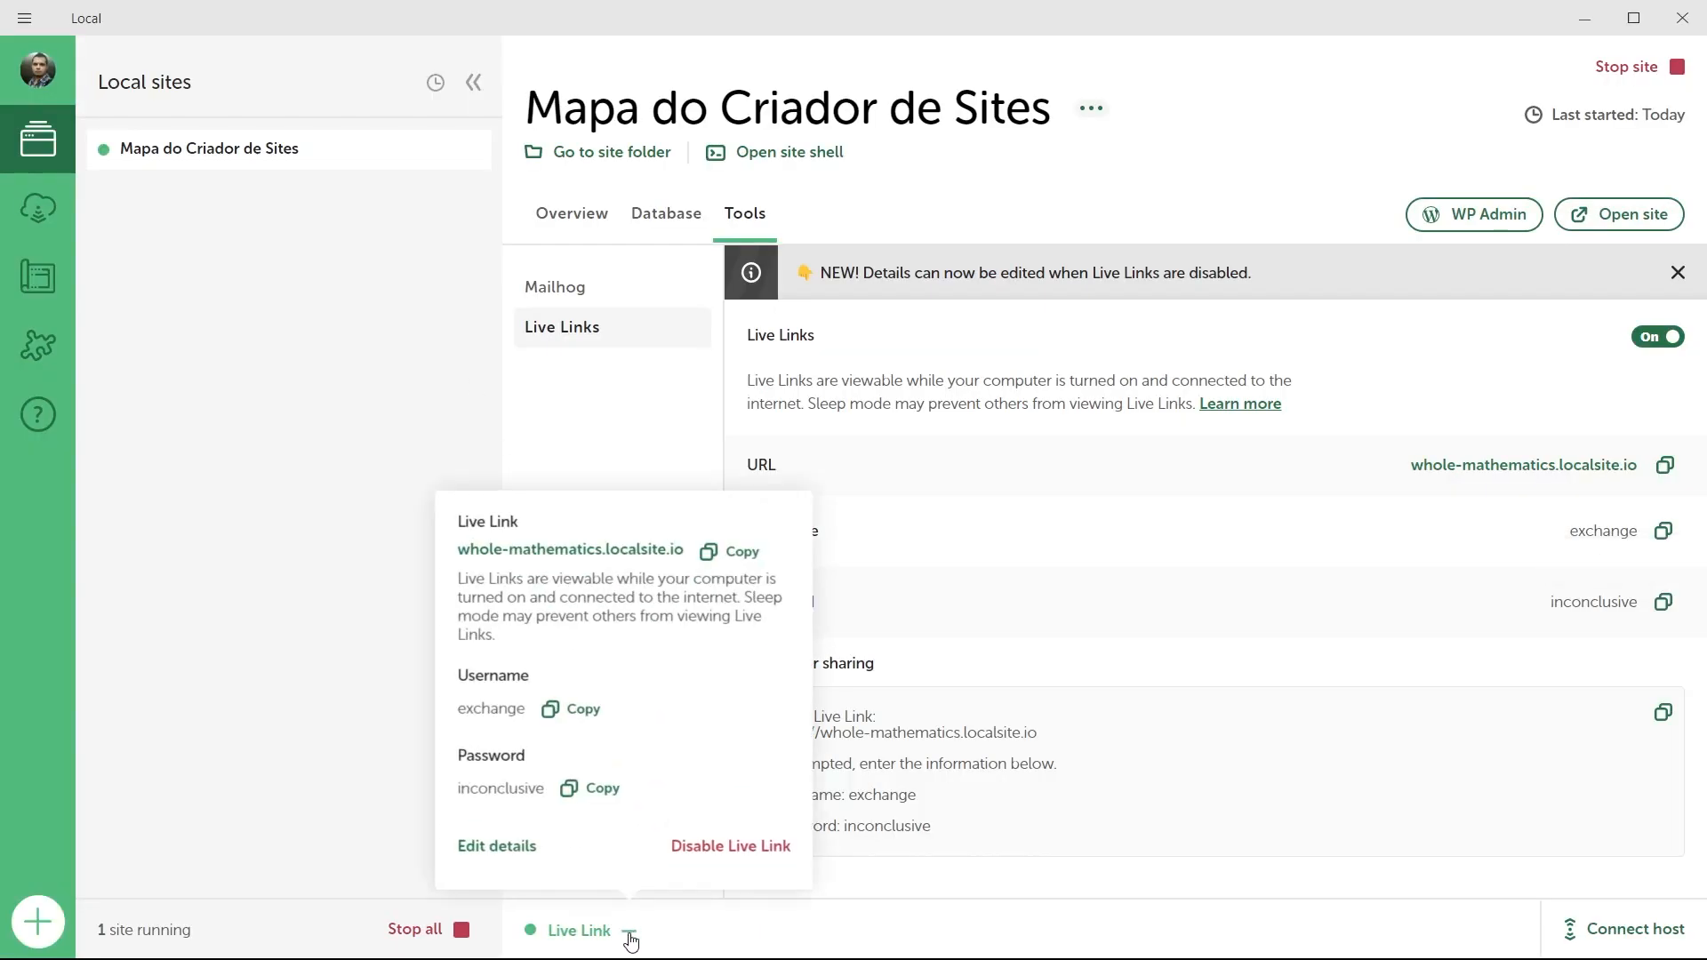
click(704, 850)
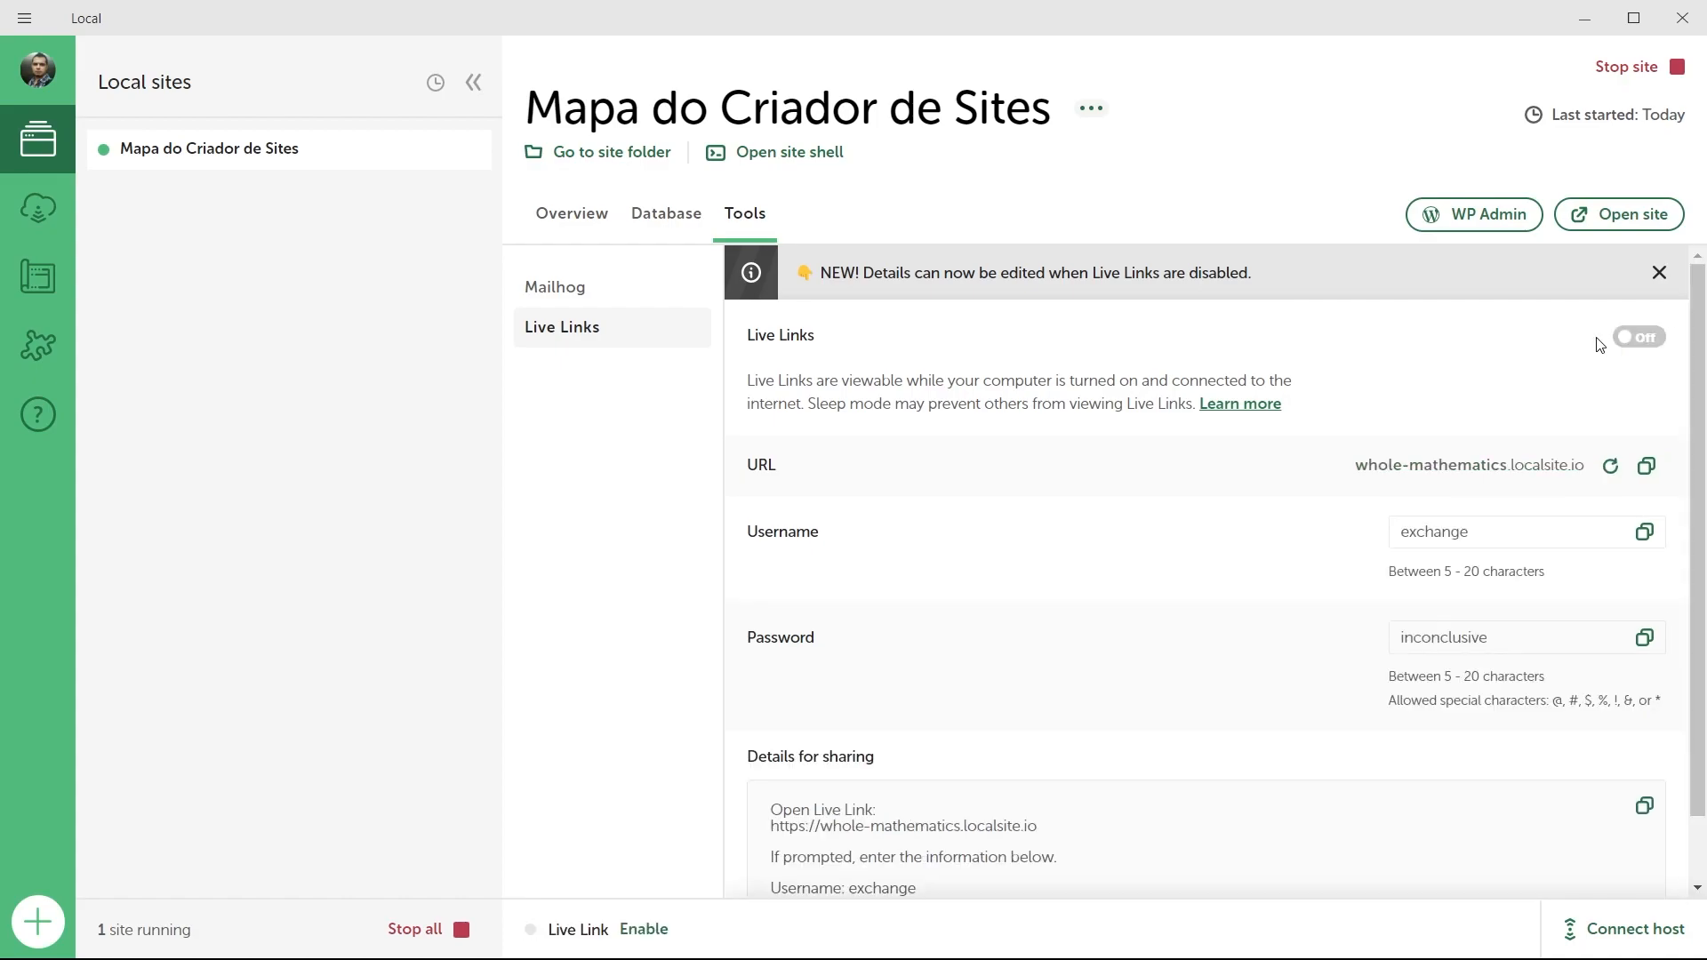
key(alt+Tab)
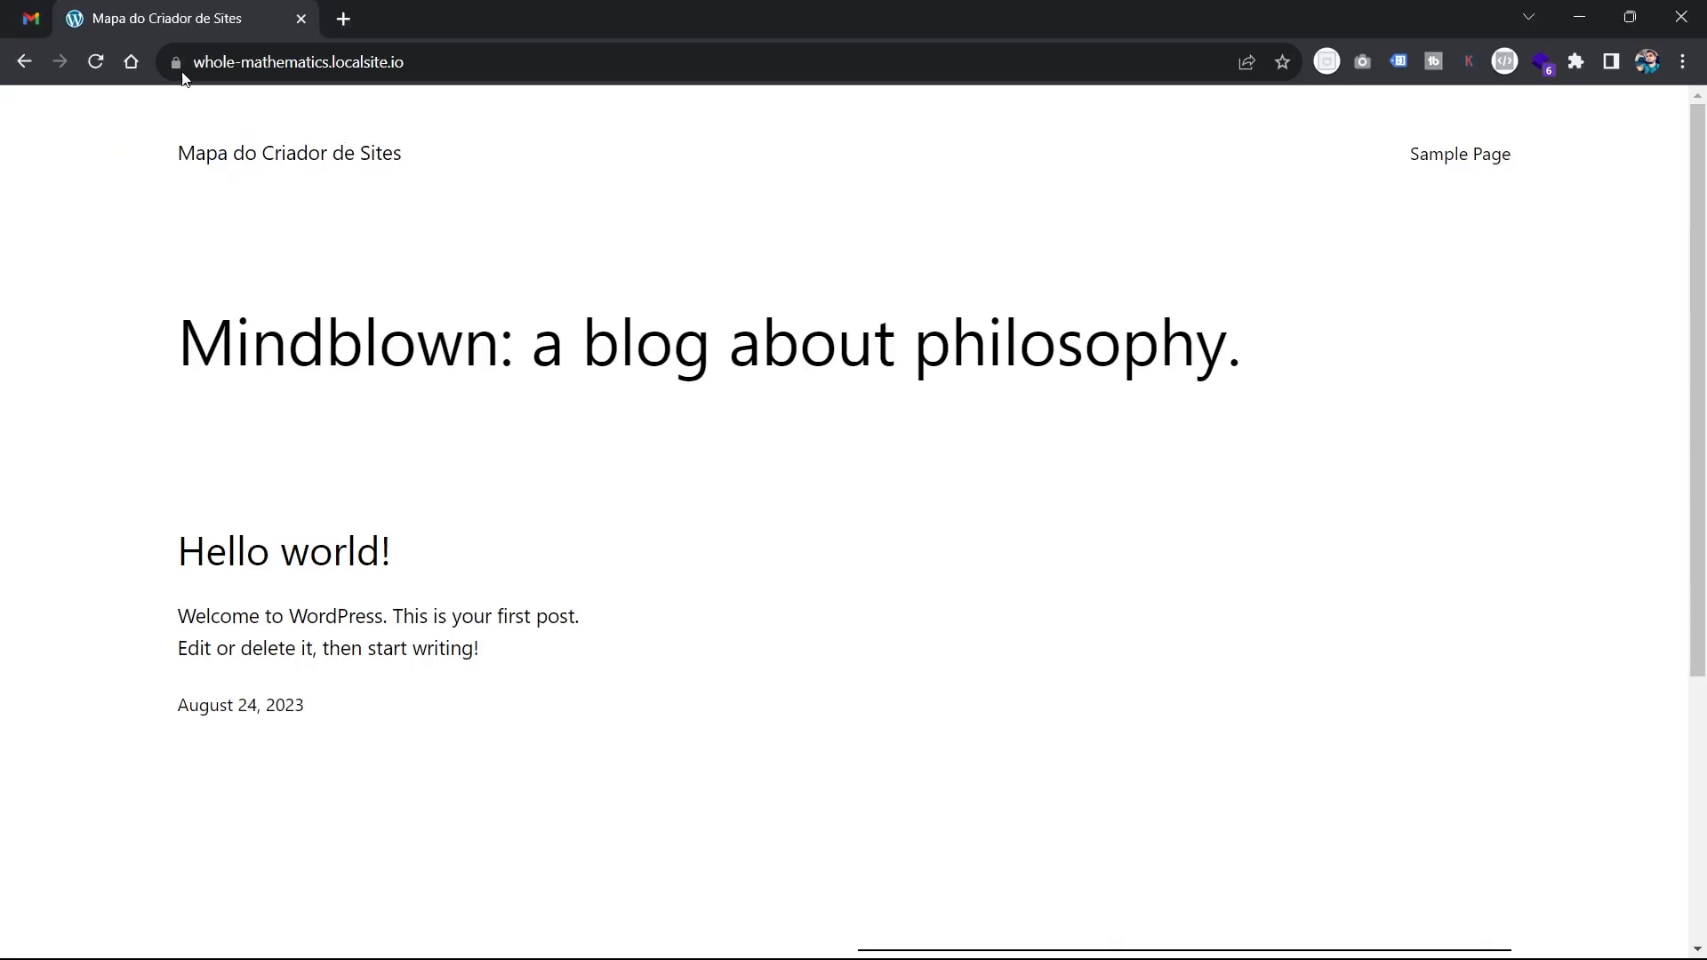
click(95, 64)
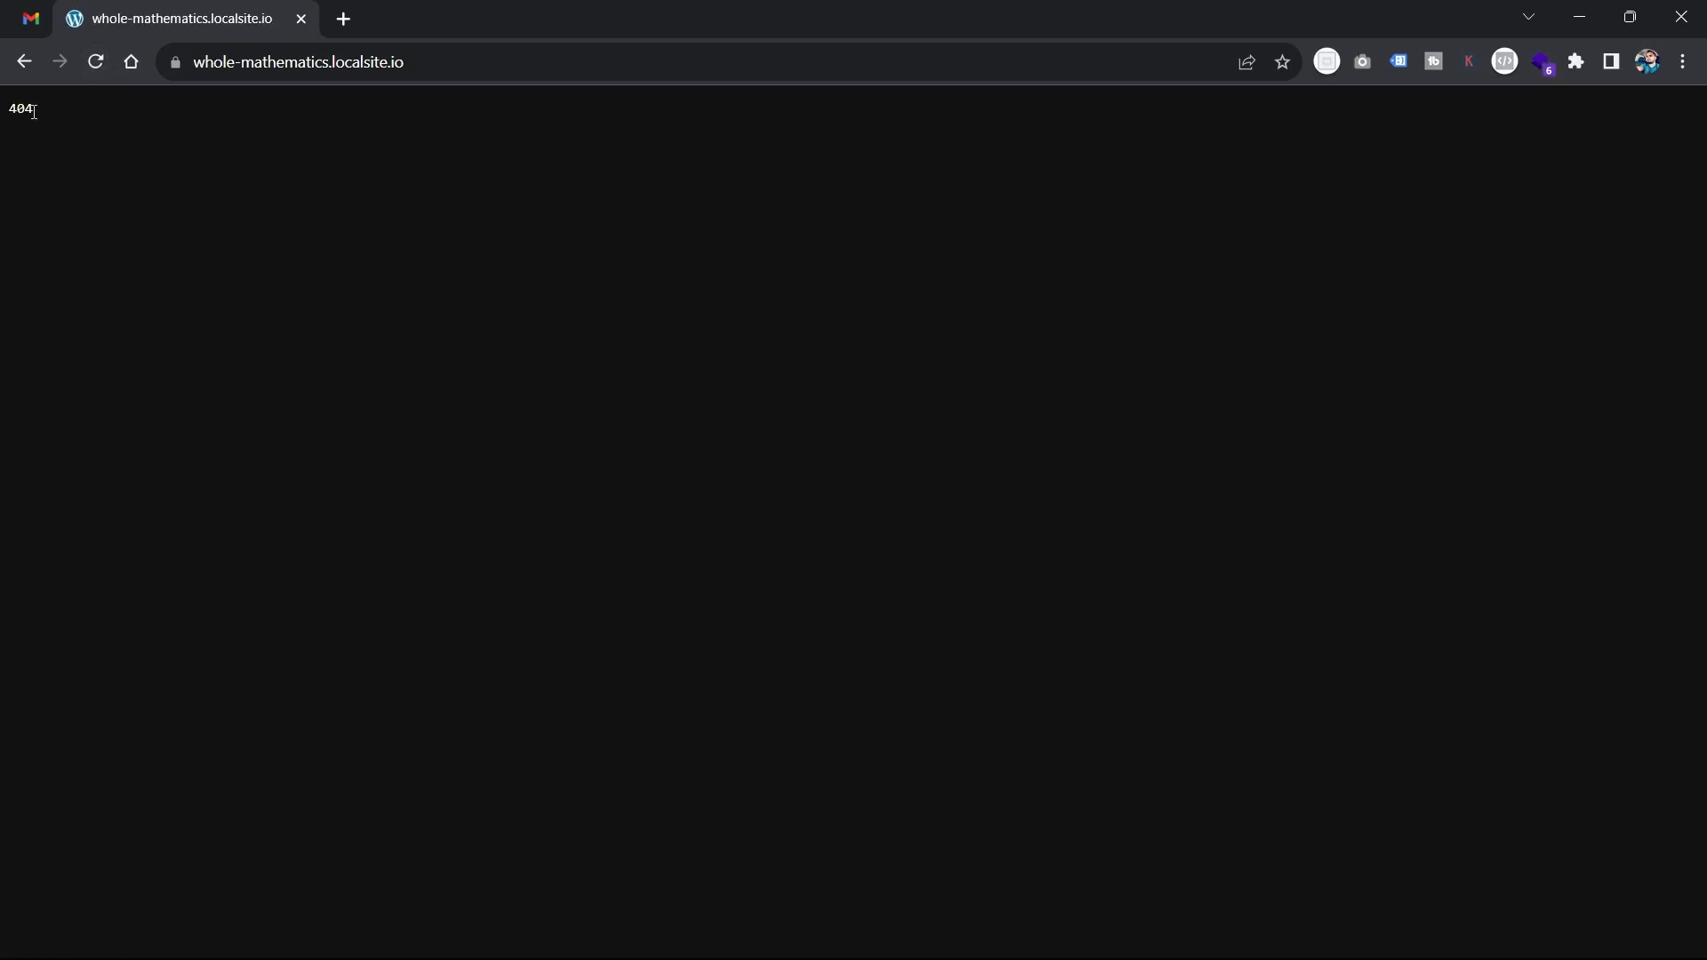
key(alt+Tab)
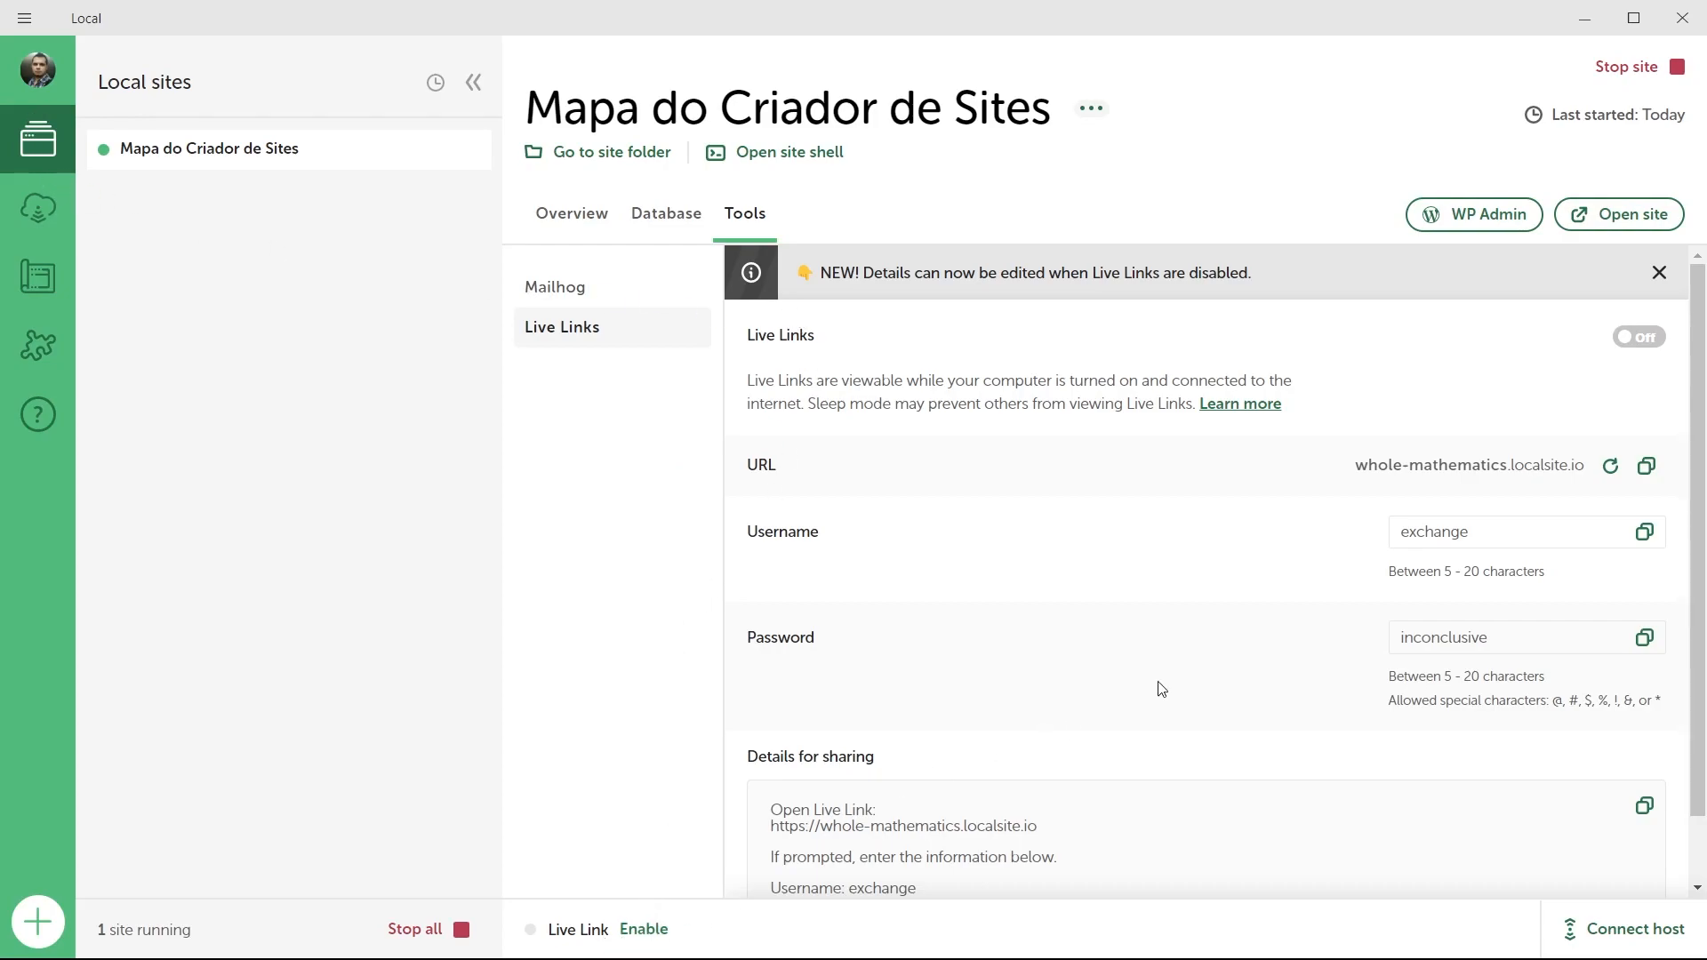
Overwrite the Live Link username with 'username' and replace the password with a new one.
drag(1471, 532, 1401, 533)
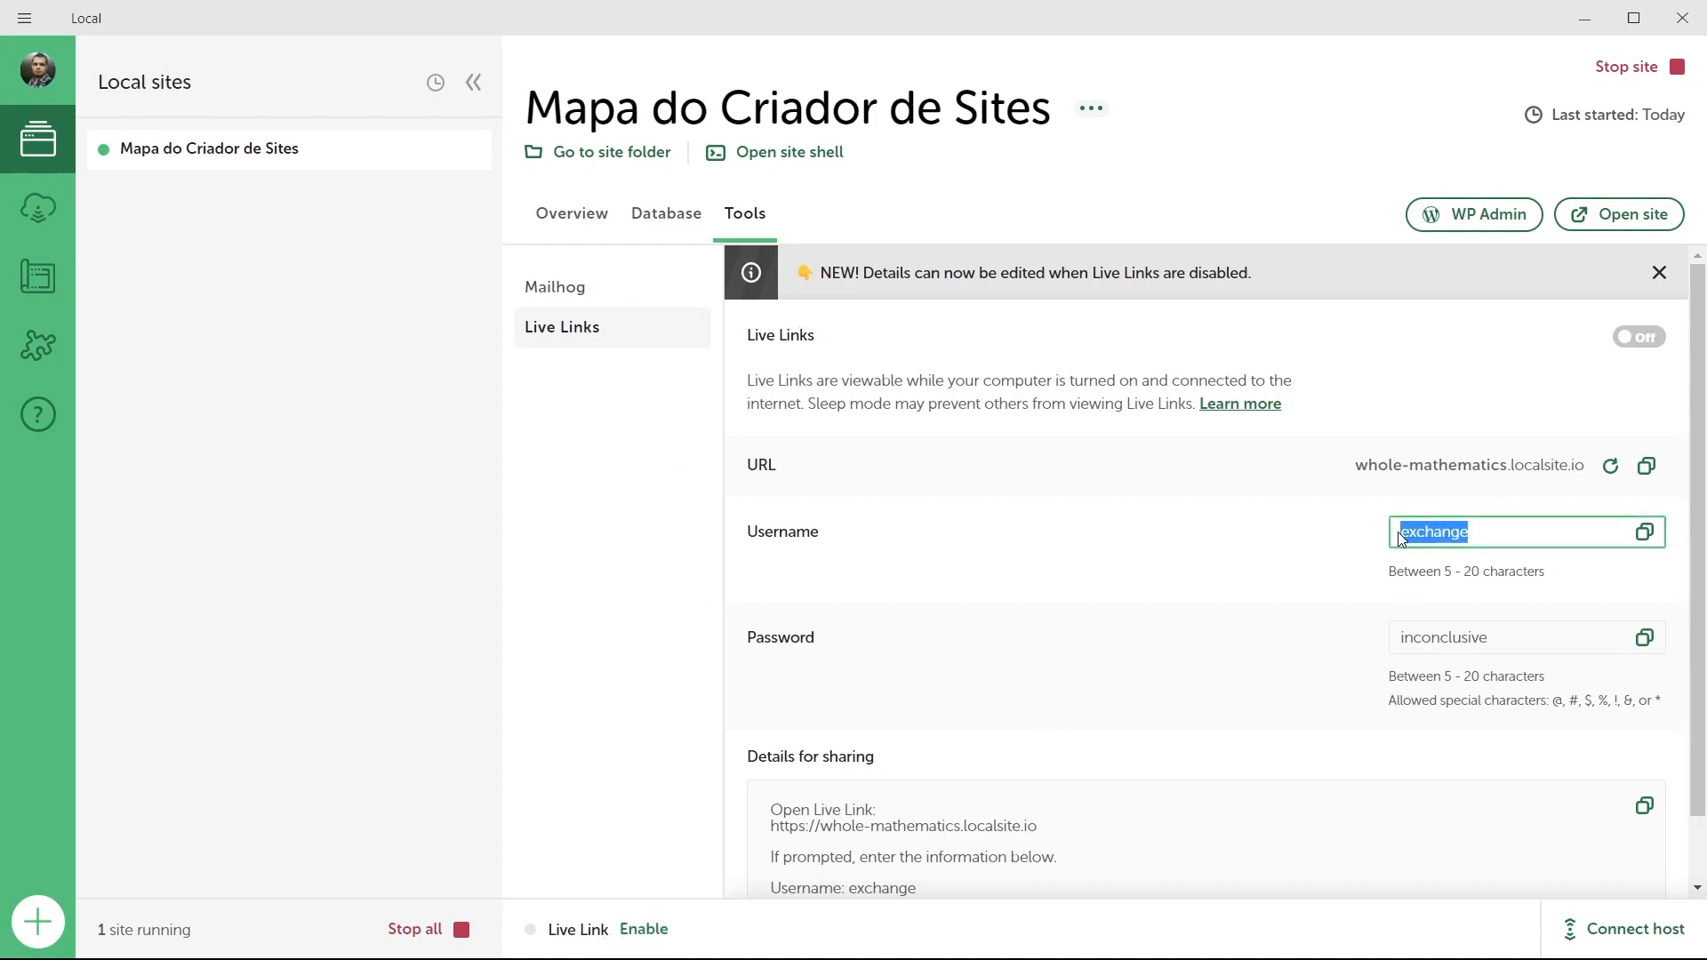
drag(1484, 630, 1398, 636)
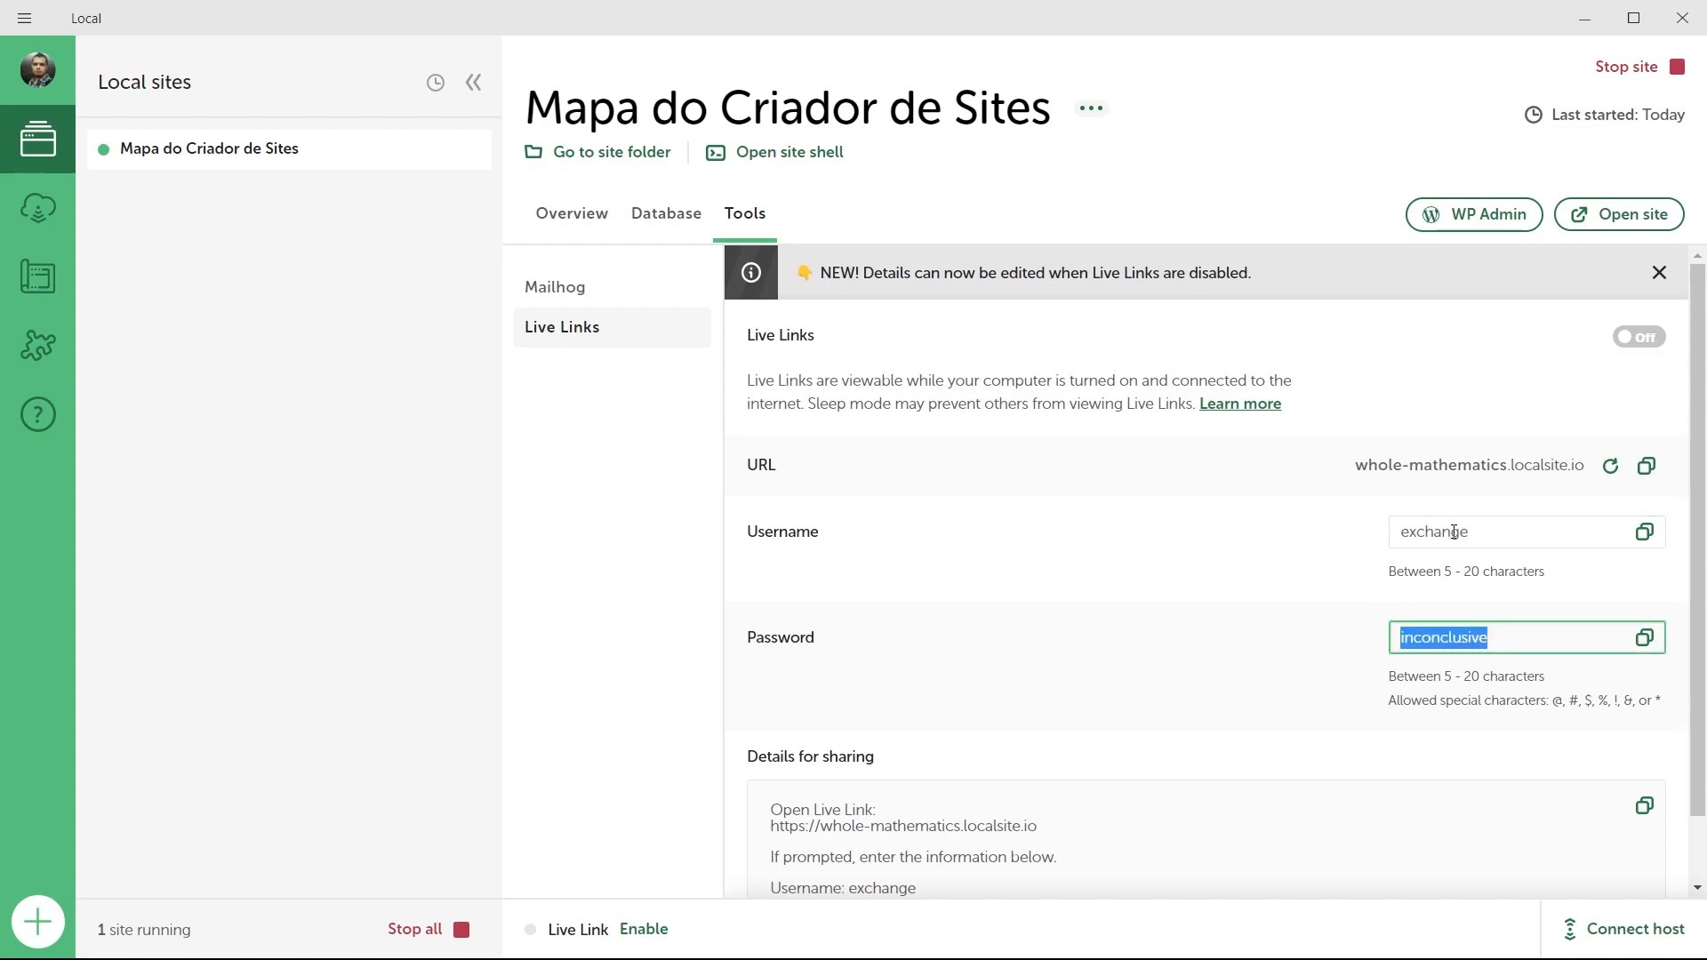
drag(1471, 532, 1355, 533)
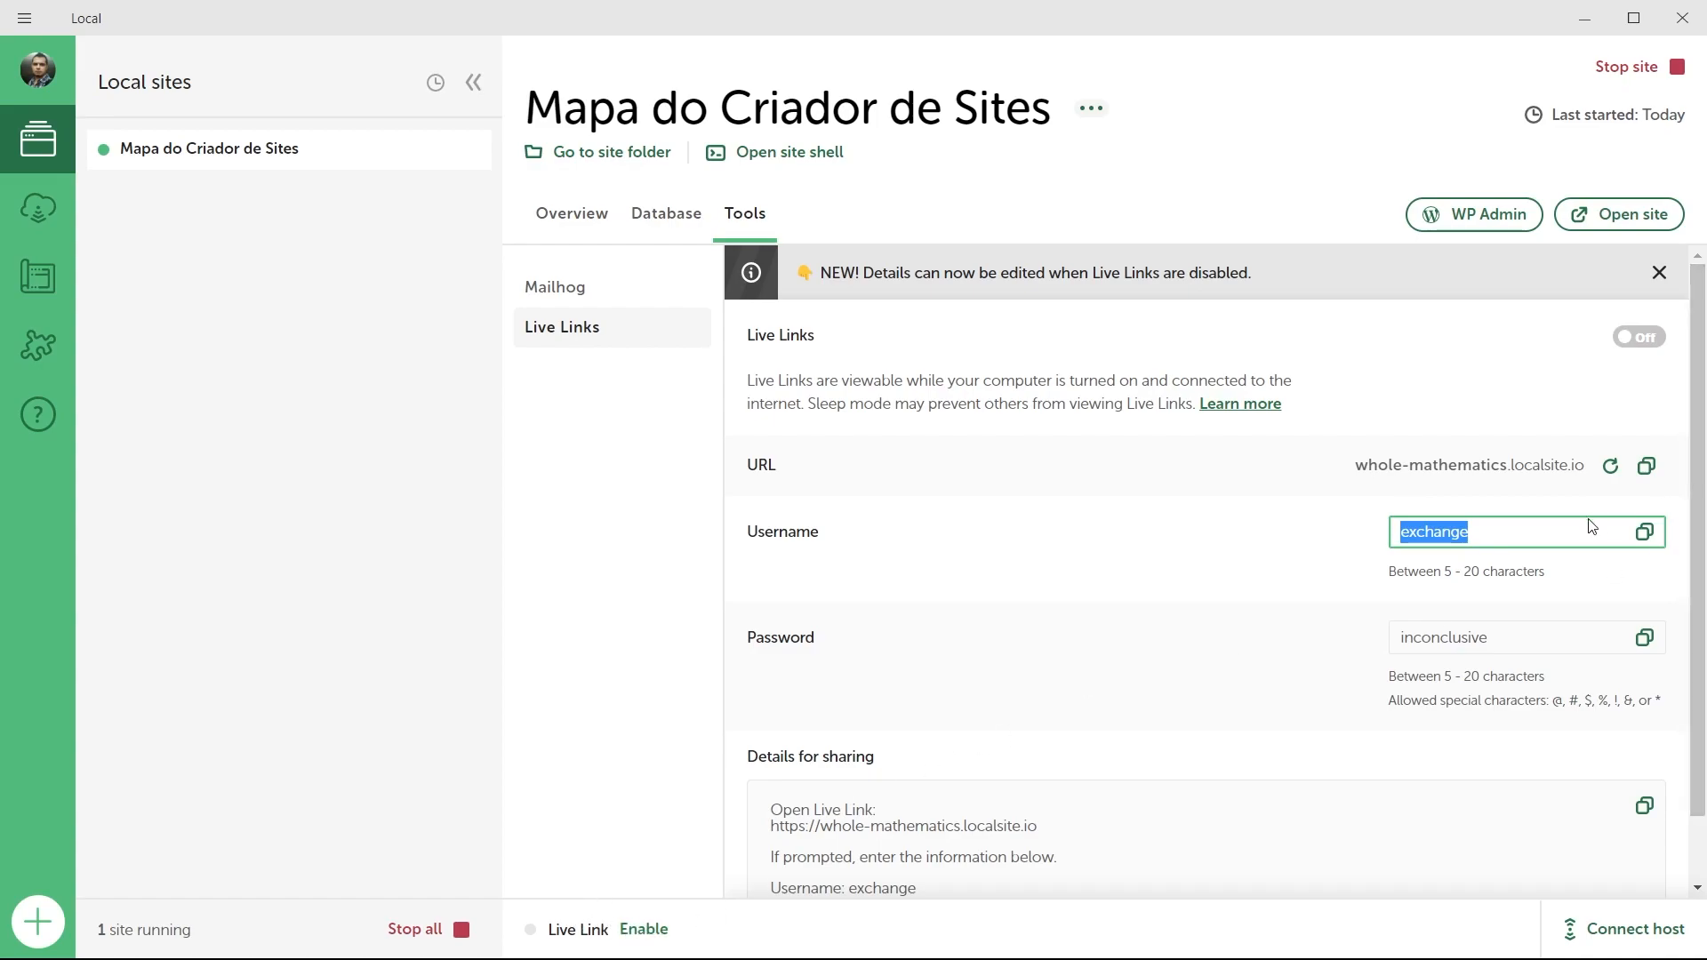
click(1466, 527)
drag(1468, 531, 1299, 531)
text(user)
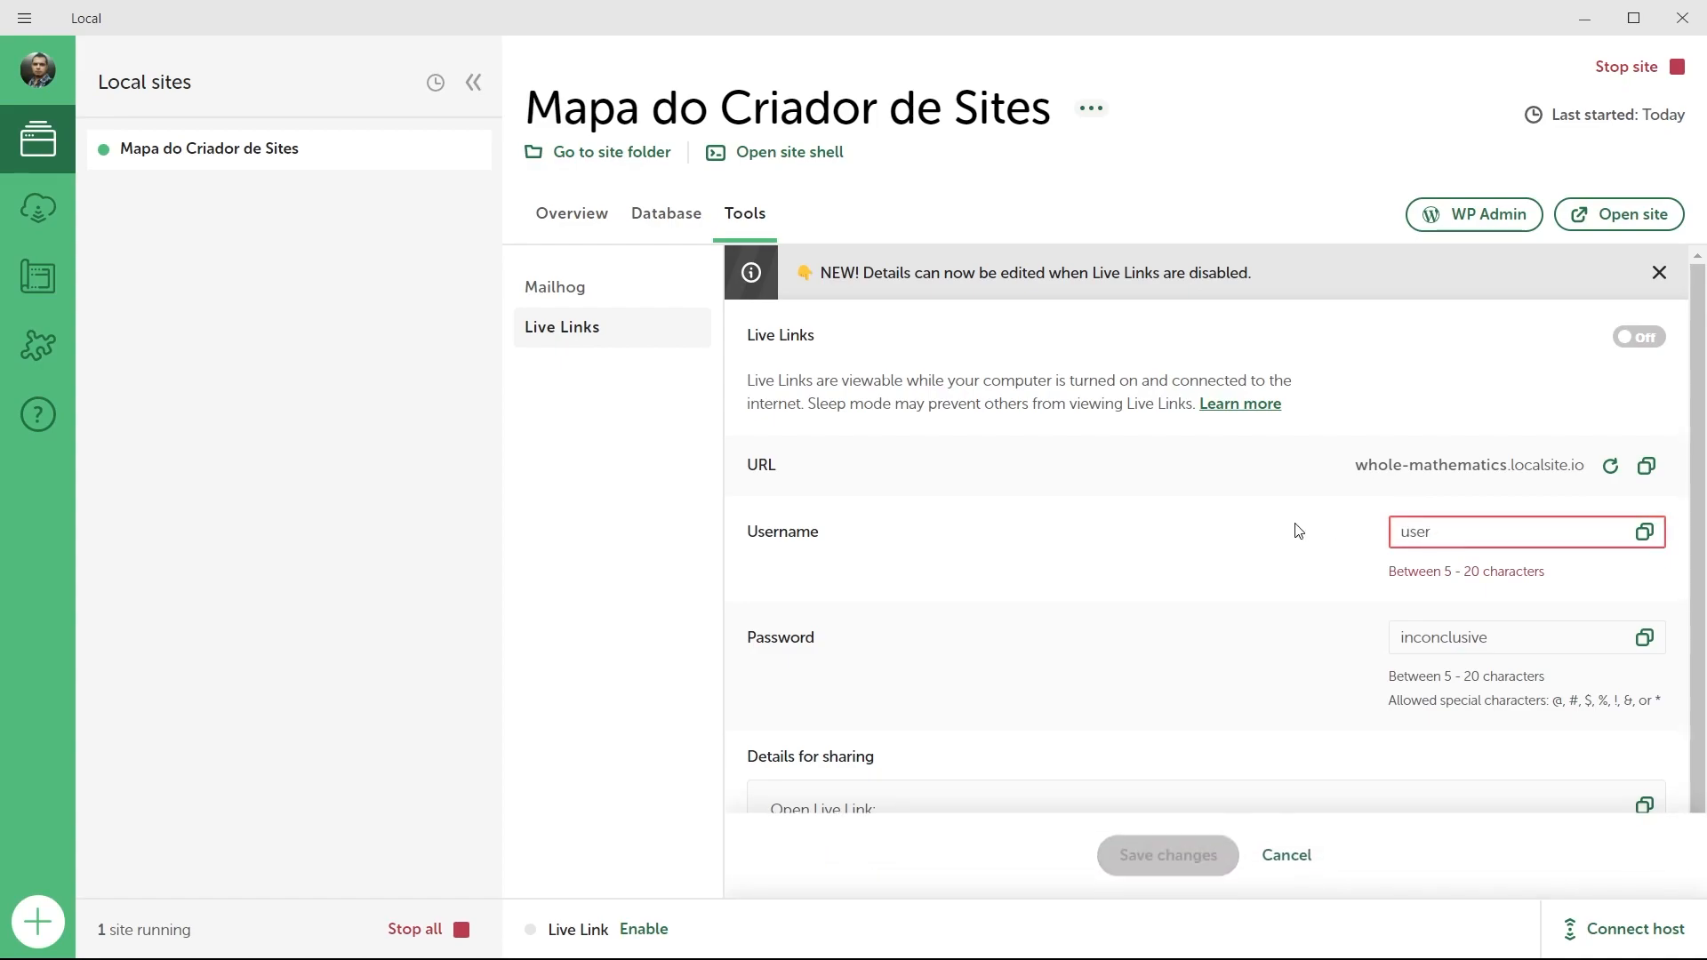
click(1454, 633)
drag(1478, 633, 1343, 636)
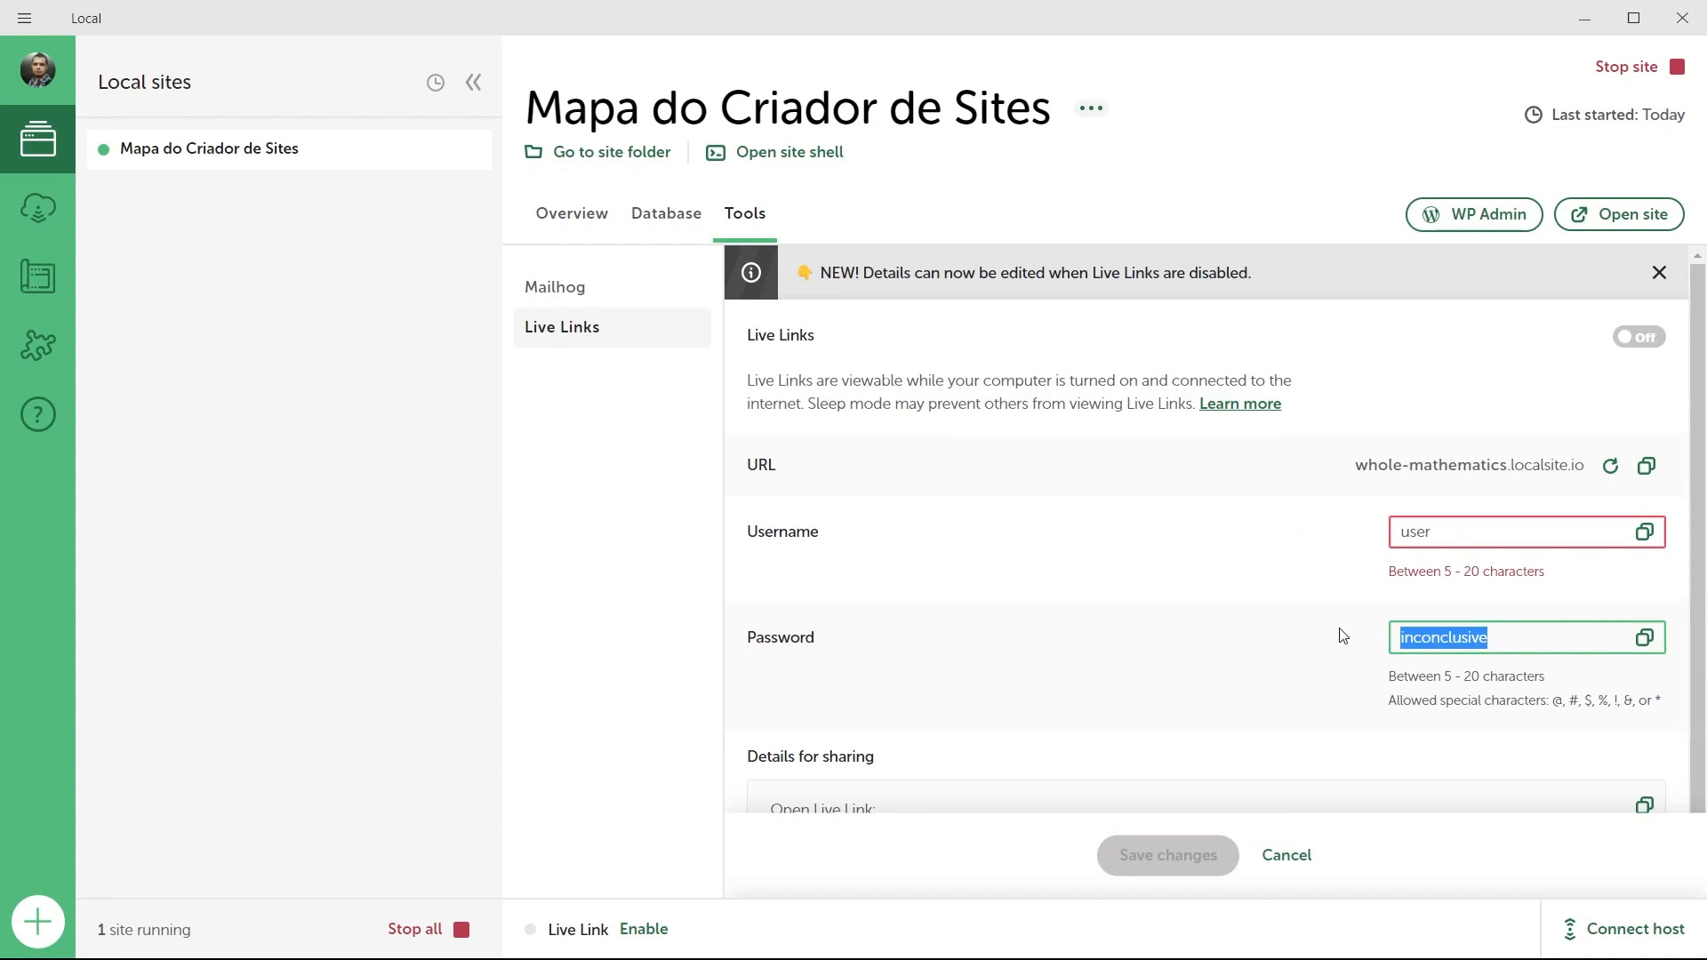
text(pass)
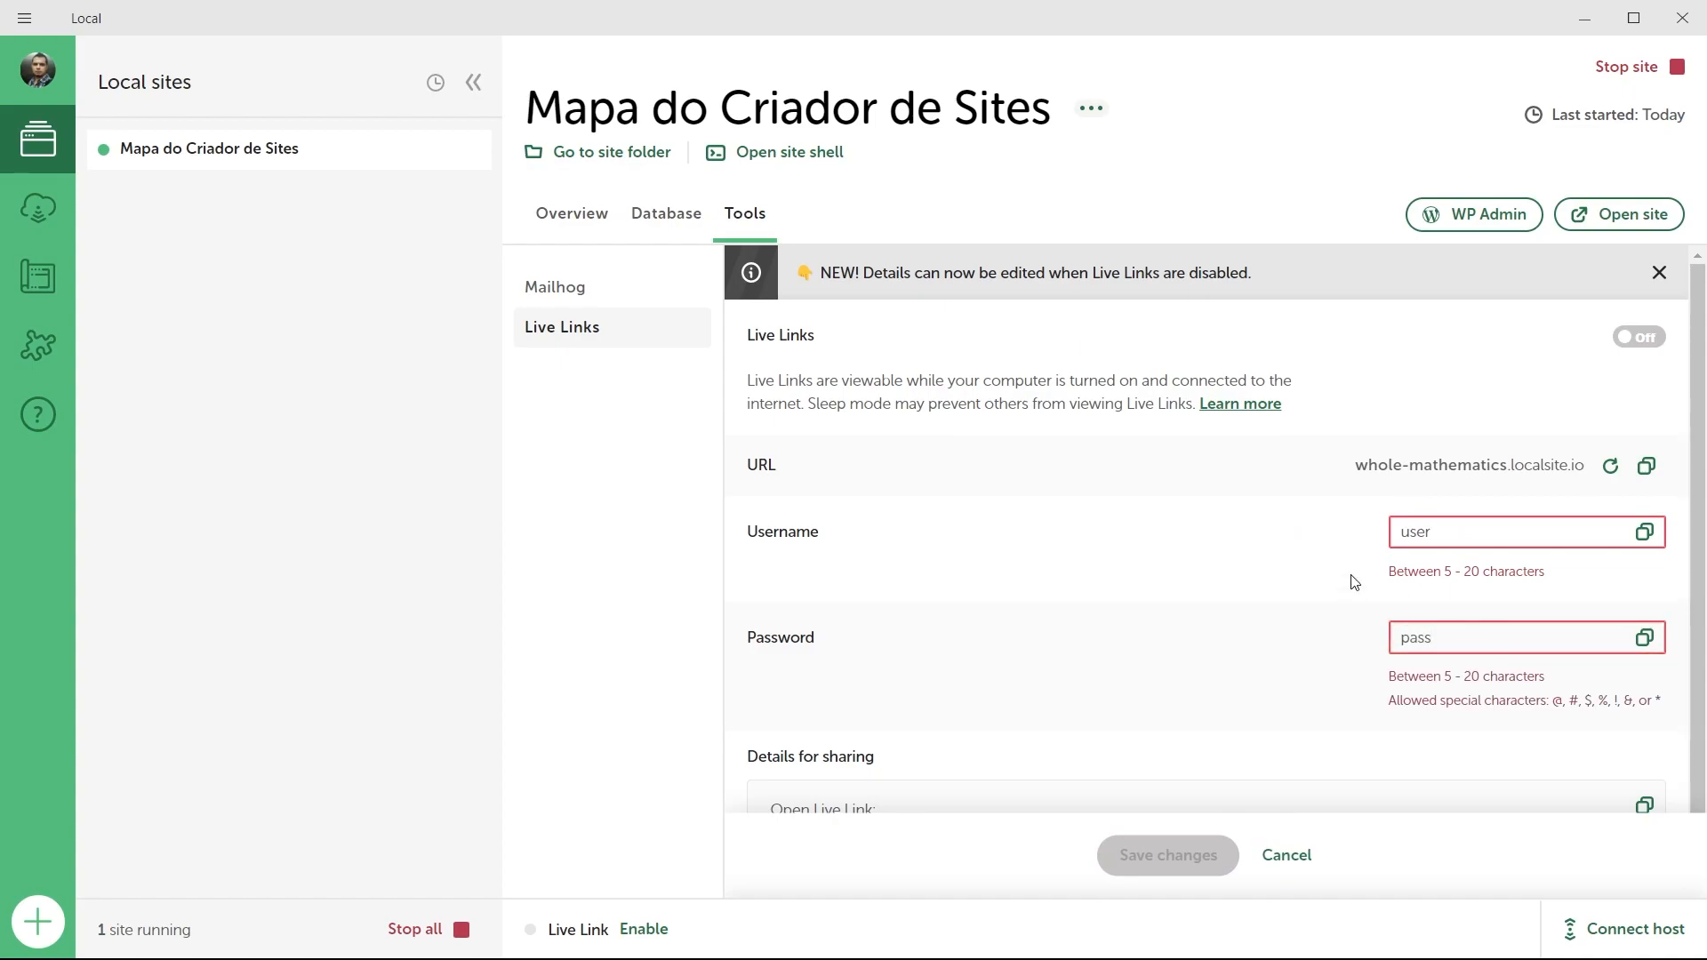
click(1460, 532)
text(username)
click(1463, 639)
text(pass)
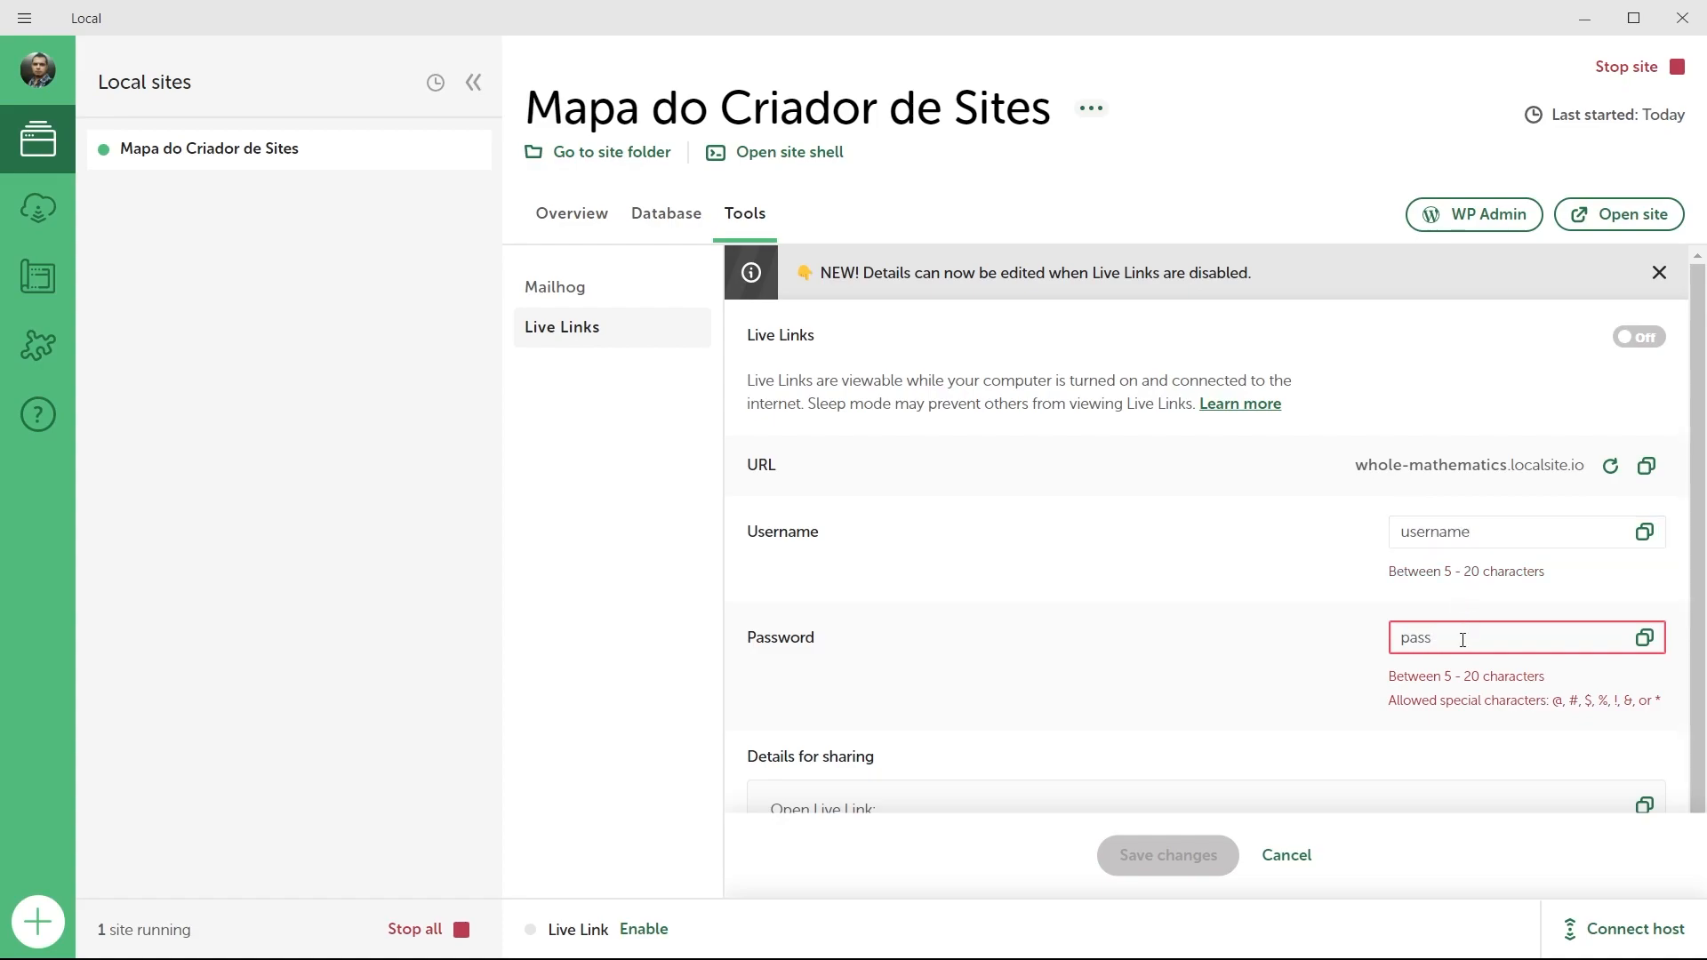
text(word)
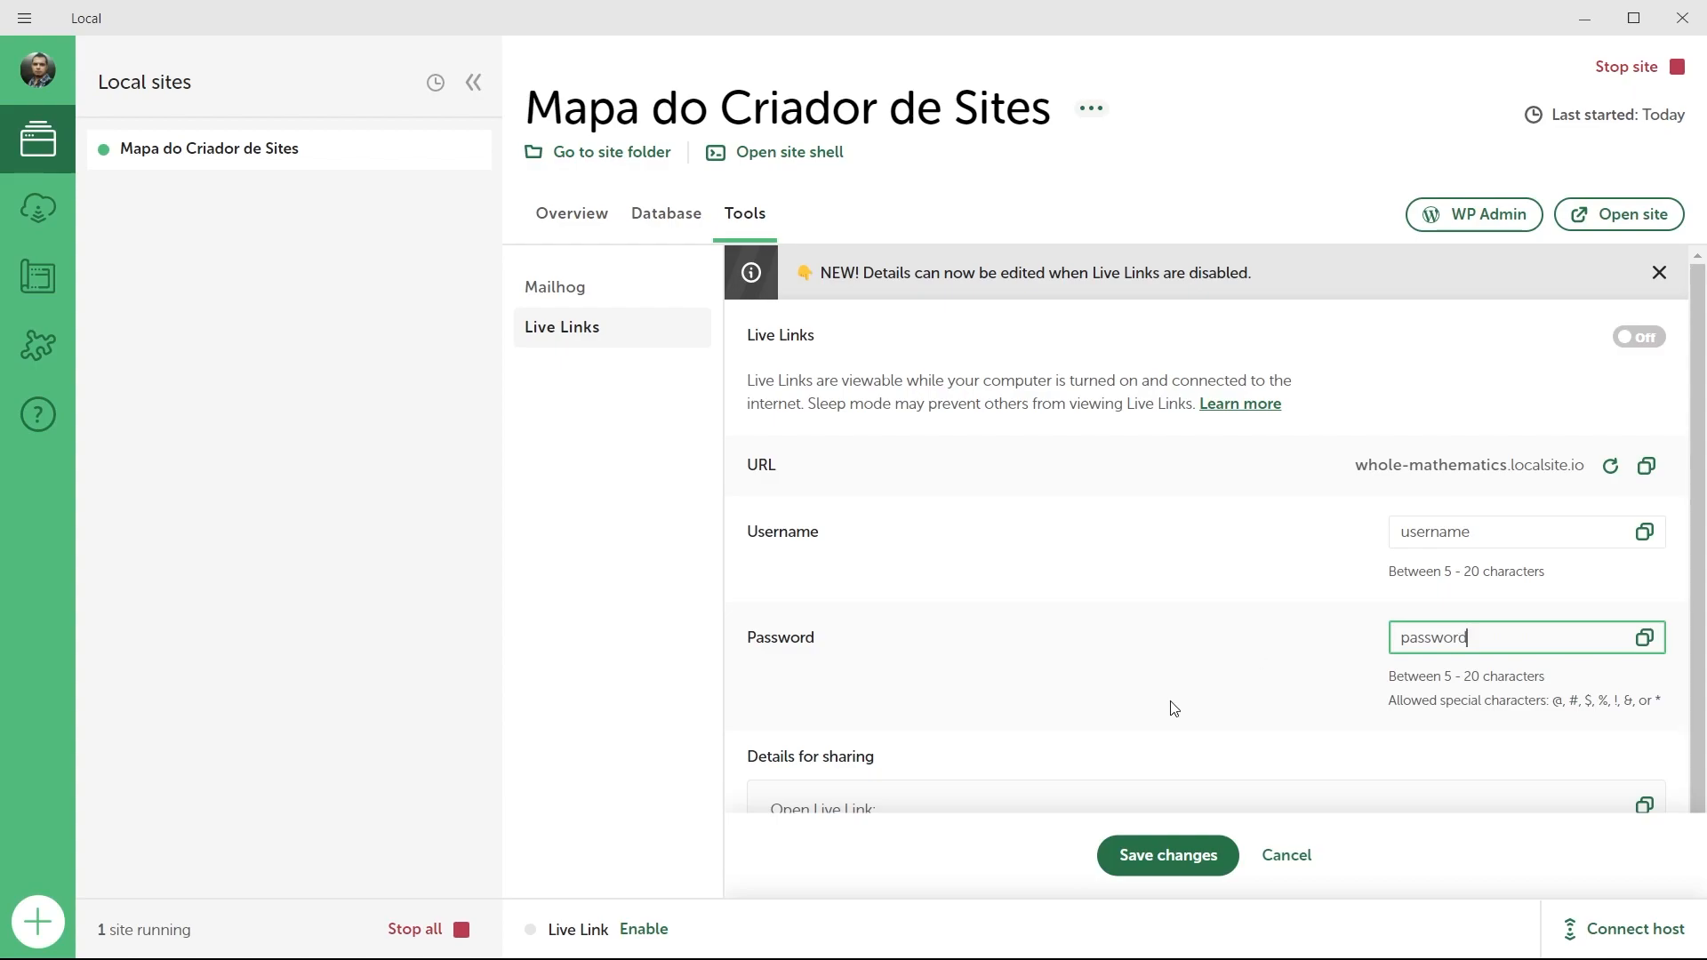
Save the new credentials, turn the Live Link back on, and copy its URL.
click(1158, 856)
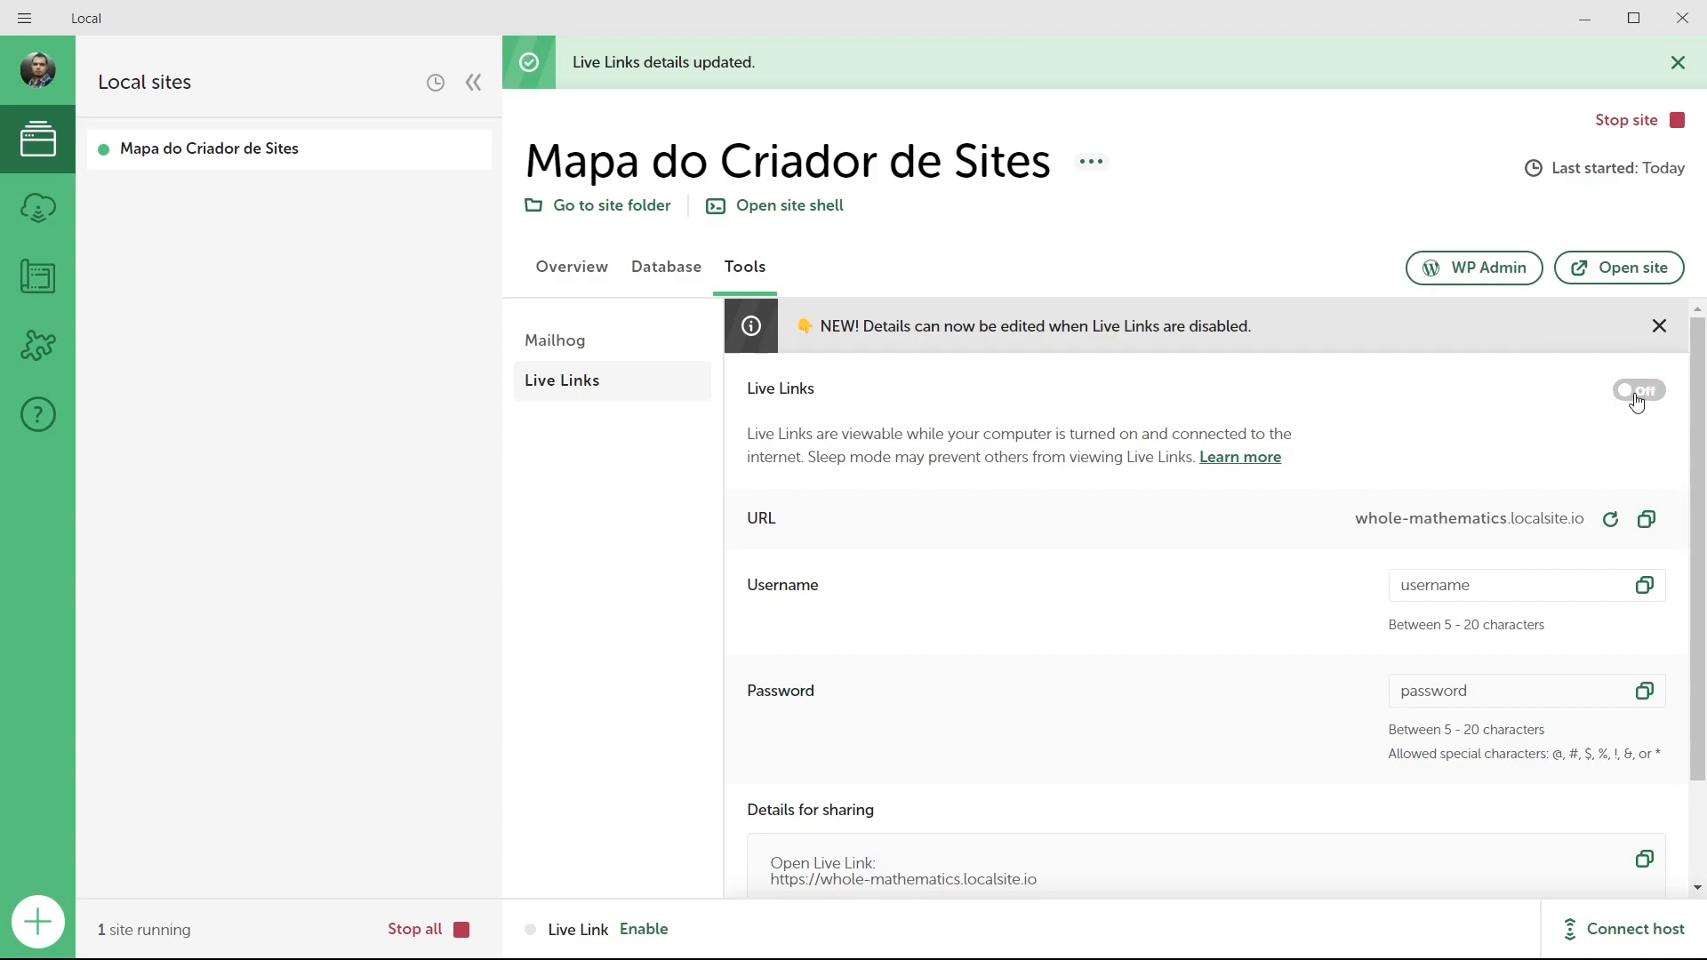
click(648, 933)
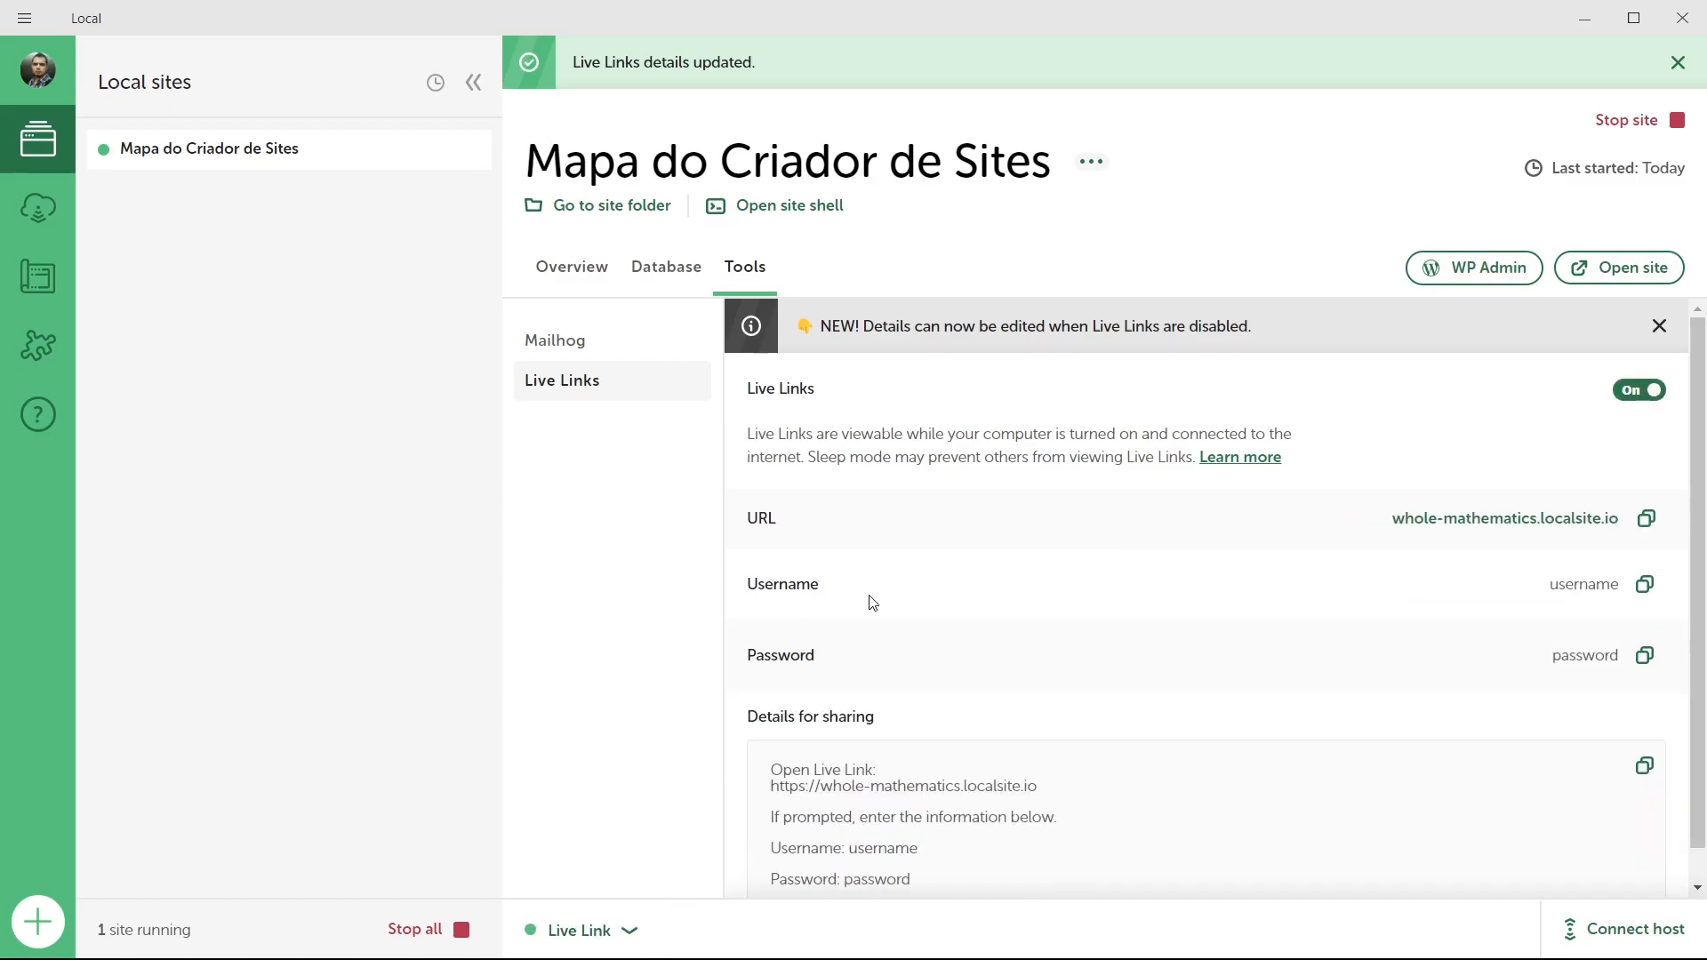
click(1650, 520)
Reload the Live Link in Chrome, sign in with the new username and password, then return to Local.
key(alt+Tab)
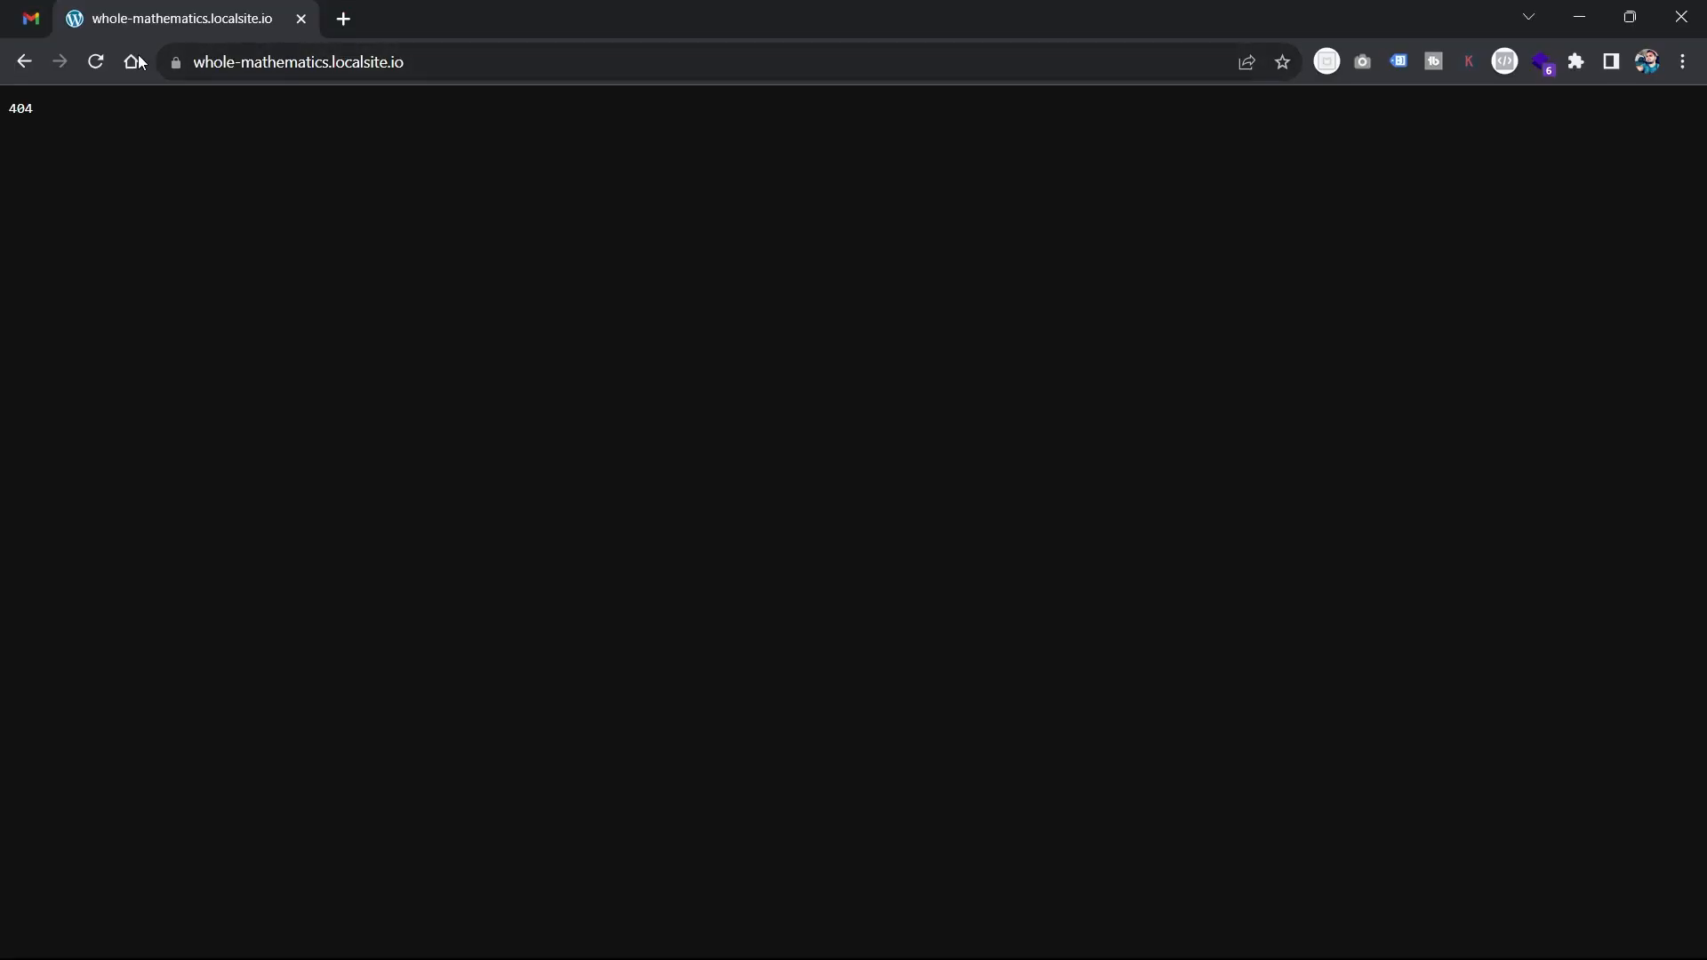
click(96, 61)
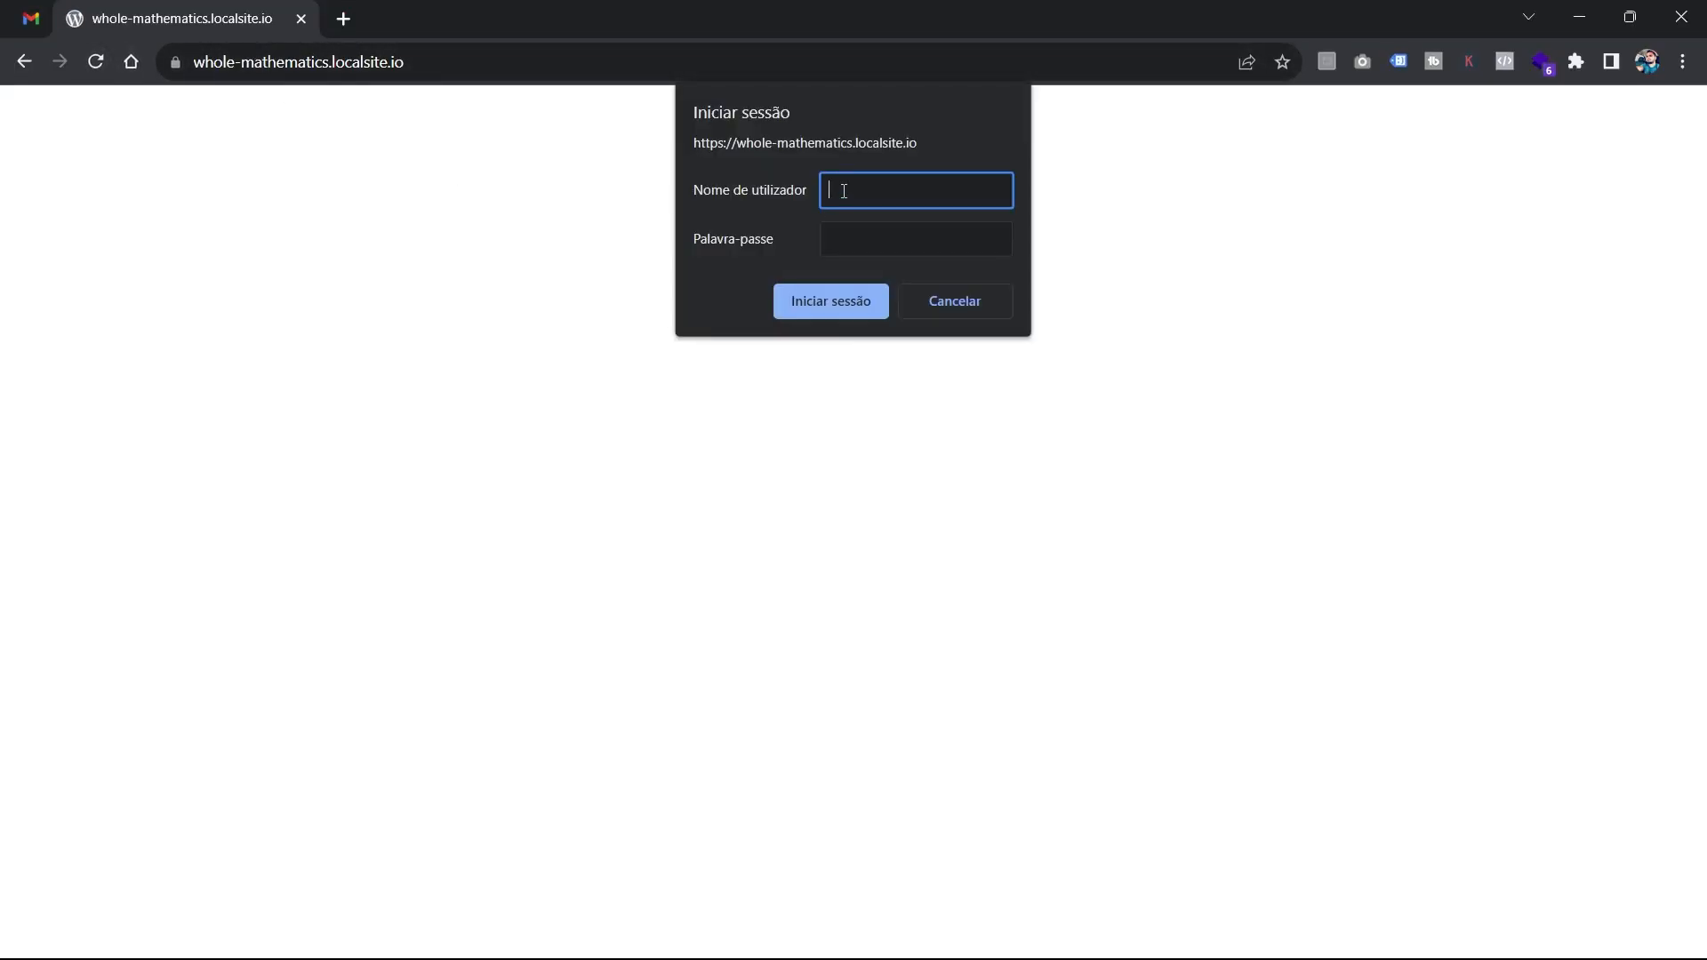
text(username)
key(Tab)
text(password)
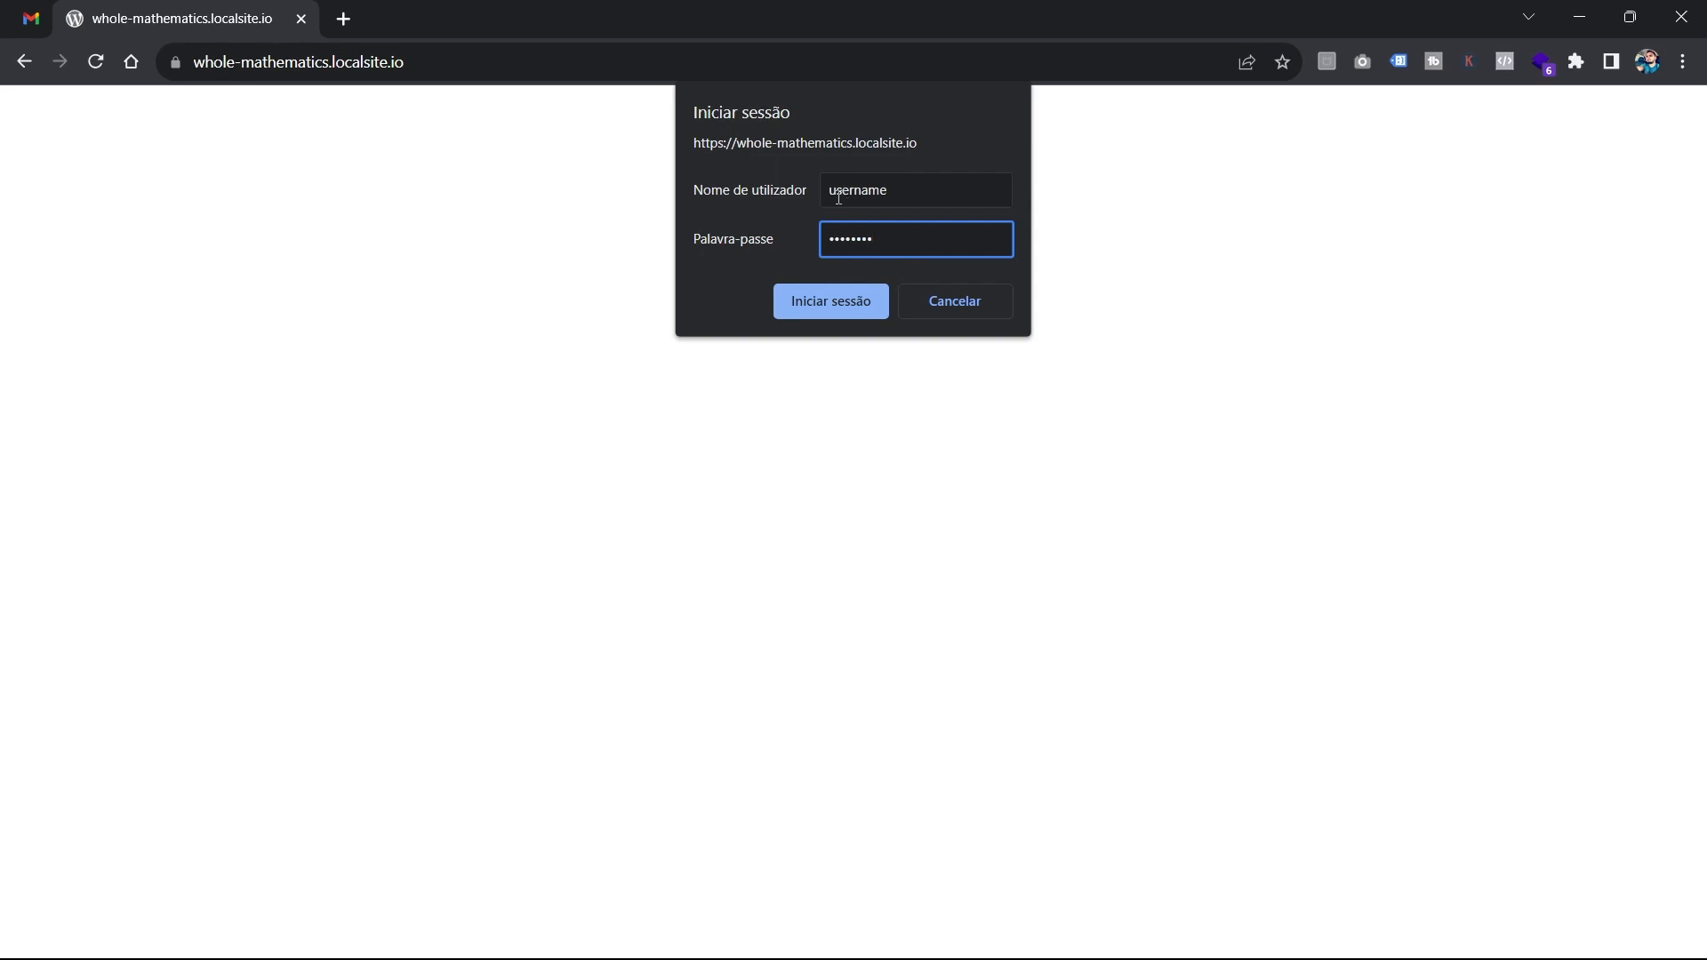
click(792, 304)
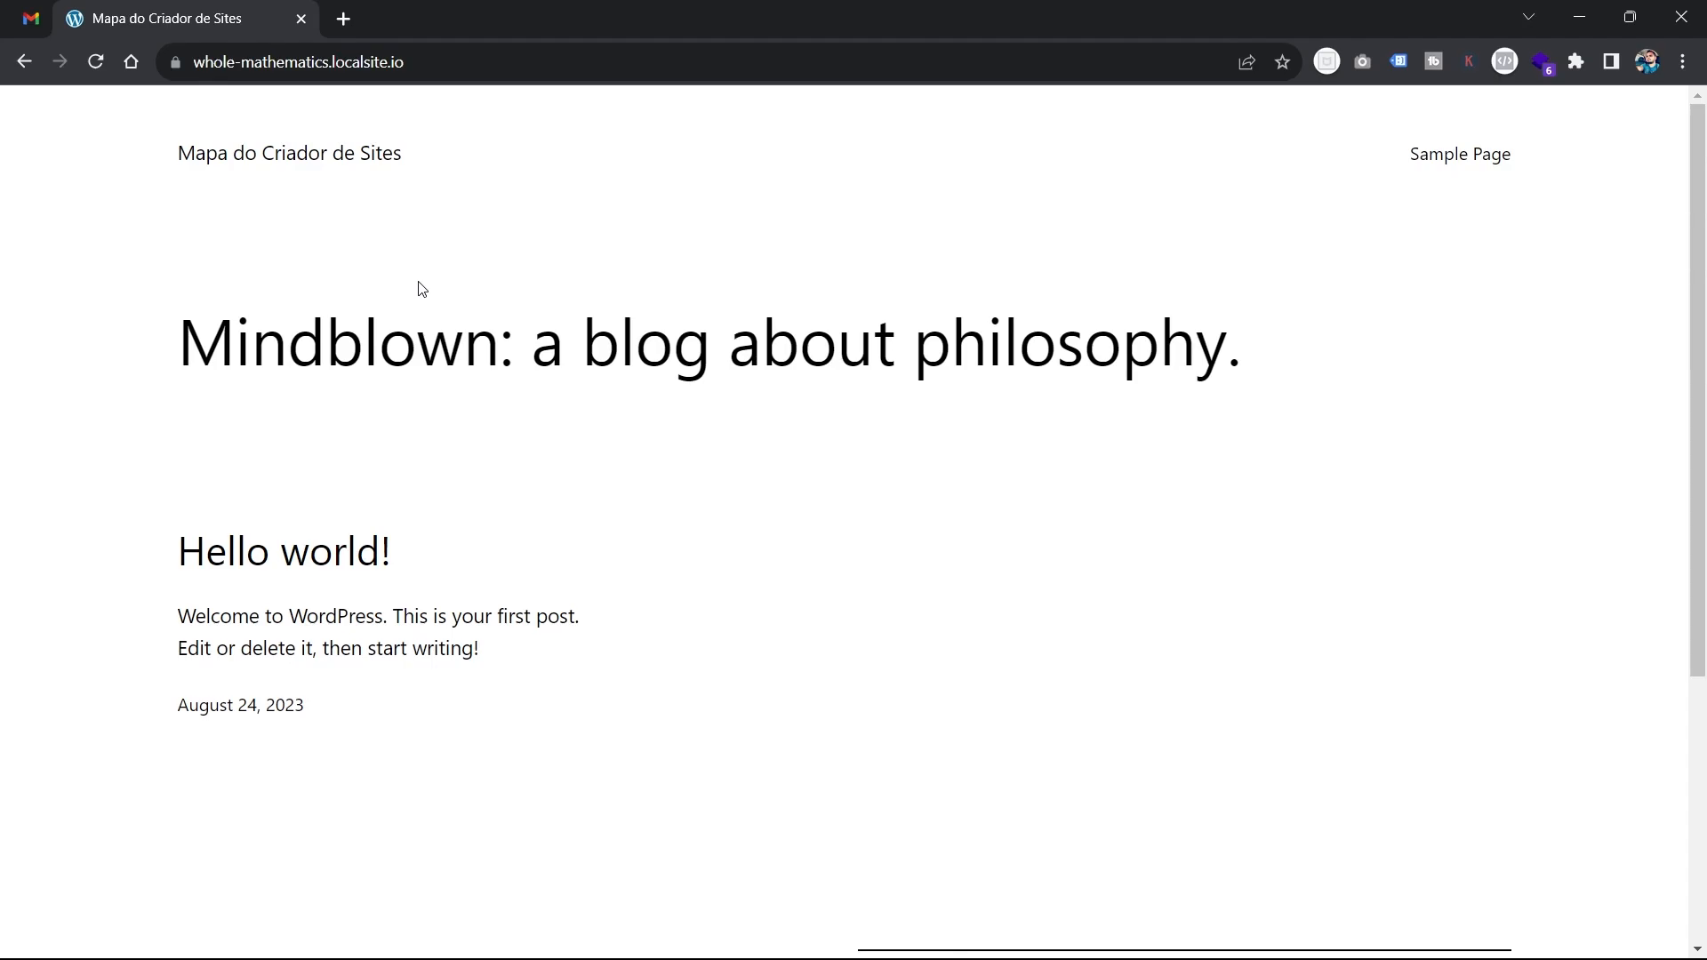
key(alt+Tab)
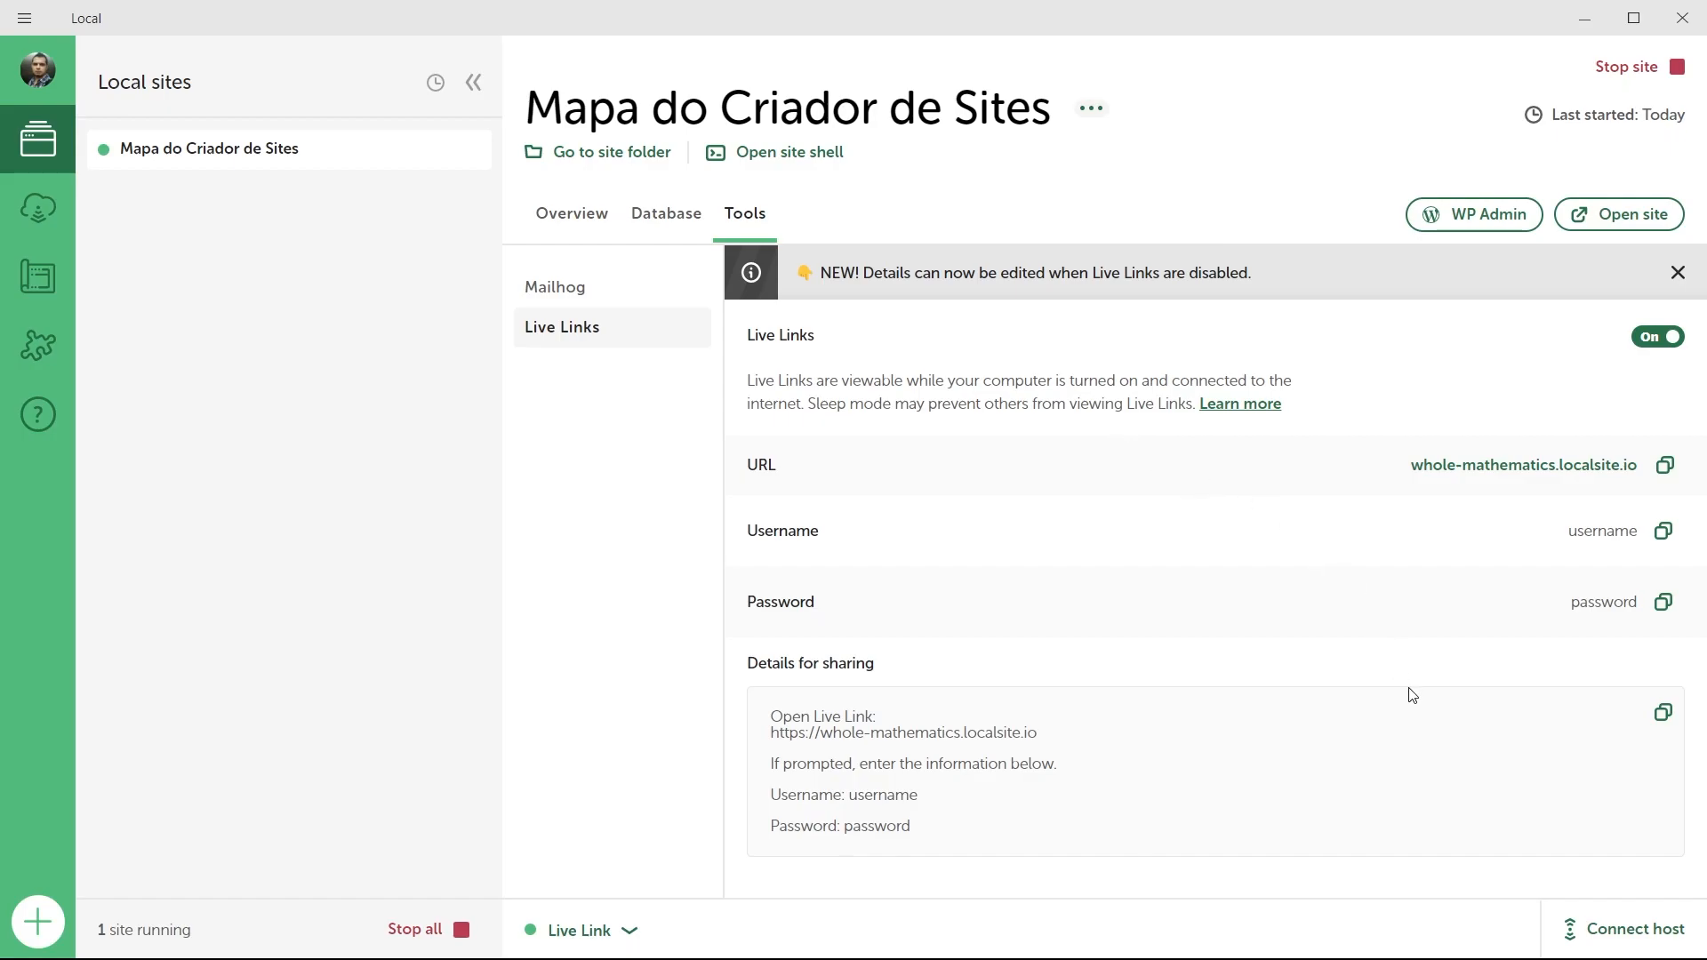
click(1629, 935)
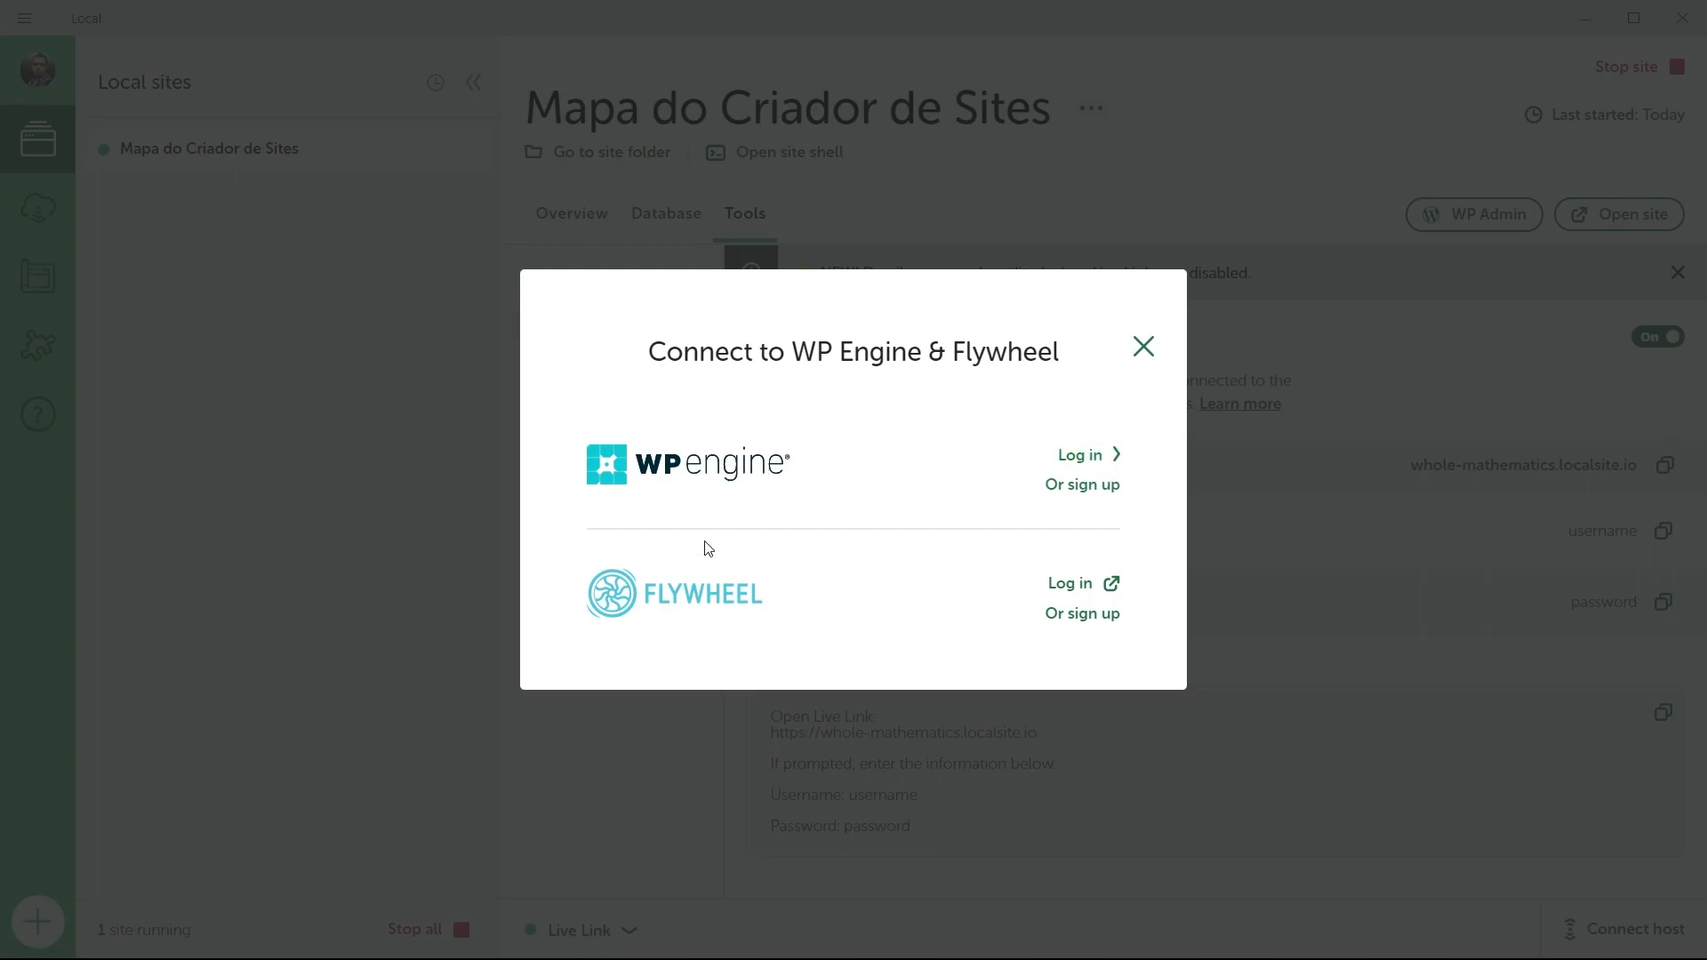
click(1141, 348)
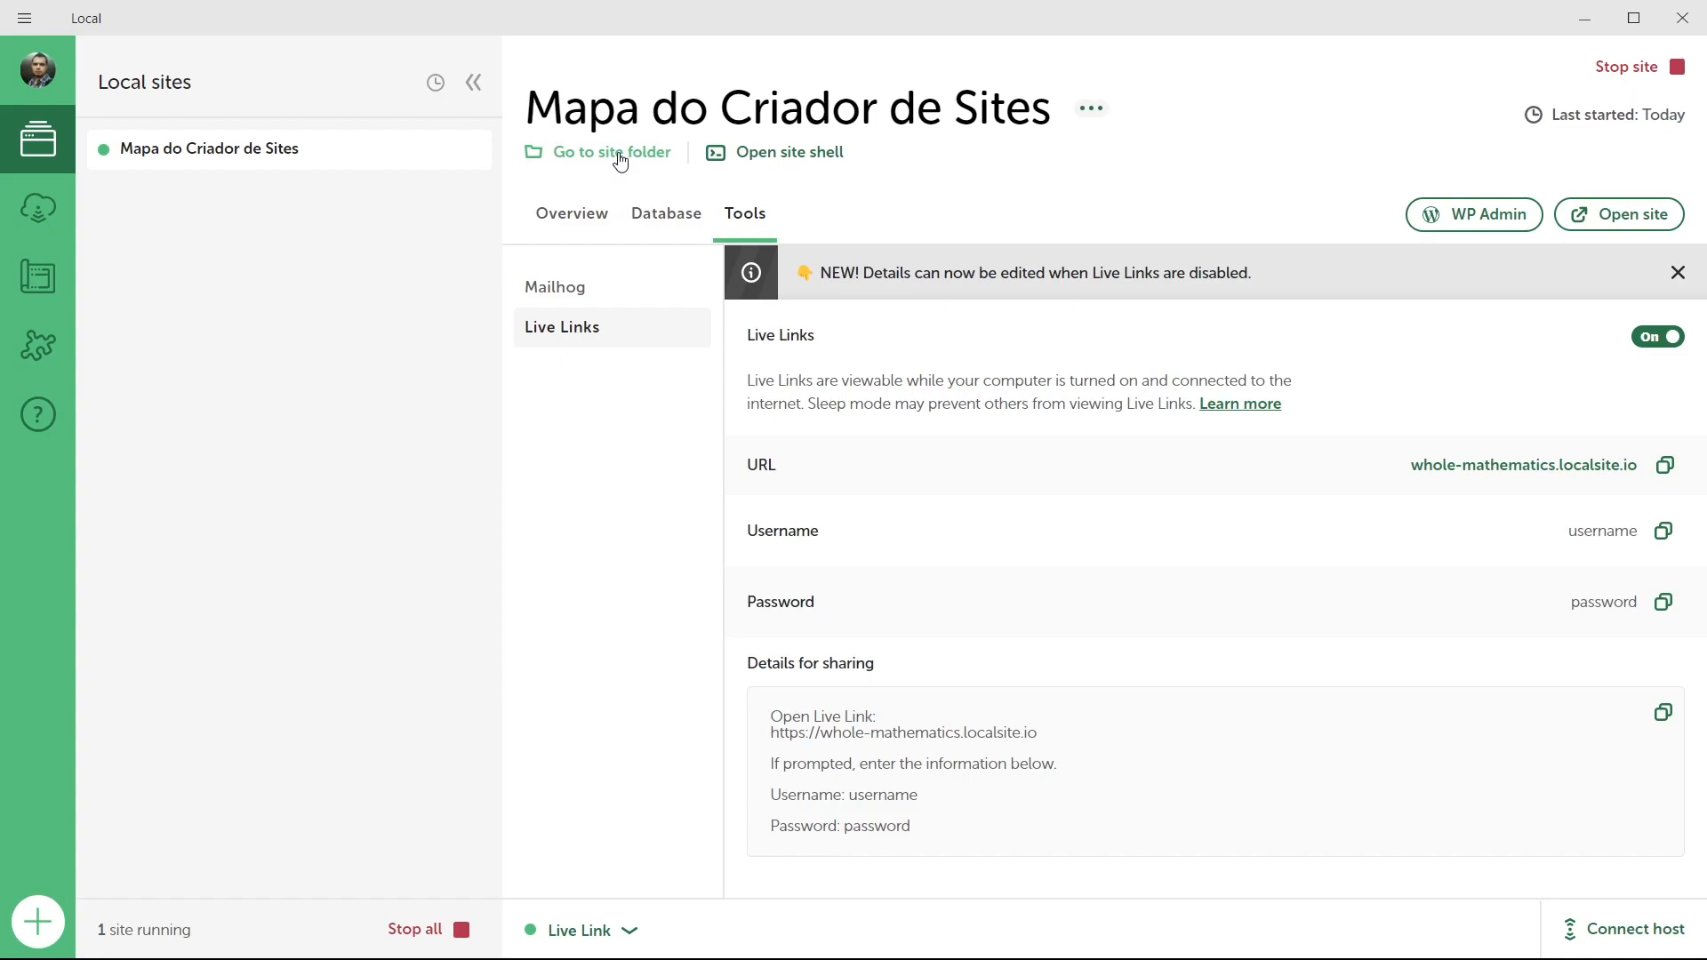
Open the site's mapa-do-criador-de-sites folder in File Explorer from Local.
click(620, 160)
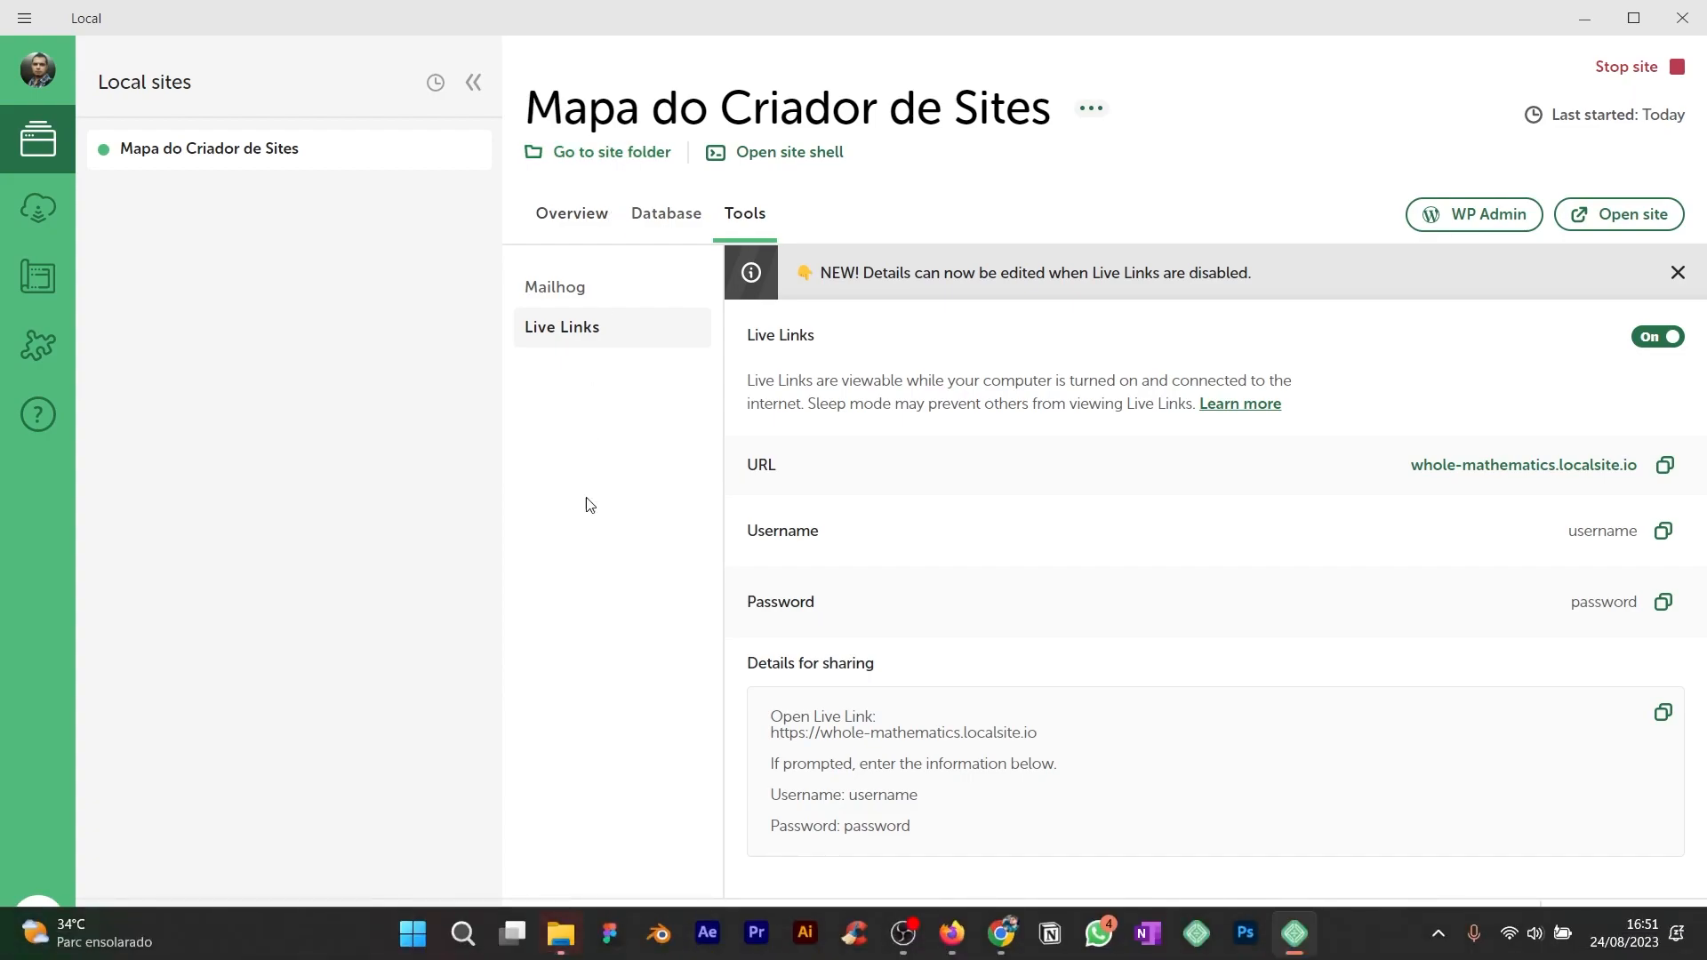
Bring the site folder window forward, review its app, conf and logs folders, then close it.
mouse_move(561, 933)
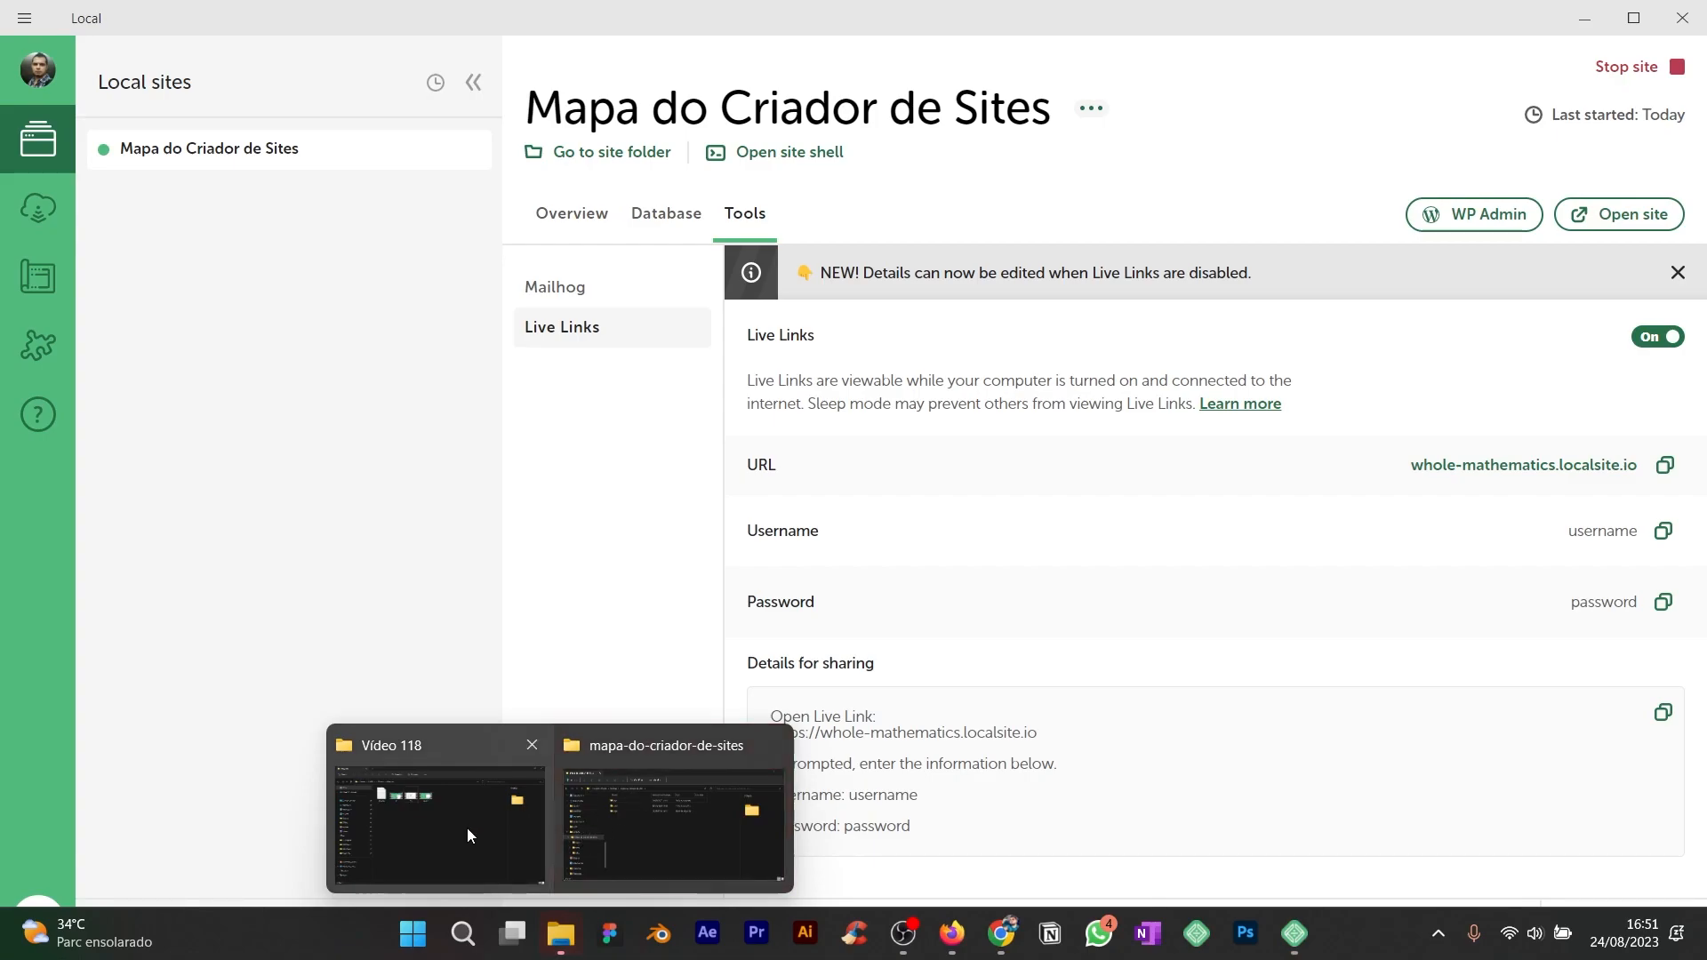
click(690, 873)
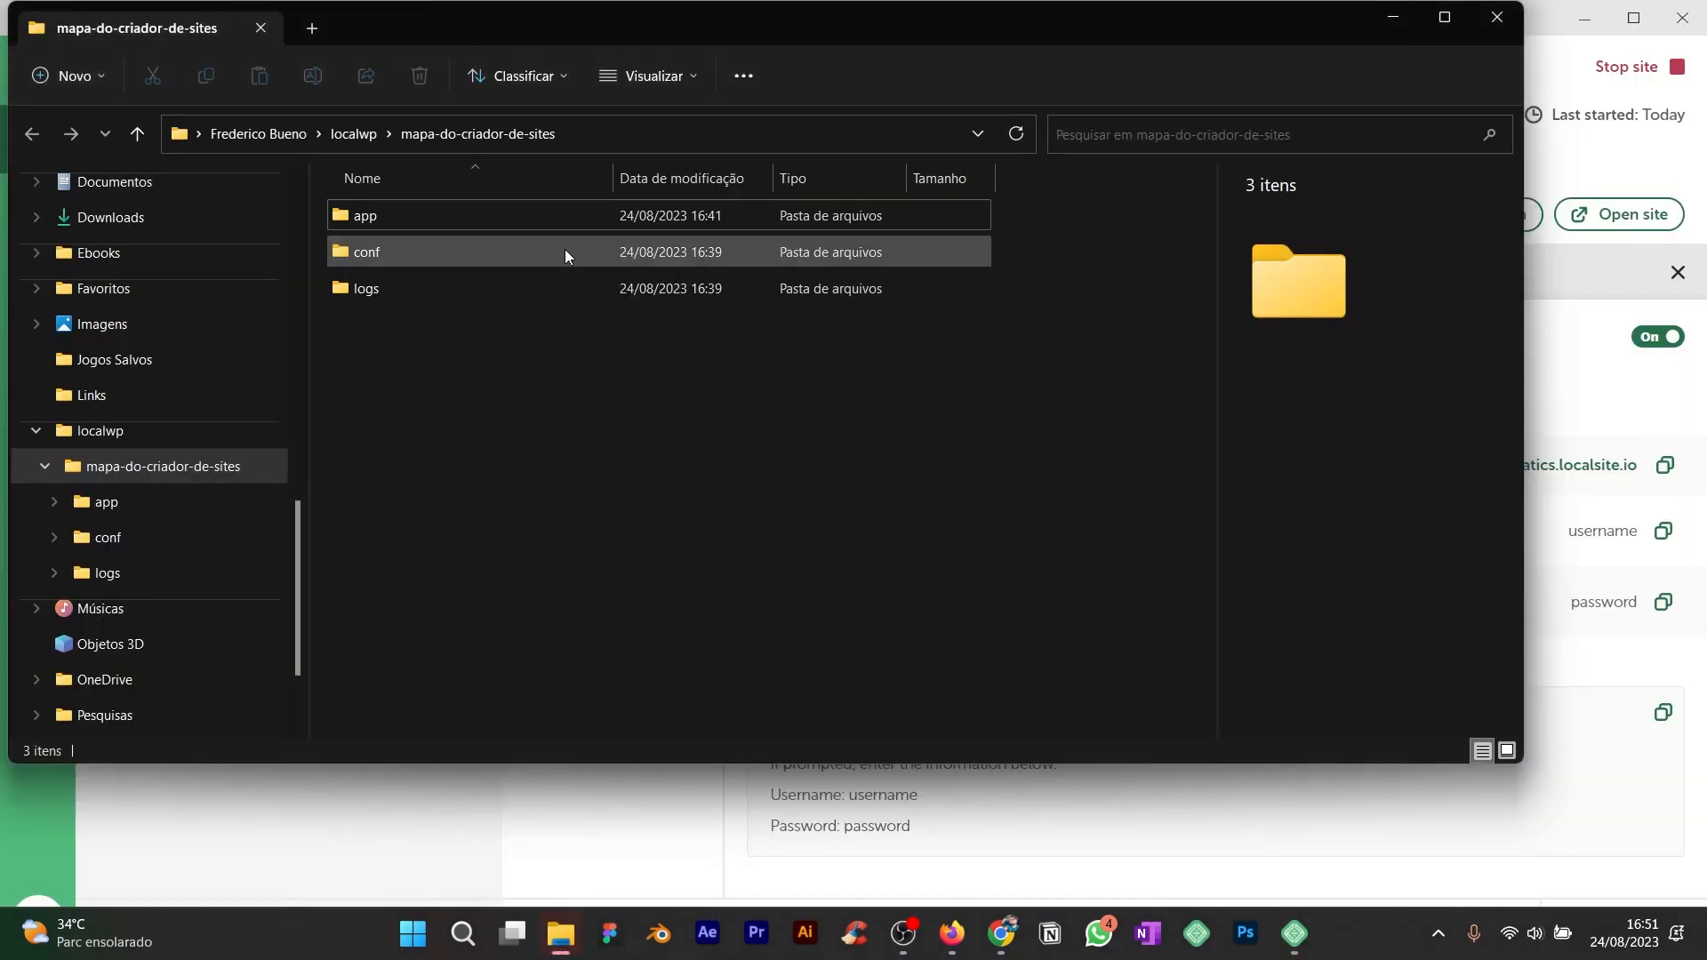
click(1502, 21)
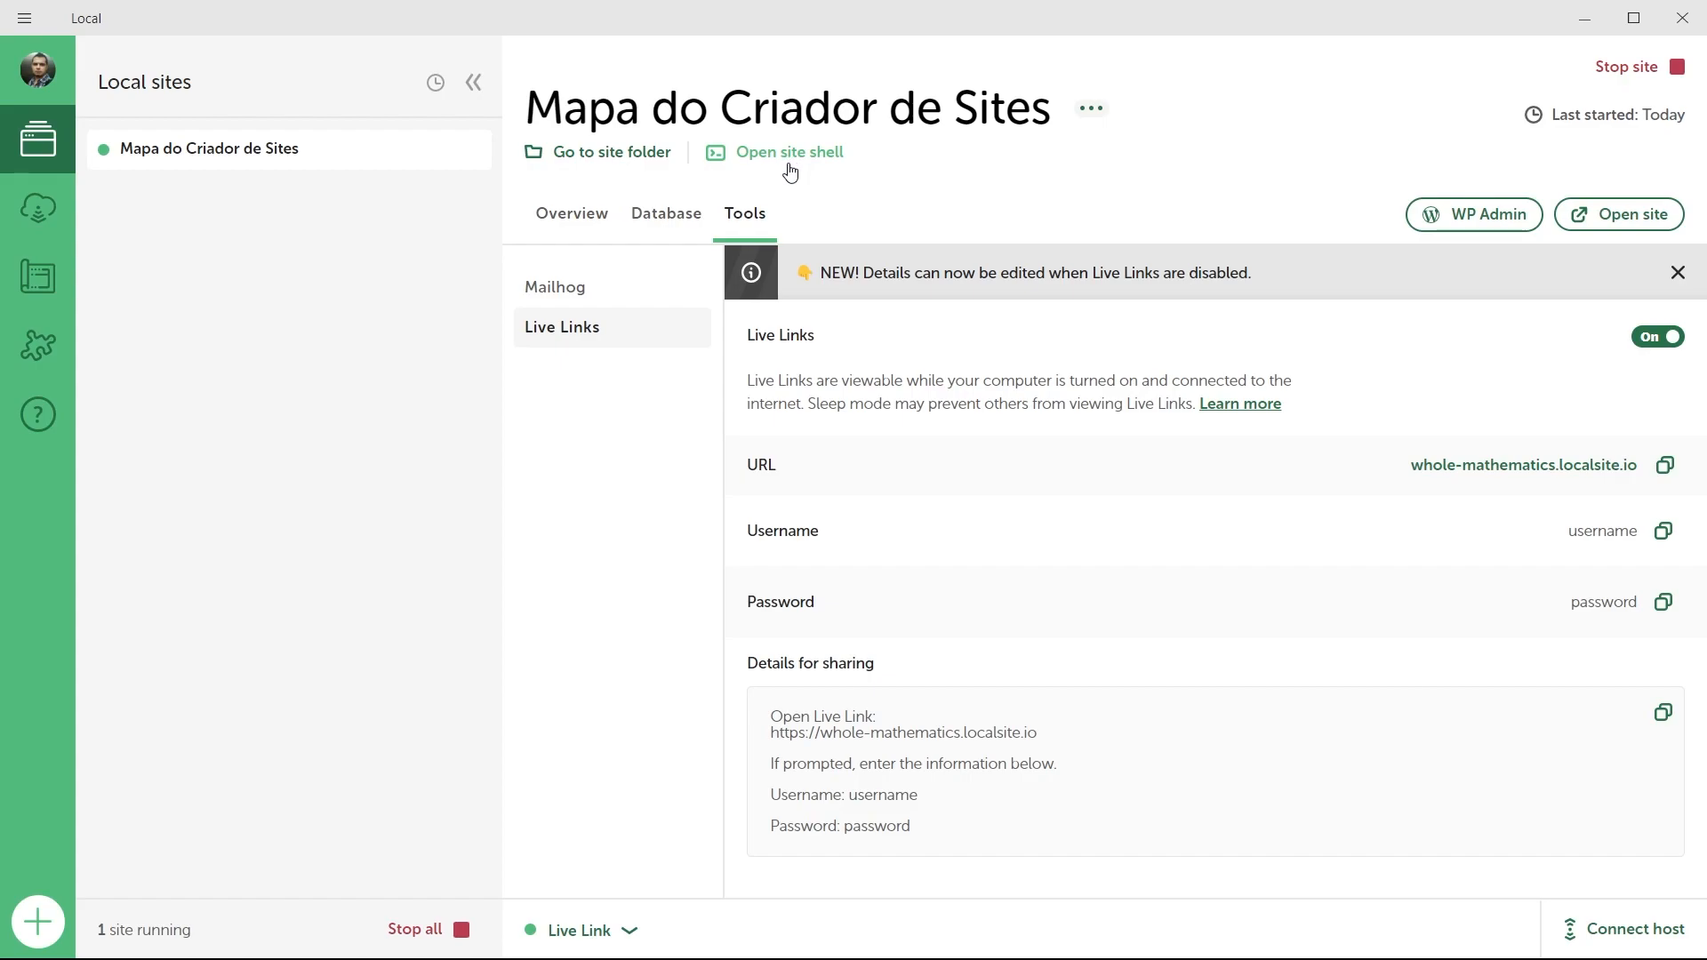
Show the actions menu for Mapa do Criador de Sites, with restart, clone, export and delete options.
click(1088, 110)
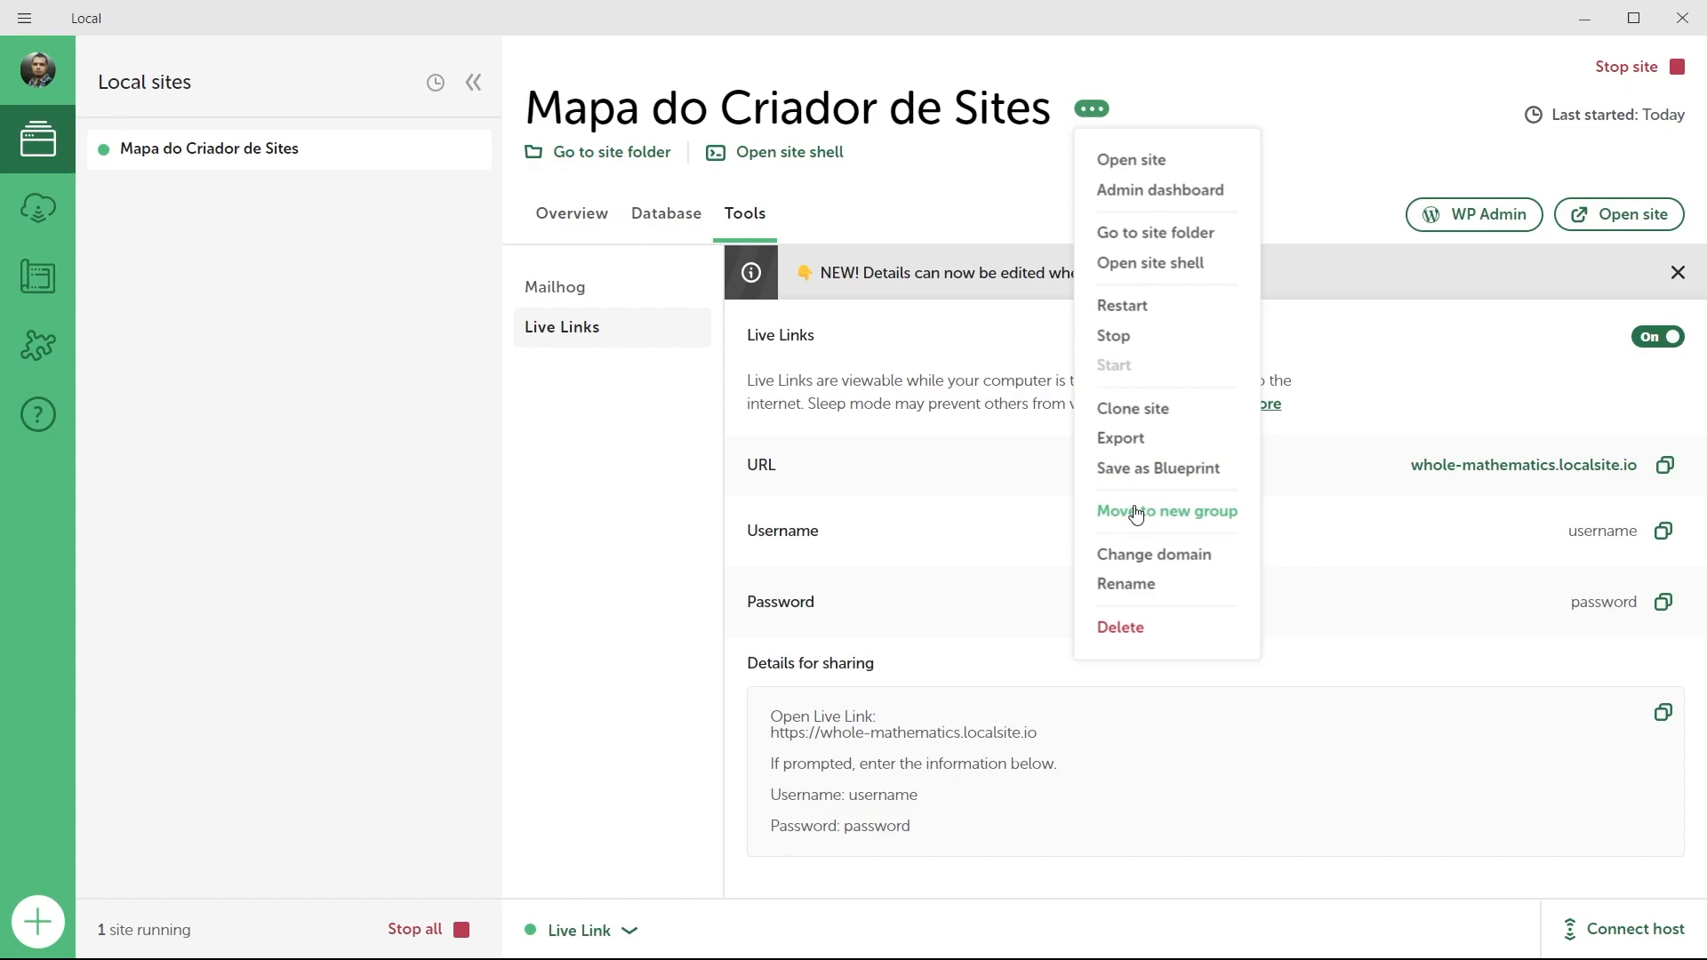
click(1129, 560)
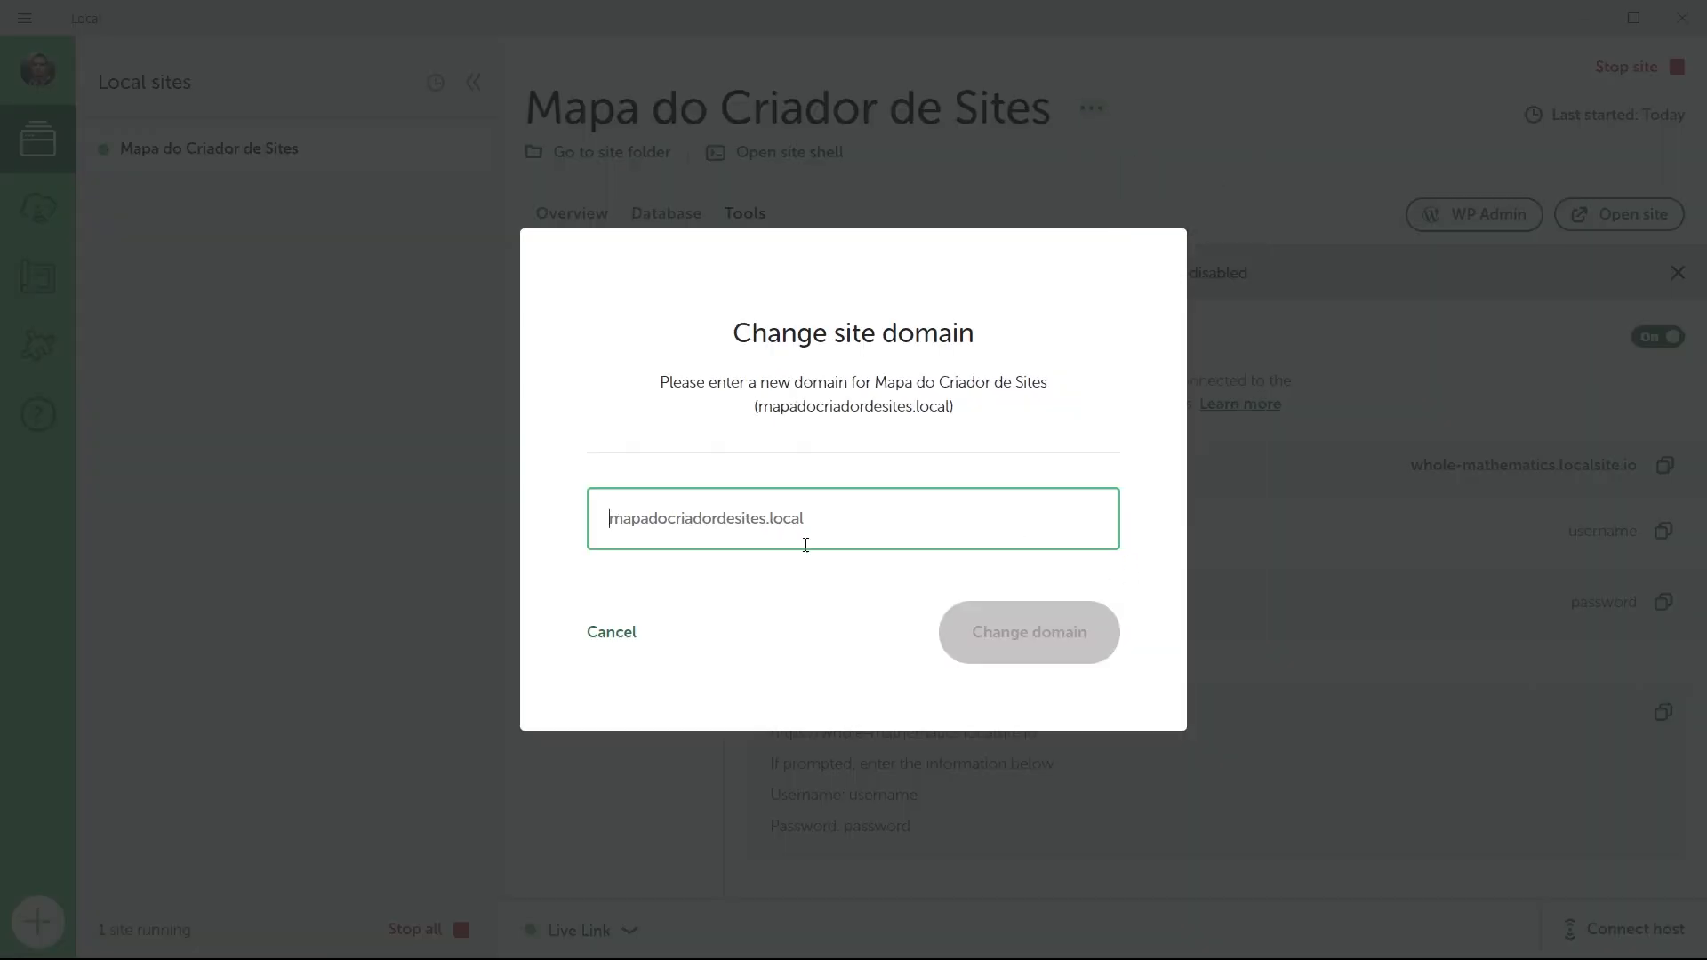
click(604, 633)
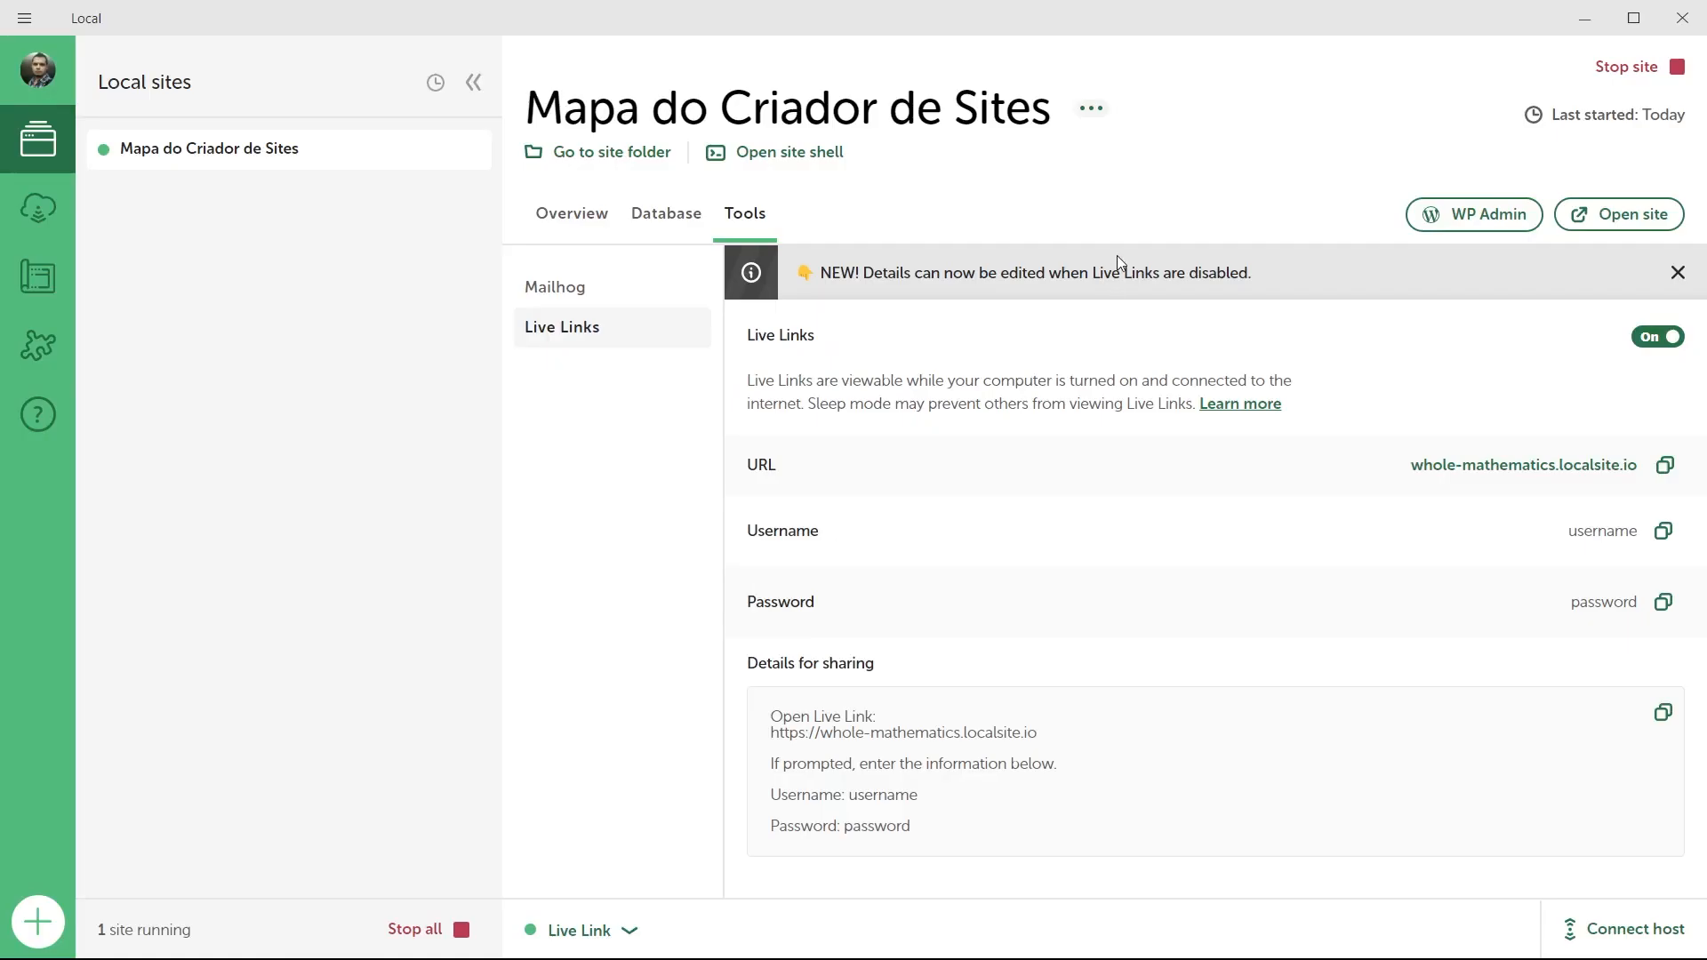
click(1092, 113)
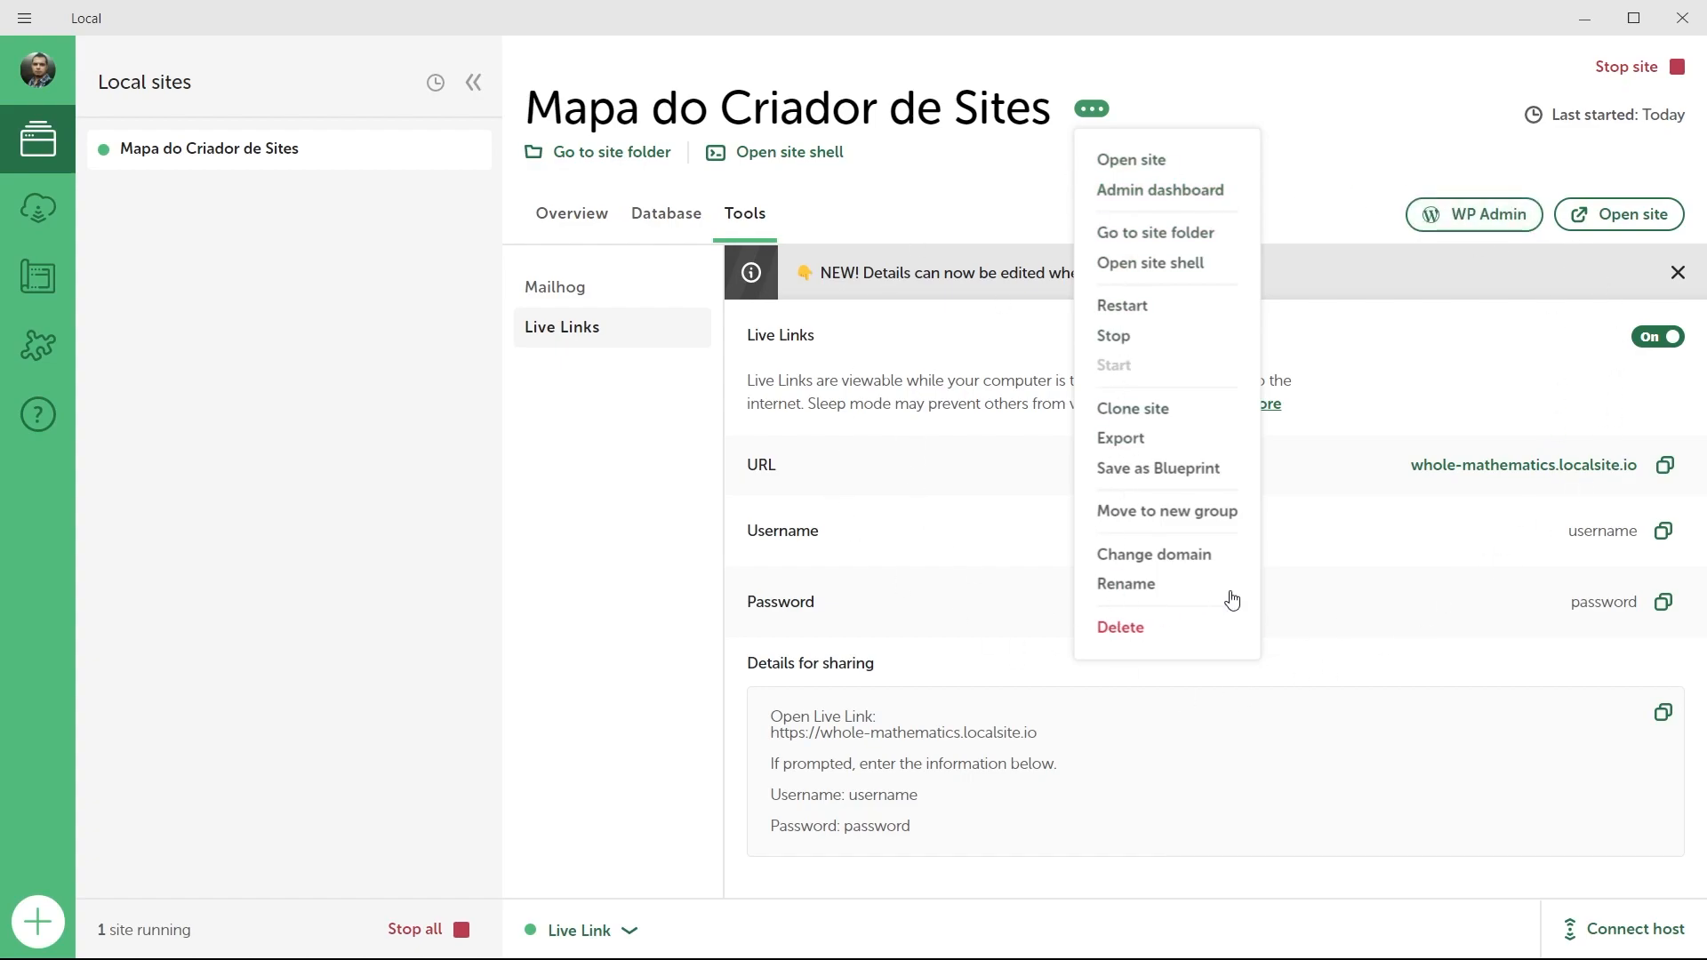
Check the site's database connection details, then return to the Overview showing PHP 8.1.9, MySQL 8.0.16 and WordPress 6.3.
click(664, 222)
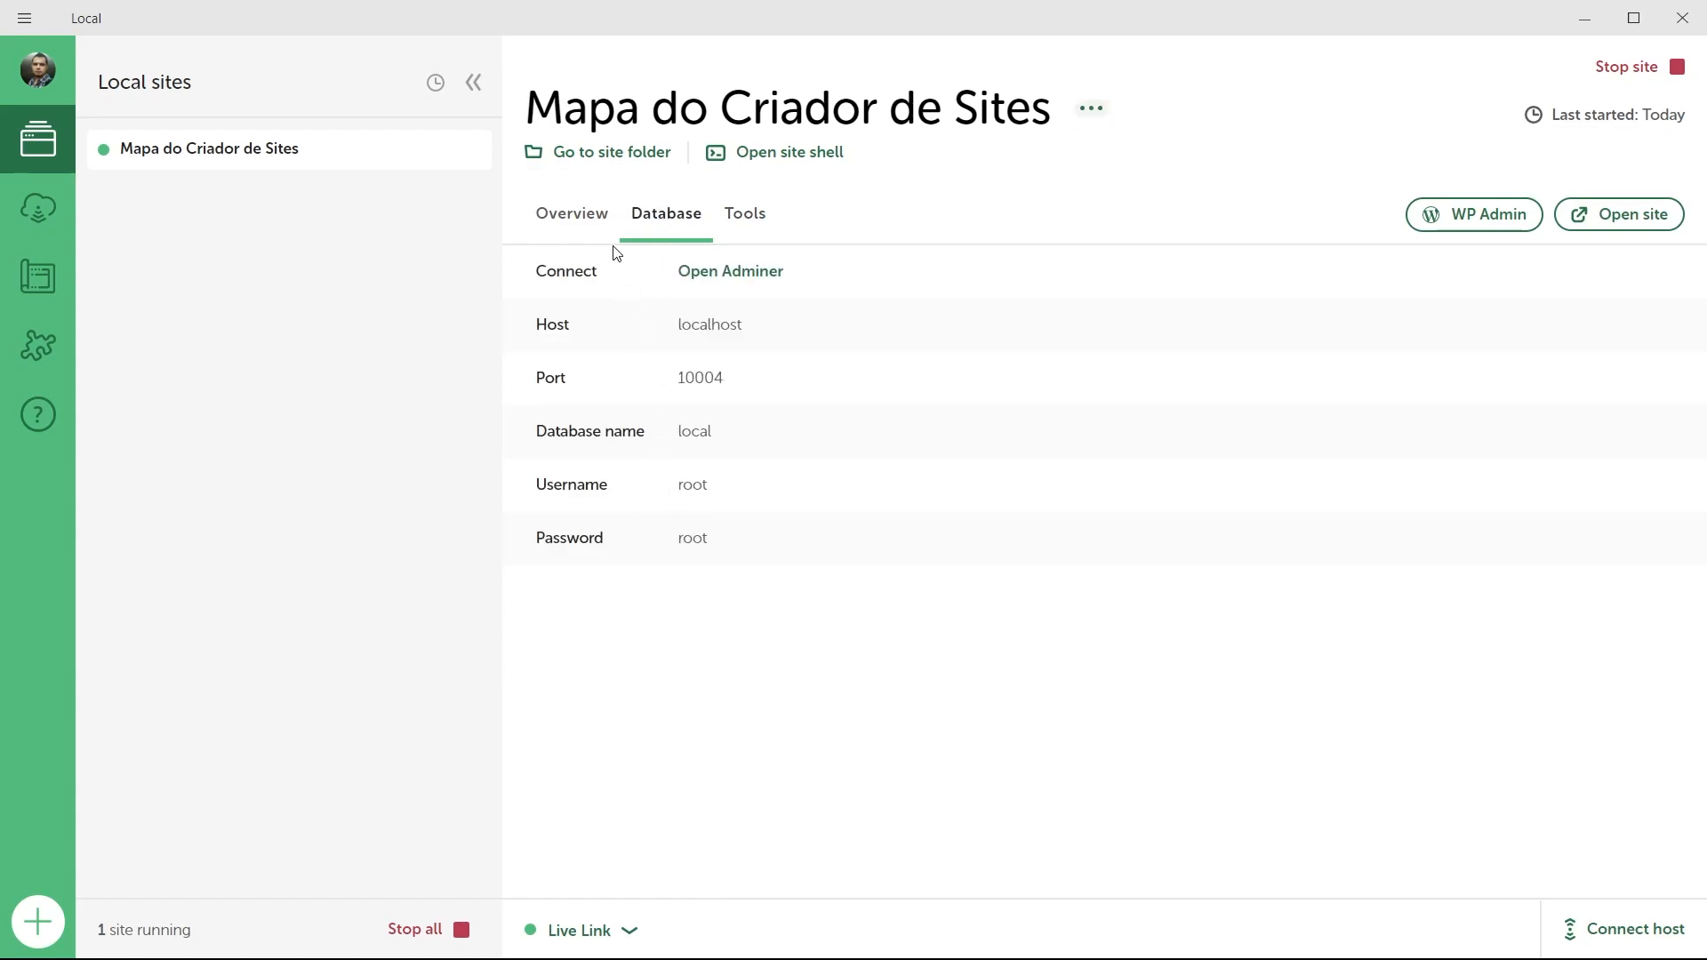
click(589, 218)
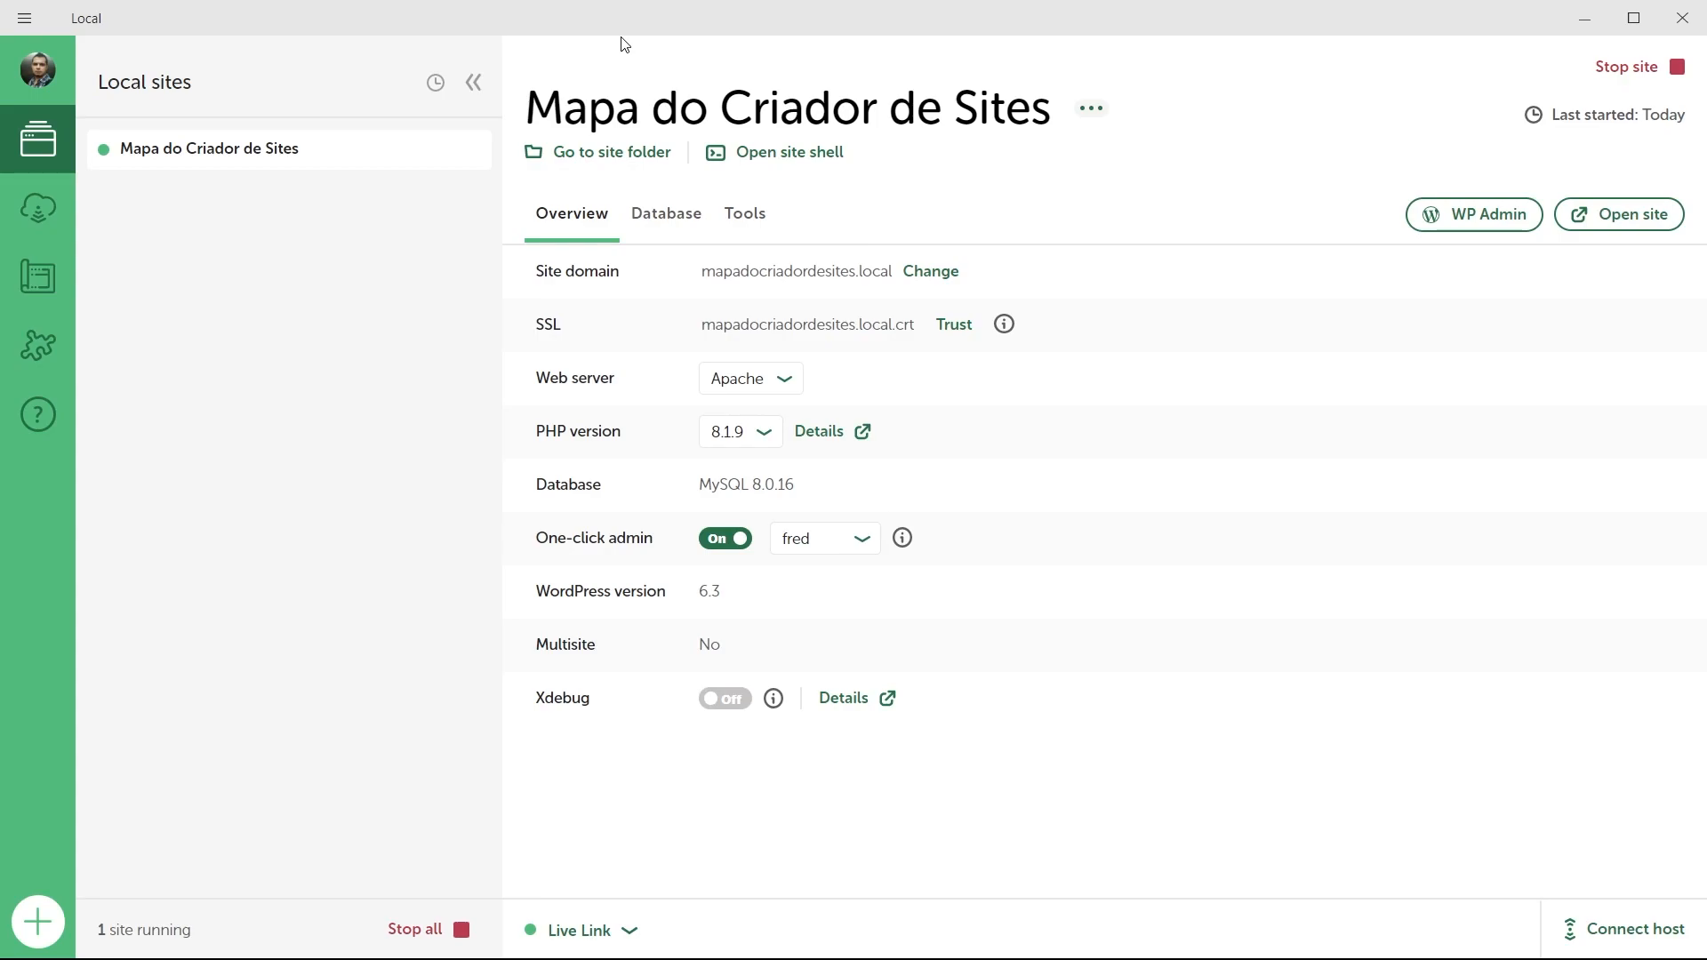
In Firefox, go from the WordPress admin Dashboard to the Installed Plugins list.
mouse_move(1066, 957)
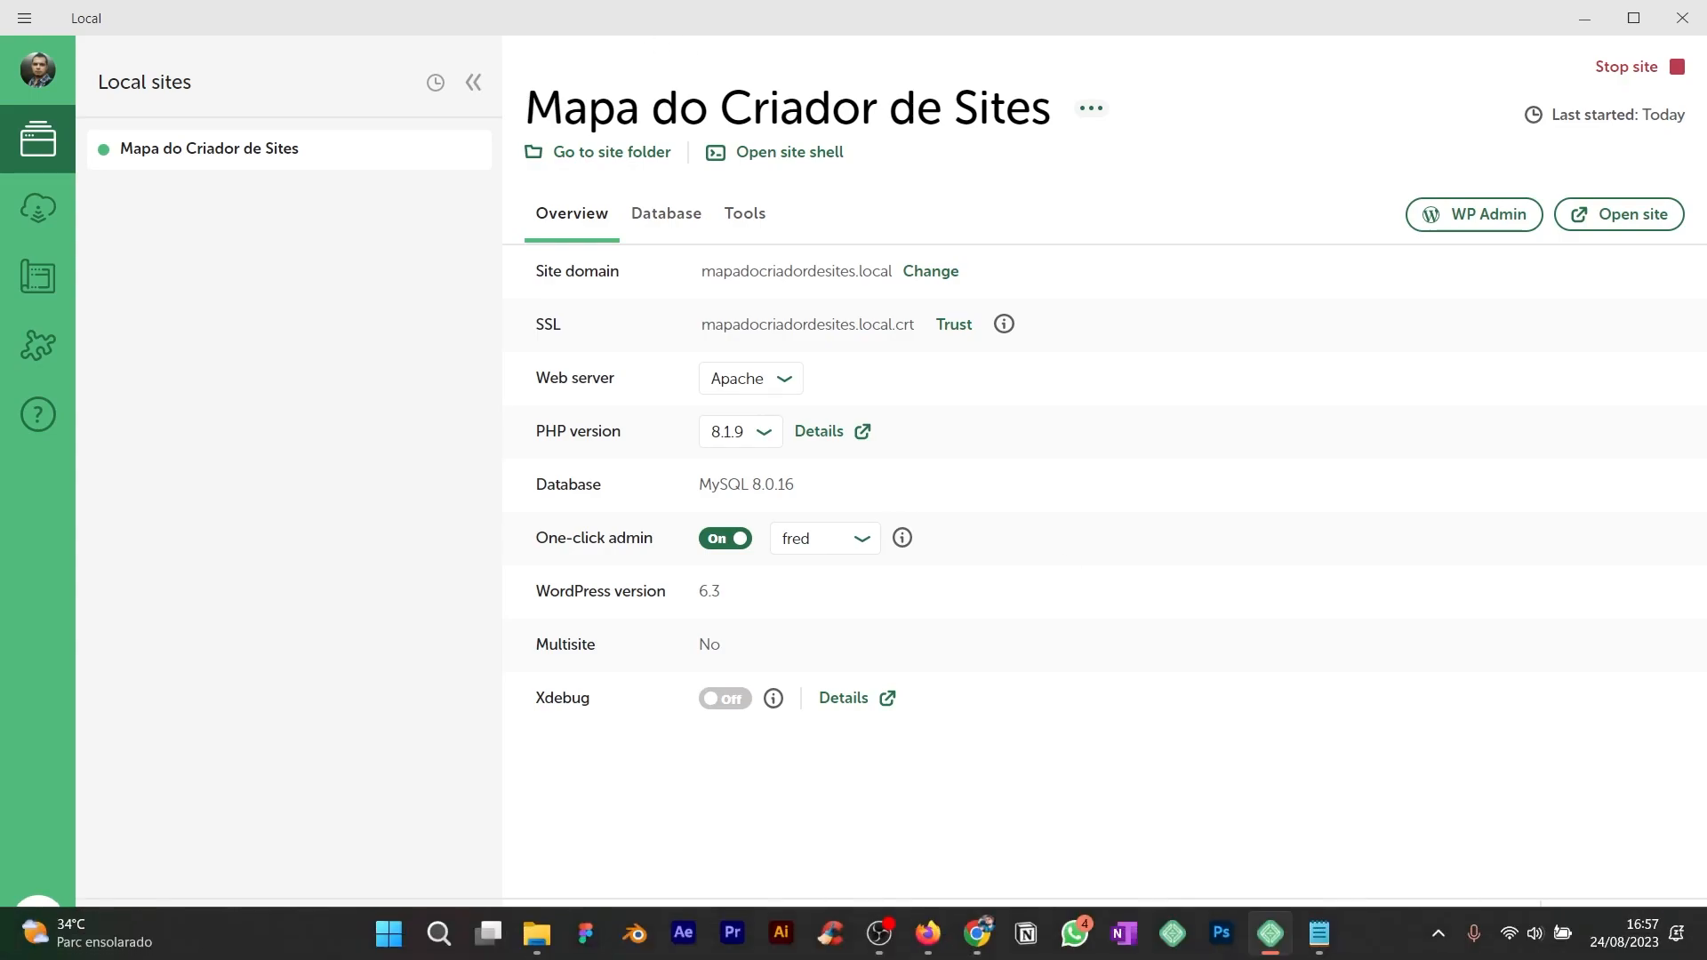
click(927, 933)
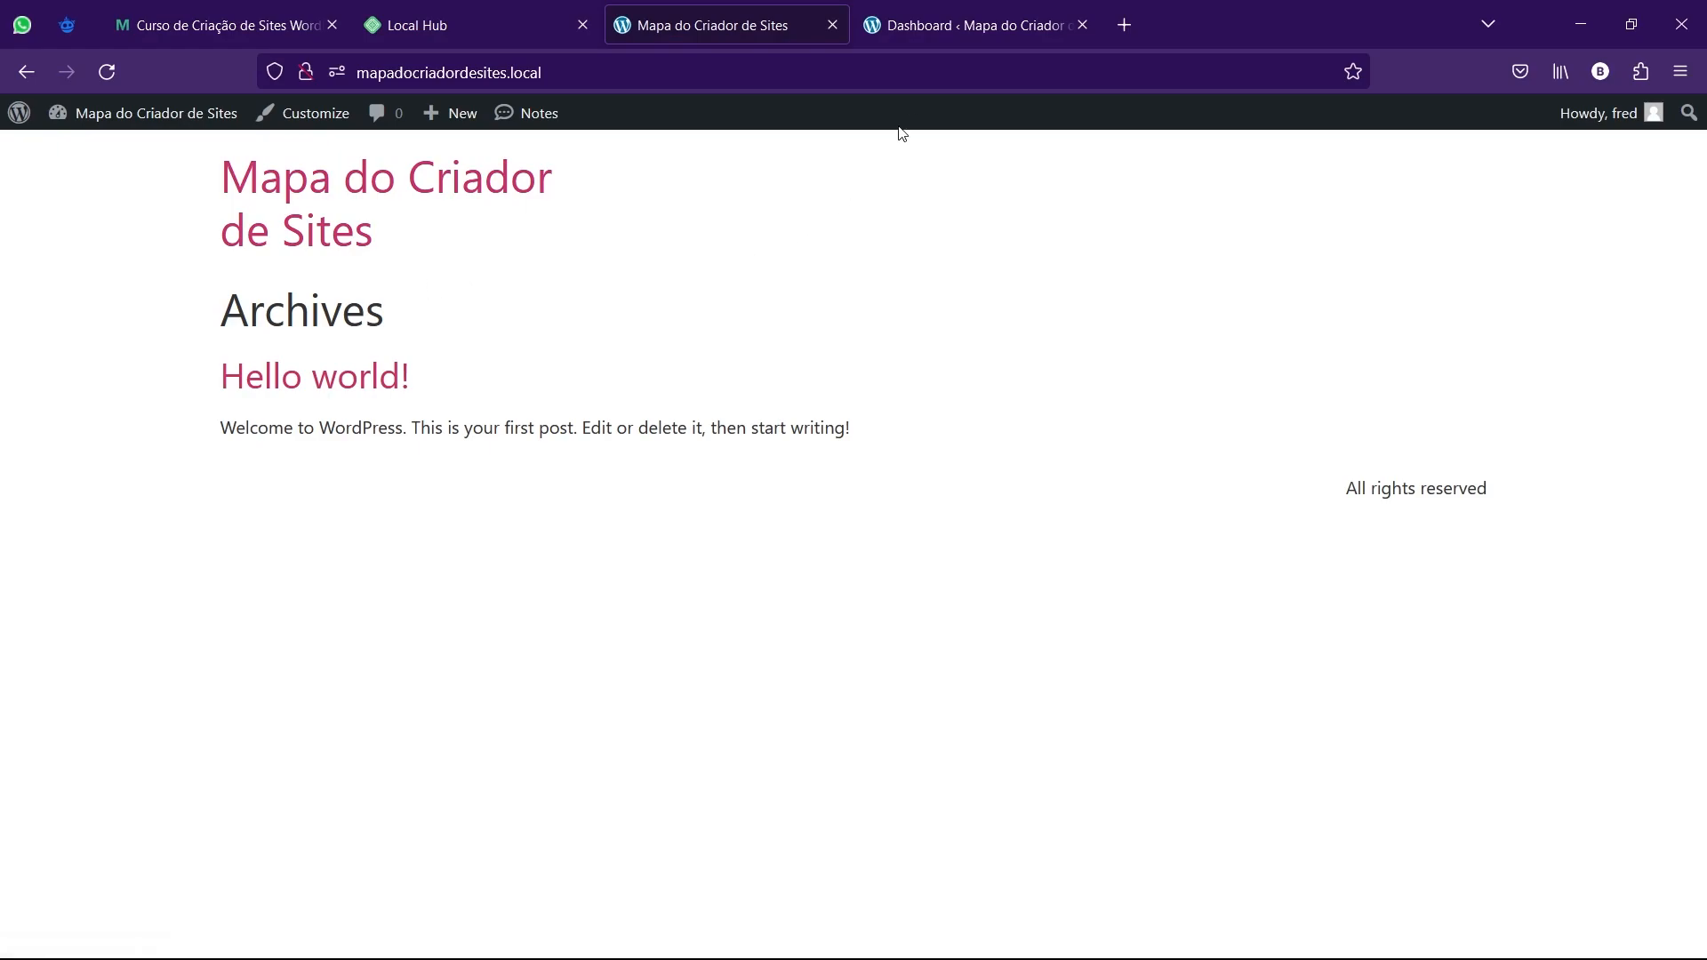
click(924, 25)
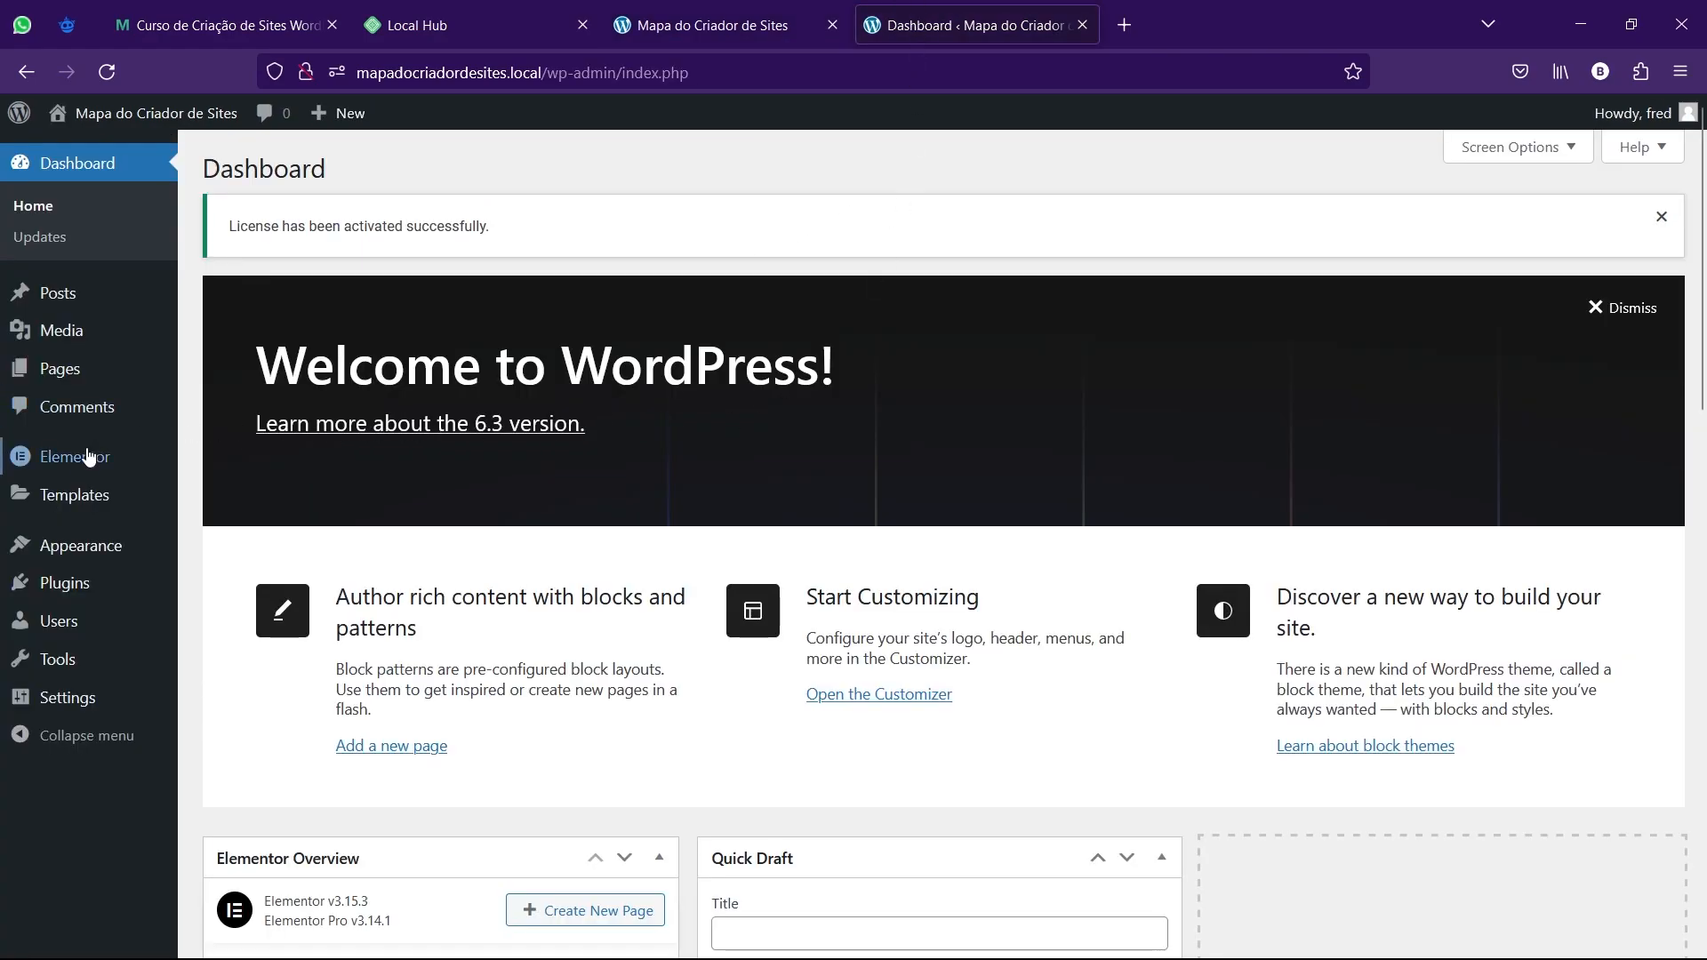
mouse_move(82, 460)
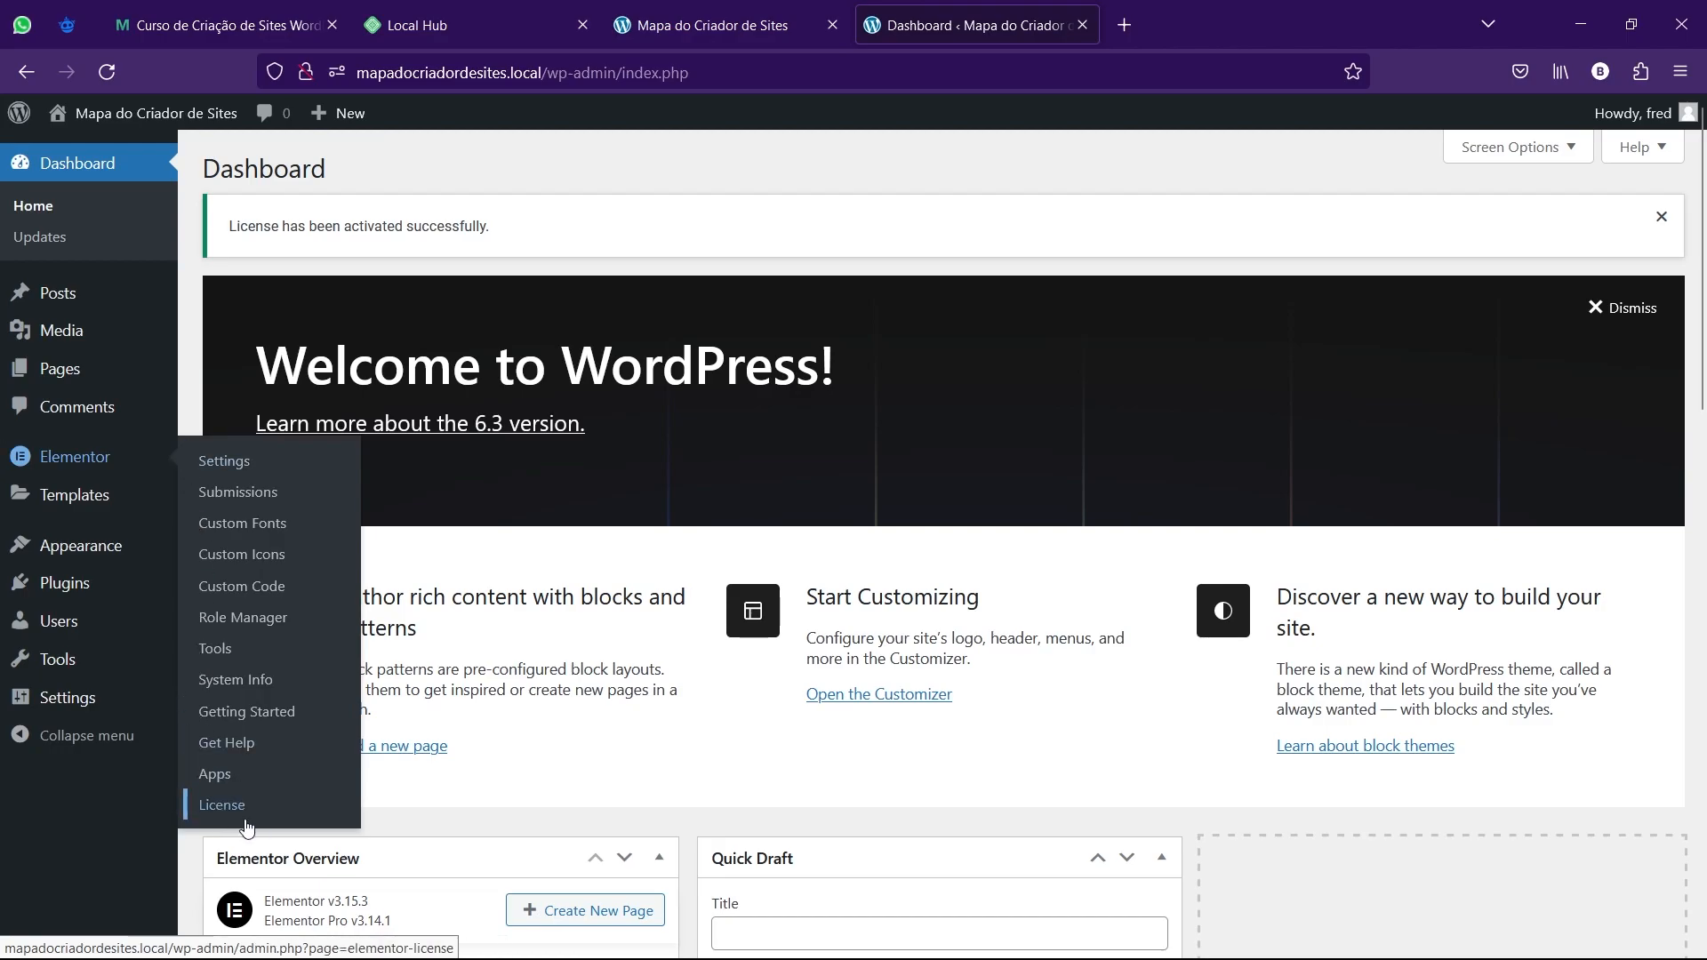
mouse_move(80, 583)
click(272, 598)
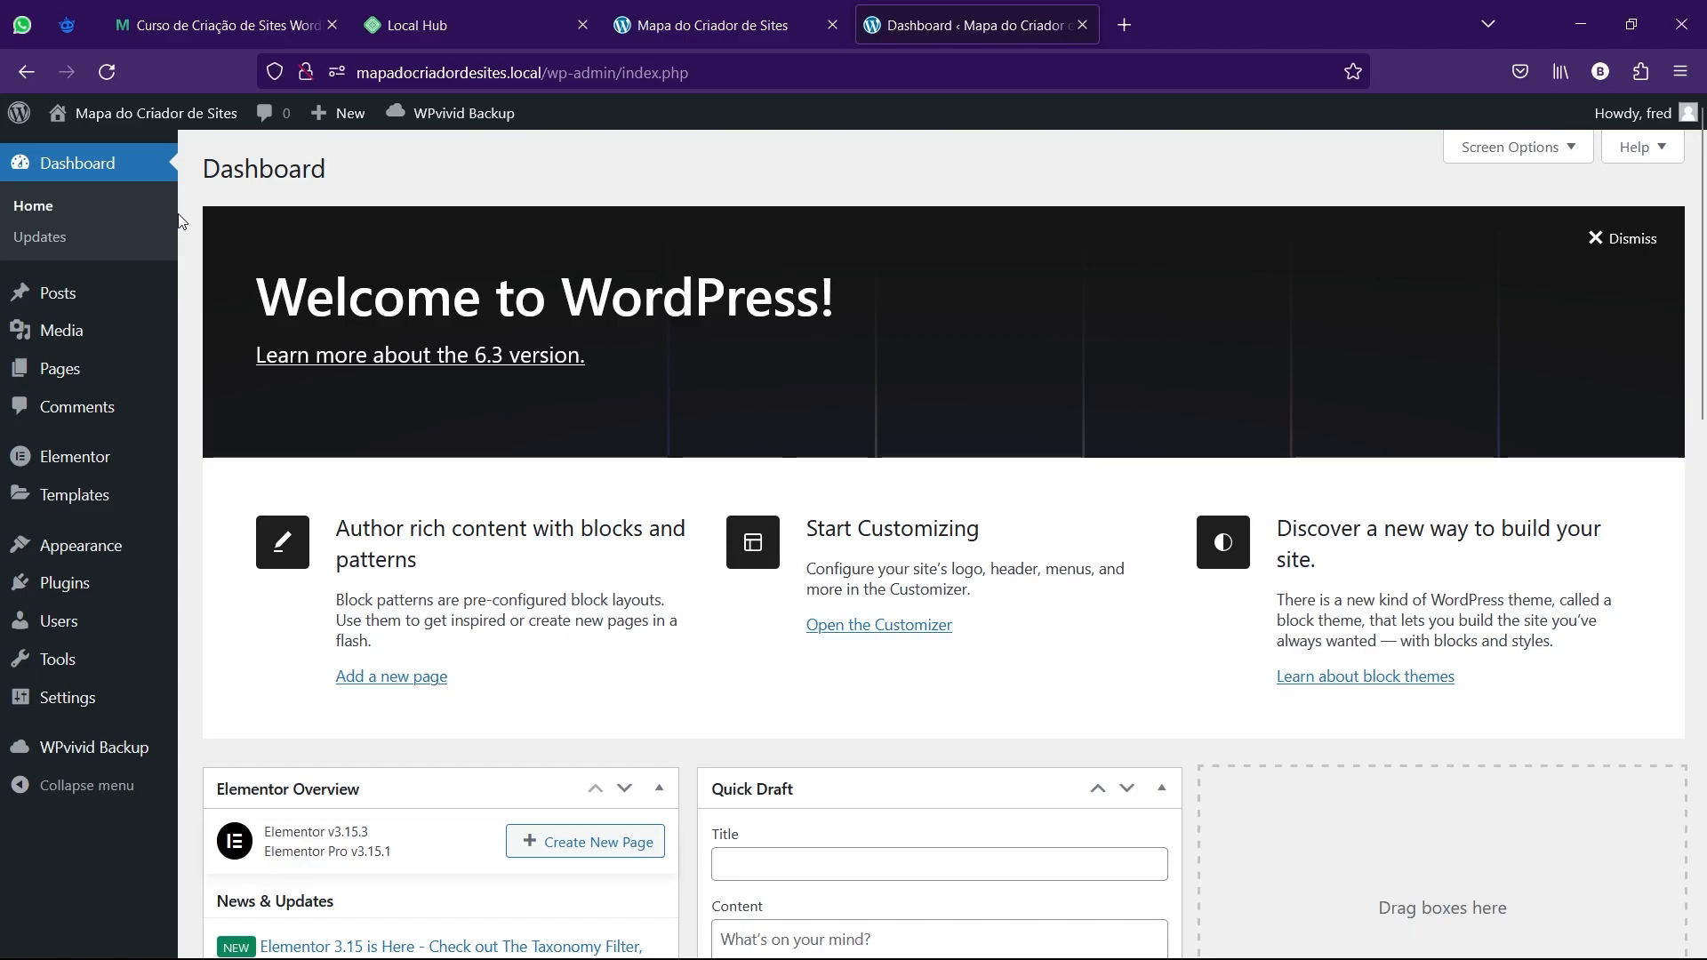
Confirm WPvivid Backup Plugin 0.9.90 beside Elementor in Plugins, then go to WPvivid's Backup & Restore page.
mouse_move(43, 755)
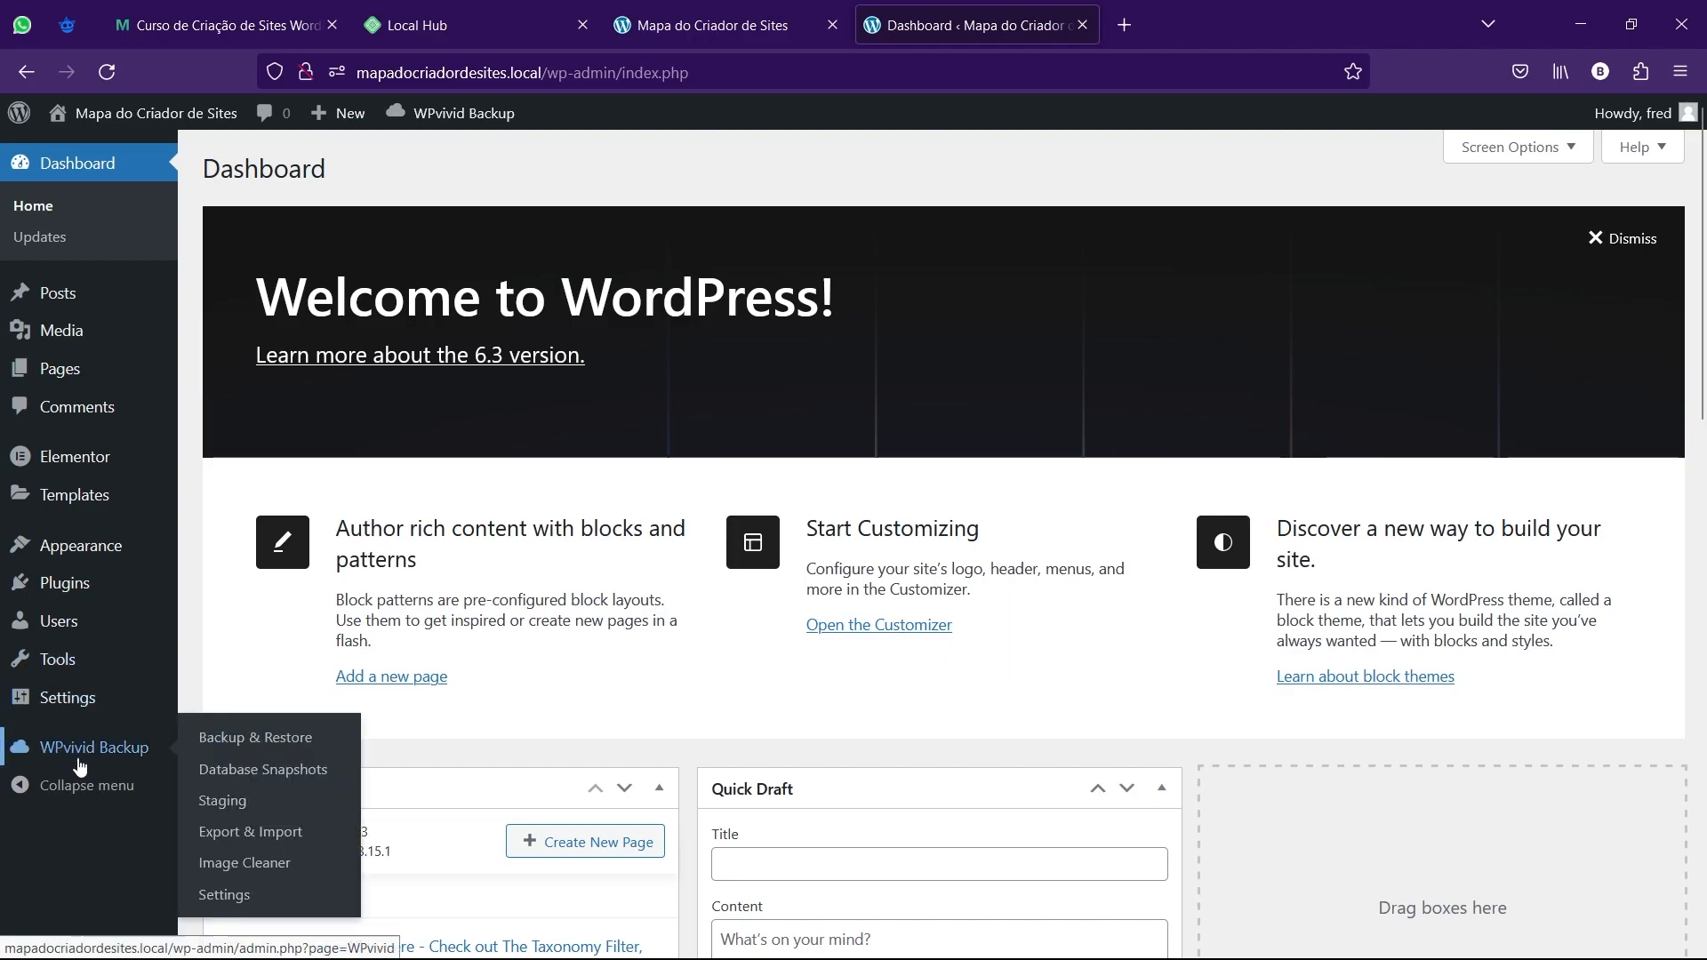
click(61, 594)
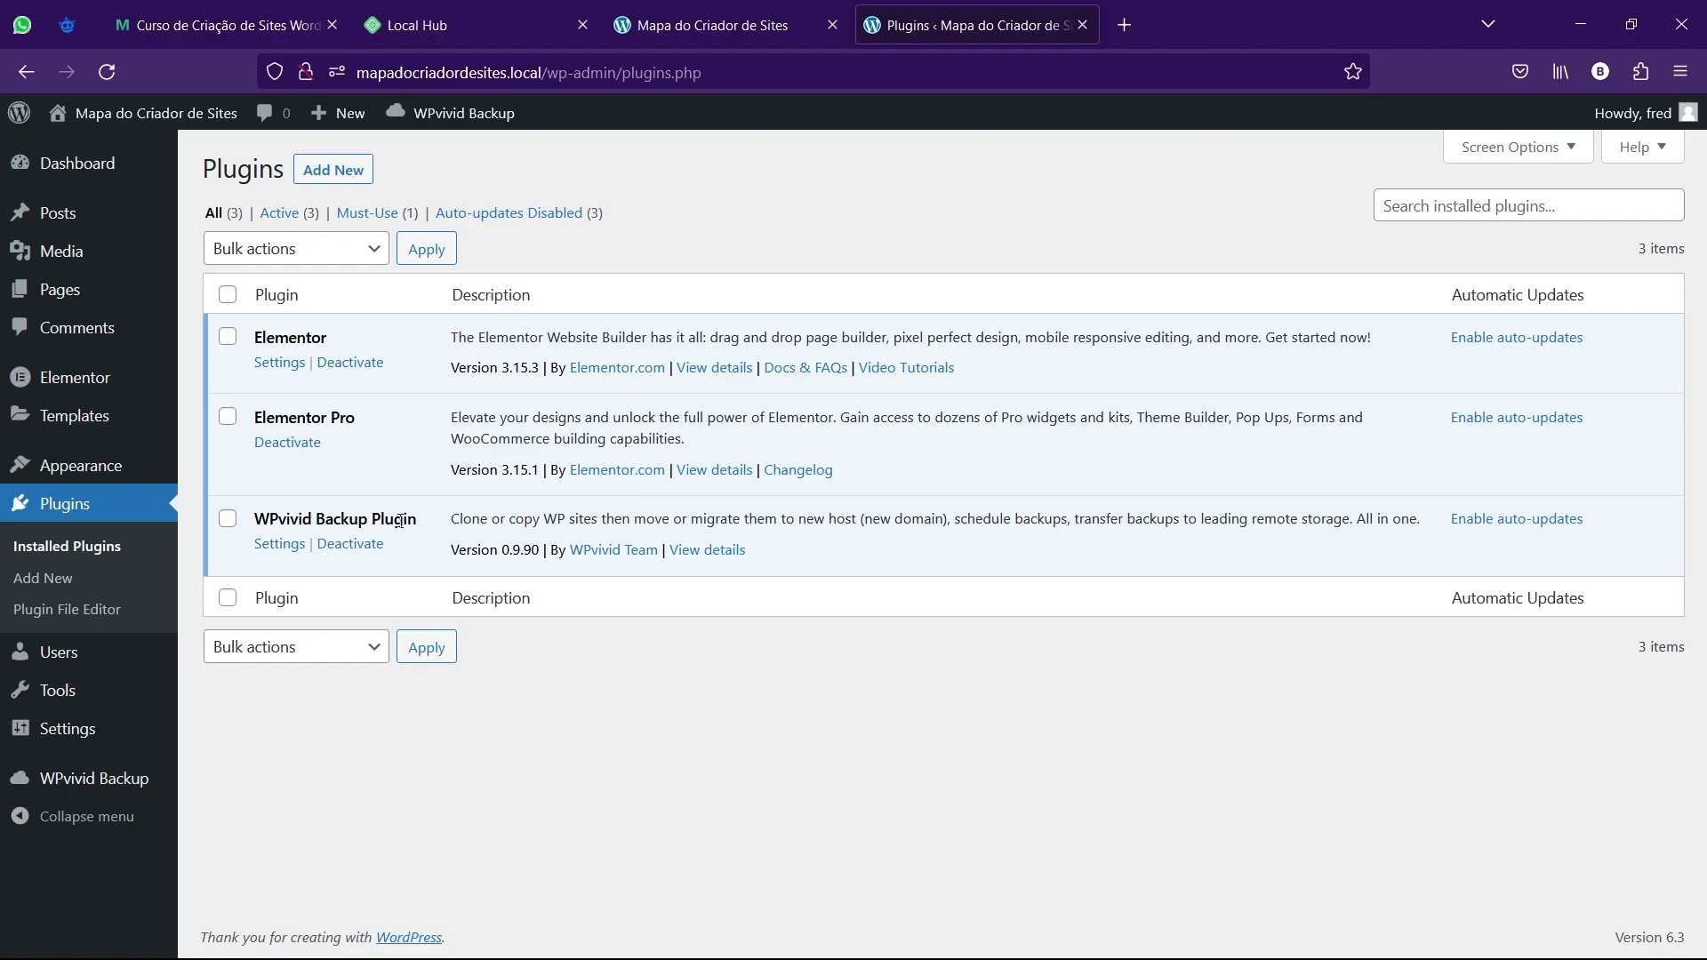
mouse_move(82, 779)
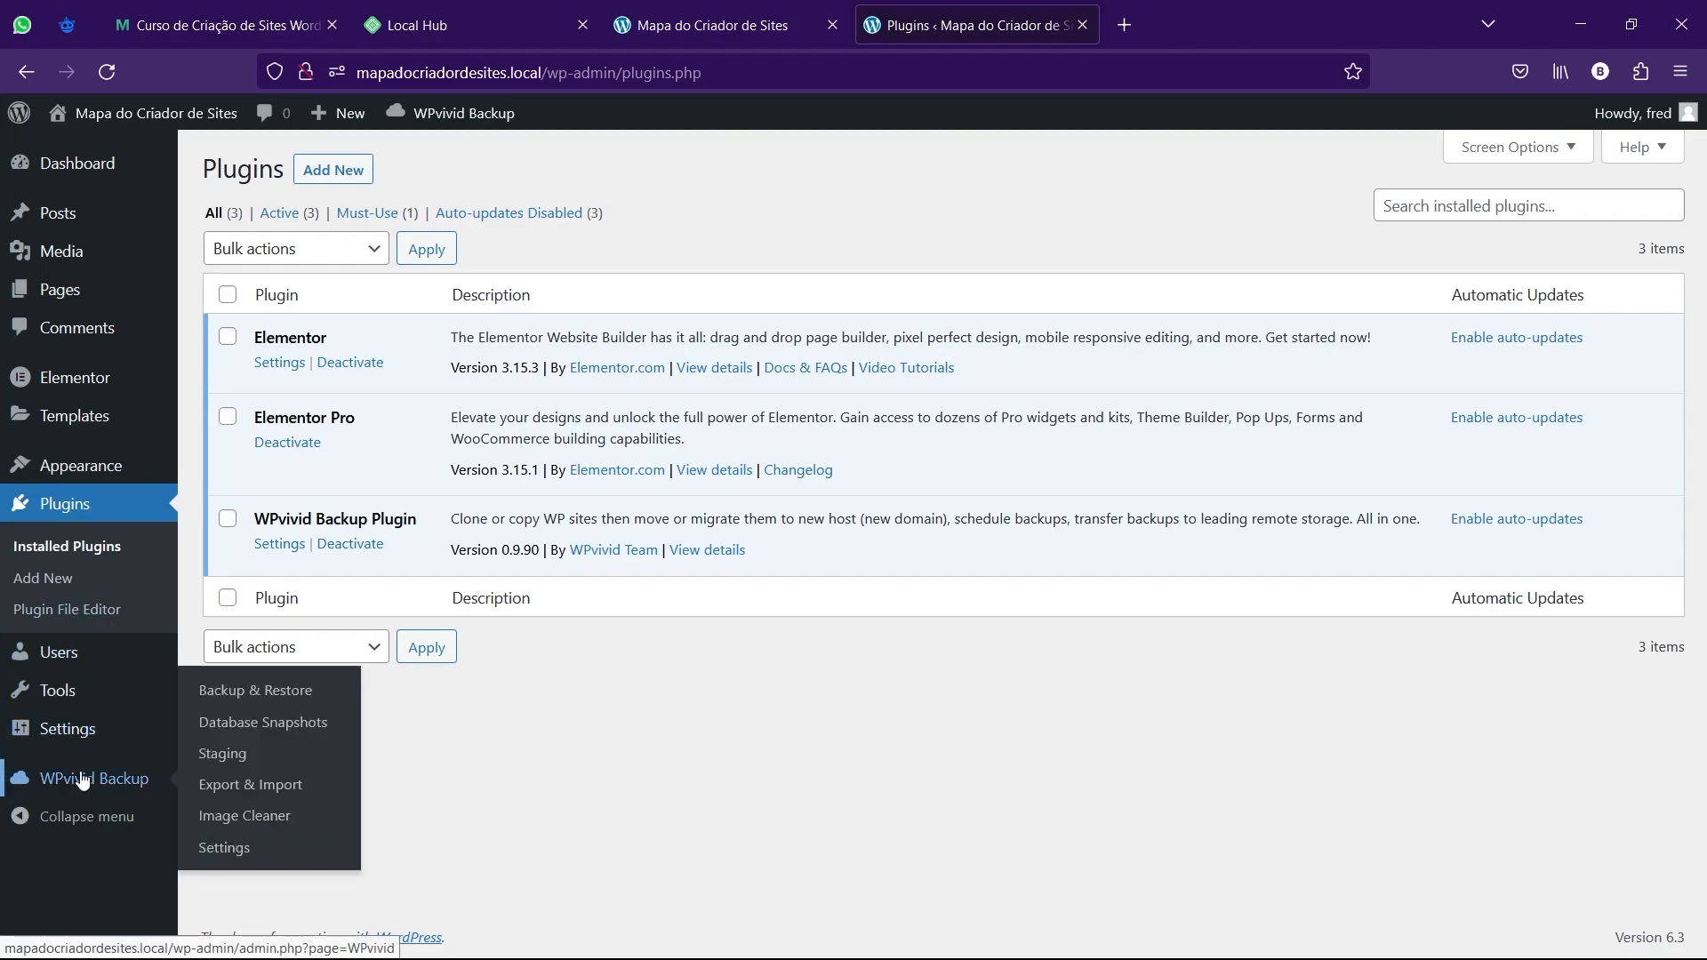
click(235, 699)
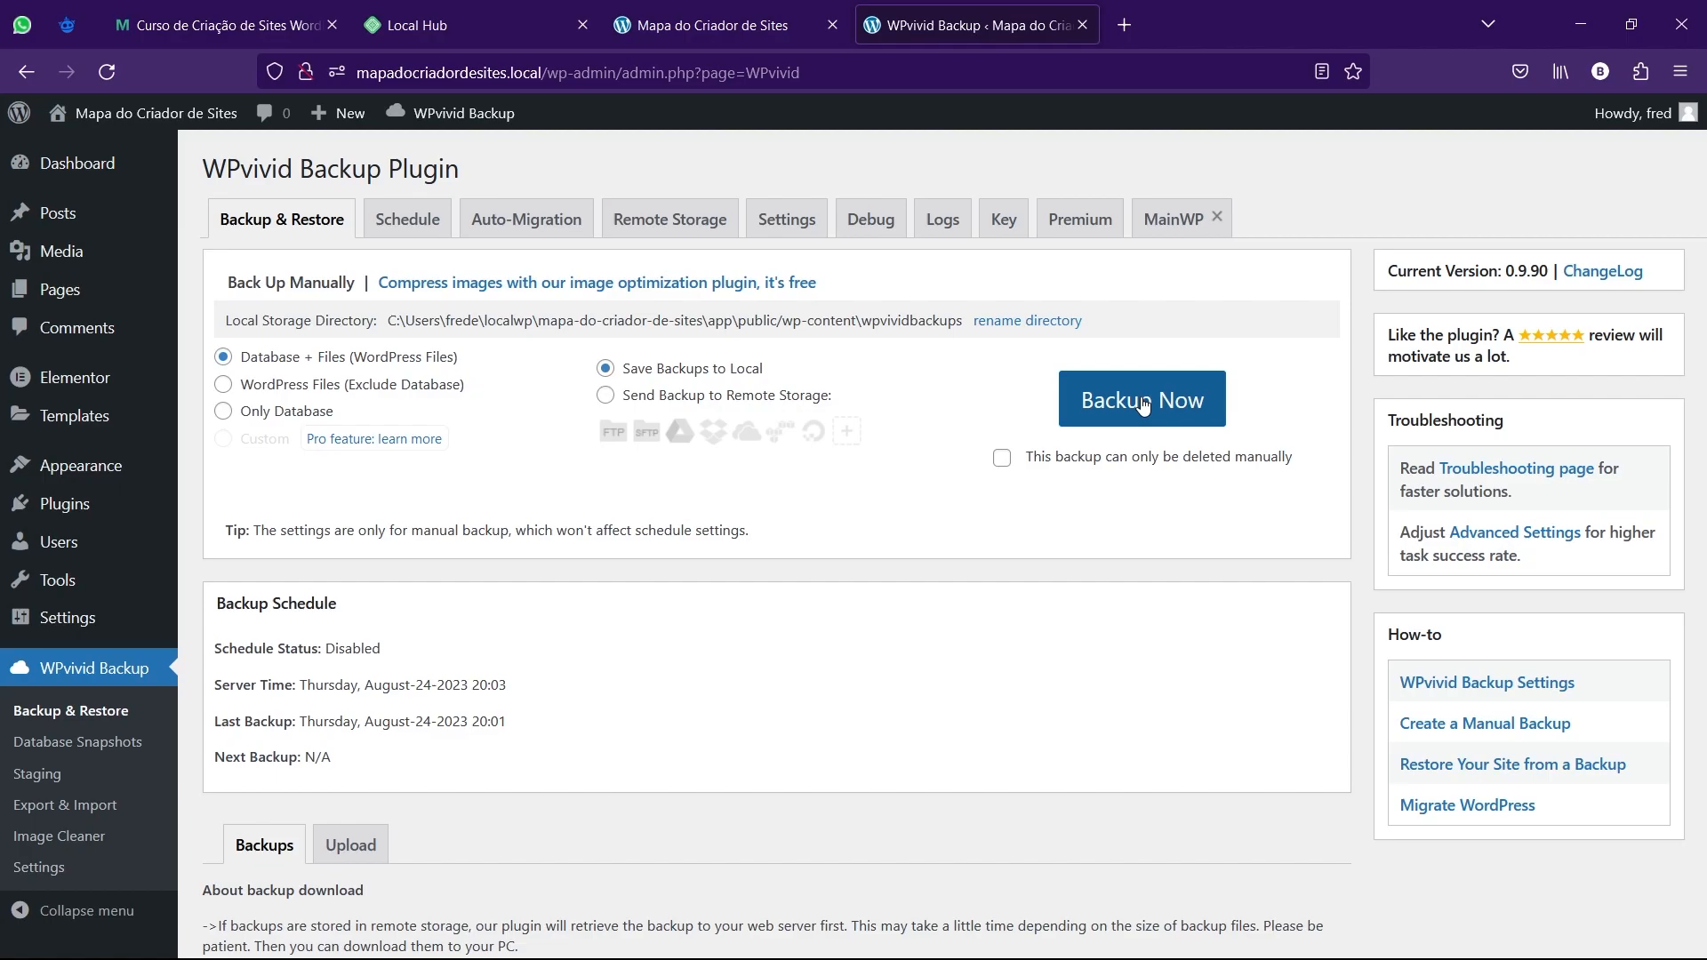
Review the manual Aug-24-2023 20:01 backup in the list, then show WPvivid's Upload drop zone.
scroll(1142, 403, down, 5)
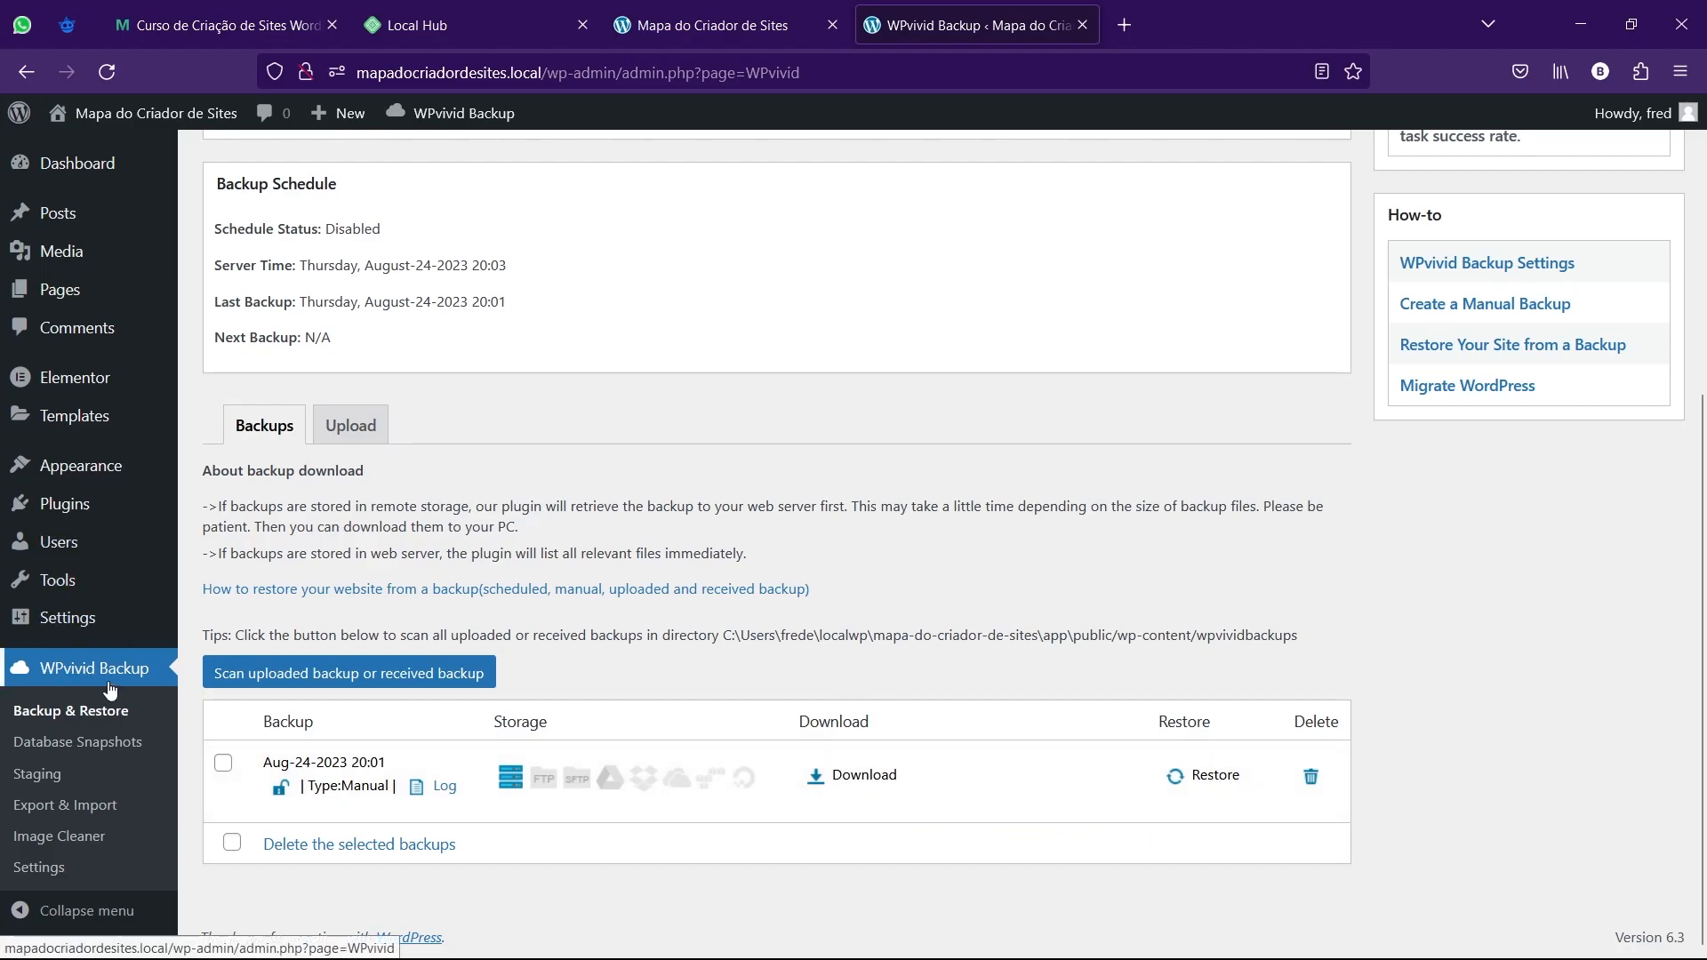
scroll(83, 677, up, 5)
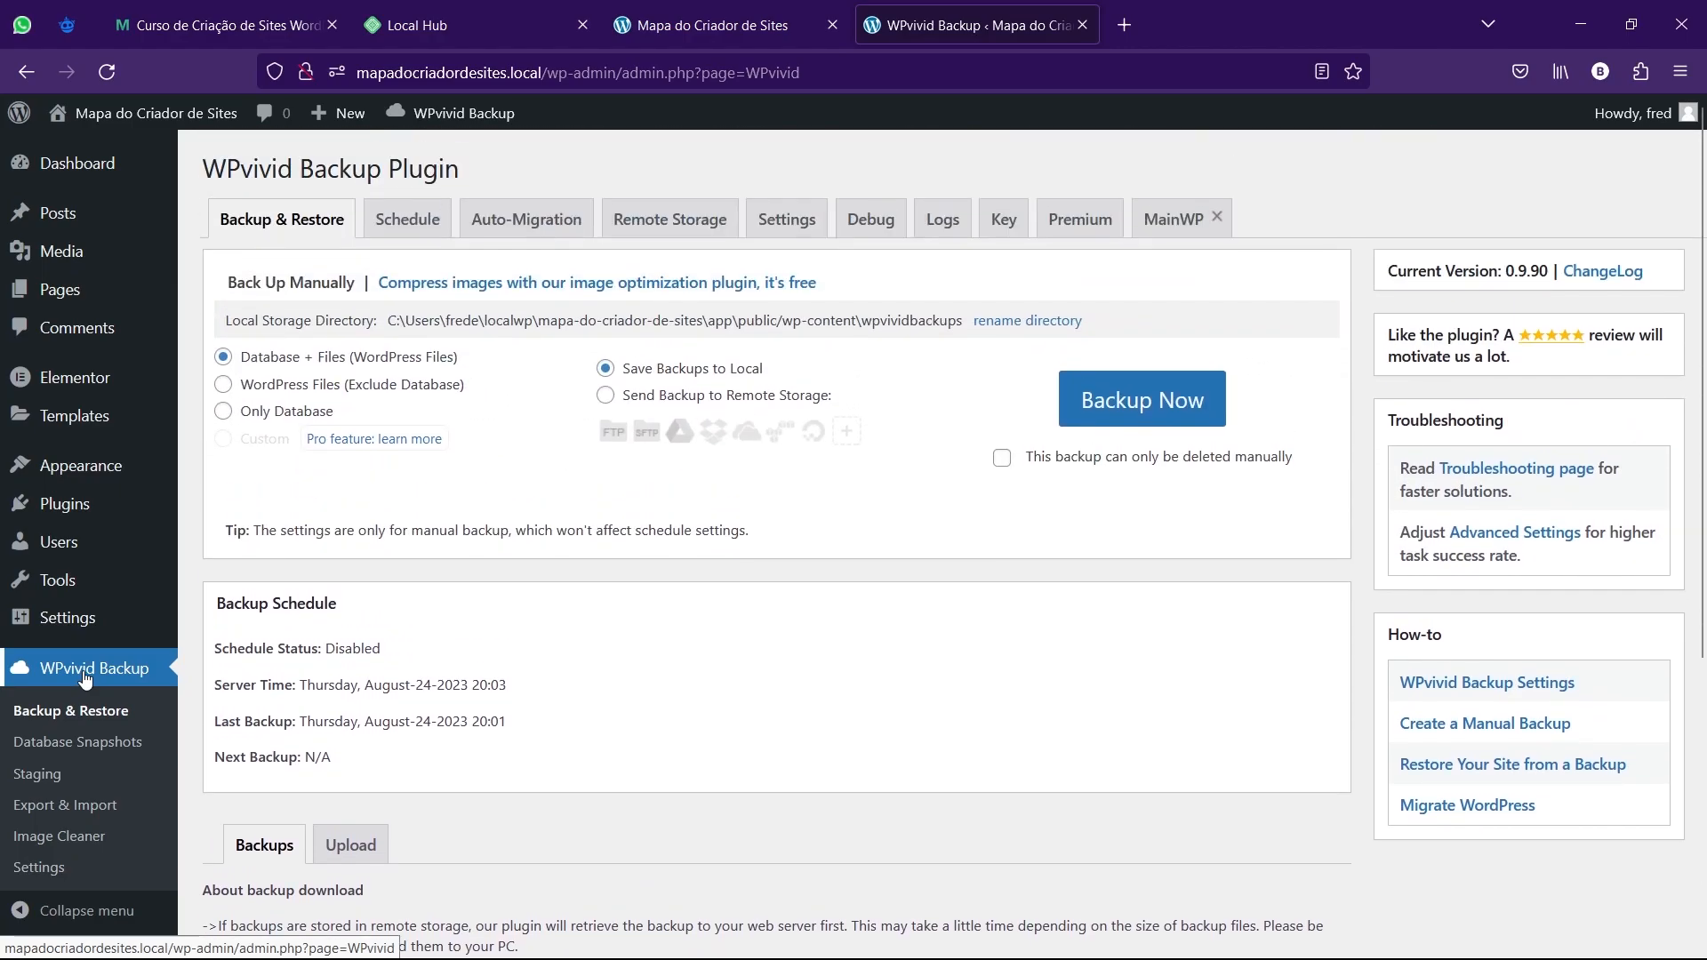
scroll(85, 677, down, 5)
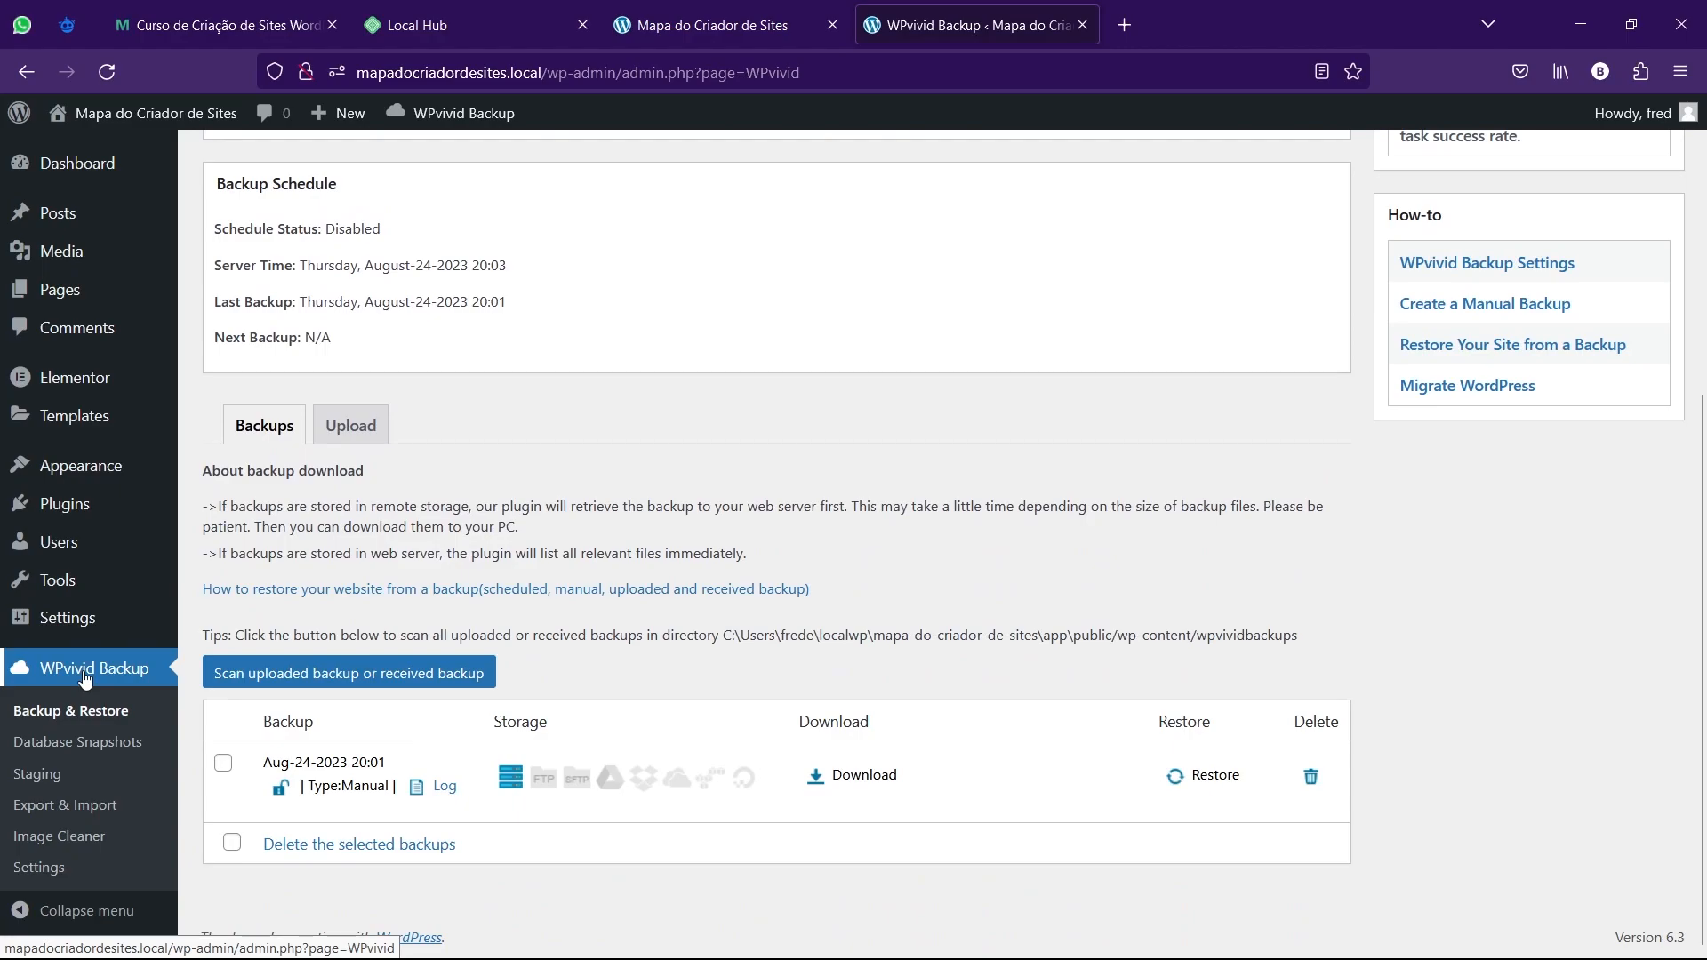
scroll(78, 689, up, 5)
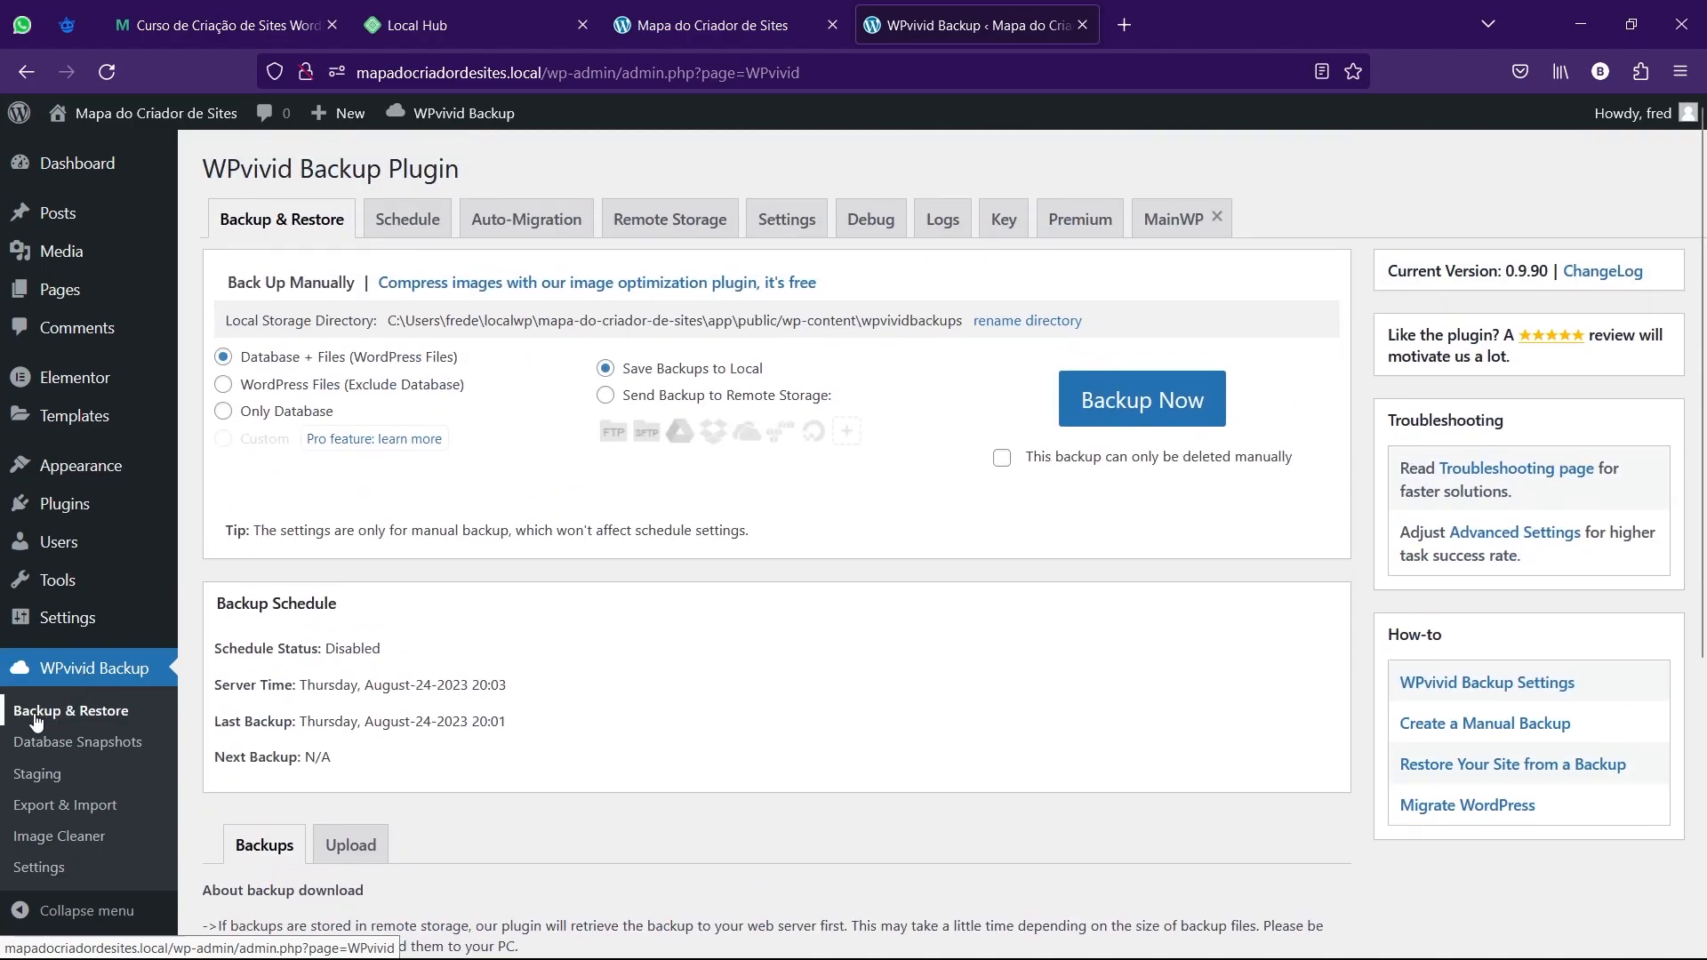
scroll(66, 712, down, 5)
scroll(424, 553, up, 5)
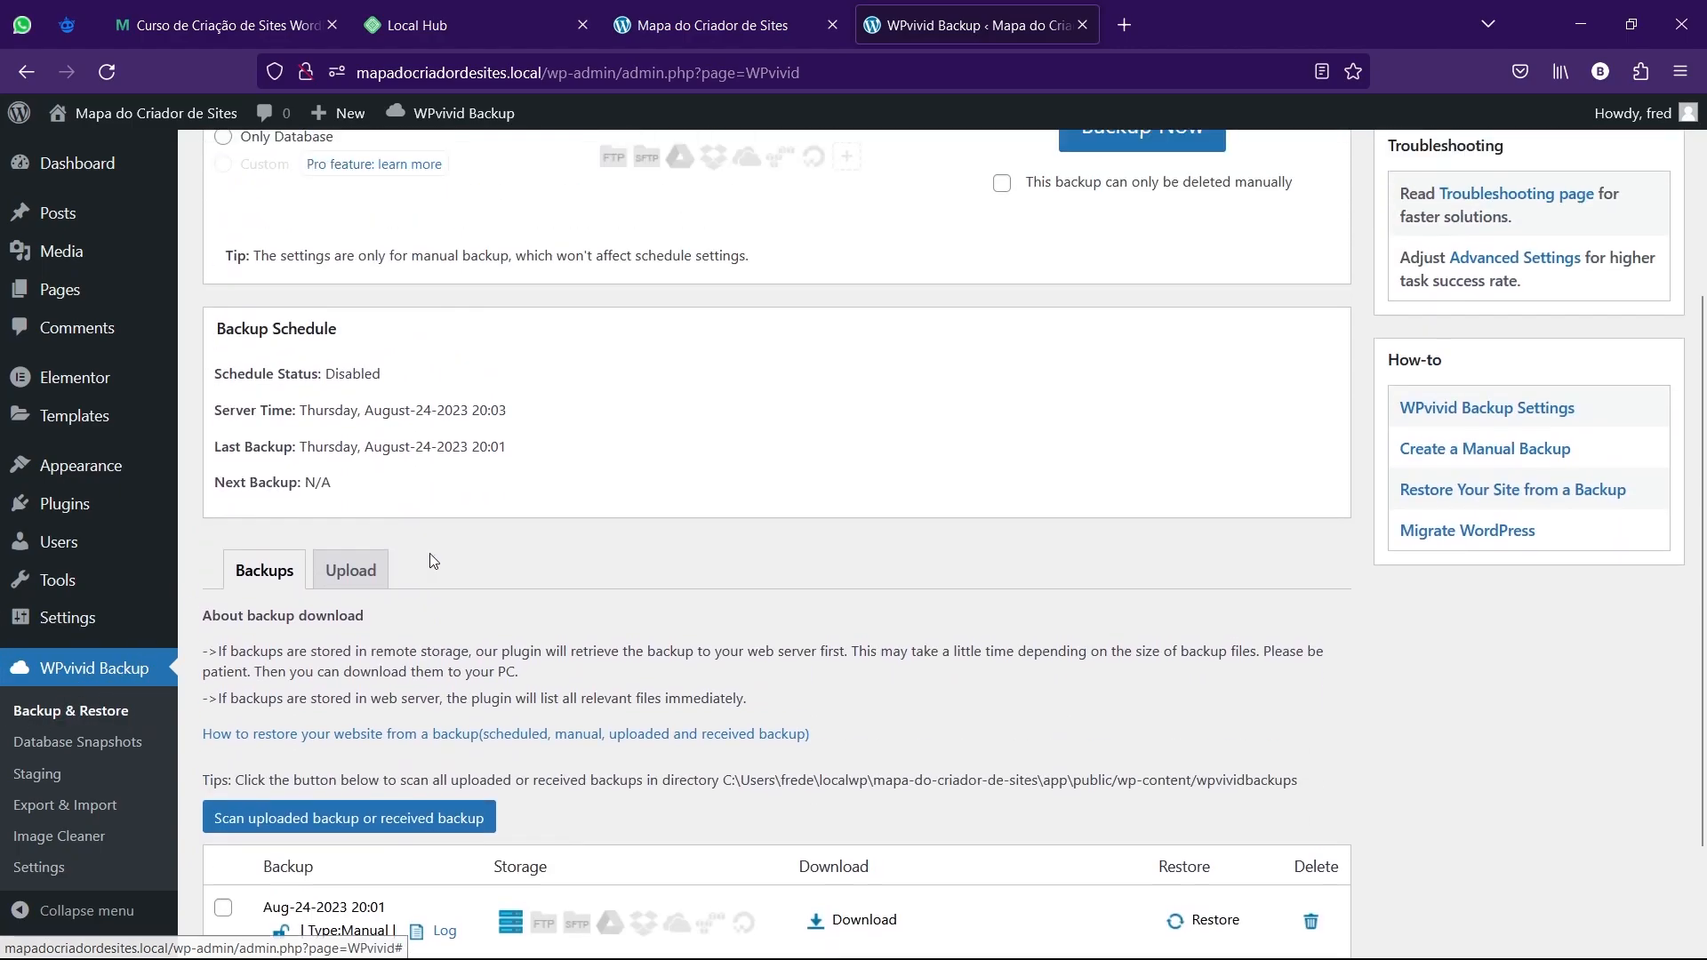
scroll(1033, 484, down, 4)
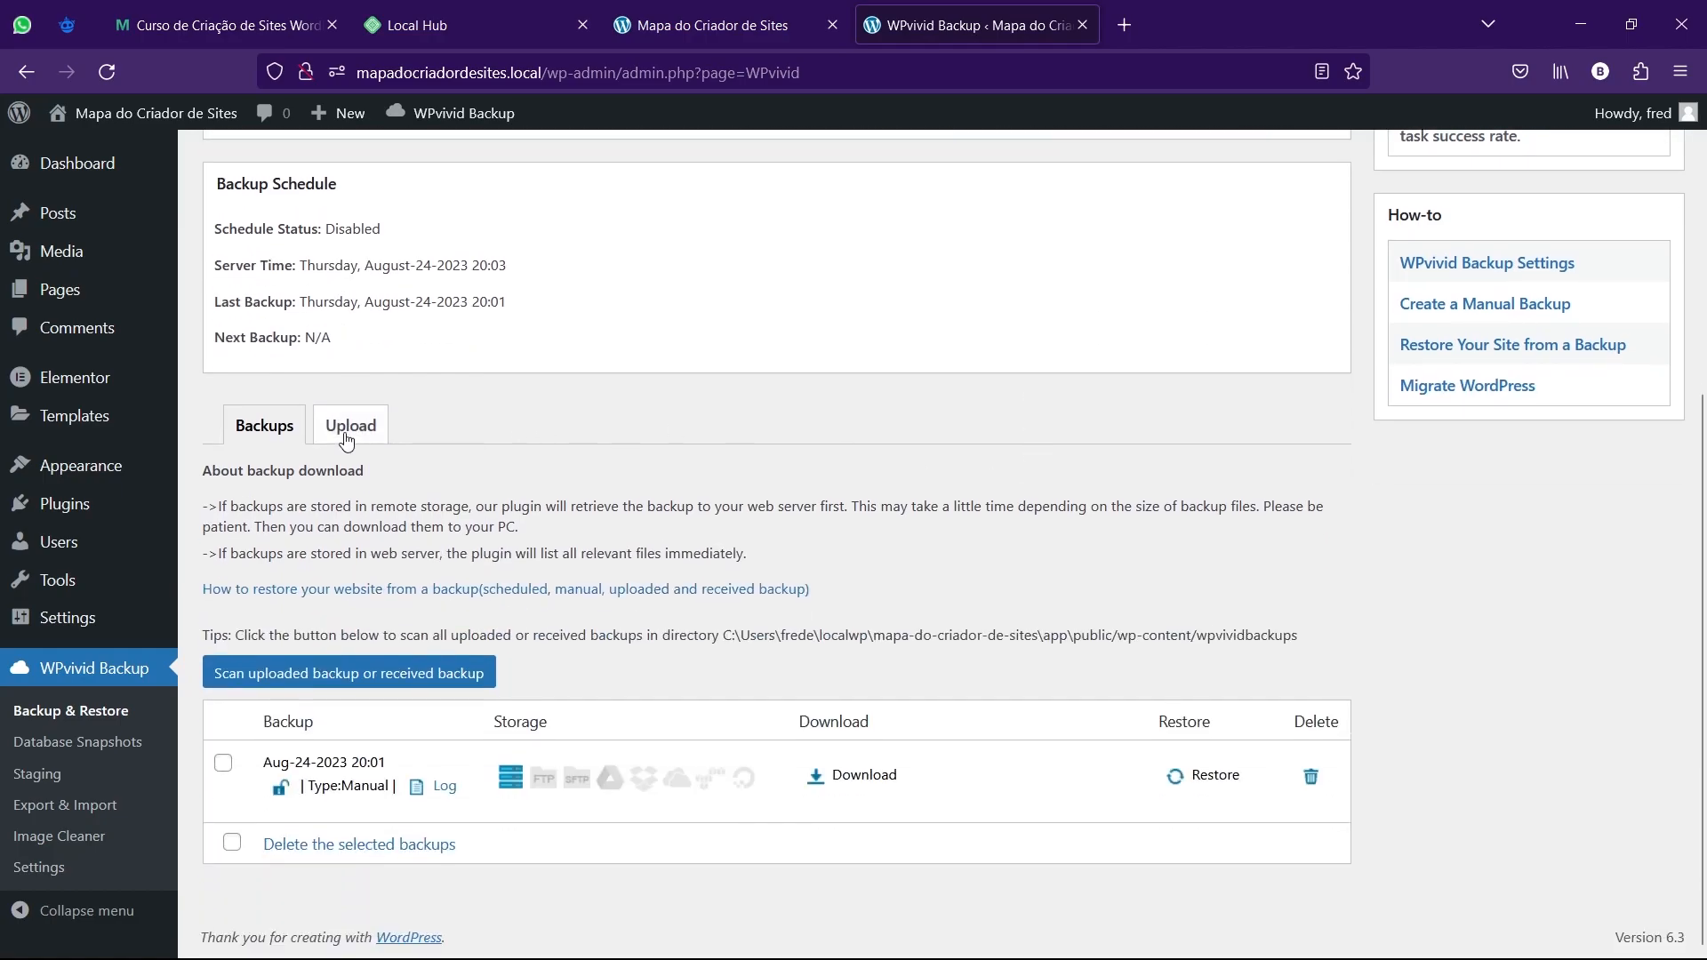
click(345, 444)
scroll(351, 453, down, 4)
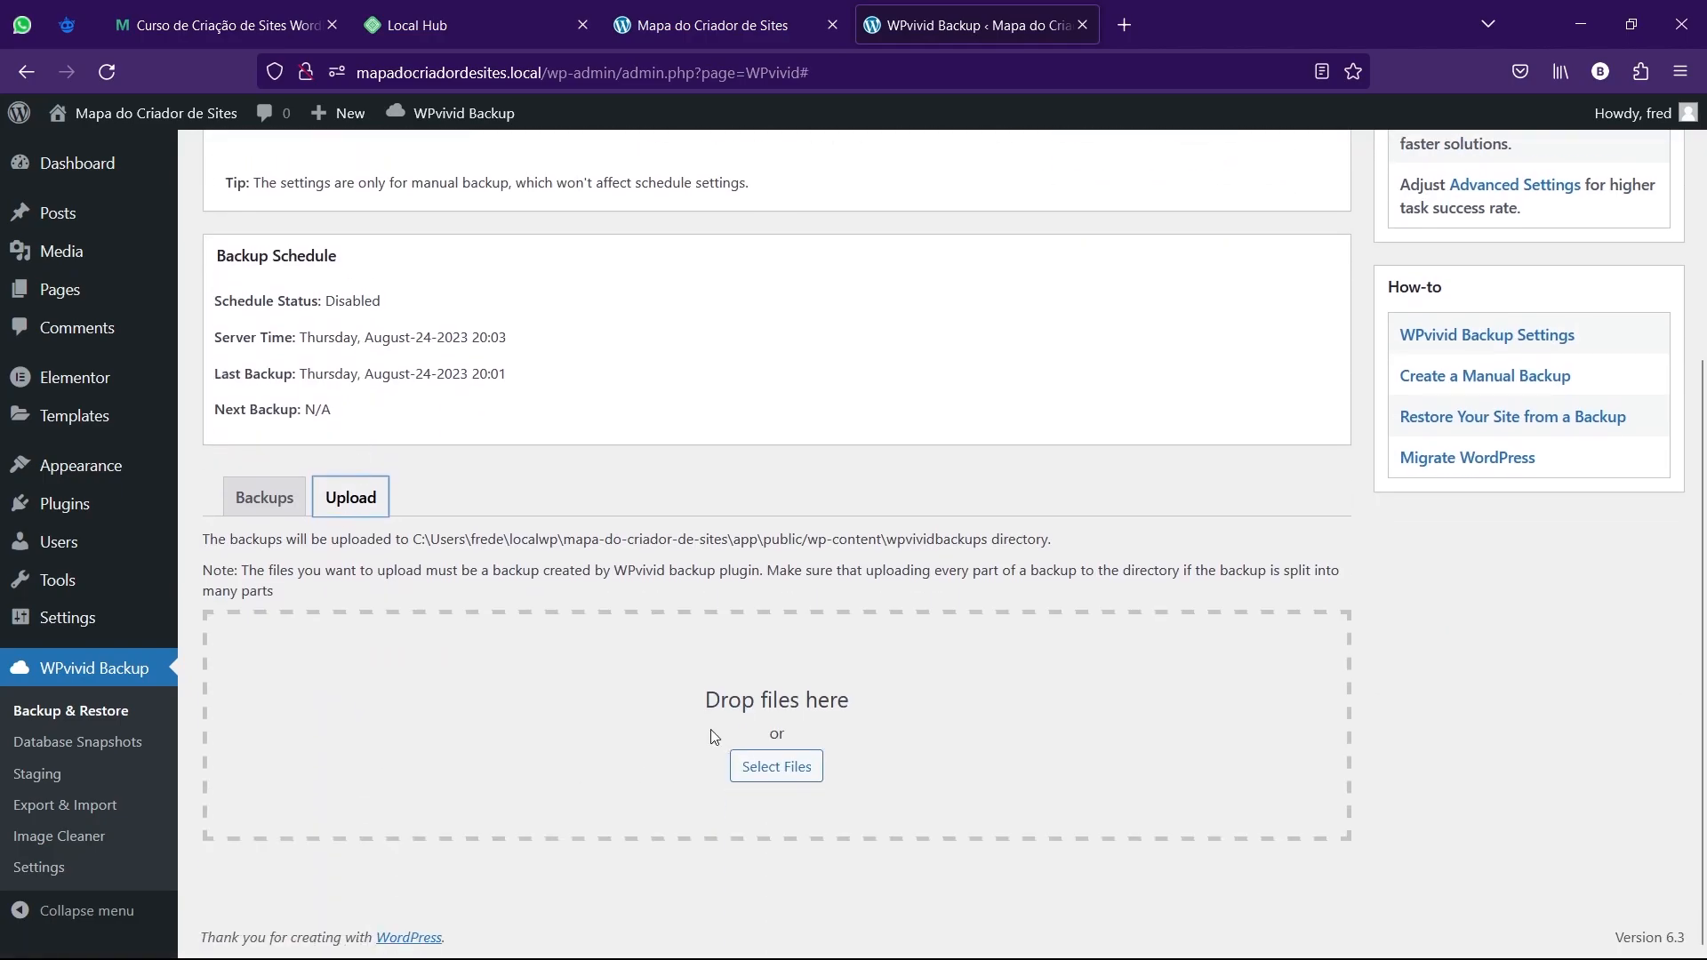